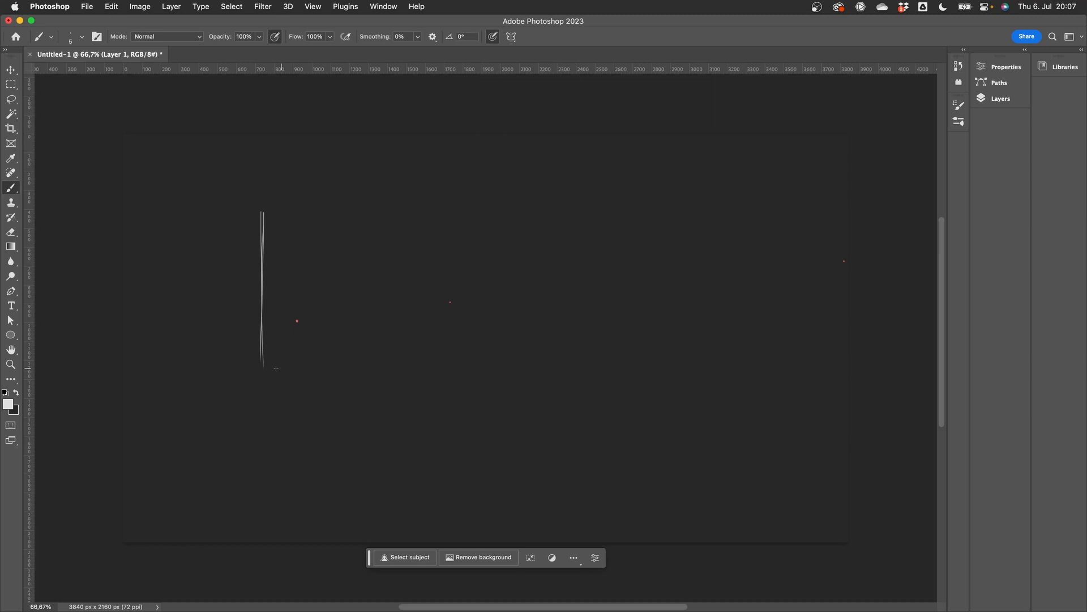
Sketch a long, slightly arched rectangular outline about 2800 px wide for the building's facade
left_click_drag(278, 370, 752, 365)
left_click_drag(654, 367, 788, 374)
mouse_move(781, 352)
left_mouse_down()
mouse_move(787, 227)
mouse_move(784, 360)
left_mouse_up()
left_click_drag(249, 210, 787, 217)
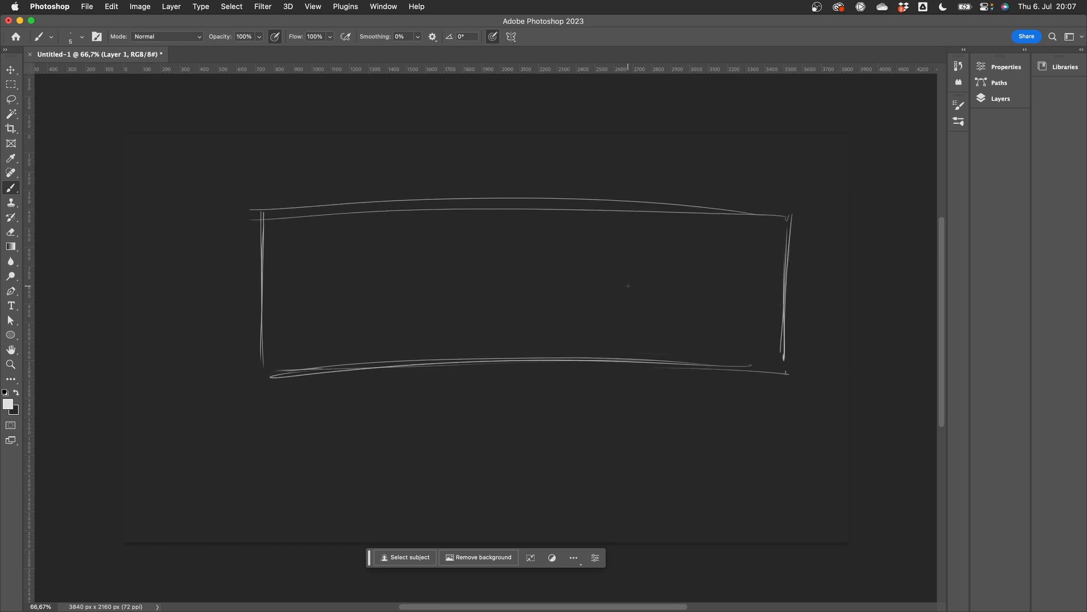
Sketch the uprights and inner panel of a door near the facade's far right end
left_click_drag(657, 213, 647, 361)
left_click_drag(644, 212, 634, 359)
mouse_move(662, 224)
left_mouse_down()
mouse_move(739, 227)
mouse_move(656, 366)
left_mouse_up()
left_click_drag(738, 232, 727, 366)
left_click_drag(752, 210, 740, 369)
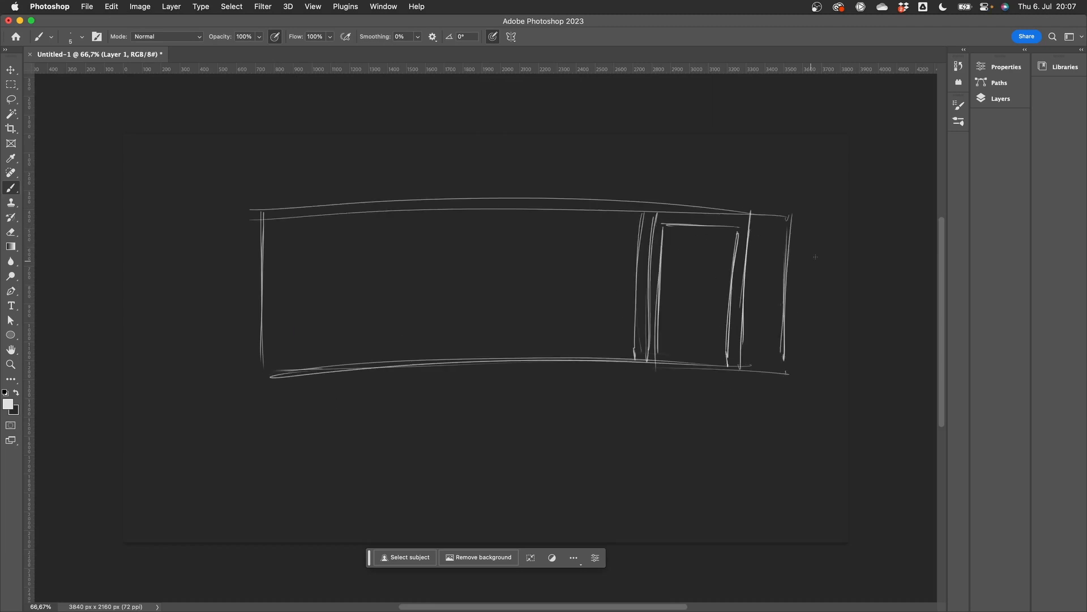
Erase the facade's top edge and redraw it higher, extending both side walls up to meet it
key("e")
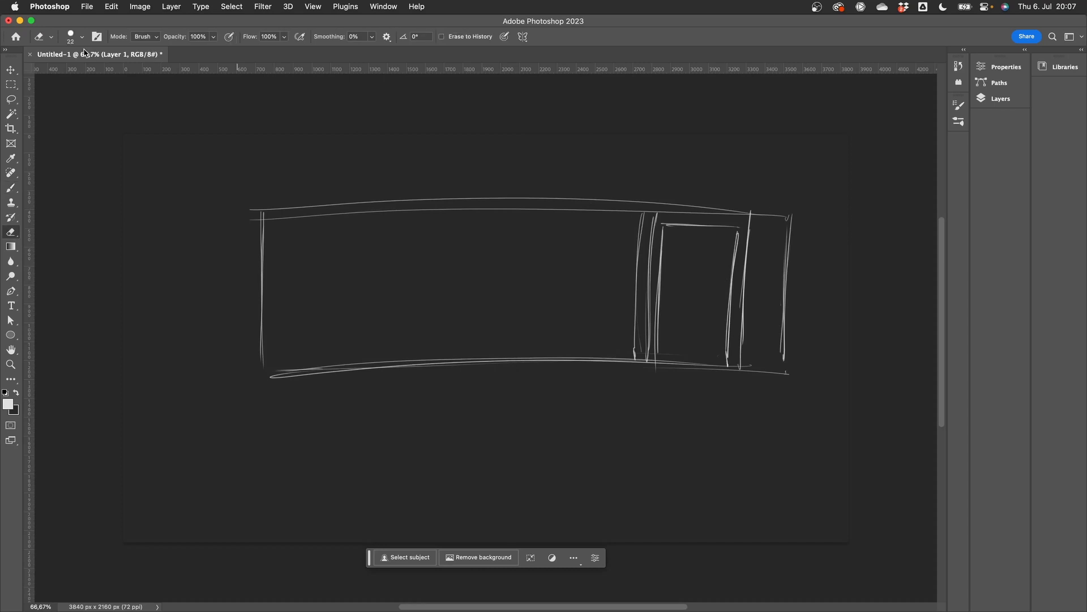
mouse_move(762, 214)
left_mouse_down()
mouse_move(602, 204)
mouse_move(258, 210)
mouse_move(784, 199)
left_mouse_up()
key("b")
left_click_drag(598, 198, 774, 198)
left_click_drag(794, 205, 791, 224)
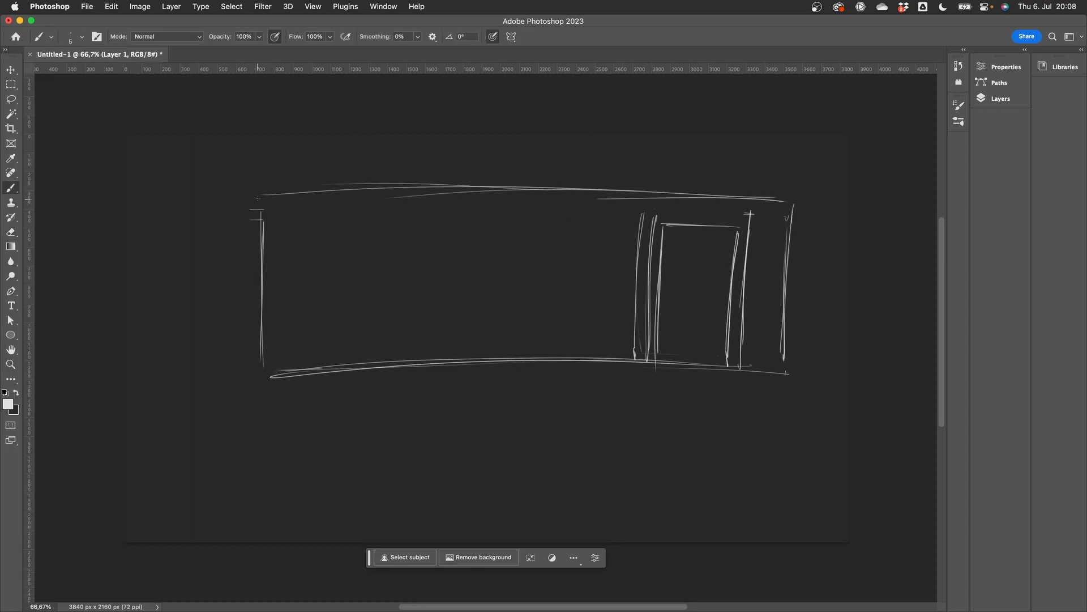
left_click_drag(257, 197, 258, 226)
Sketch the door's lintel and a wide framed window divided into three panes beside it
left_click_drag(656, 215, 768, 218)
left_click_drag(309, 227, 620, 223)
left_click_drag(310, 224, 310, 333)
key("e")
left_click_drag(519, 223, 518, 340)
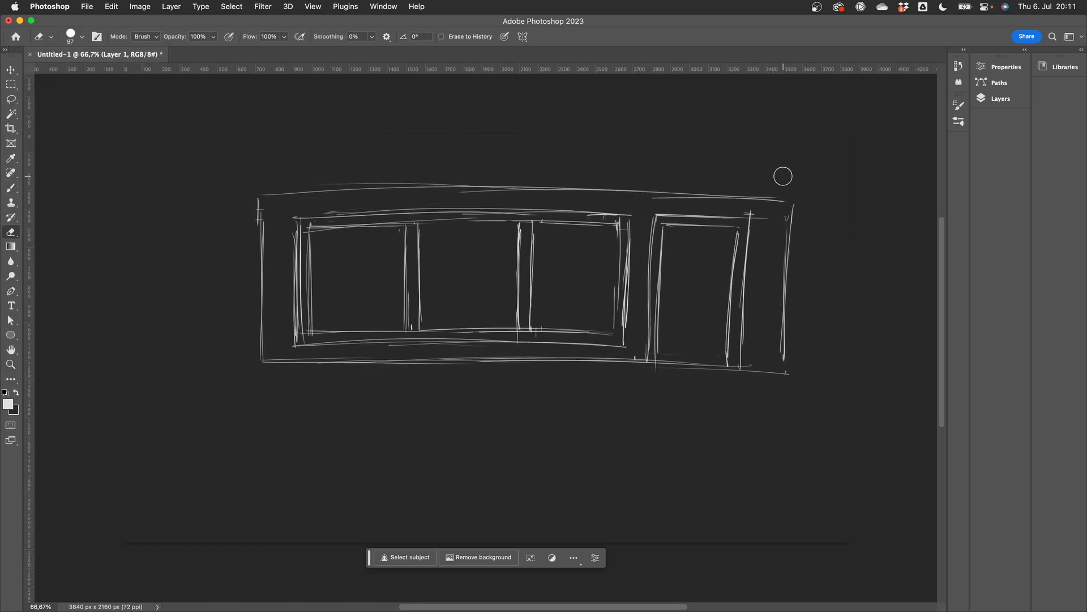
Sketch the balcony around the facade with a ceiling edge, tall left-hand pillar, handrail and lower front edge
key("b")
left_click_drag(240, 182, 803, 186)
left_click_drag(246, 484, 803, 477)
left_click_drag(211, 171, 220, 474)
left_click_drag(212, 134, 216, 540)
left_click_drag(780, 481, 778, 535)
left_click_drag(263, 350, 798, 361)
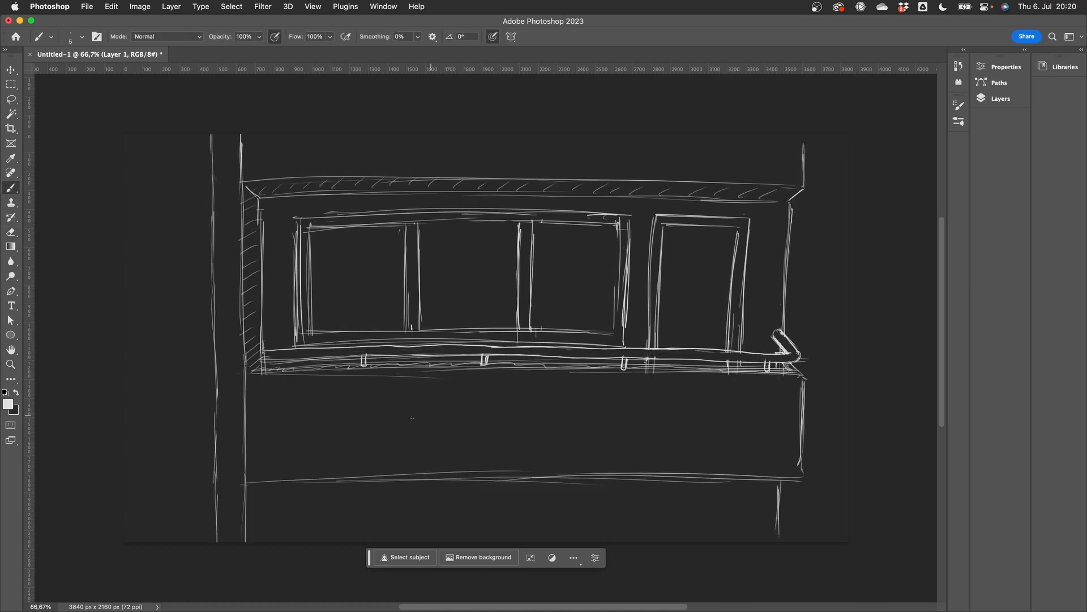
left_click_drag(245, 374, 793, 371)
Sketch loose foliage along the canvas's right side and hatched background shapes behind the left-hand pillar
left_click_drag(847, 386, 797, 541)
left_click_drag(146, 156, 124, 438)
left_click_drag(184, 159, 182, 231)
key("e")
key("b")
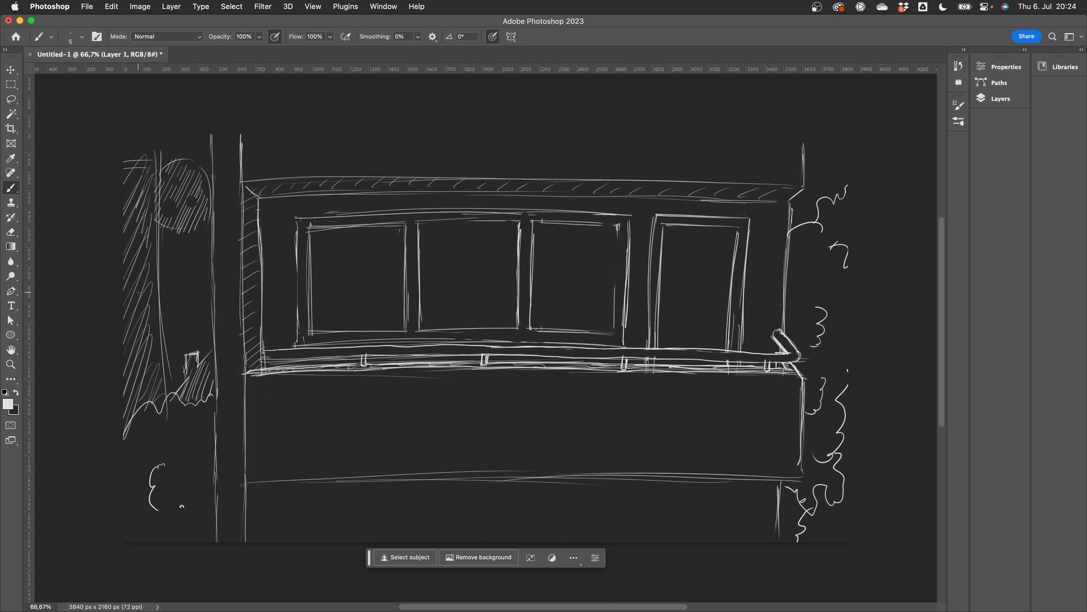
Sketch a hatched silhouette raising a cup in the middle window pane, with a hanging lamp beside it
left_click_drag(466, 265, 485, 266)
left_click_drag(469, 281, 462, 327)
mouse_move(486, 281)
left_mouse_down()
mouse_move(490, 312)
mouse_move(452, 288)
left_mouse_up()
mouse_move(445, 296)
left_mouse_down()
mouse_move(451, 283)
mouse_move(486, 274)
mouse_move(468, 311)
left_mouse_up()
key("e")
key("b")
left_click_drag(480, 251, 459, 327)
left_click_drag(436, 218, 437, 258)
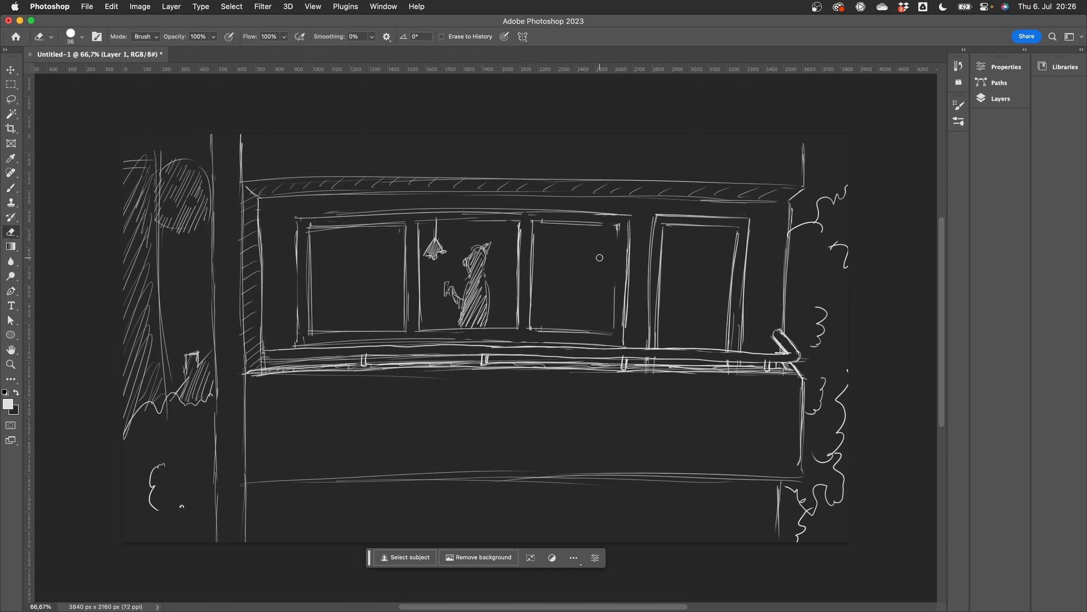
Sketch a second silhouette with a capped head and gesturing hand in the right window pane
left_click_drag(582, 280, 586, 275)
left_click_drag(593, 281, 596, 271)
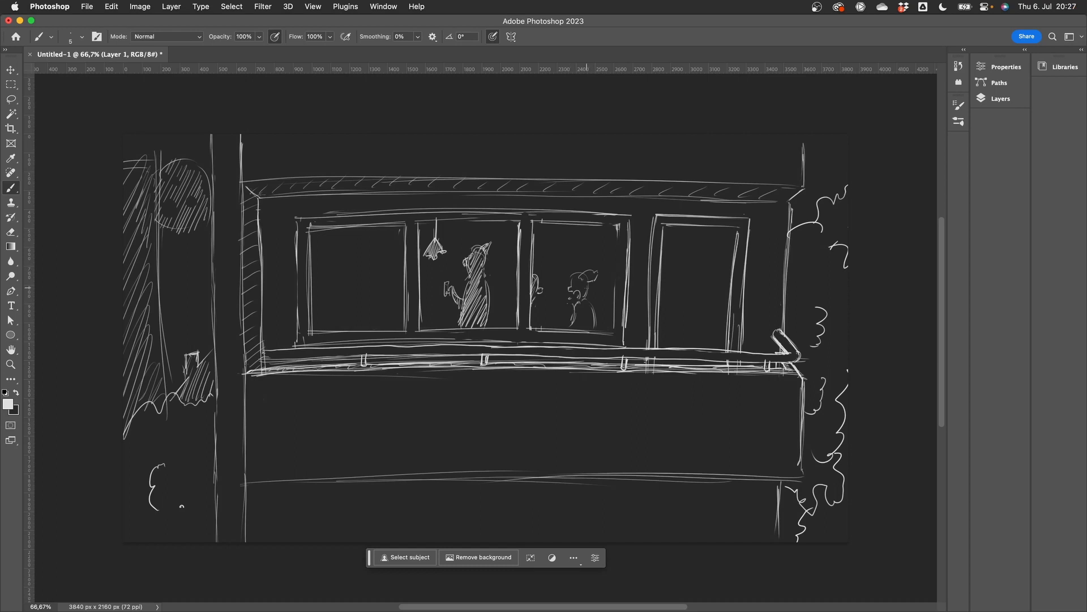
left_click_drag(573, 282, 598, 273)
left_click_drag(576, 309, 593, 326)
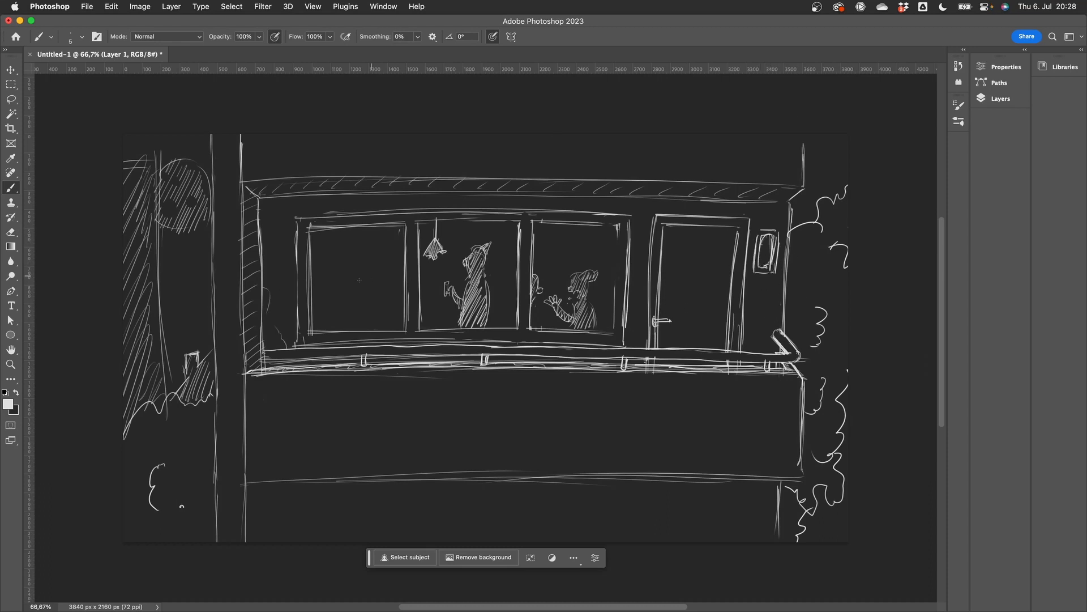
Sketch the torso and both arms of a large figure in the left window pane
left_click_drag(362, 269, 369, 317)
left_click_drag(347, 274, 343, 322)
left_click_drag(367, 270, 392, 300)
left_click_drag(321, 312, 340, 281)
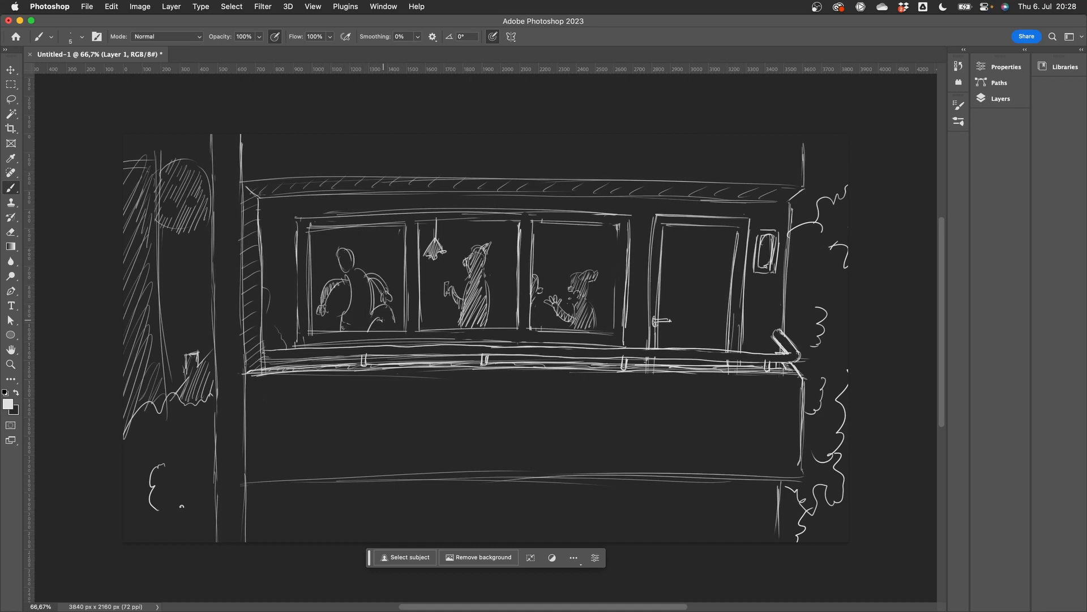
Rework the left pane's figure by erasing and redrawing its body, curved arms with hands, and snouted head with upright ears
key("e")
mouse_move(351, 333)
left_mouse_down()
mouse_move(375, 316)
mouse_move(386, 325)
mouse_move(341, 327)
left_mouse_up()
key("b")
key("e")
key("b")
key("e")
key("b")
left_click_drag(351, 284, 344, 328)
key("e")
key("b")
key("e")
mouse_move(348, 285)
left_mouse_down()
mouse_move(323, 305)
mouse_move(329, 312)
mouse_move(378, 282)
mouse_move(385, 295)
left_mouse_up()
key("b")
key("e")
key("b")
key("e")
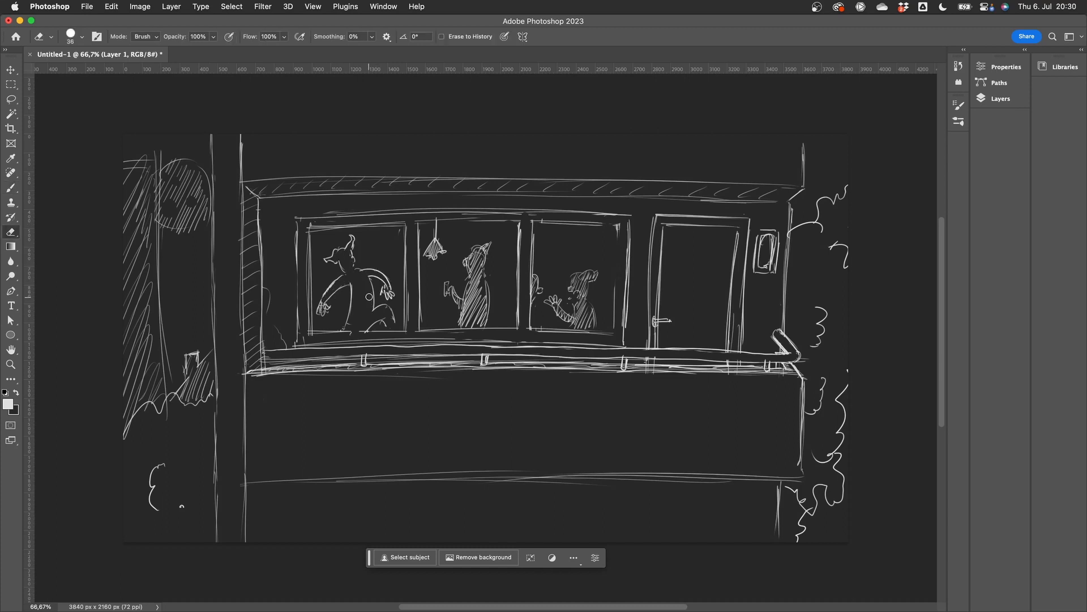
Sketch the red seated figure's lower legs and feet, and outline its torso rising above the railing
left_click_drag(428, 421, 410, 462)
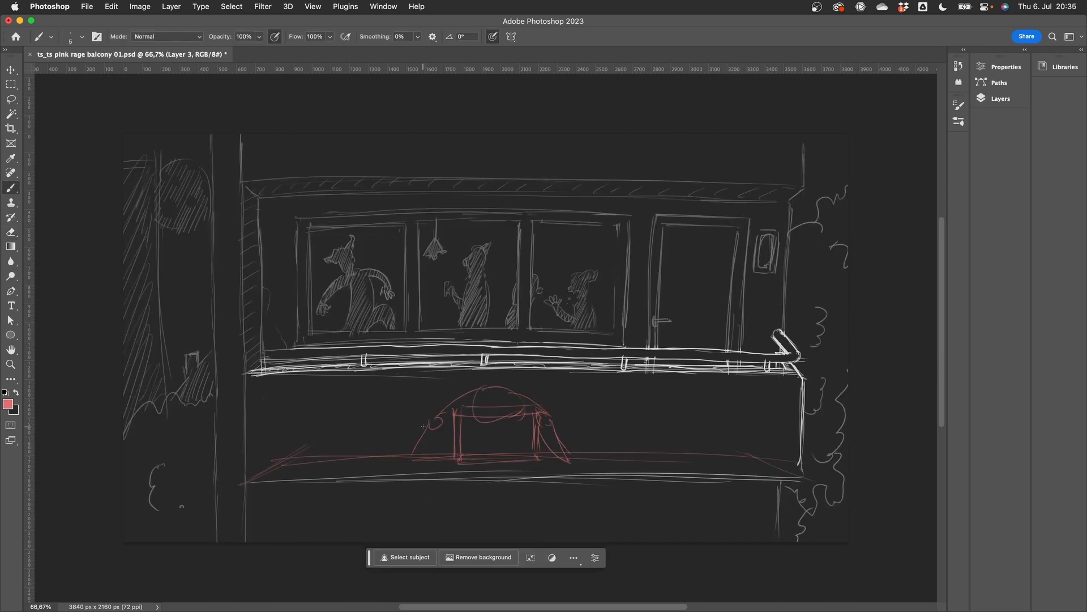
left_click_drag(388, 444, 409, 464)
left_click_drag(489, 321, 504, 317)
left_click_drag(514, 330, 508, 345)
left_click_drag(487, 324, 473, 401)
left_click_drag(515, 328, 529, 395)
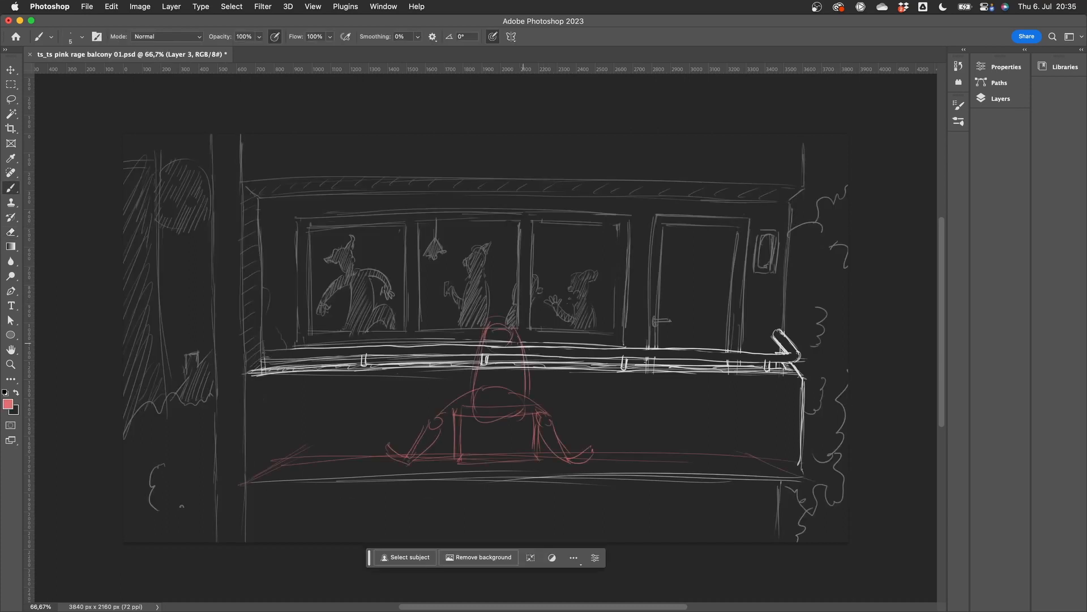
Erase the red torso's side line and redraw the body with shoulders and arms at both sides
key("e")
mouse_move(525, 331)
left_mouse_down()
mouse_move(488, 335)
mouse_move(478, 374)
mouse_move(526, 383)
left_mouse_up()
key("b")
left_click_drag(474, 356, 469, 409)
left_click_drag(474, 327, 469, 351)
left_click_drag(520, 329, 526, 350)
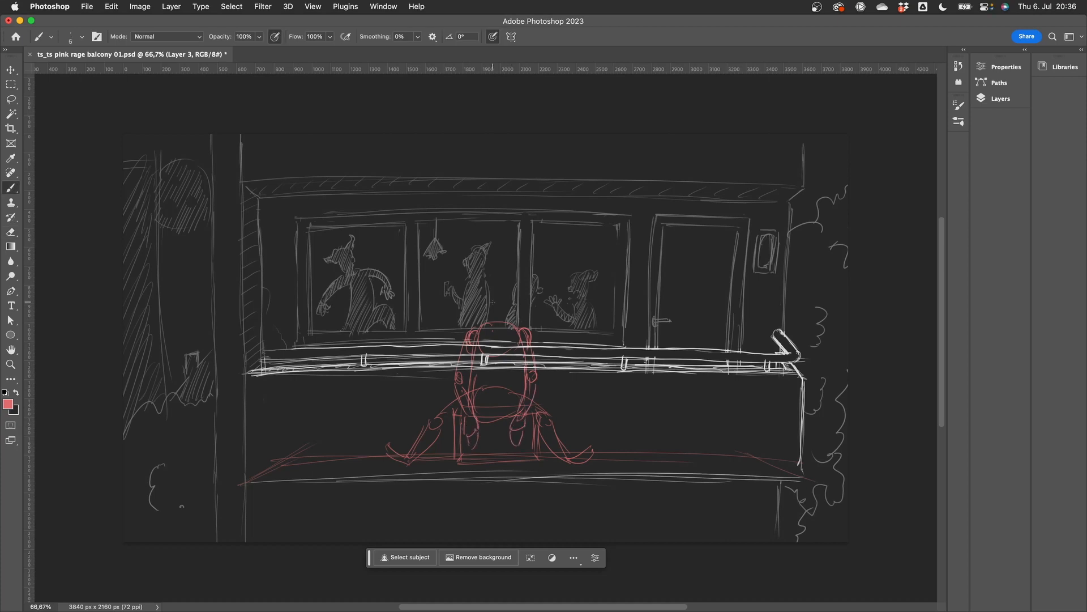
Erase the red floor guide lines on both sides of the seated figure
key("e")
left_click_drag(807, 477, 605, 459)
mouse_move(451, 457)
left_mouse_down()
mouse_move(372, 456)
mouse_move(245, 482)
left_mouse_up()
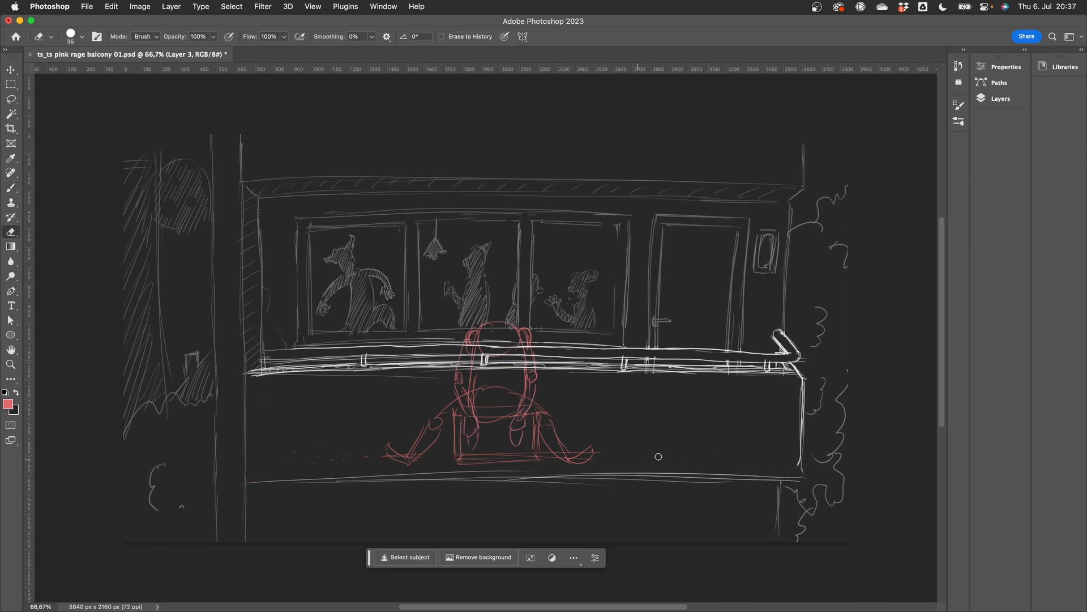
Sketch the red seated figure's round head with two ears spreading sideways
key("b")
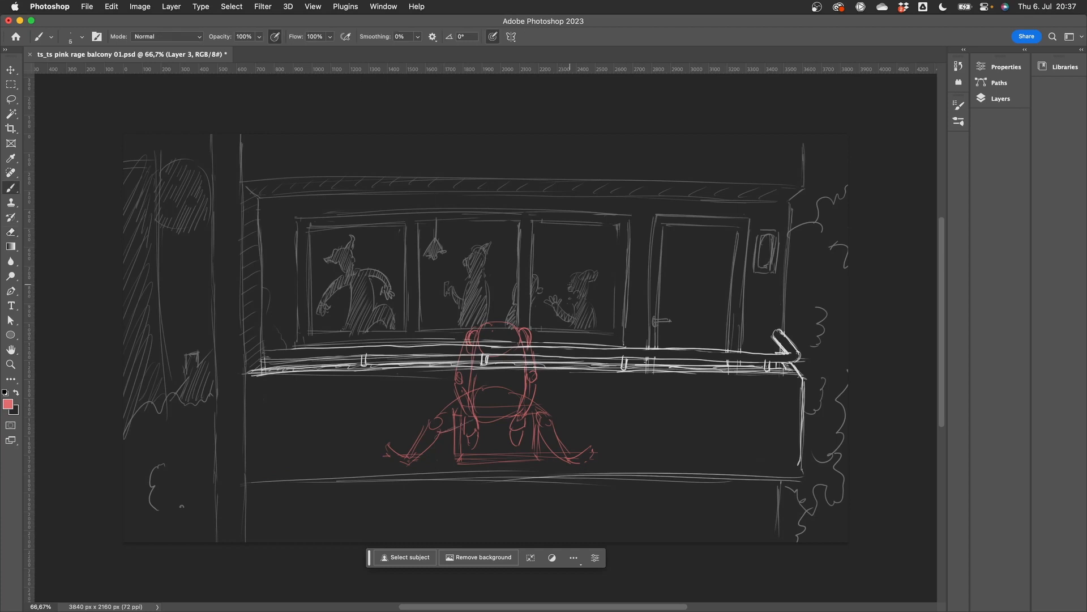
left_click_drag(513, 298, 494, 290)
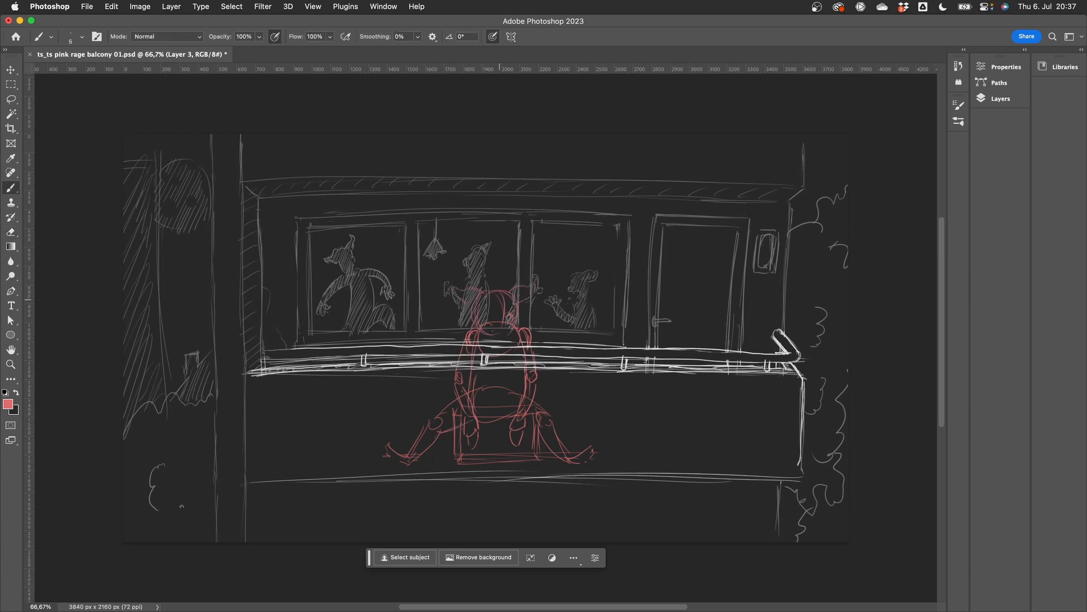
On Layer 3, erase the red seated figure's body and legs below the railing with a 102 px eraser
key("F7")
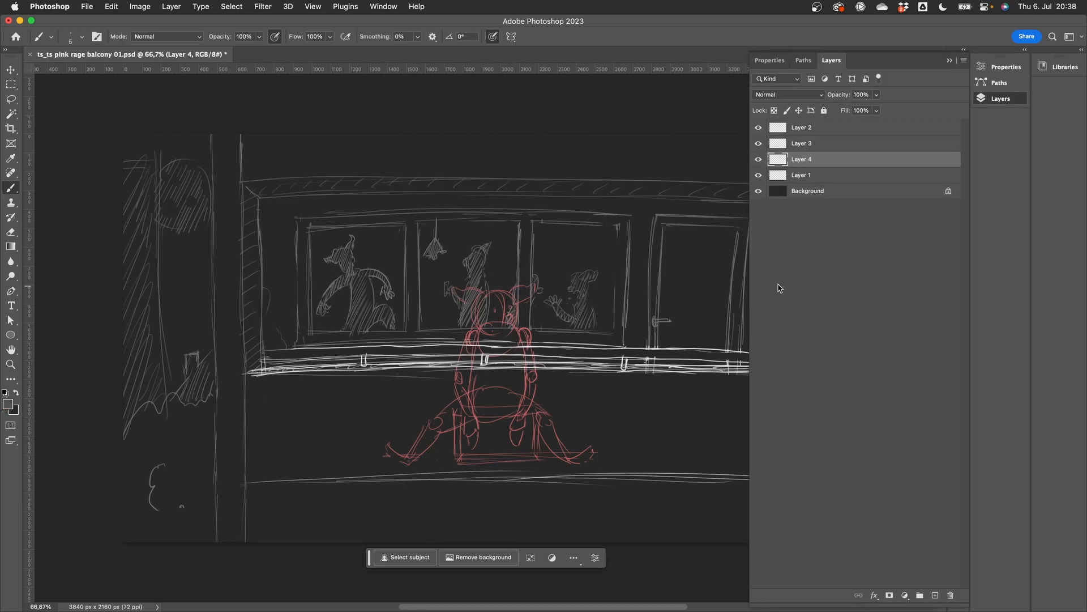
right_click(809, 143)
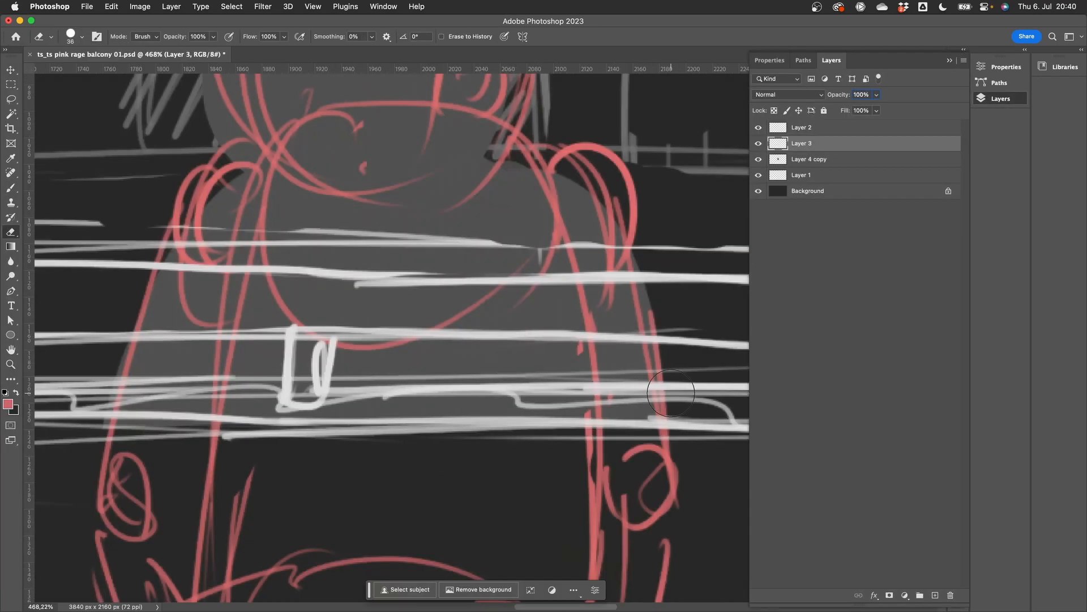
key("bracketleft")
key("bracketleft")
key("bracketleft")
key("bracketleft")
key("bracketleft")
key("bracketleft")
key("bracketleft")
key("bracketleft")
key("bracketleft")
key("bracketleft")
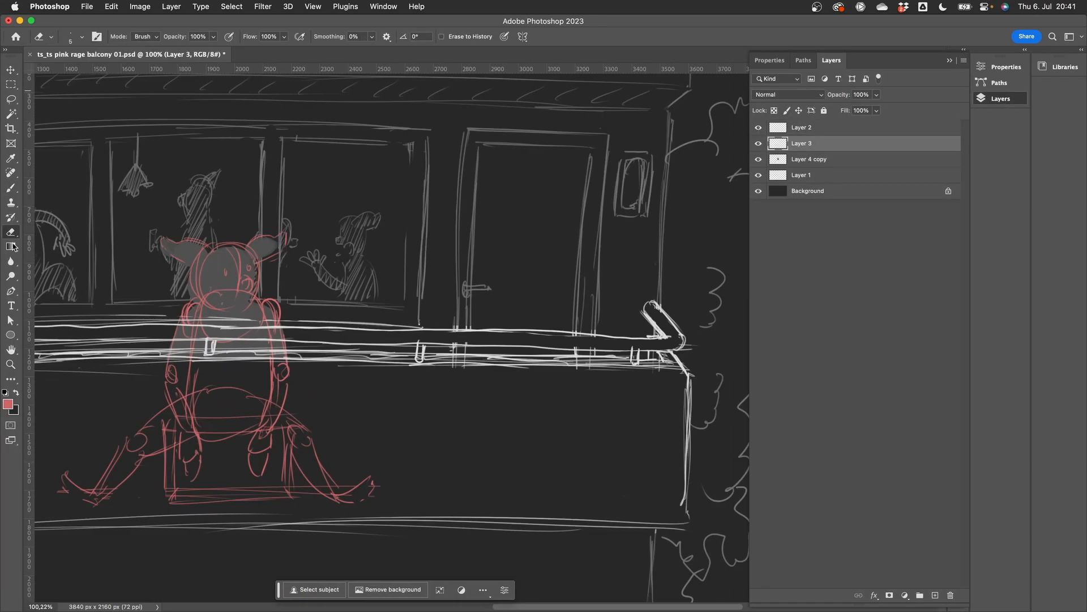
left_click(83, 37)
left_click_drag(64, 73, 100, 73)
mouse_move(371, 489)
left_mouse_down()
mouse_move(309, 400)
mouse_move(121, 377)
left_mouse_up()
On Layer 4 copy, sketch a red box seat about 300 px wide on the balcony floor's right side
key("alt+bracketleft")
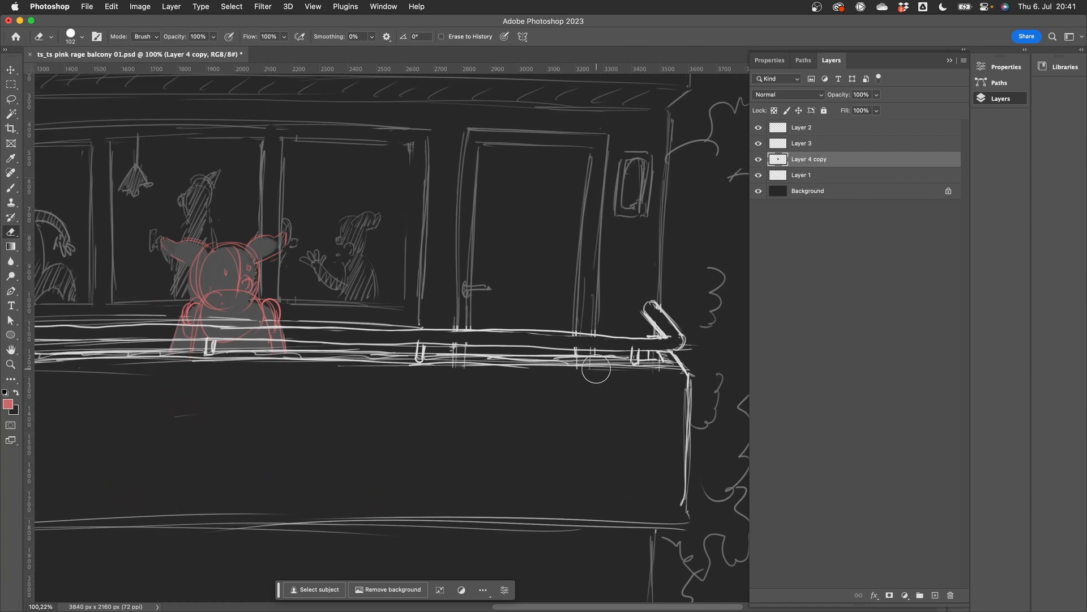
key("b")
left_click(83, 38)
key("bracketright")
key("Return")
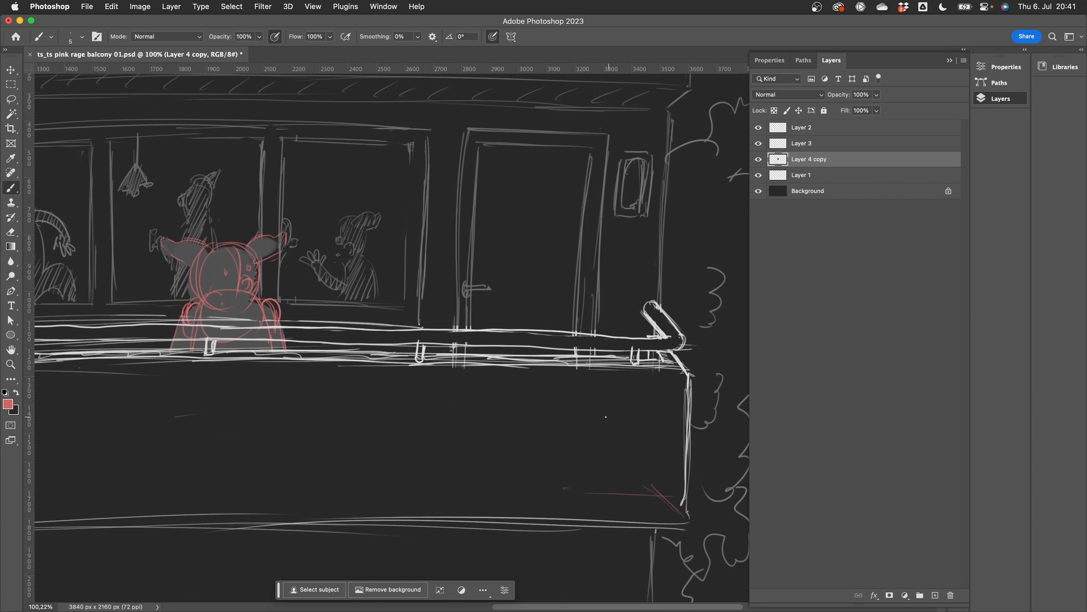
left_click_drag(621, 447, 620, 480)
left_click_drag(620, 508, 546, 504)
left_click_drag(619, 444, 537, 441)
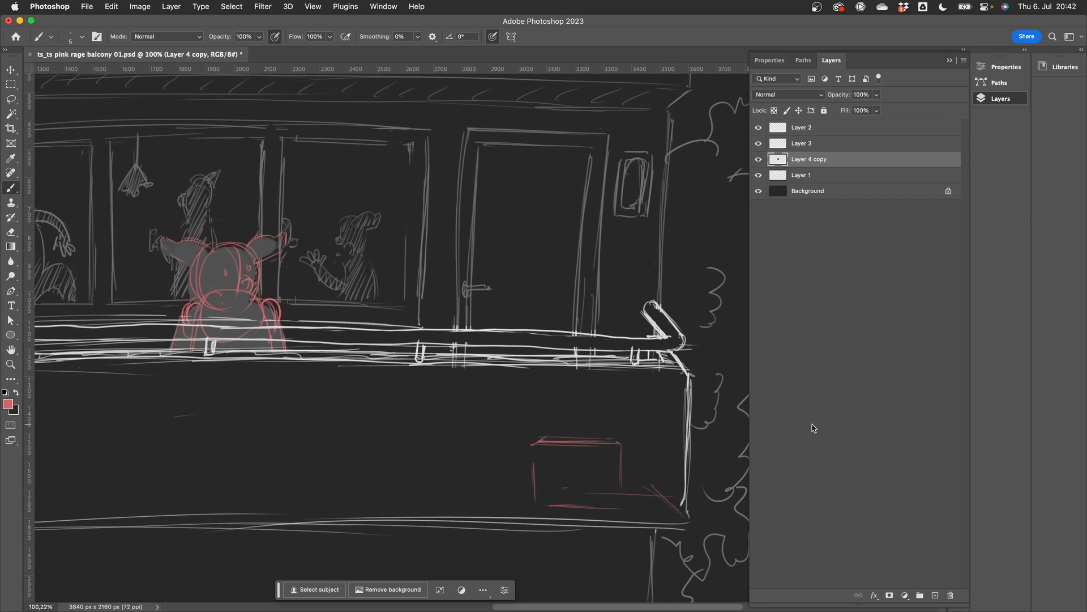
mouse_move(554, 285)
left_mouse_down()
mouse_move(533, 267)
mouse_move(528, 303)
left_mouse_up()
key("e")
mouse_move(544, 260)
left_mouse_down()
mouse_move(587, 258)
mouse_move(538, 289)
left_mouse_up()
Sketch the hips and bent legs with feet of a second red figure sitting on the box
key("b")
left_click_drag(537, 419, 593, 418)
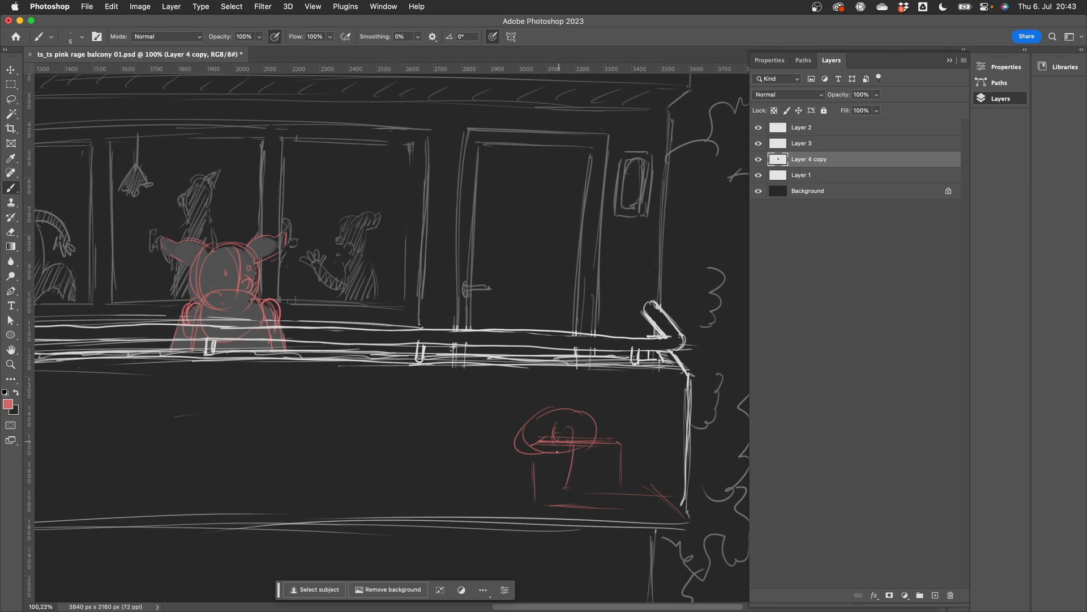
left_click_drag(557, 452, 545, 515)
mouse_move(541, 415)
left_mouse_down()
mouse_move(477, 447)
mouse_move(456, 514)
left_mouse_up()
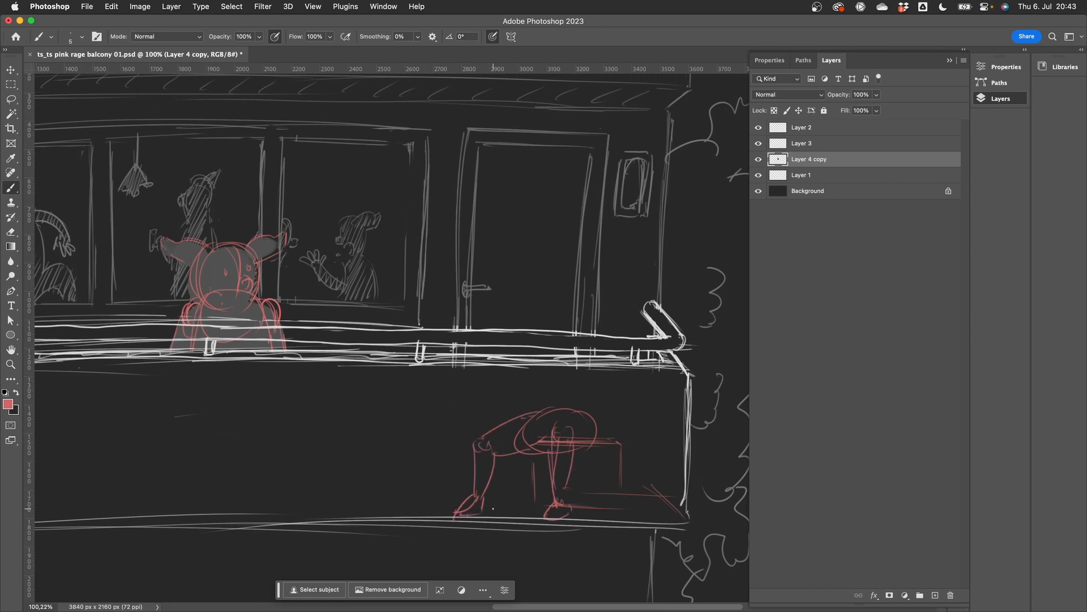
Redraw the second figure's front thigh and shift its lower leg slightly toward the box, clearing the selection
left_click_drag(530, 421, 526, 453)
key("e")
mouse_move(521, 427)
left_mouse_down()
mouse_move(518, 447)
mouse_move(501, 447)
mouse_move(496, 476)
left_mouse_up()
key("b")
key("l")
key("v")
left_click(12, 187)
key("super+d")
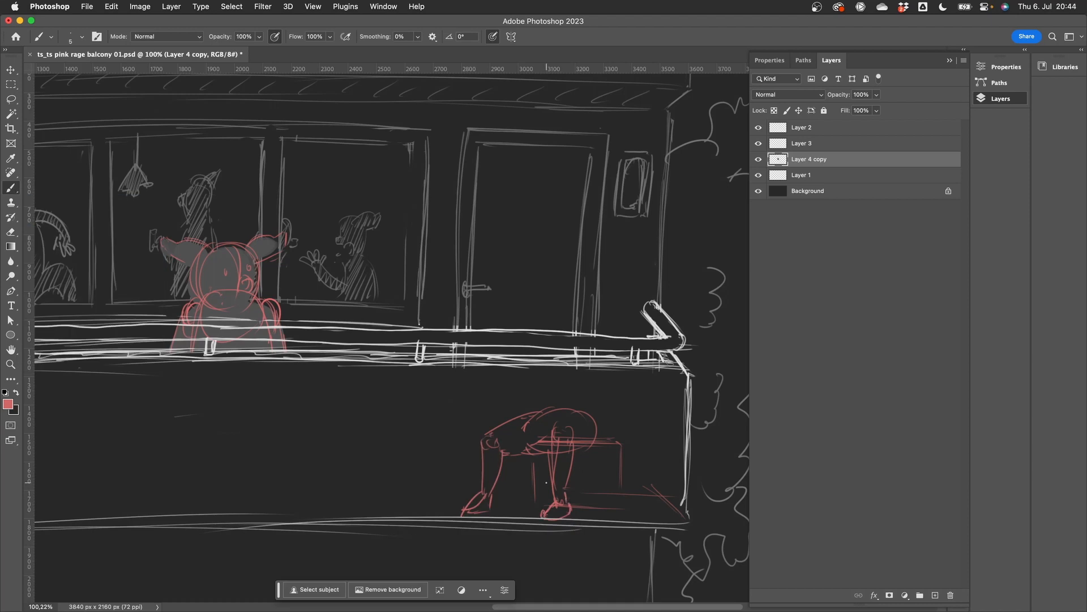
Sketch the second figure's torso with one arm resting on its thigh and the other forearm raised
mouse_move(525, 327)
left_mouse_down()
mouse_move(524, 422)
mouse_move(538, 418)
left_mouse_up()
key("e")
key("b")
left_click_drag(595, 392, 552, 433)
key("e")
key("b")
left_click_drag(467, 345, 502, 378)
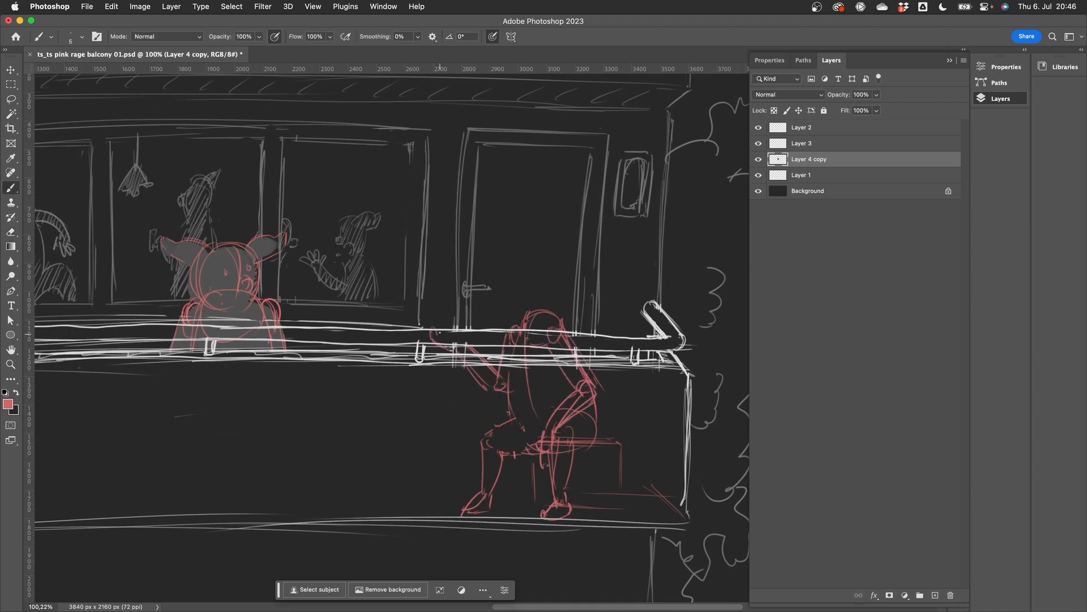
Erase the raised arm's rough hand and redraw it with fingers reaching over the railing
key("e")
left_click_drag(448, 328, 433, 336)
key("b")
left_click_drag(436, 341, 423, 340)
Sketch a round head with a small snout above the second figure's shoulders
mouse_move(510, 280)
left_mouse_down()
mouse_move(514, 317)
mouse_move(552, 311)
left_mouse_up()
key("e")
key("b")
mouse_move(498, 283)
left_mouse_down()
mouse_move(517, 316)
mouse_move(528, 274)
left_mouse_up()
key("e")
key("b")
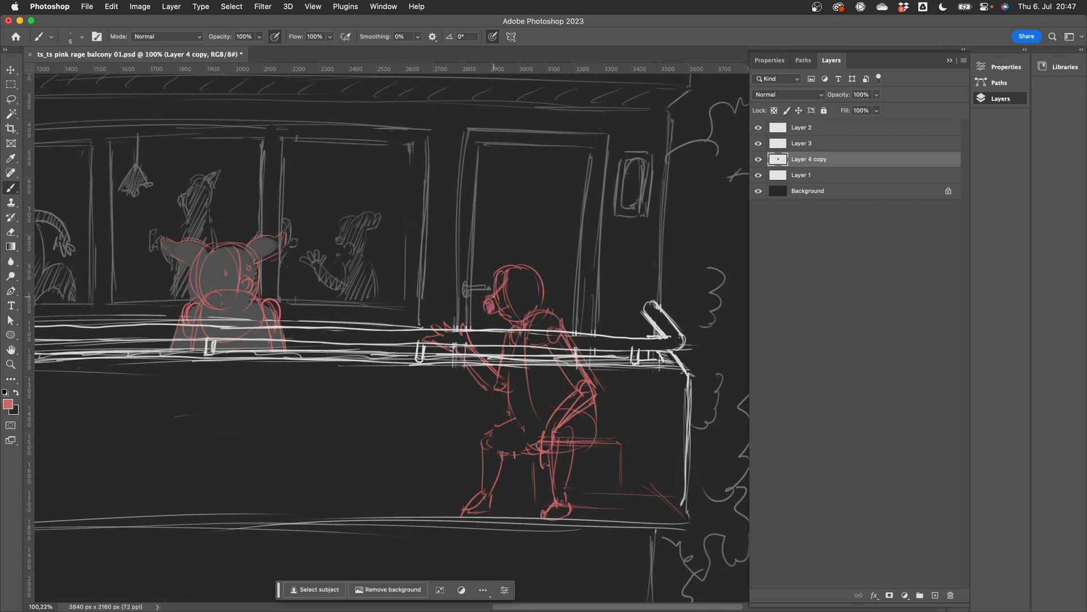
Erase the second figure's small snout and face lines, and redraw the round head with its guide curves
key("e")
left_click_drag(492, 294, 488, 310)
key("b")
left_click_drag(497, 272, 491, 311)
key("e")
key("b")
key("e")
left_click_drag(507, 271, 510, 318)
key("b")
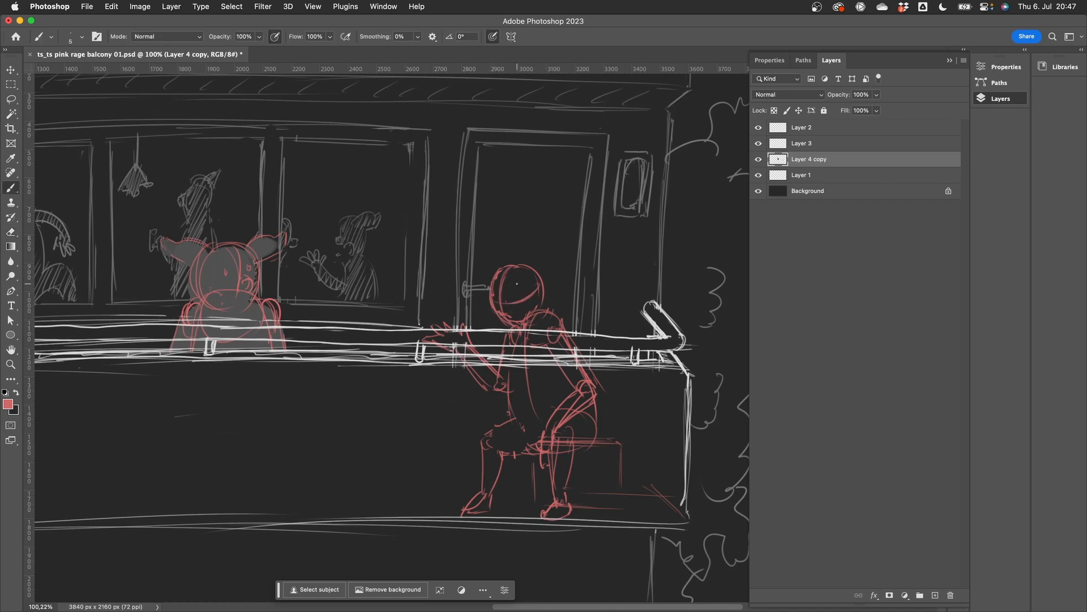
Sketch a longer projecting muzzle and round eyes on the second figure's head
key("e")
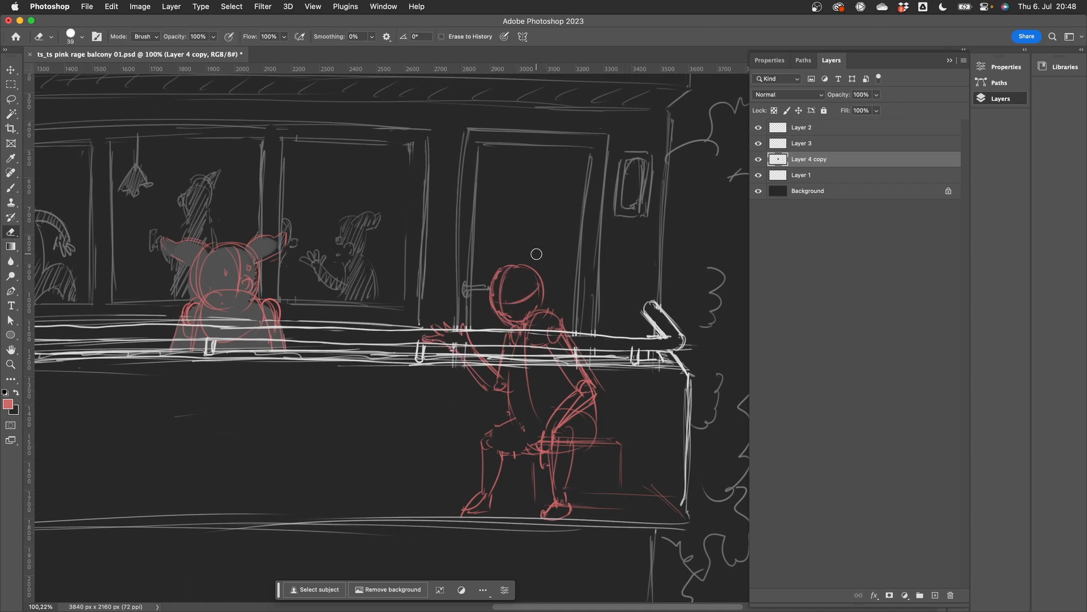
key("b")
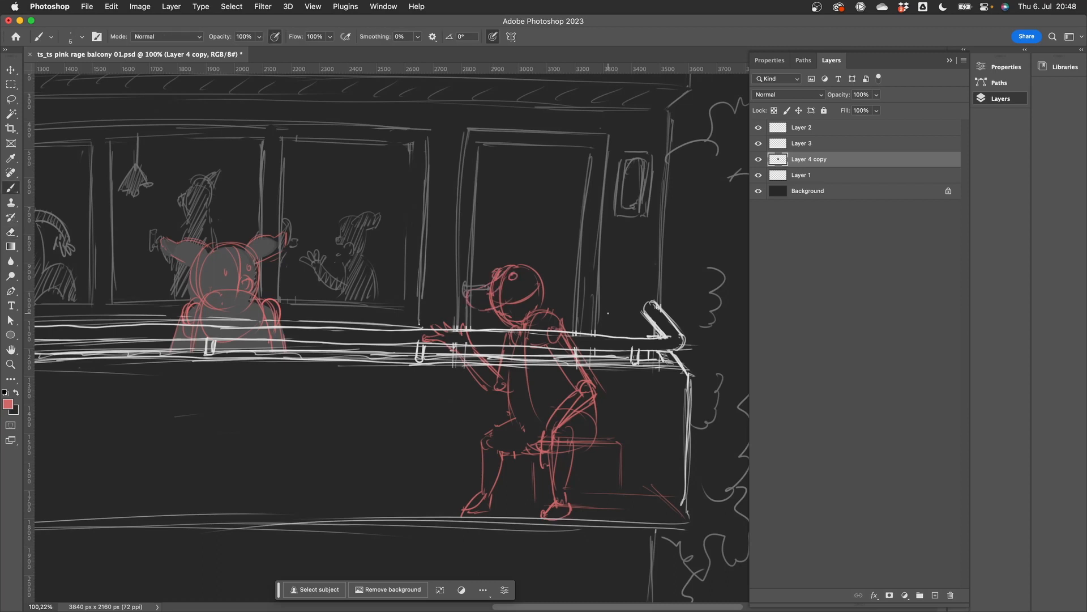
key("e")
key("b")
Sketch a rounded cap, hanging ear, dark nose and toothy open mouth on the second figure's head
mouse_move(501, 279)
left_mouse_down()
mouse_move(468, 295)
mouse_move(517, 289)
mouse_move(517, 304)
mouse_move(553, 295)
left_mouse_up()
key("e")
key("b")
key("e")
key("b")
mouse_move(494, 265)
left_mouse_down()
mouse_move(553, 282)
mouse_move(549, 325)
left_mouse_up()
key("e")
key("b")
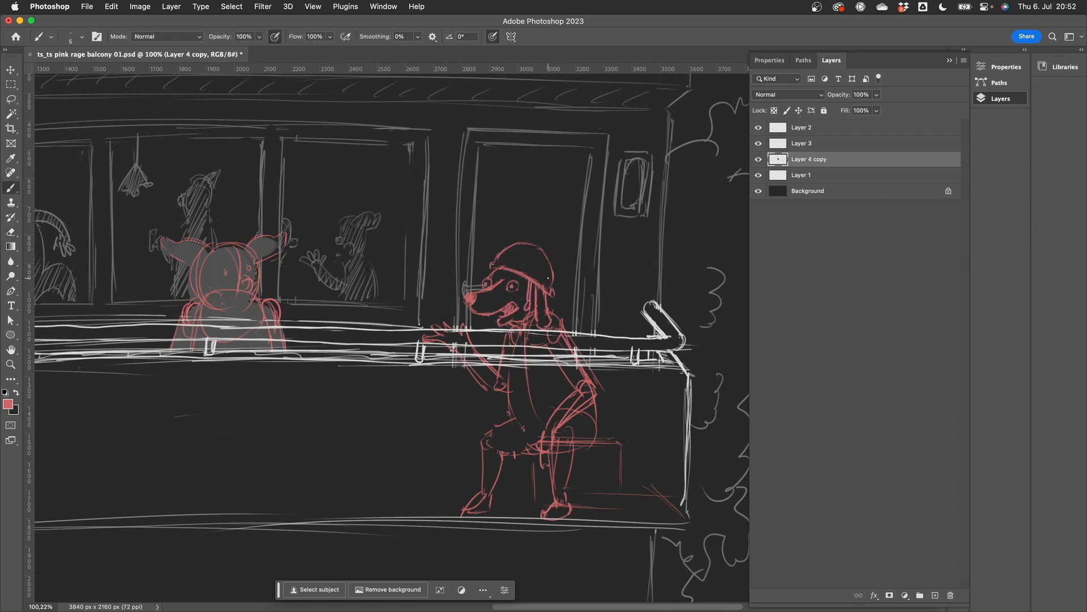
Add strokes to the second figure's cap, and erase its legs and seat below the balcony railing
left_click_drag(531, 247, 510, 267)
key("e")
left_click_drag(594, 385, 481, 504)
Add a layer beneath the second figure's line art and paint its silhouette with the grey sampled from the first figure
left_click(935, 596, "super")
key("b")
left_click(227, 266, "alt")
left_click_drag(481, 301, 566, 351)
left_click_drag(490, 415, 440, 427, "alt")
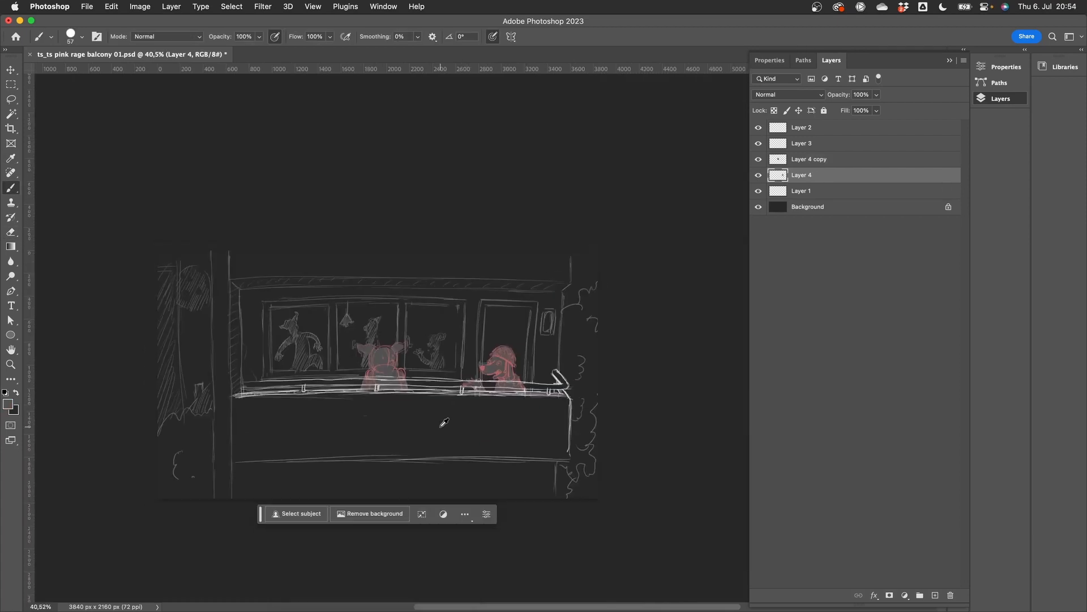
key("super+plus")
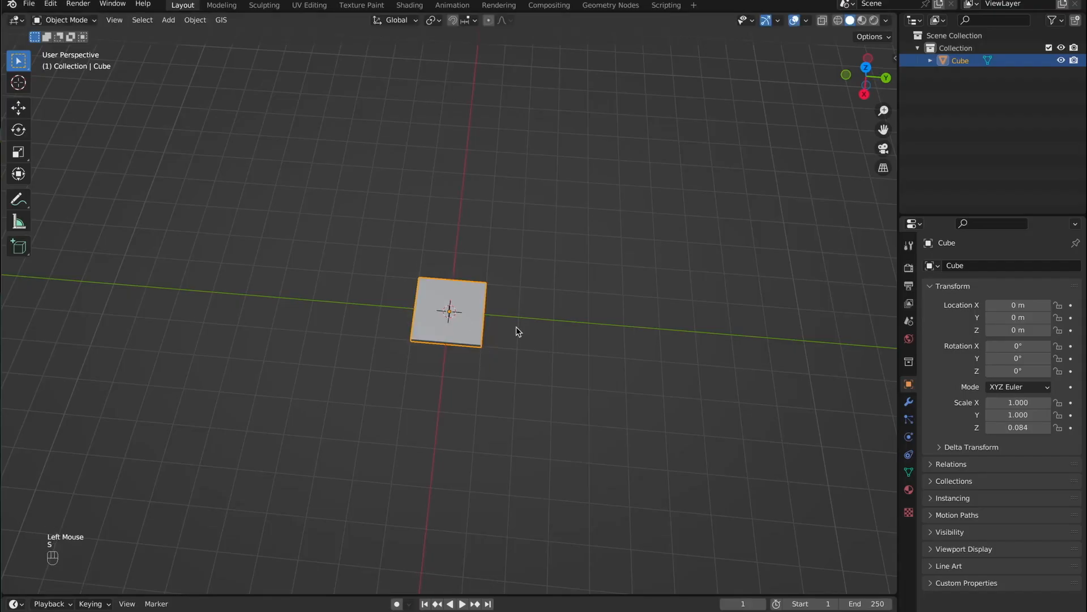
Switch to Blender and stretch the flattened cube into a floor slab, scaling it to about 5.08 along X and 1.19 along Y
middle_click_drag(517, 330, 506, 335)
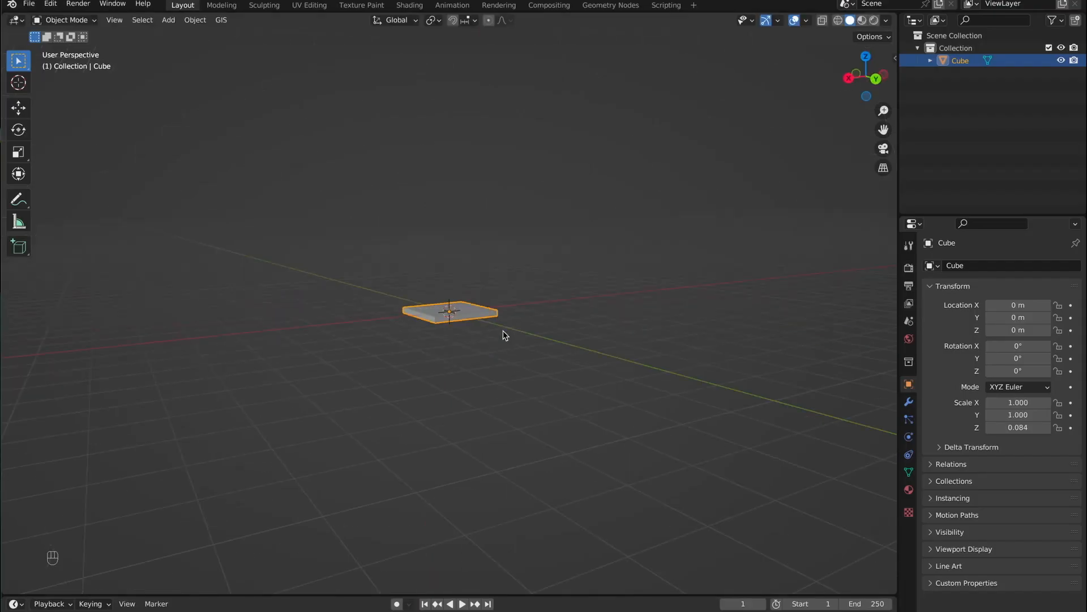
key("s")
key("x")
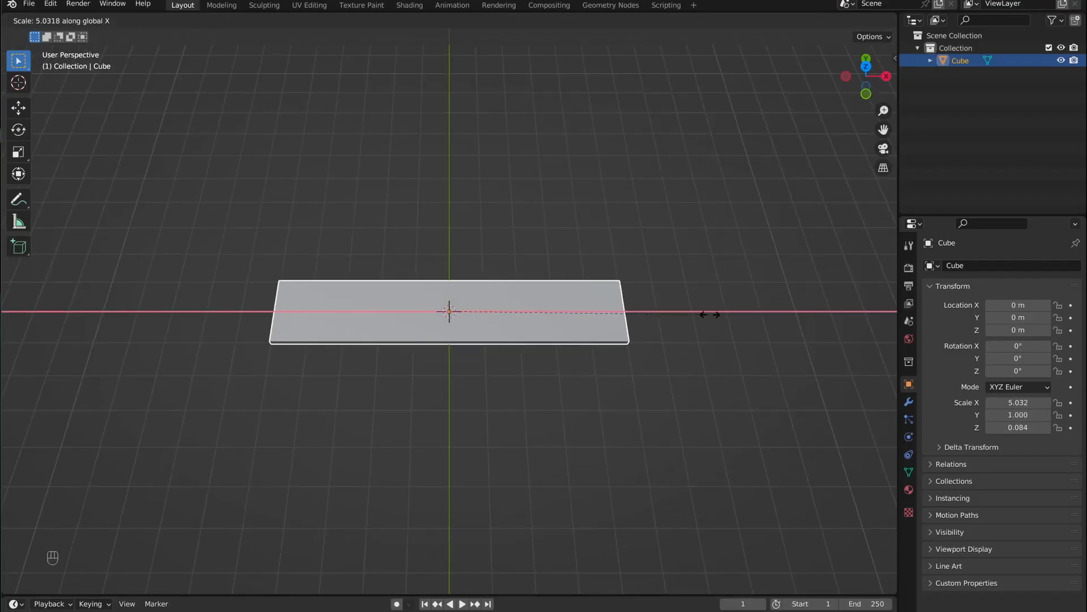
left_click(712, 315)
key("s")
key("y")
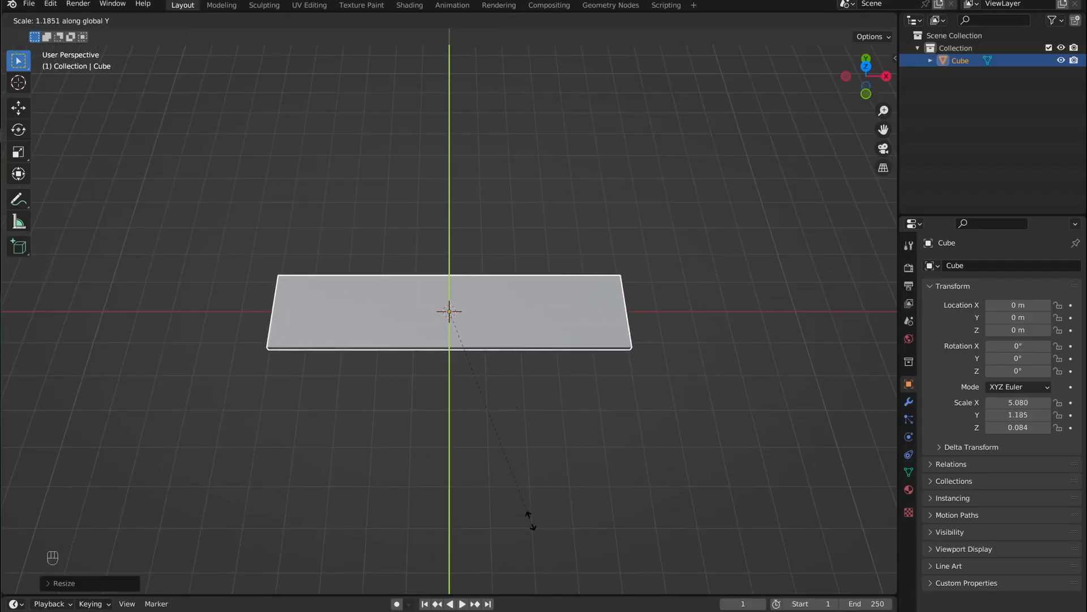
left_click(529, 518)
middle_click_drag(522, 418, 510, 396)
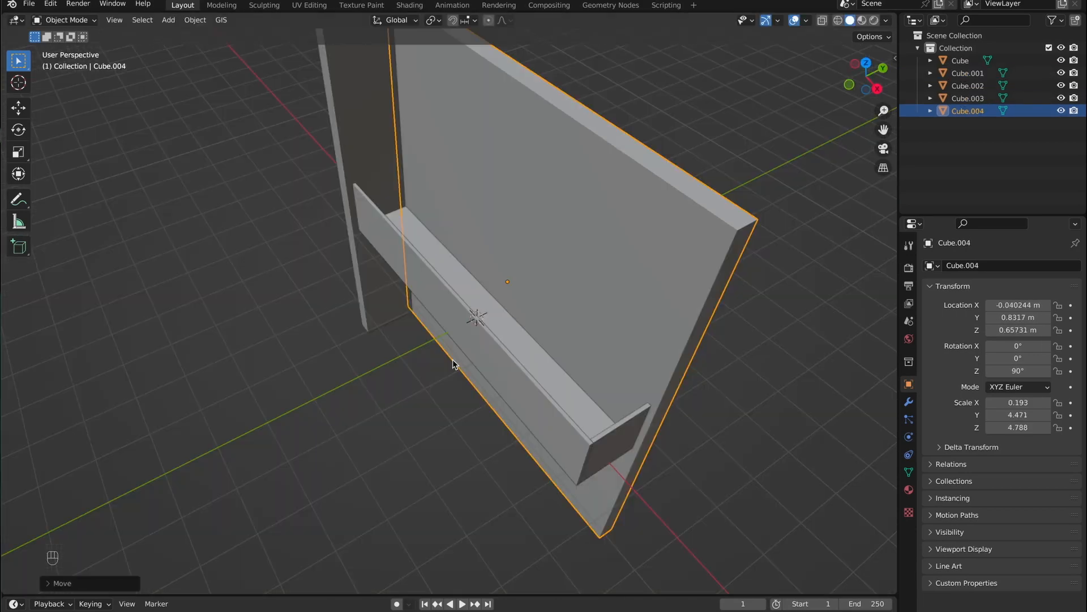
Delete the wall faces for the window row and the lower part of the door opening
scroll(817, 296, "up", 3)
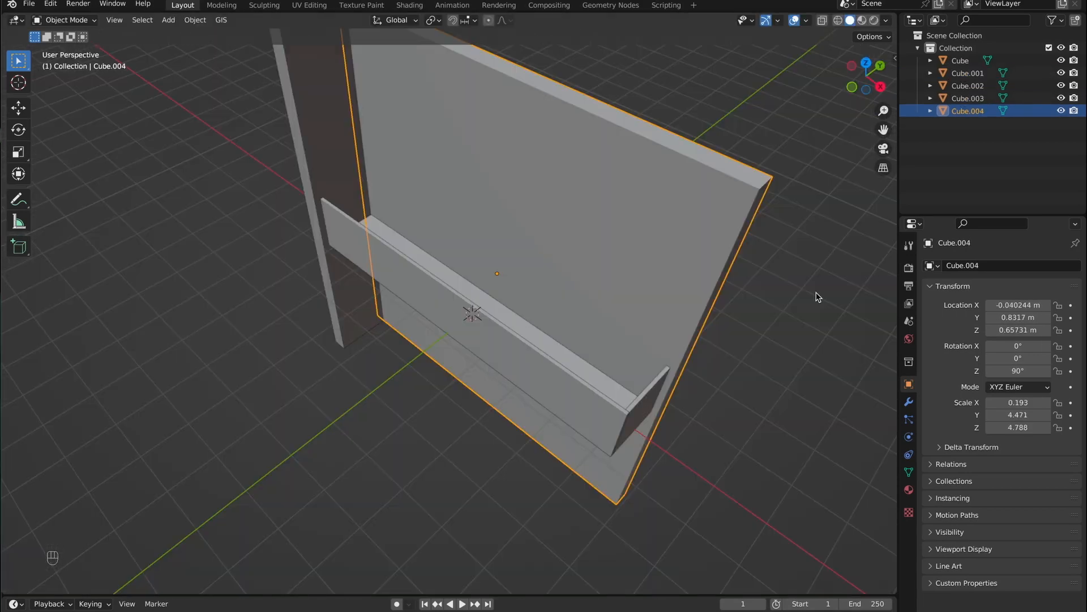
key("i")
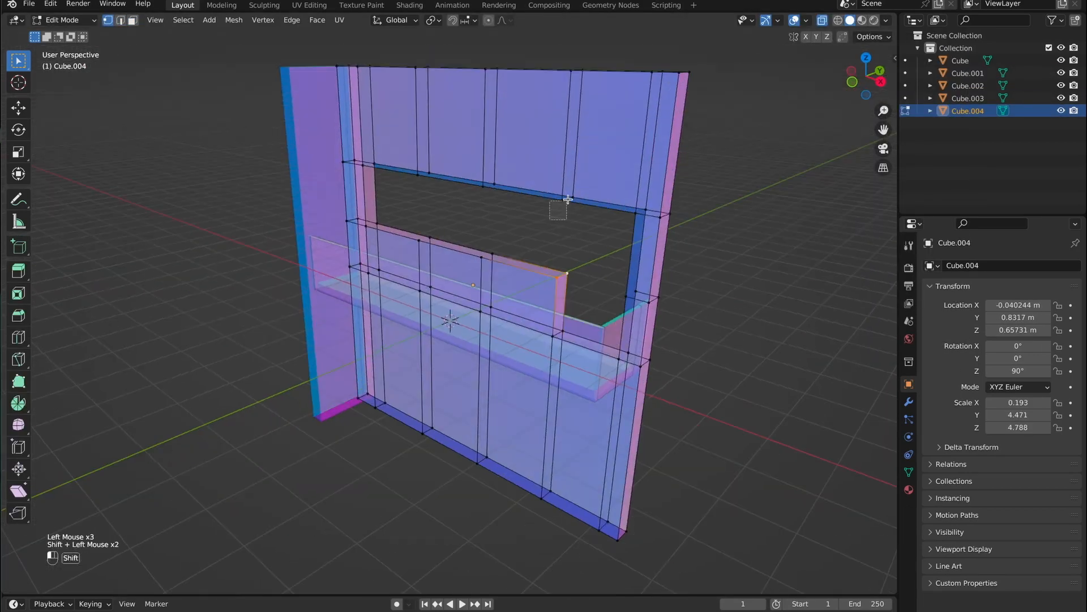
middle_click_drag(444, 316, 397, 272)
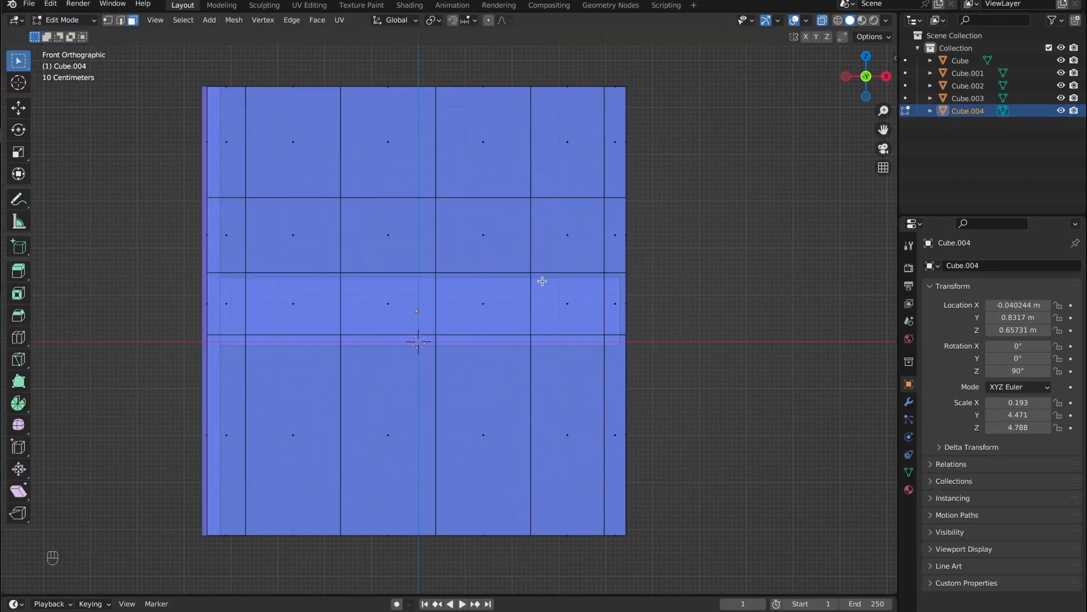
left_click_drag(590, 254, 275, 219)
key("Delete")
left_click_drag(561, 293, 581, 318)
key("Delete")
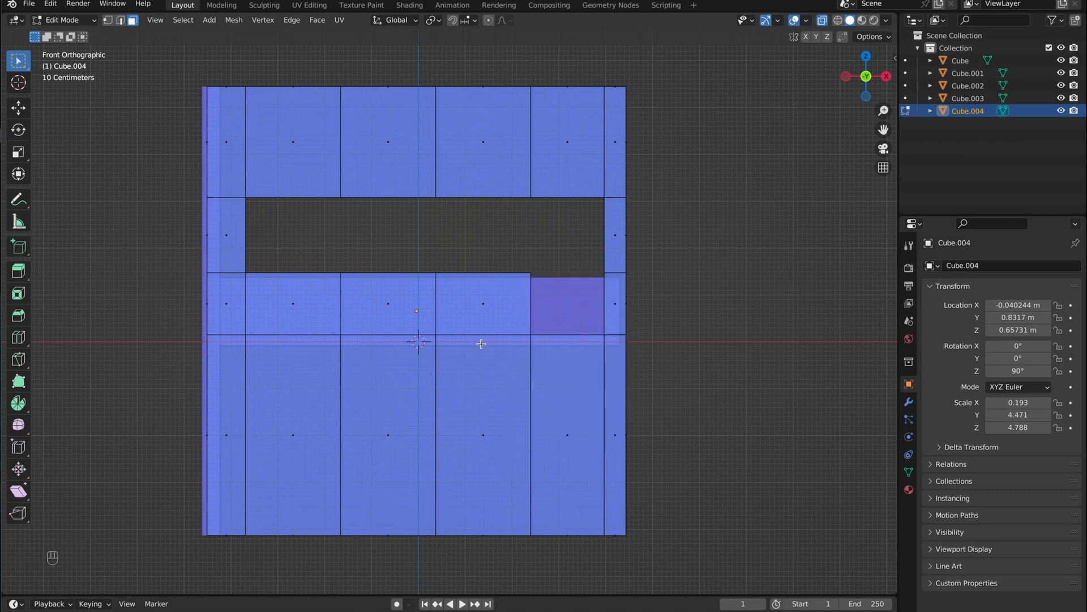
Switch to vertex selection and connect the window sill's corner beside the door opening to the lintel with a vertical edge
middle_click_drag(481, 344, 552, 284)
key("f")
left_click(120, 20)
left_click(108, 21)
left_click(554, 286)
left_click(569, 273, "shift")
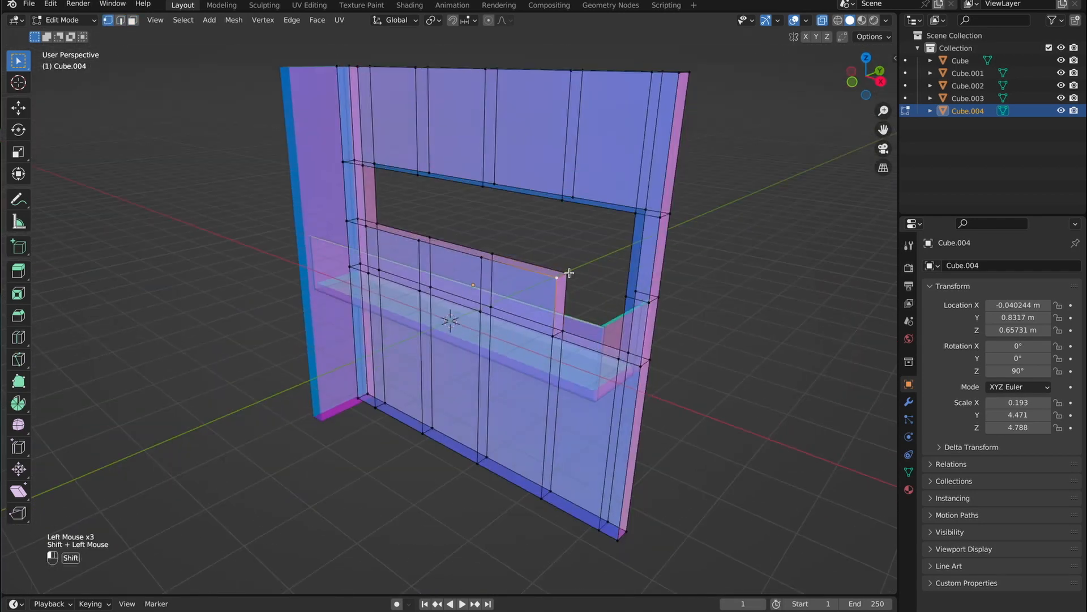
key("f")
middle_click_drag(597, 250, 599, 251)
key("ctrl+z")
left_click(474, 212)
left_click(475, 273, "shift")
key("f")
middle_click_drag(522, 265, 571, 198)
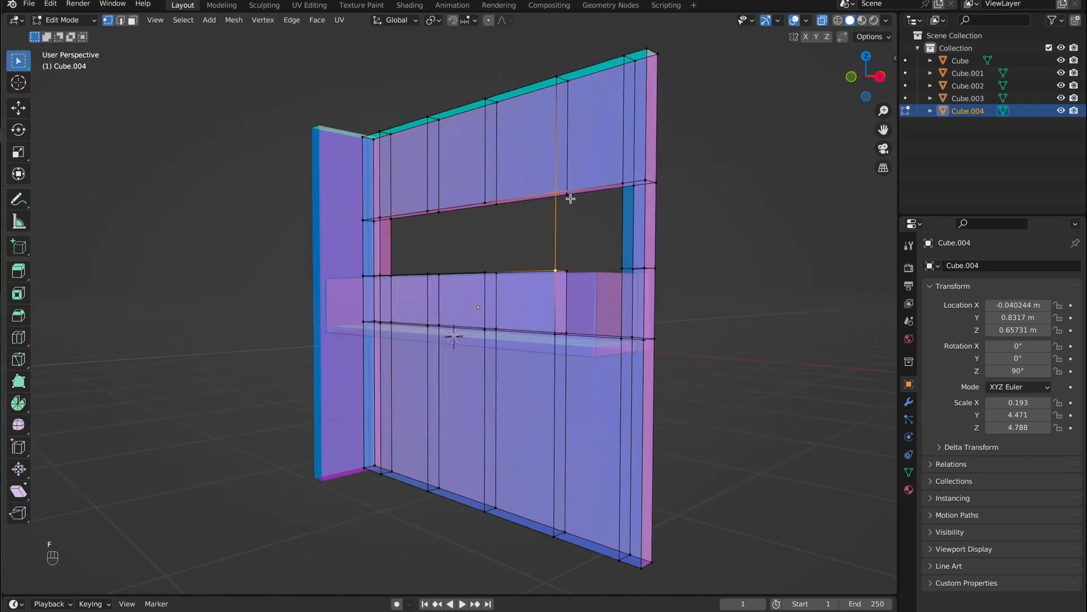
Connect the sill and lintel vertices at the remaining window divisions with vertical edges
middle_click_drag(670, 255, 609, 260)
mouse_move(521, 263)
middle_mouse_down()
mouse_move(499, 340)
mouse_move(519, 272)
middle_mouse_up()
left_click(390, 256)
left_click(388, 185, "shift")
key("f")
left_click(384, 183)
left_click(386, 255, "shift")
left_click(324, 215)
left_click(332, 287, "shift")
key("f")
key("KP_1")
left_click_drag(559, 186, 249, 280)
key("super+z")
Switch to edge selection and fill the side faces between the front and back edges of the window dividers
middle_click_drag(460, 262, 436, 253)
left_click(121, 20)
left_click_drag(588, 239, 590, 240)
key("f")
middle_click_drag(590, 240, 526, 240)
key("super+z")
left_click(526, 239)
left_click_drag(526, 243, 513, 194)
left_click_drag(442, 167, 425, 229)
key("f")
left_click_drag(436, 238, 421, 272)
key("f")
left_click_drag(356, 165, 340, 232)
key("f")
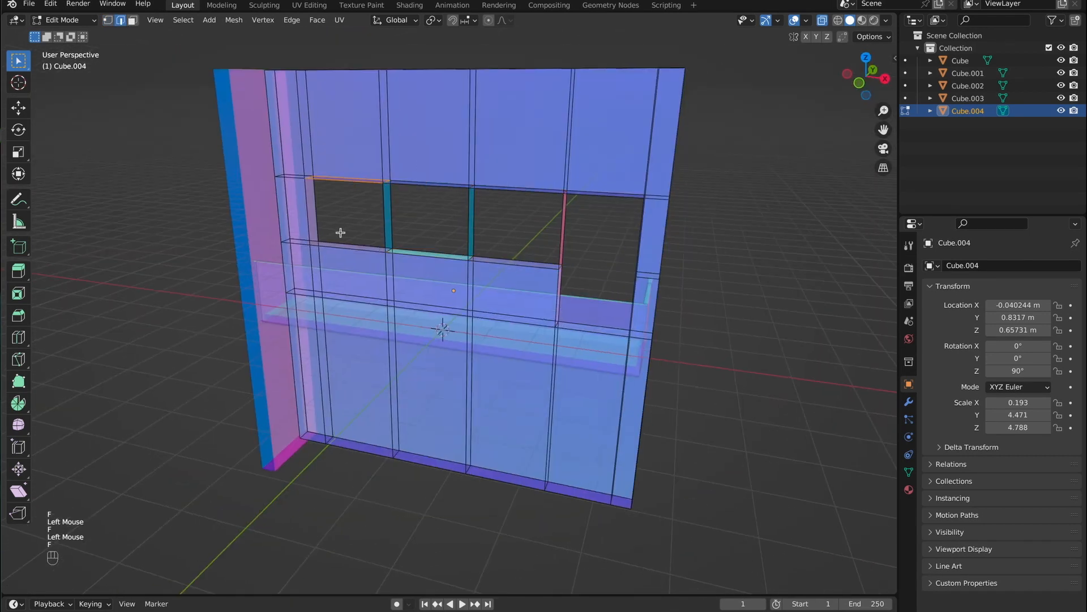
Select the inner faces around the first window opening and try Shrink/Fatten on them
middle_click_drag(380, 247, 489, 274)
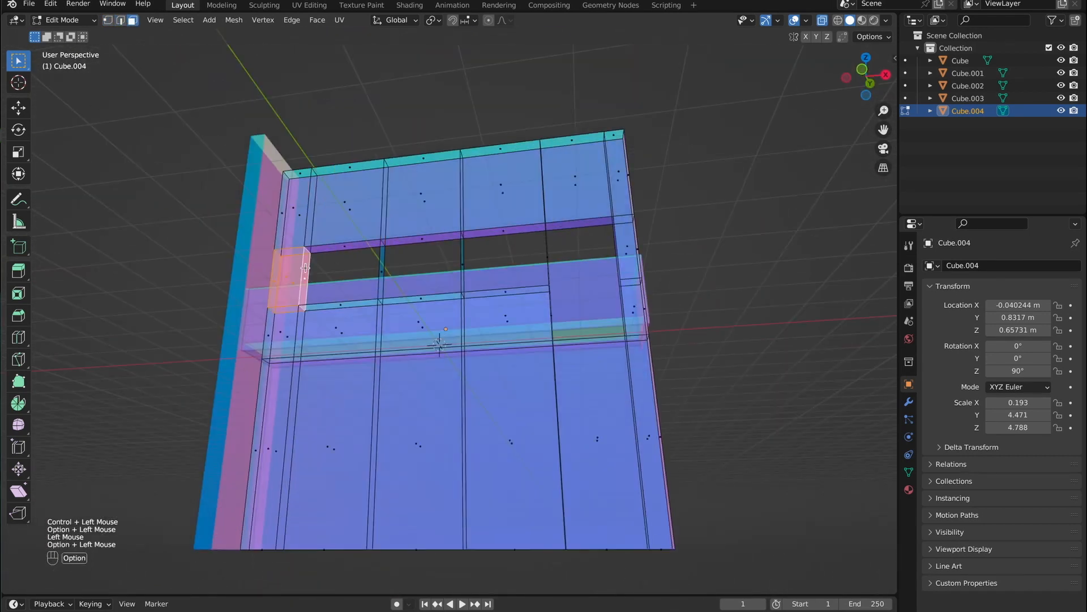
key("alt+s")
right_click(674, 412)
left_click(381, 271, "shift")
key("alt+s")
right_click(391, 306)
middle_click_drag(391, 306, 330, 282)
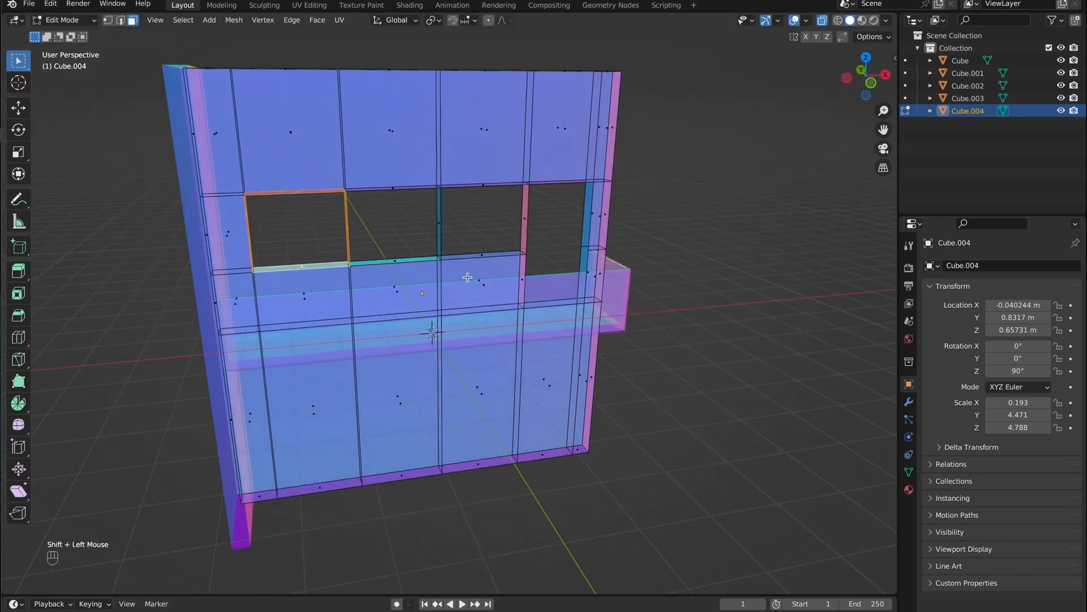
Try extruding the first window's inner faces and scaling the extrusion to 0.1
key("e")
right_click(492, 309)
key("s")
right_click(629, 357)
type("s.1")
key("Return")
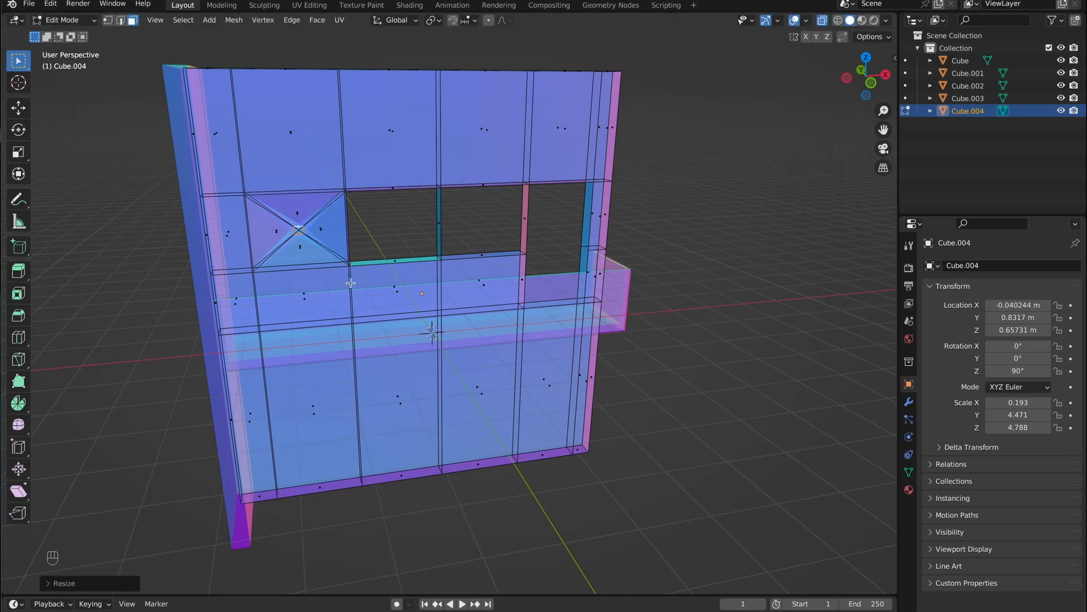
Undo the scaling of the window's inner faces and try a scale of 0.001 instead
key("s")
right_click(512, 284)
key("super+z")
key("super+z")
key("shift+super+z")
type("s.001")
right_click(508, 301)
In front view, extrude the first window's inner faces and scale them slightly inward to form a thin frame
key("KP_1")
key("s")
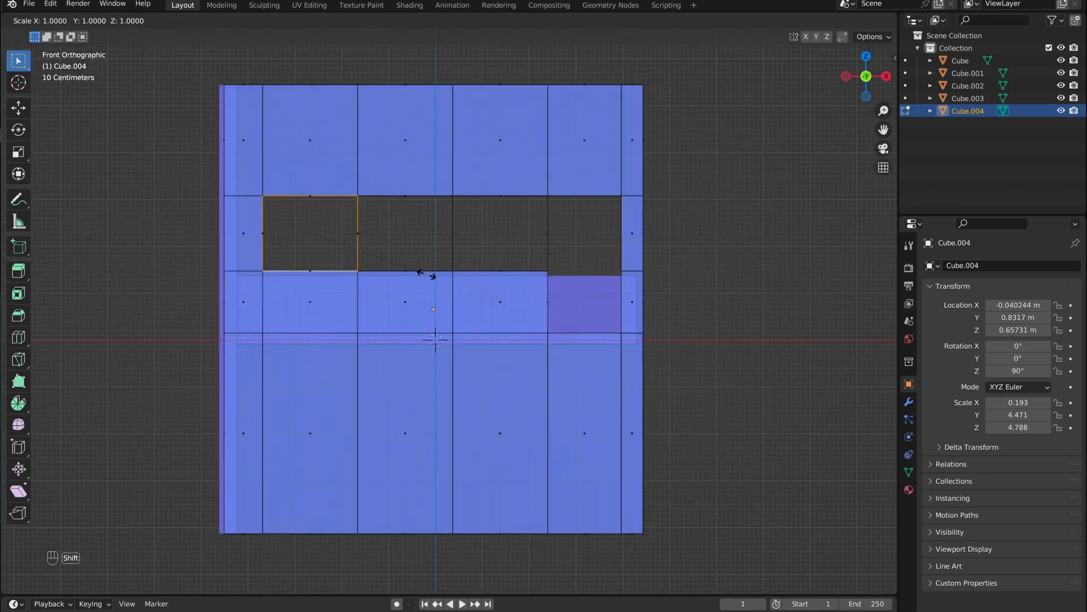
right_click(426, 274)
scroll(325, 243, "up", 7)
key("e")
key("s")
key("s")
left_click(744, 444)
Select the inner faces of the door opening and extrude them in place
middle_click_drag(745, 444, 566, 396)
left_click(502, 293)
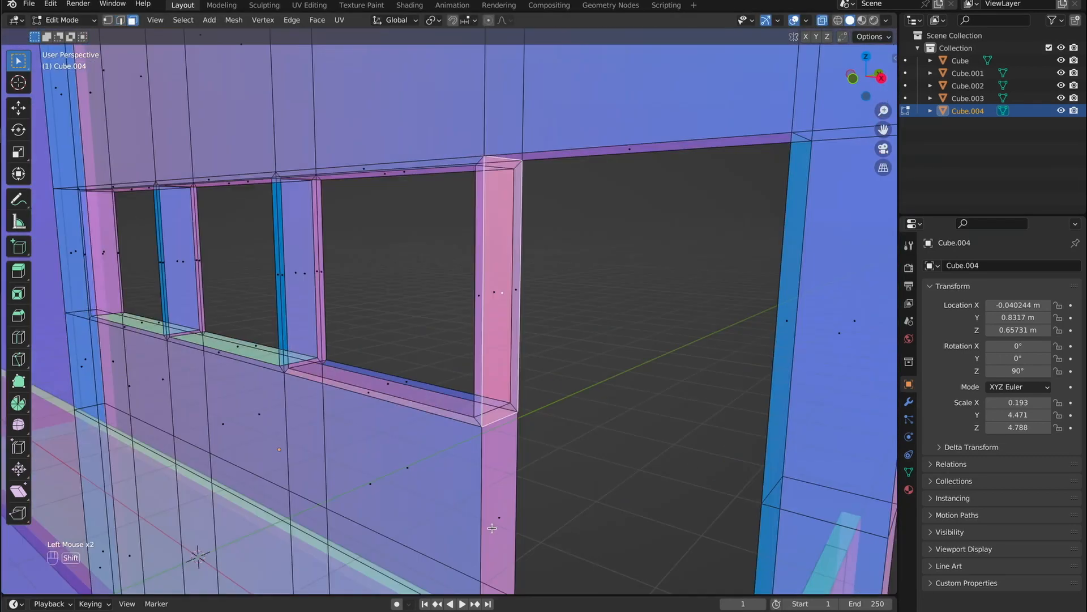
key("alt+z")
middle_click_drag(492, 528, 503, 422)
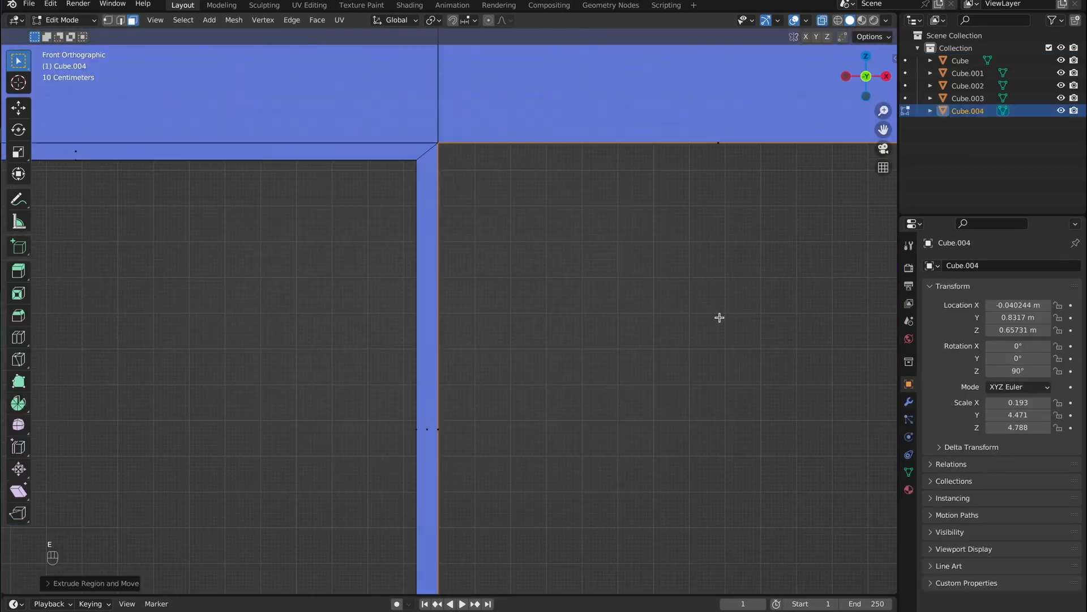
scroll(719, 317, "down", 9)
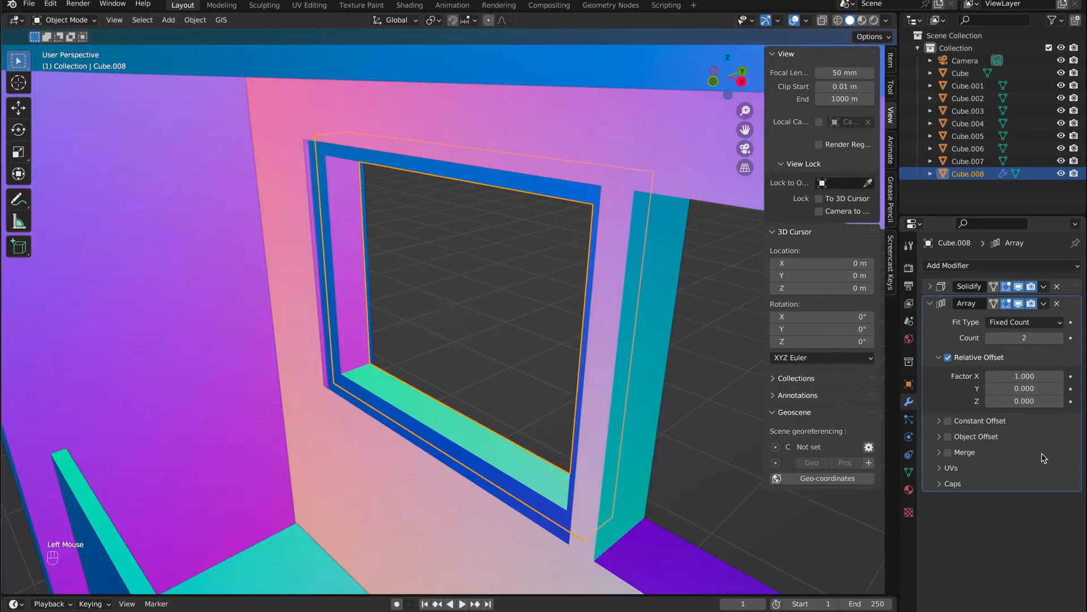
Set the window frame array's relative offset factor to 0 on X and -0.8 on Y
double_click(1025, 376)
type("0")
key("Return")
left_click(948, 357)
left_click(948, 358)
double_click(1027, 389)
type("-0.8")
key("Return")
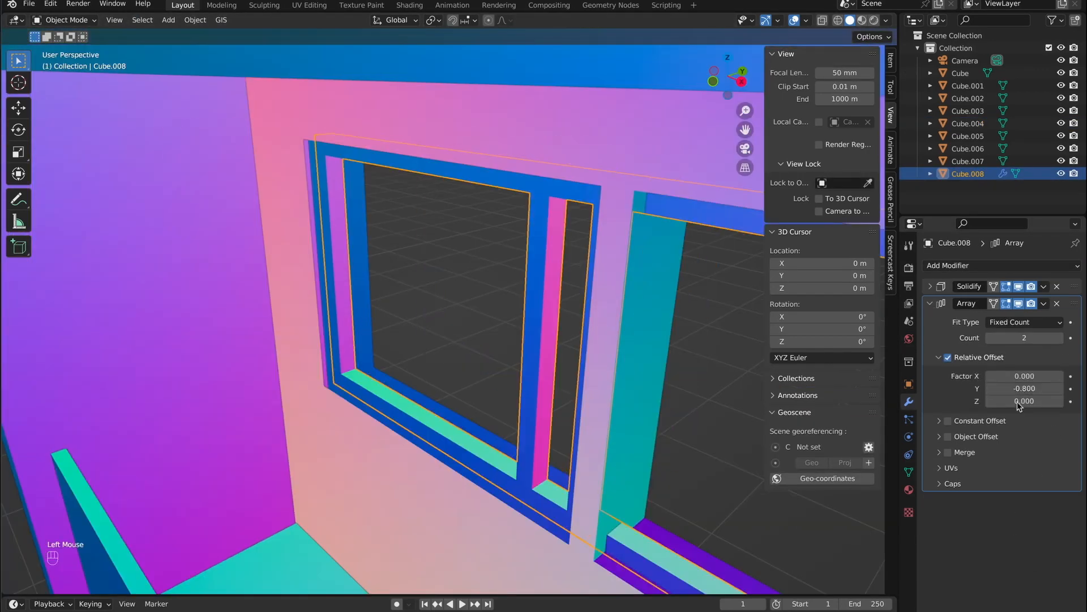
Refine the array's Y offset factor to -1.05 and raise its copy count by one
double_click(1025, 389)
type("-1.04")
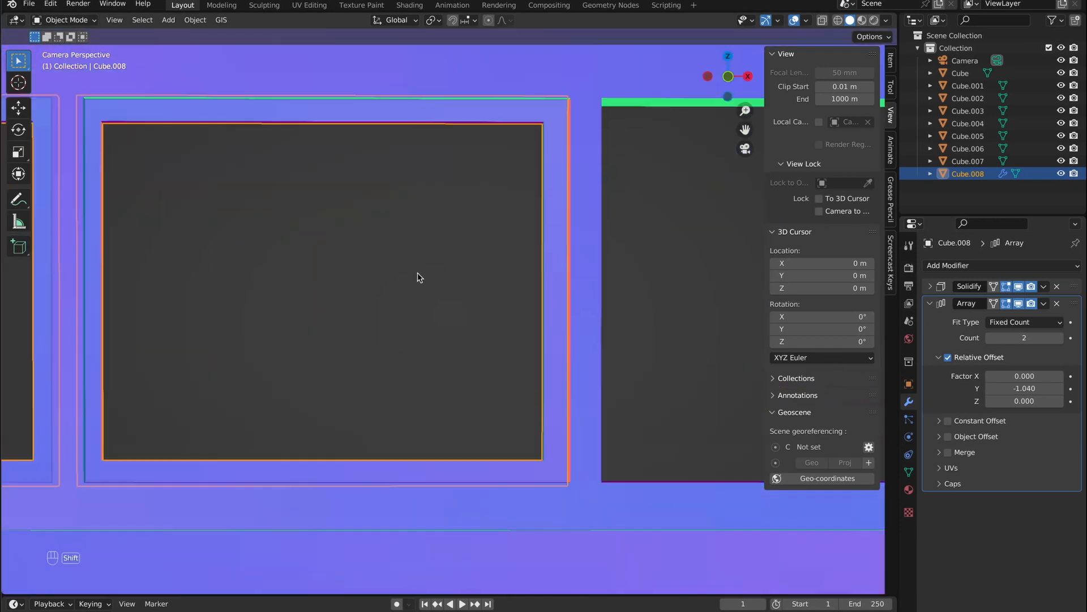
middle_click_drag(417, 277, 473, 307, "shift")
double_click(1037, 389)
type("-1.05")
key("Return")
left_click(1059, 338)
key("KP_1")
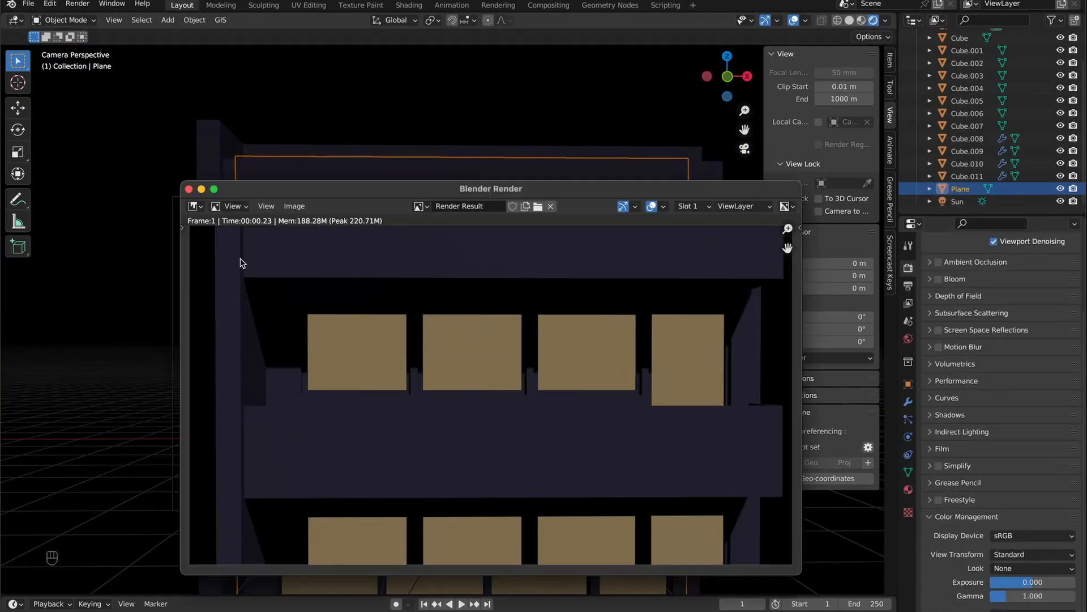
key("shift+a")
mouse_move(426, 169)
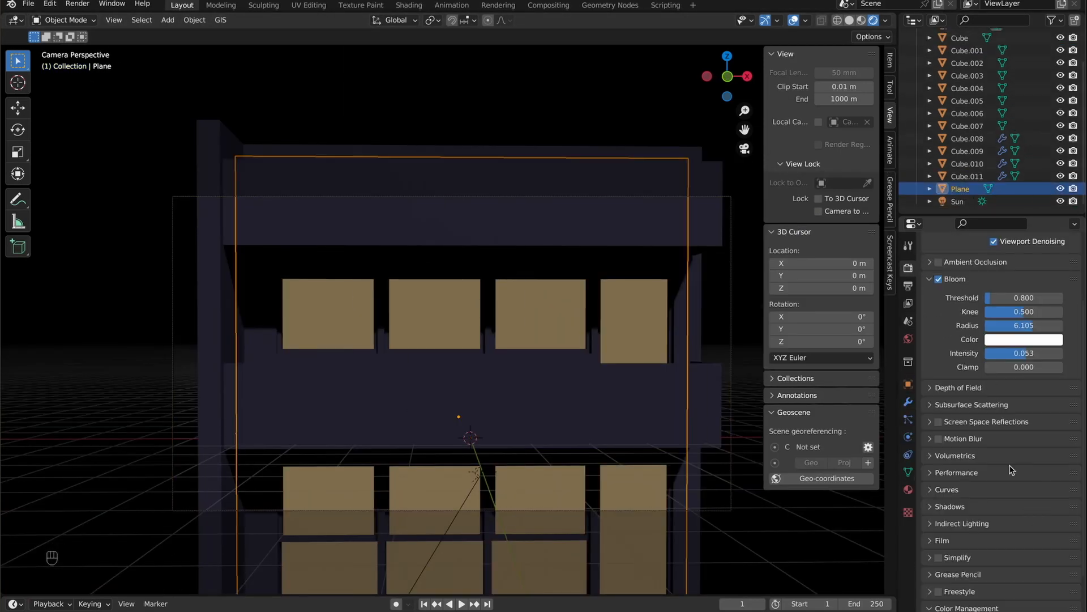
left_click(930, 524)
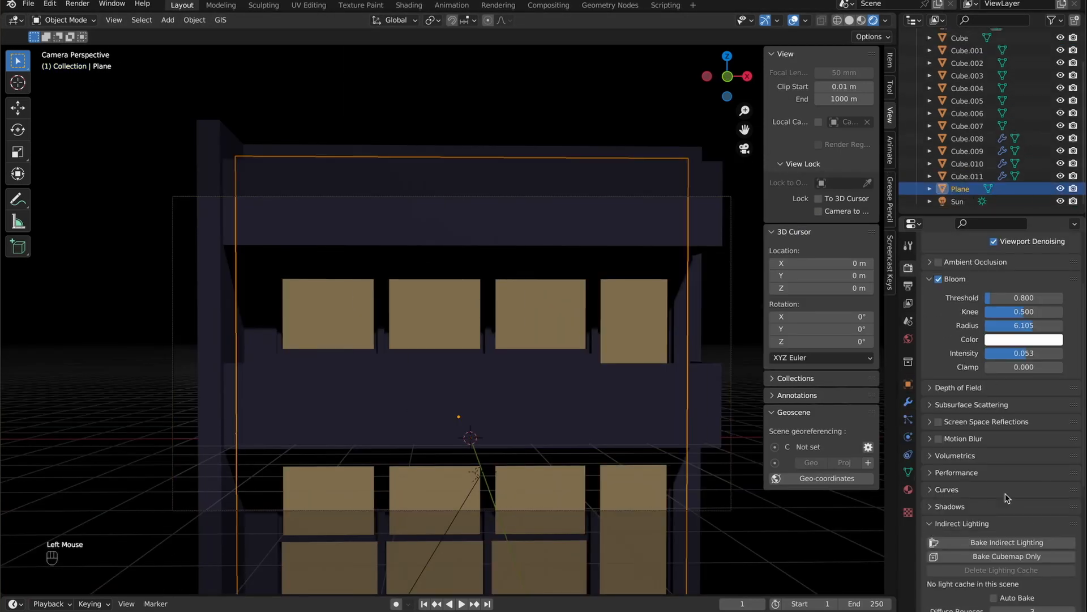
left_click(932, 524)
scroll(1004, 430, "down", 4)
Try the Cycles render engine and its device options on the scene, and return to Eevee
scroll(1002, 413, "up", 8)
left_click(1019, 265)
left_click(1009, 308)
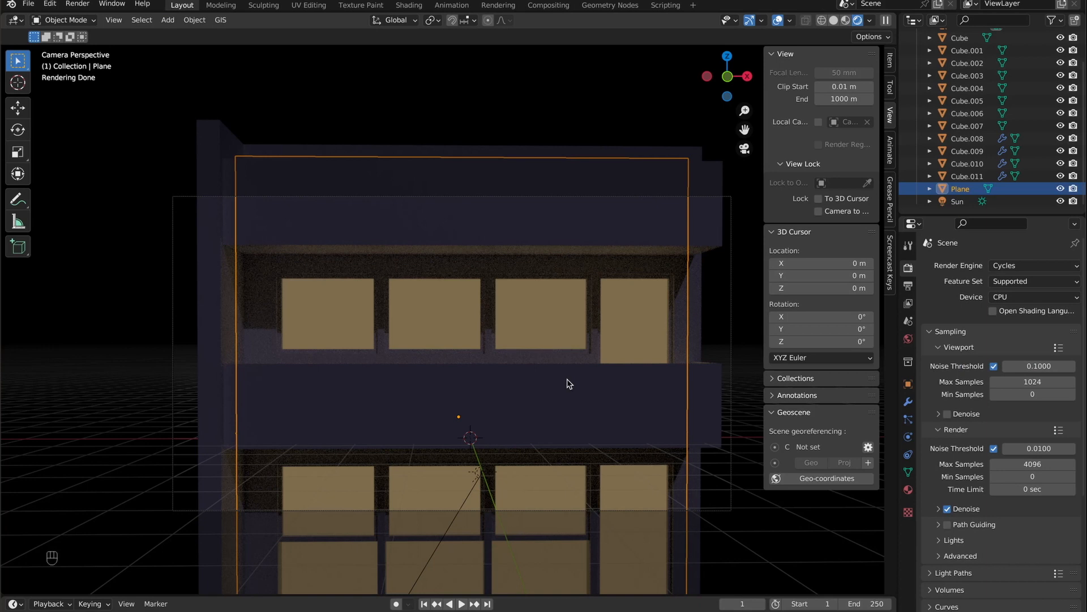
left_click(1034, 297)
left_click(1019, 309)
left_click(1013, 281)
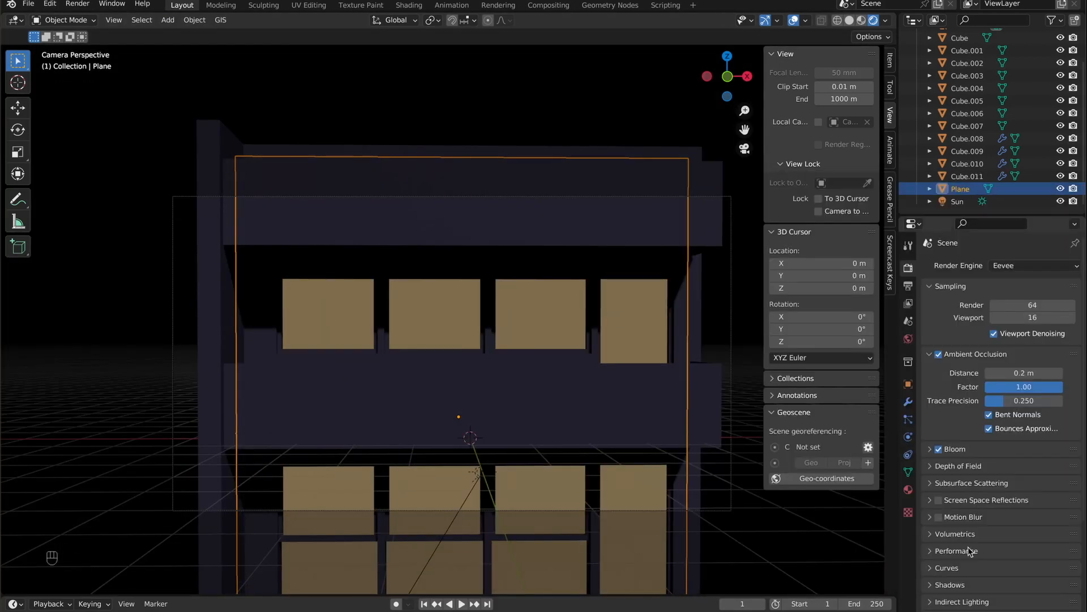
Enable Screen Space Reflections, render the image, and turn on Ambient Occlusion, Bloom and Screen Space Reflections together
left_click(939, 500)
key("F12")
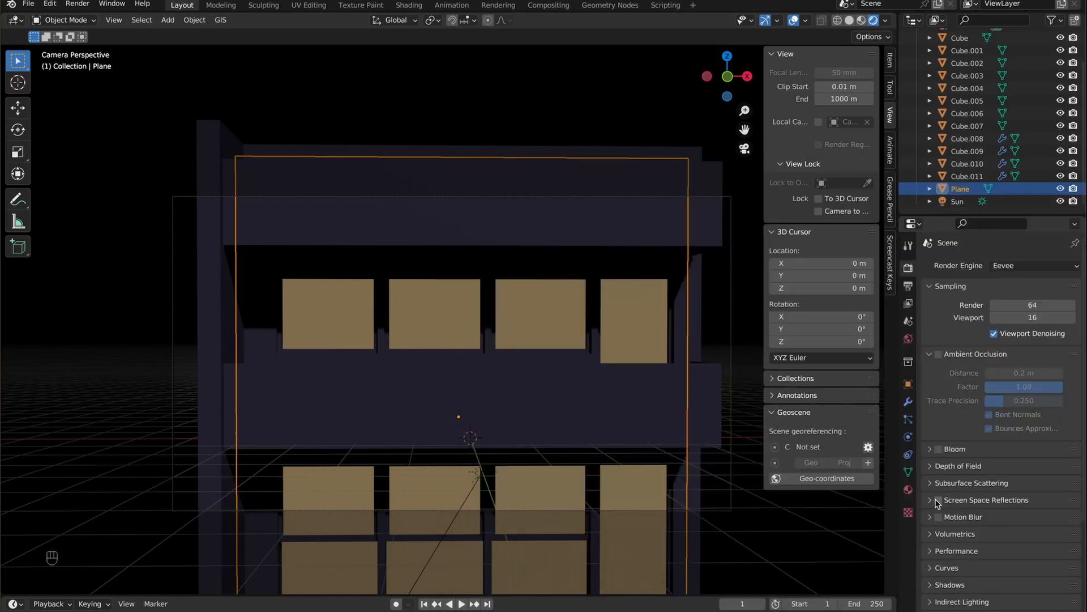
left_click_drag(939, 500, 938, 354)
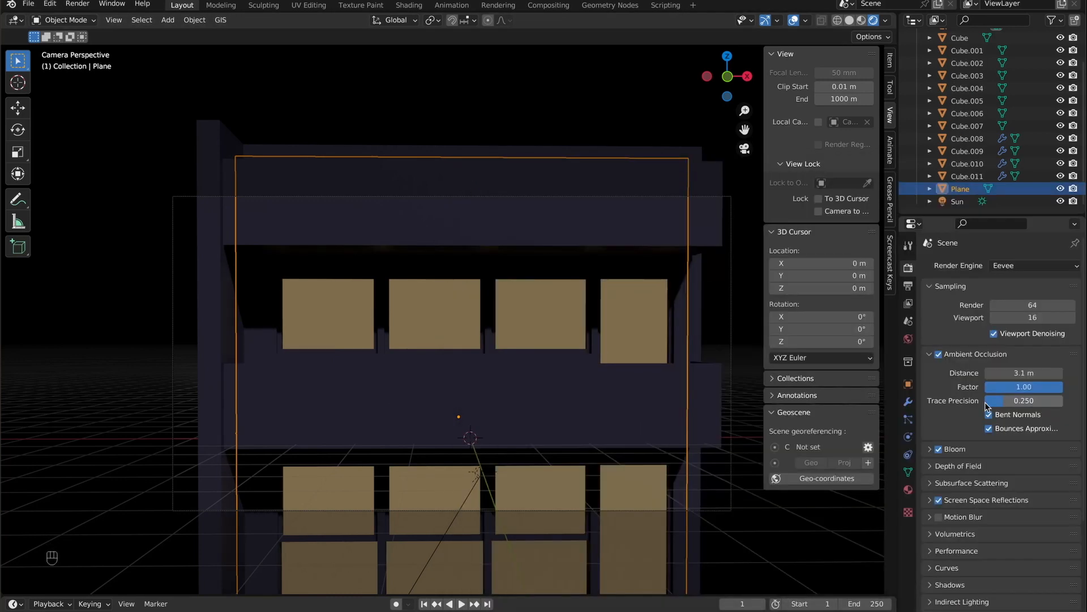
Reset the Ambient Occlusion distance to its default and check the Indirect Lighting settings
right_click(974, 372)
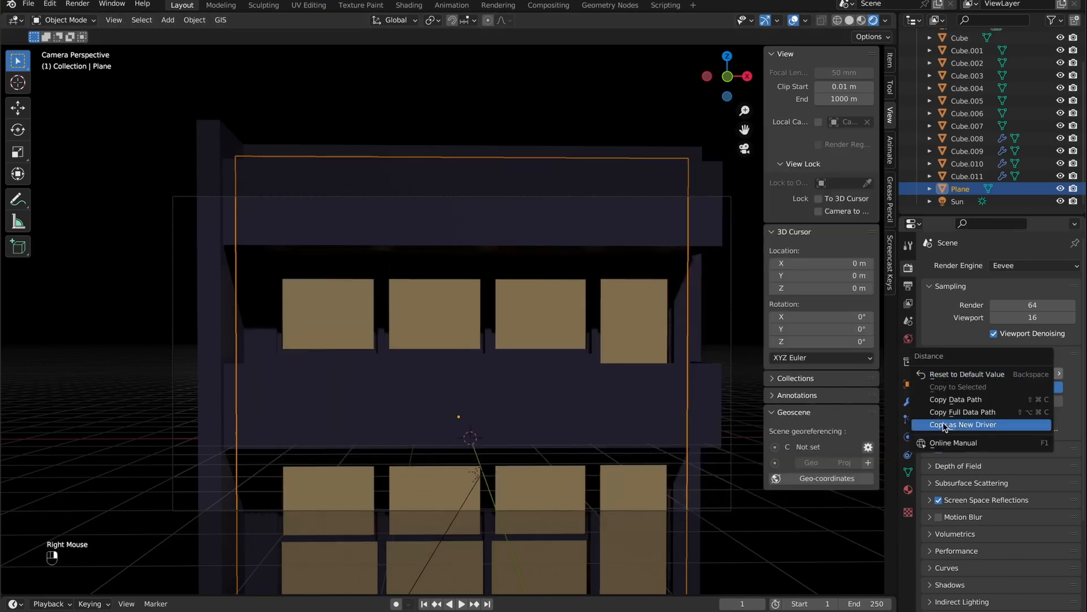
scroll(1001, 515, "down", 3)
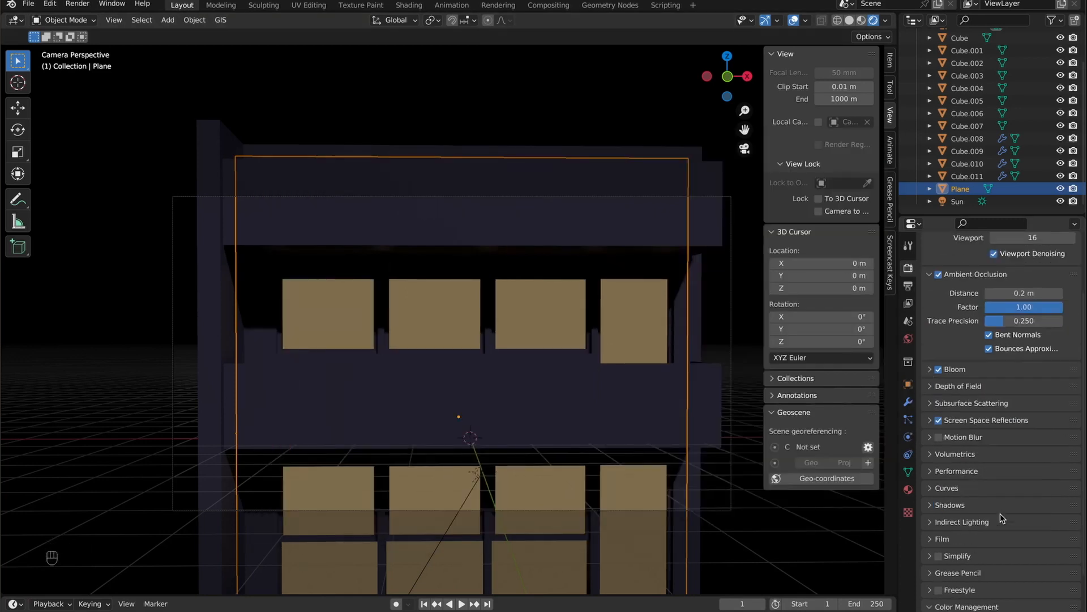
double_click(930, 524)
scroll(1001, 436, "up", 3)
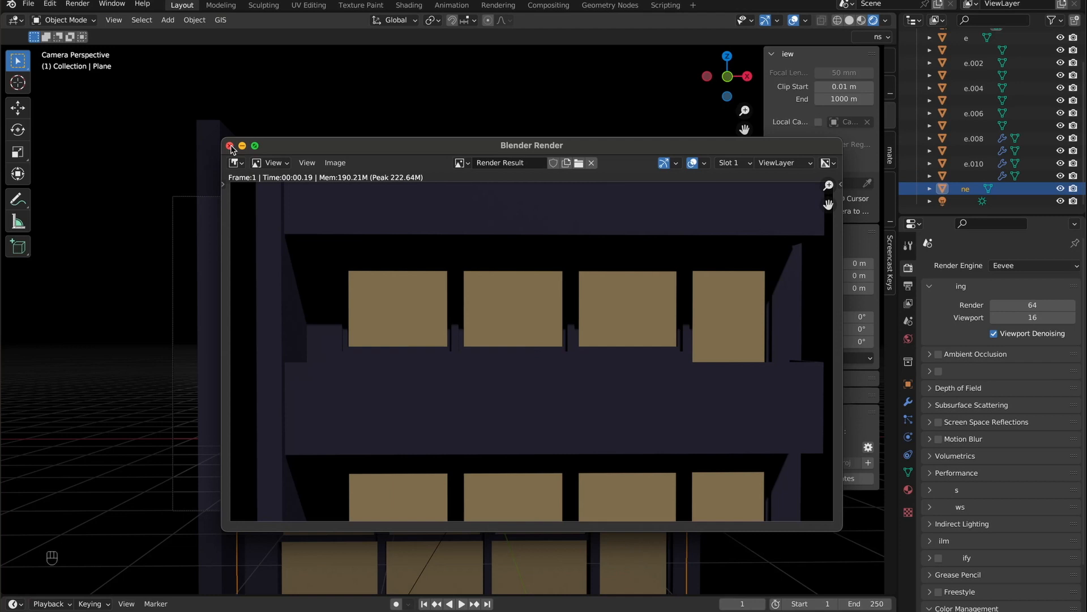
Render the scene with the Eevee effects off, and close the render results
left_click(230, 146)
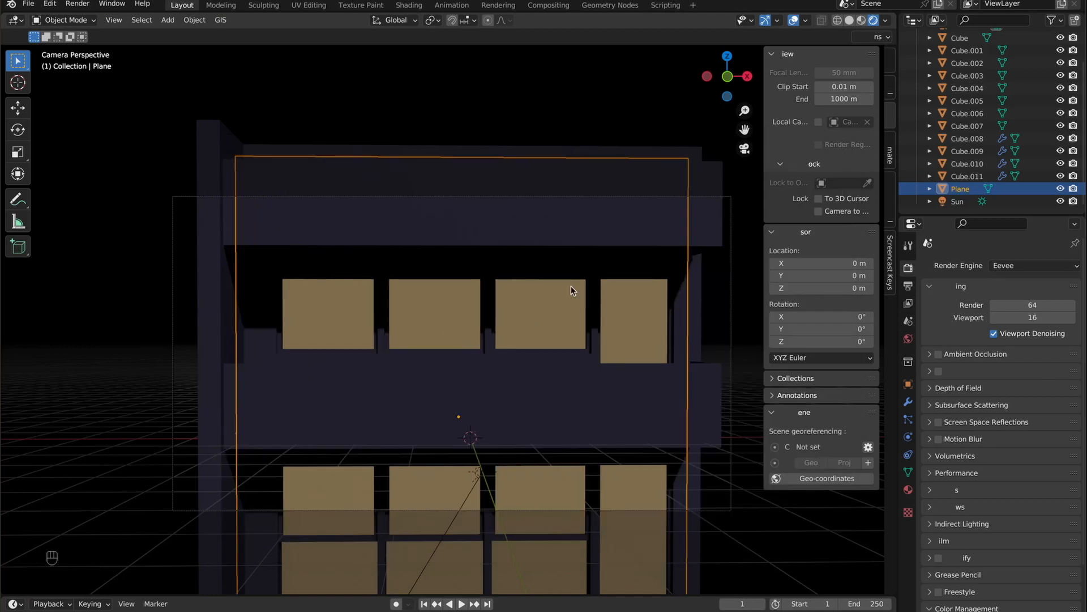
key("F12")
left_click(291, 113)
Add a Grease Pencil Stroke object to the scene
scroll(972, 114, "up", 3)
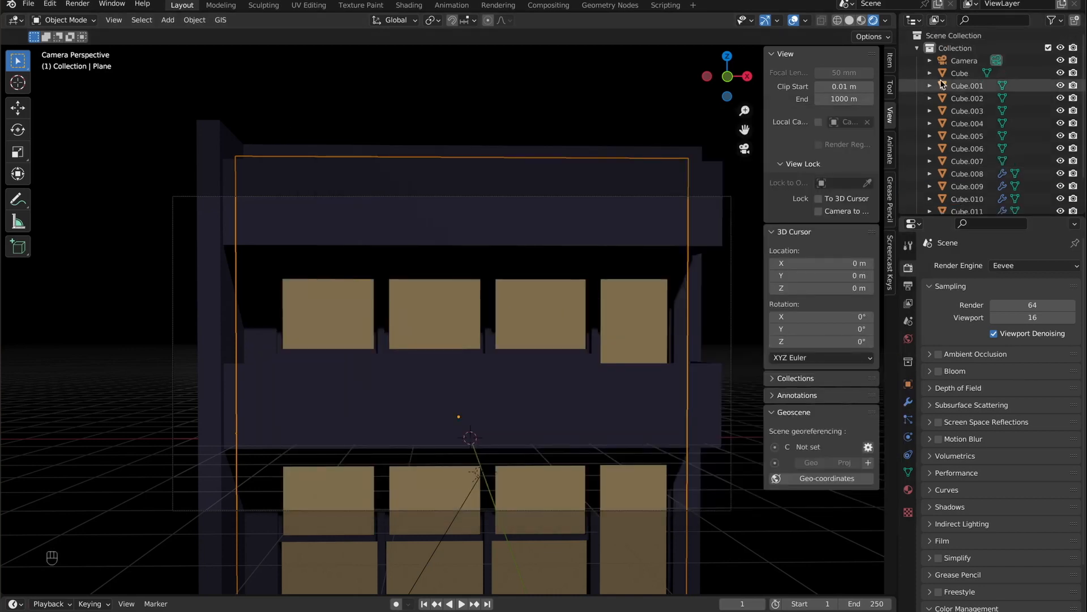
double_click(919, 48)
key("shift+a")
mouse_move(440, 122)
left_click(486, 120)
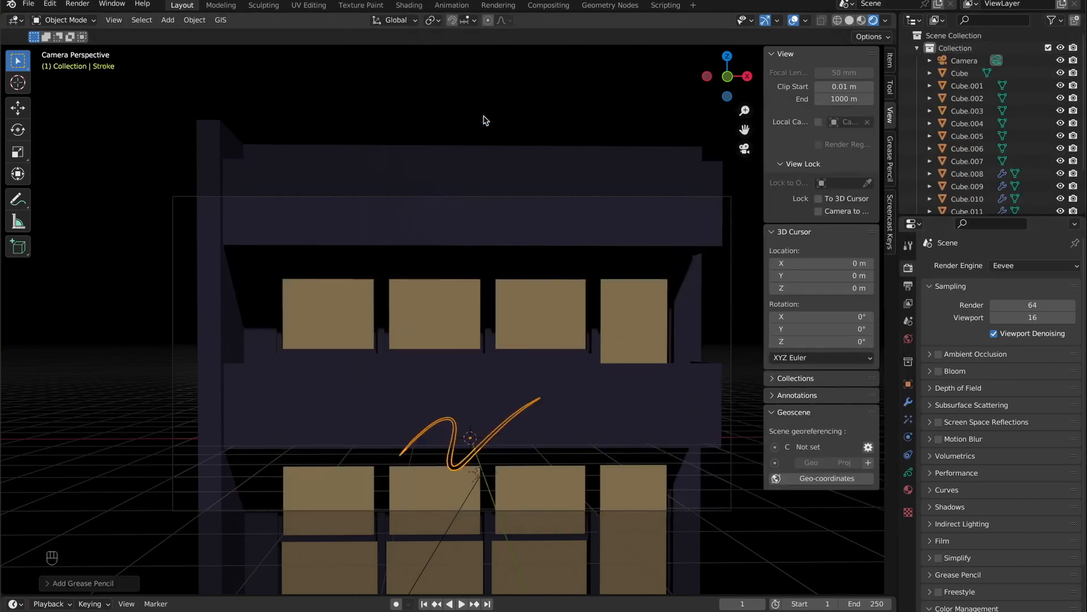
Add a modifier to the Grease Pencil stroke object
scroll(993, 144, "down", 3)
left_click(908, 402)
left_click(997, 265)
left_click(866, 428)
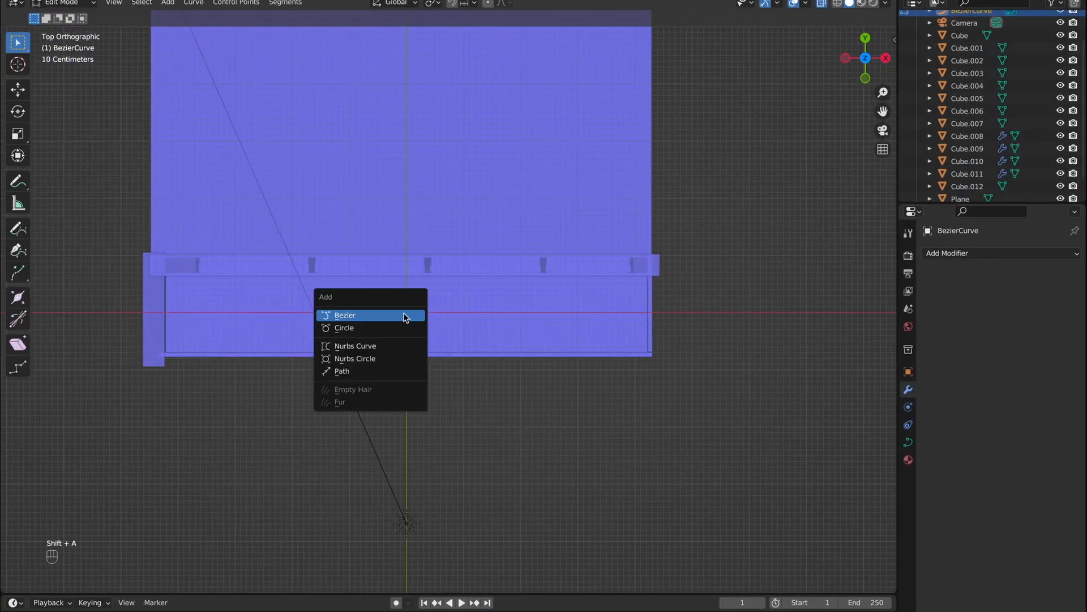
Add a Bezier curve in the top view and shape it along the balcony's outer edge
left_click(408, 315)
key("Tab")
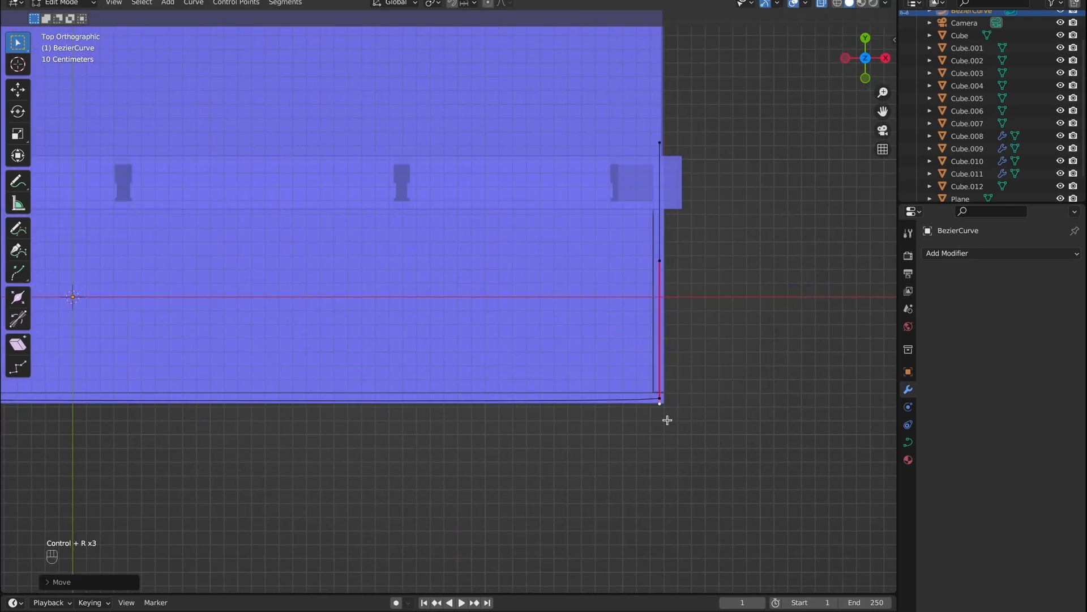
left_click(163, 391)
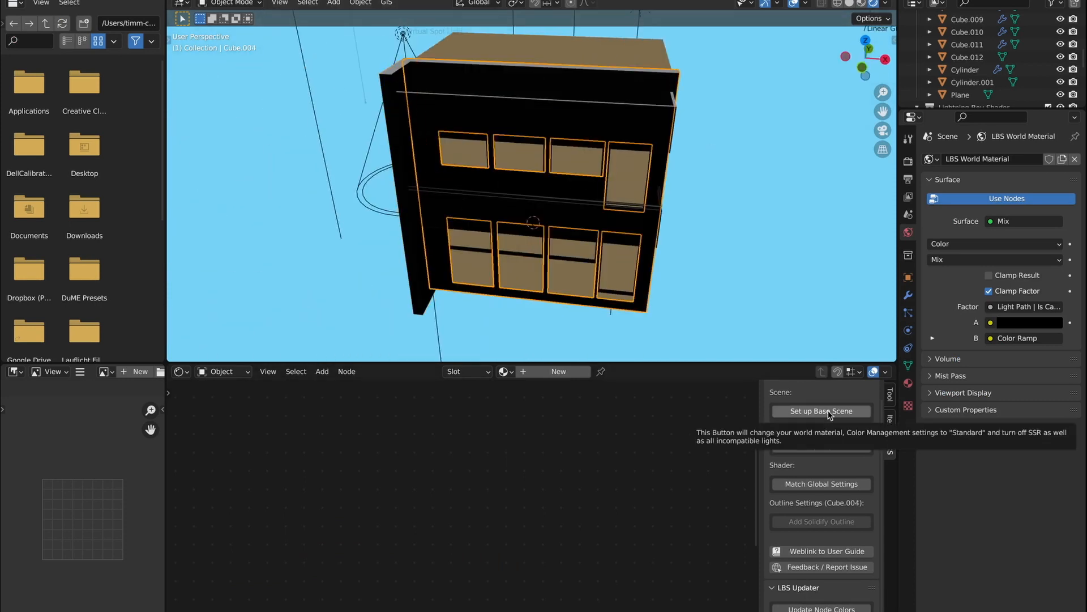
Apply the LBS base material to the building, expand its Specular node and move it aside, disconnected from the shader
left_click(848, 429)
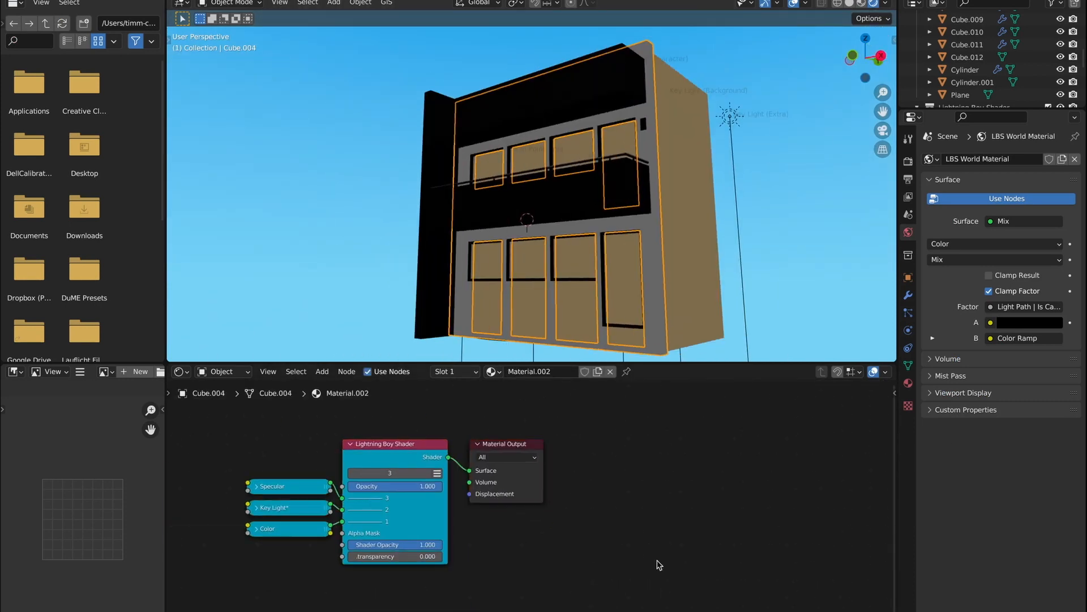
left_click(286, 490)
key("h")
scroll(396, 519, "down", 6)
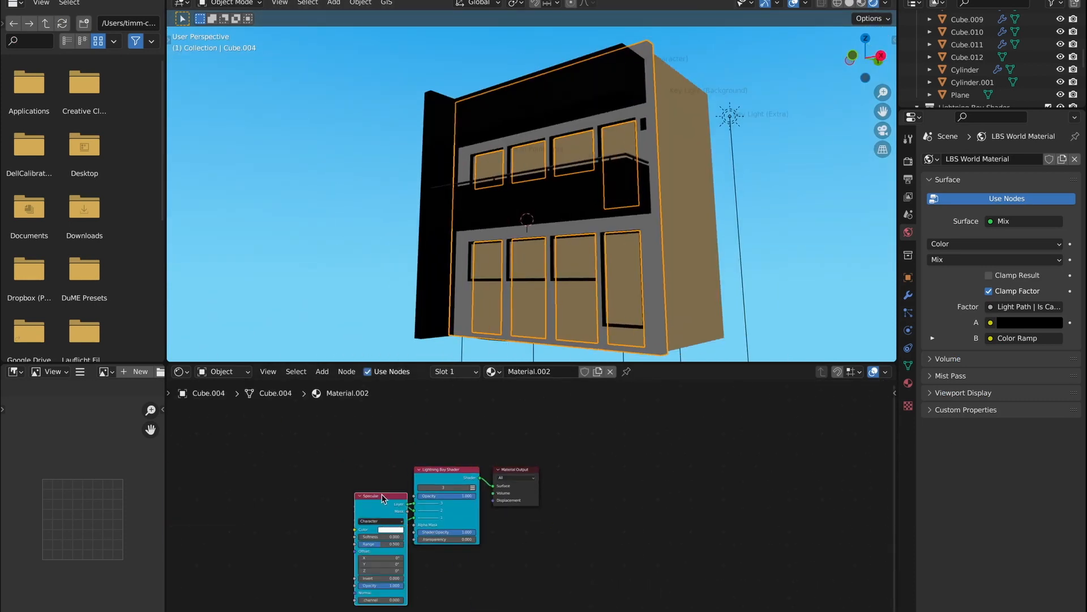
left_click_drag(381, 494, 284, 422)
left_click_drag(414, 502, 397, 463)
Move the Key Light node above the shader, expand it and set its color to purple
left_click(383, 506)
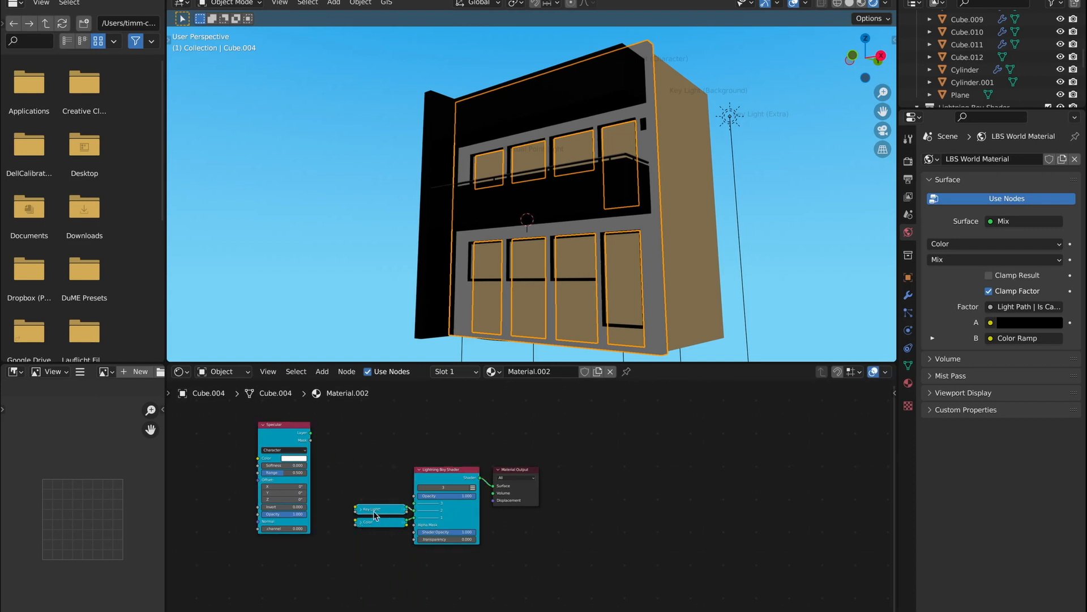
left_click_drag(375, 514, 355, 471)
key("KP_0")
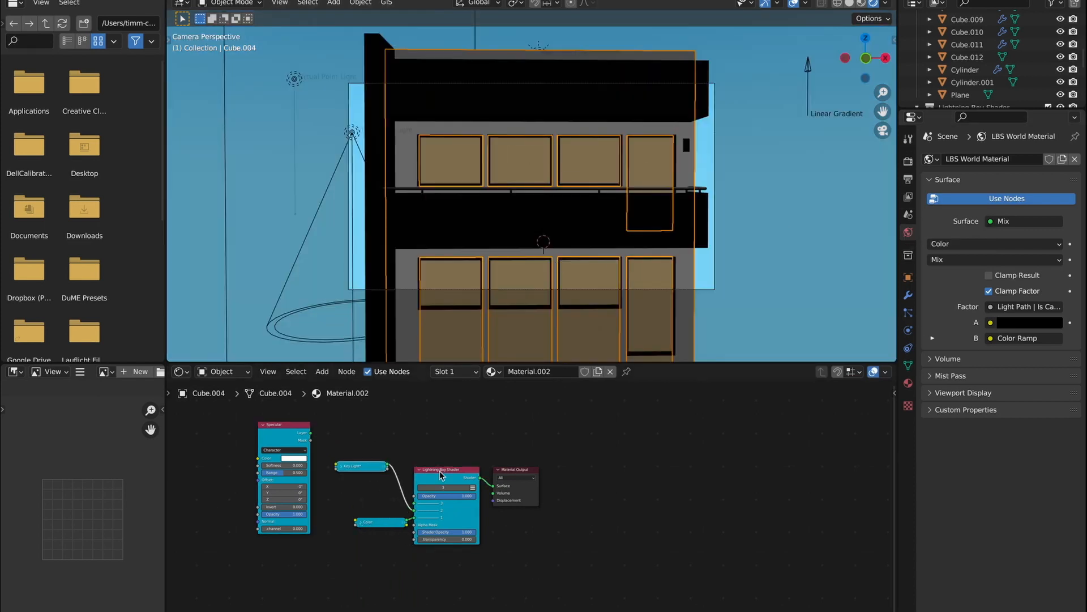
mouse_move(485, 551)
middle_mouse_down()
mouse_move(485, 467)
mouse_move(488, 569)
middle_mouse_up()
left_click(373, 447)
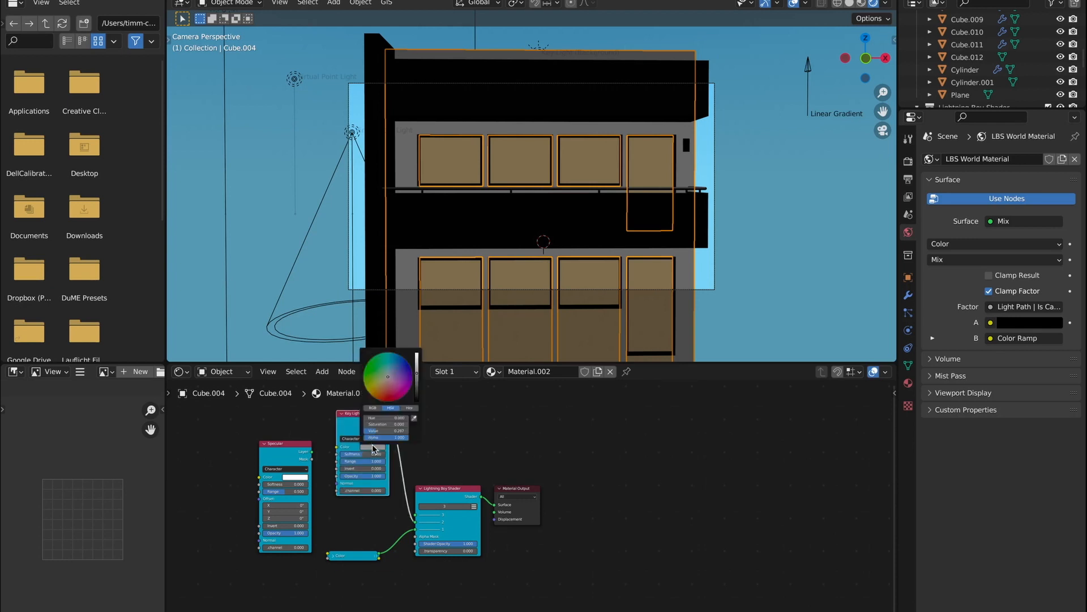
mouse_move(418, 376)
left_mouse_down()
mouse_move(418, 391)
mouse_move(399, 370)
mouse_move(417, 369)
left_mouse_up()
left_click(372, 446)
left_click_drag(415, 522, 415, 515)
Expand the Color node and copy the Key Light's purple into Color 1
left_click(352, 558)
key("h")
key("ctrl+c")
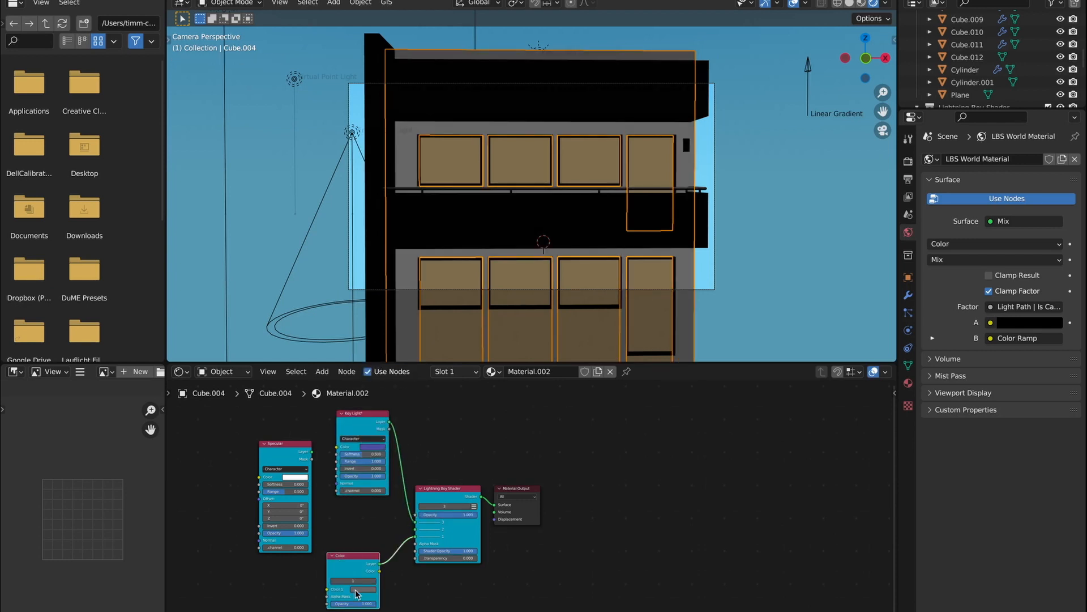
key("ctrl+v")
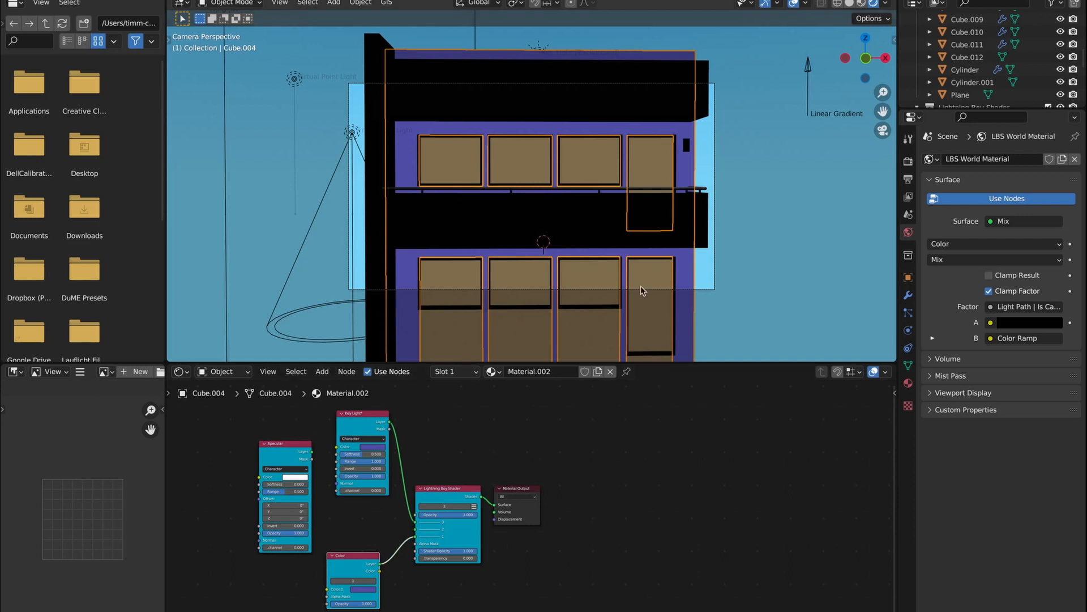
middle_click_drag(640, 286, 572, 238)
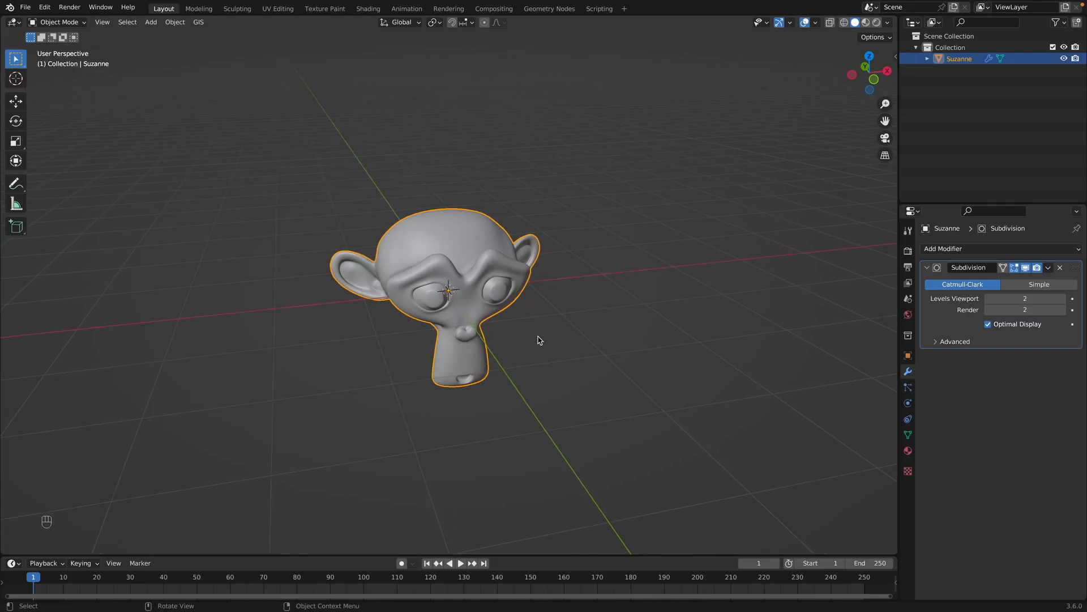
Switch the Suzanne file to the Shading workspace with a rendered viewport and frame the head
mouse_move(522, 338)
middle_mouse_down()
mouse_move(606, 319)
mouse_move(456, 327)
mouse_move(524, 338)
mouse_move(541, 326)
middle_mouse_up()
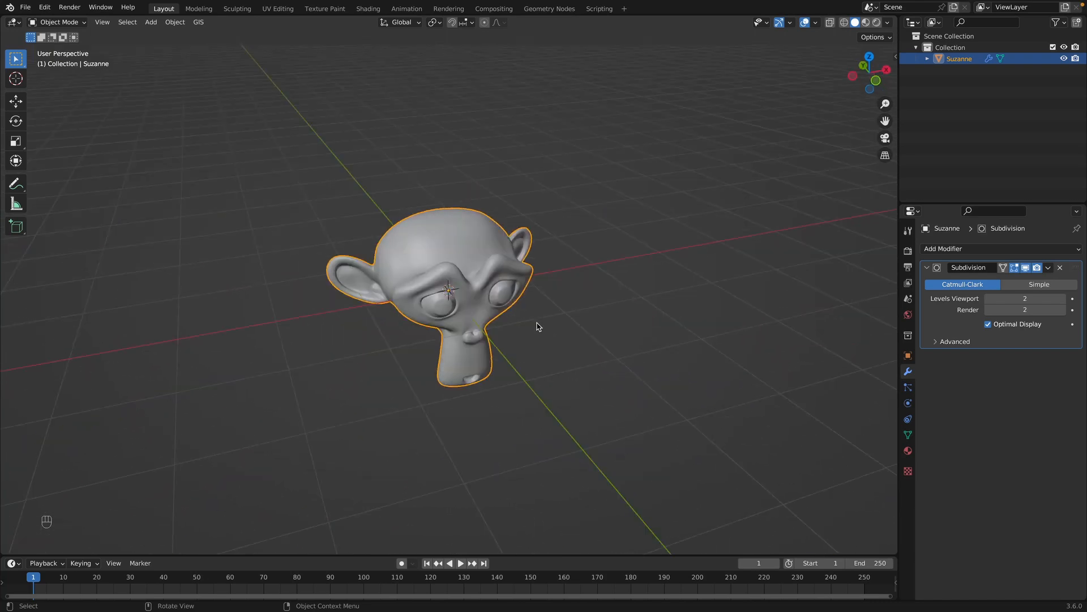
left_click(368, 8)
left_click(877, 23)
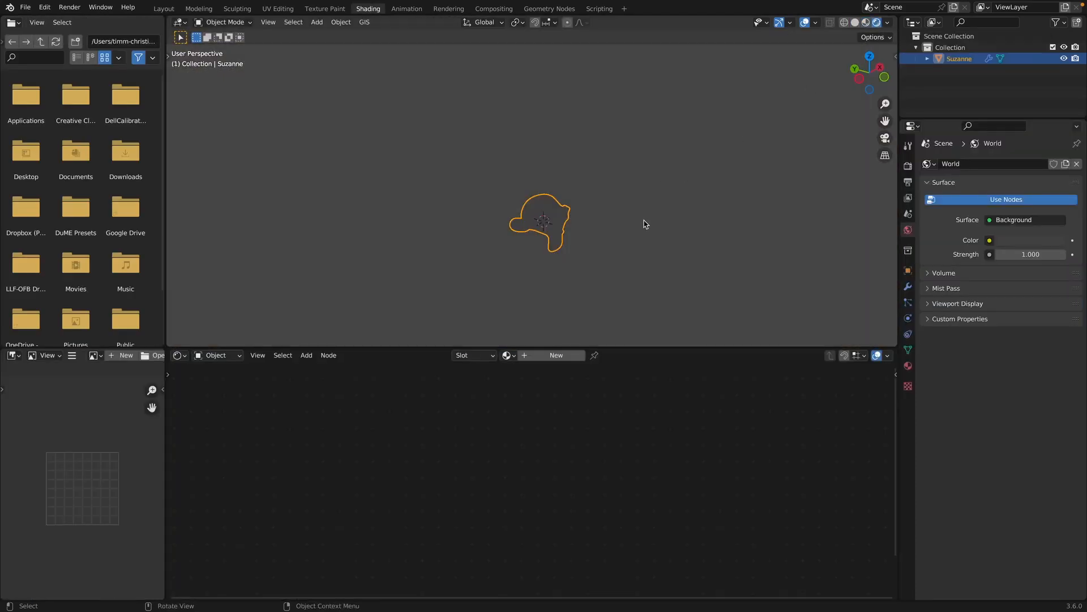
key("KP_Decimal")
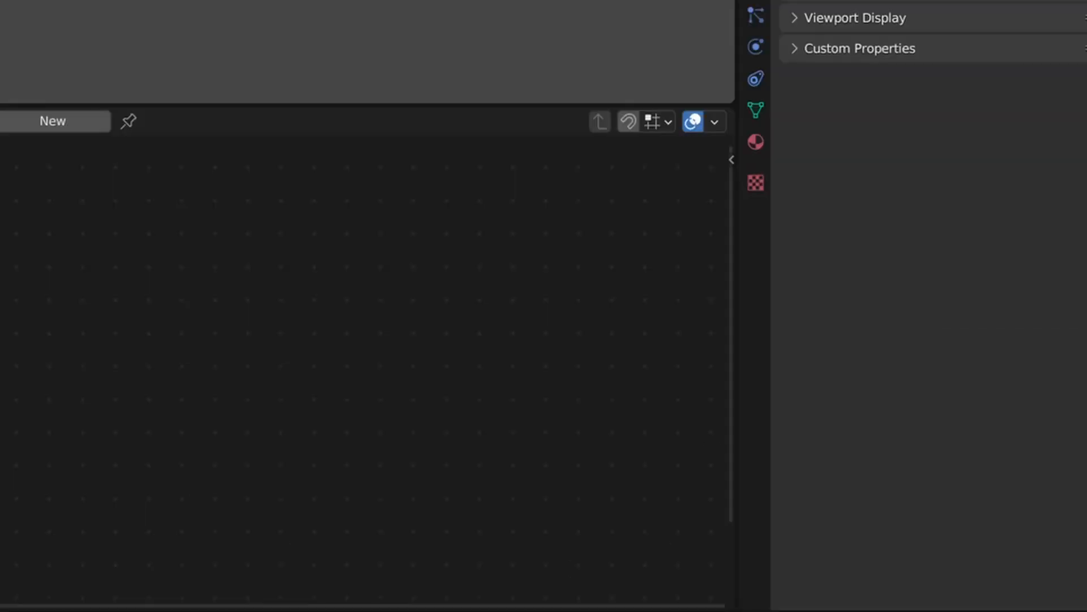
Set up the LBS base scene with its lights and world material around Suzanne
key("n")
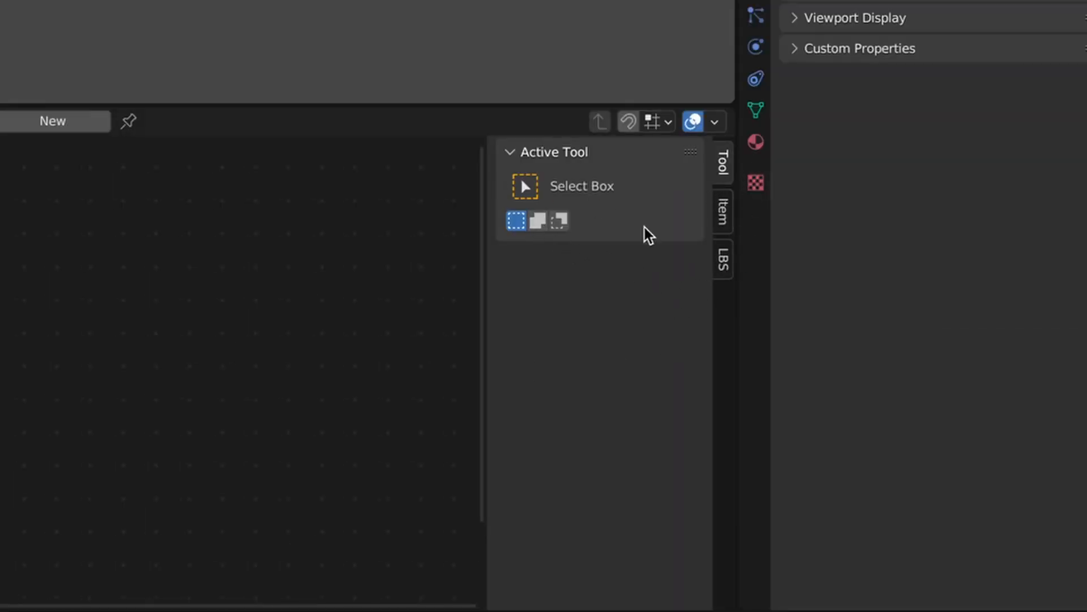
left_click(724, 263)
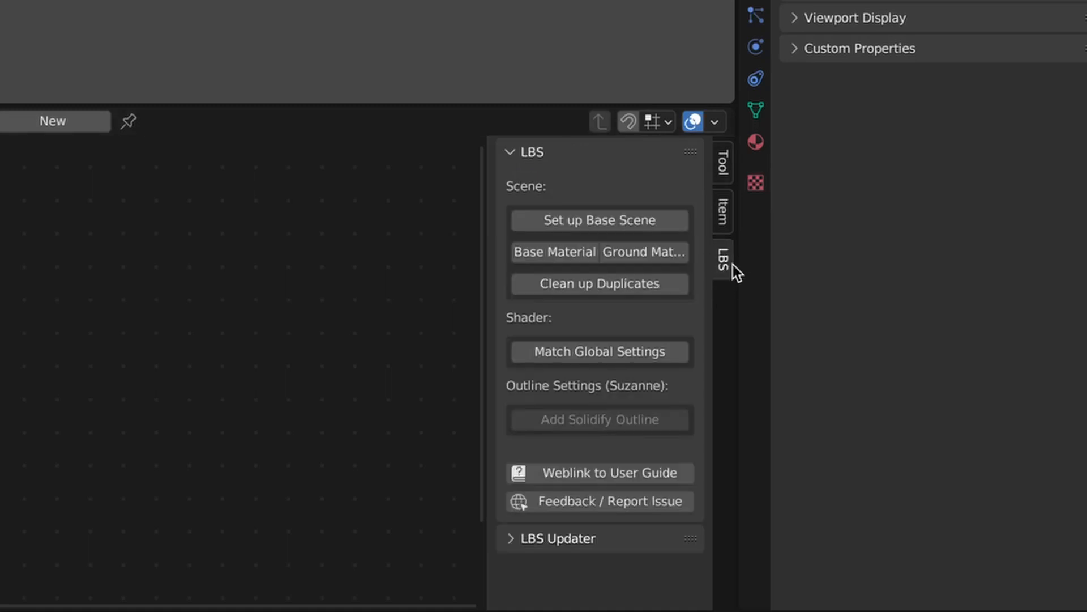
left_click(594, 222)
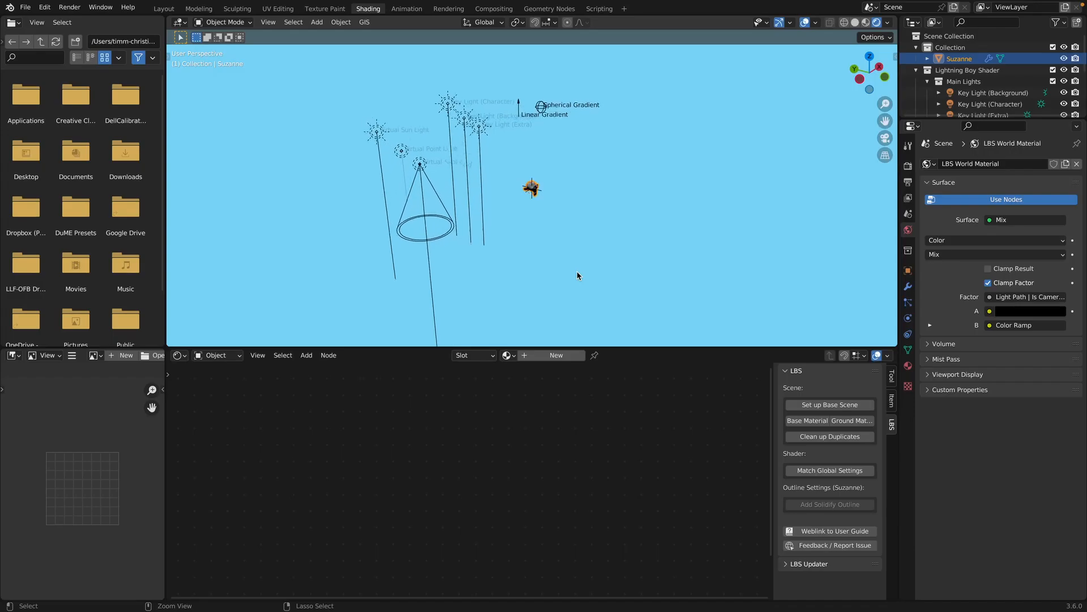
scroll(577, 271, "up", 1, "ctrl")
middle_click_drag(488, 192, 503, 153)
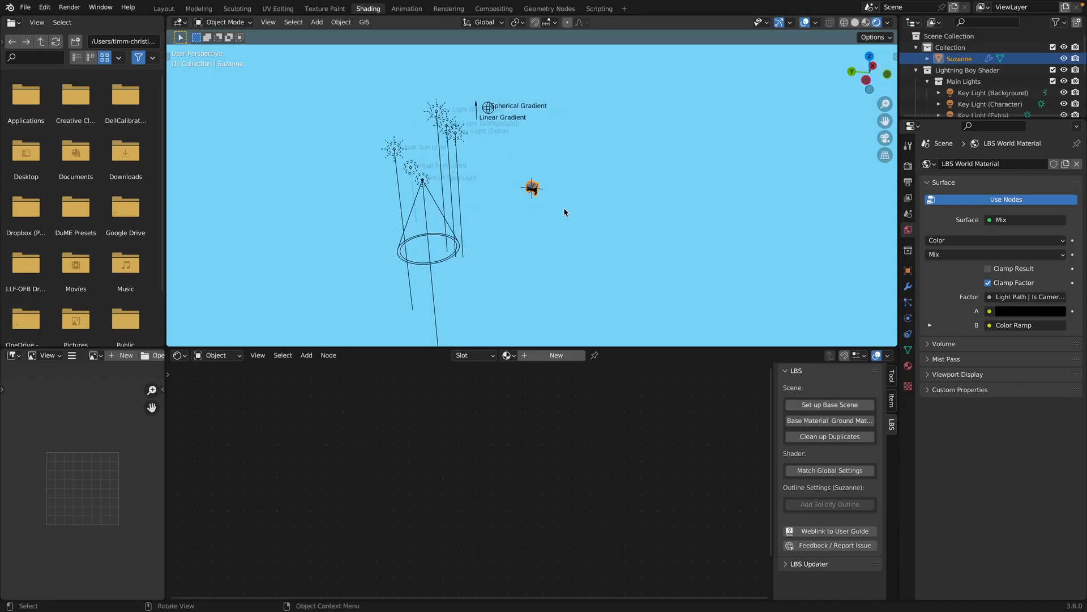
scroll(563, 207, "right", 10)
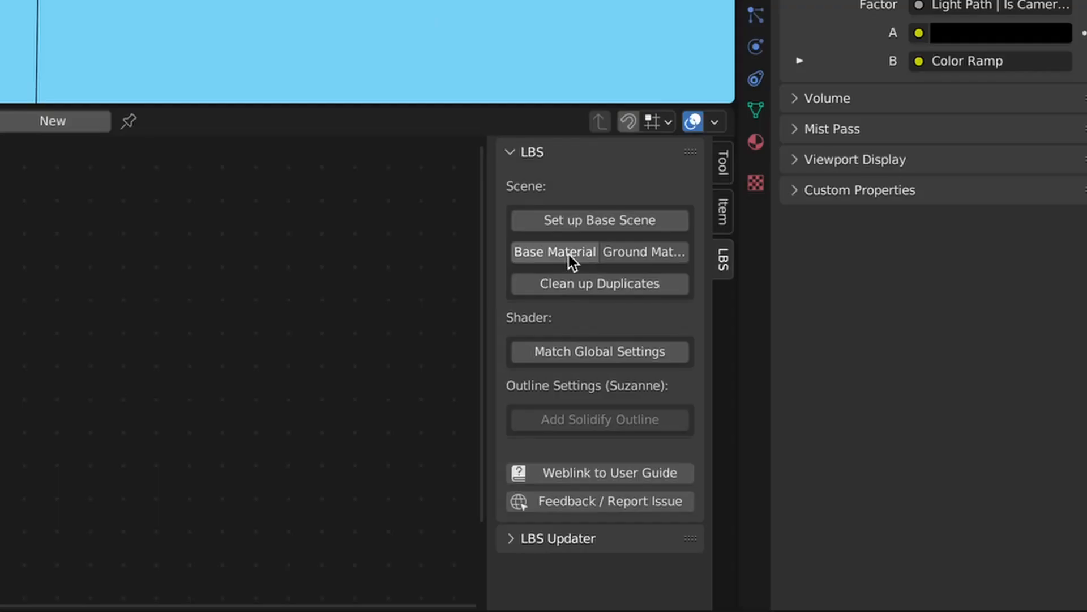
Apply the LBS base material to Suzanne, then expand its Specular and Key Light nodes and spread them out
left_click(569, 255)
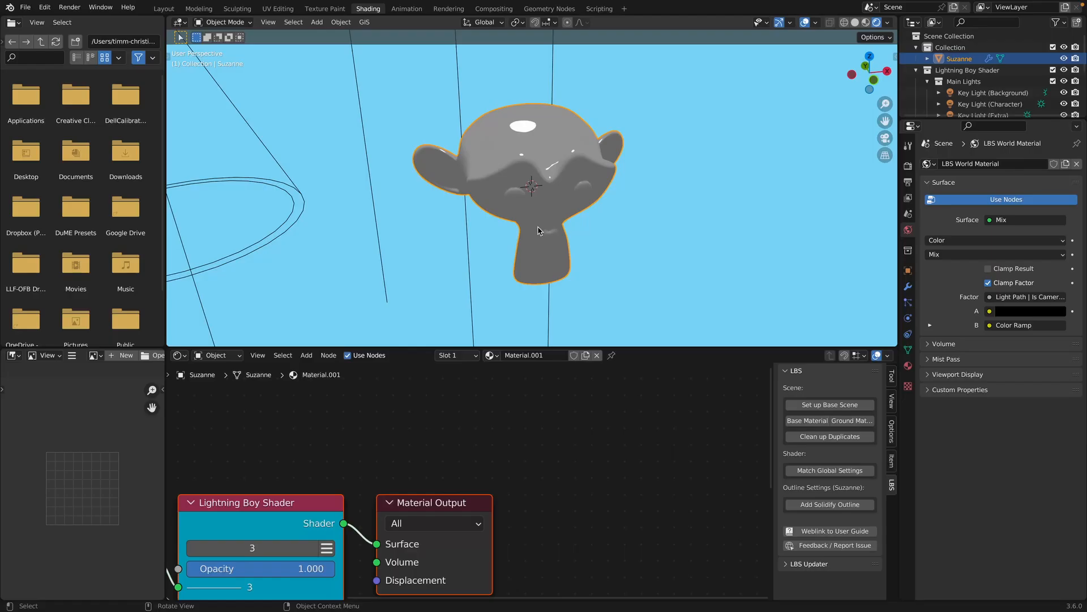
key("Home")
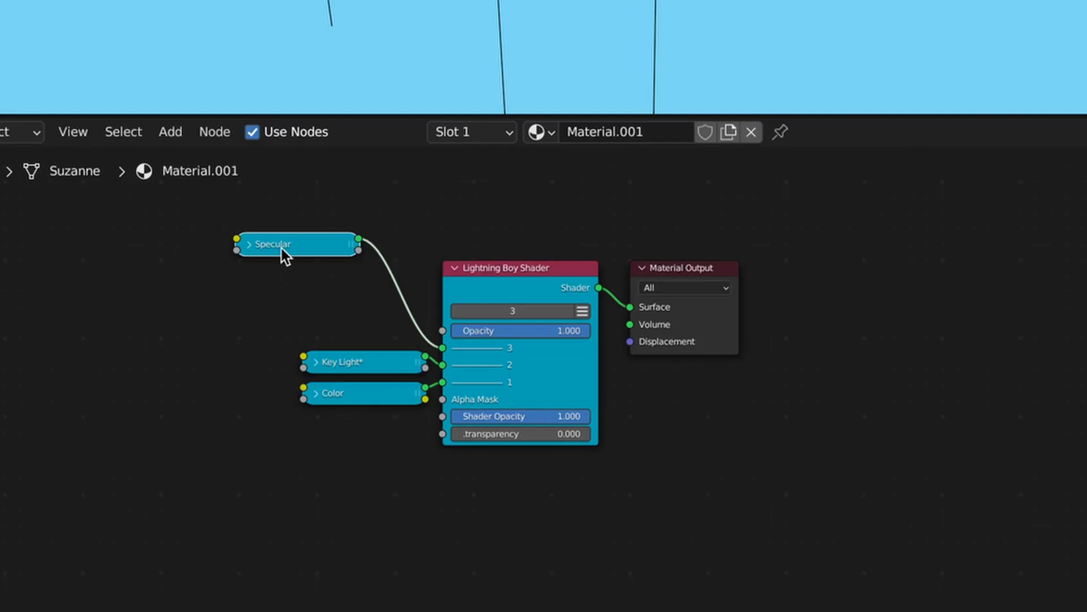
key("h")
left_click_drag(292, 241, 175, 189)
left_click(383, 378)
key("h")
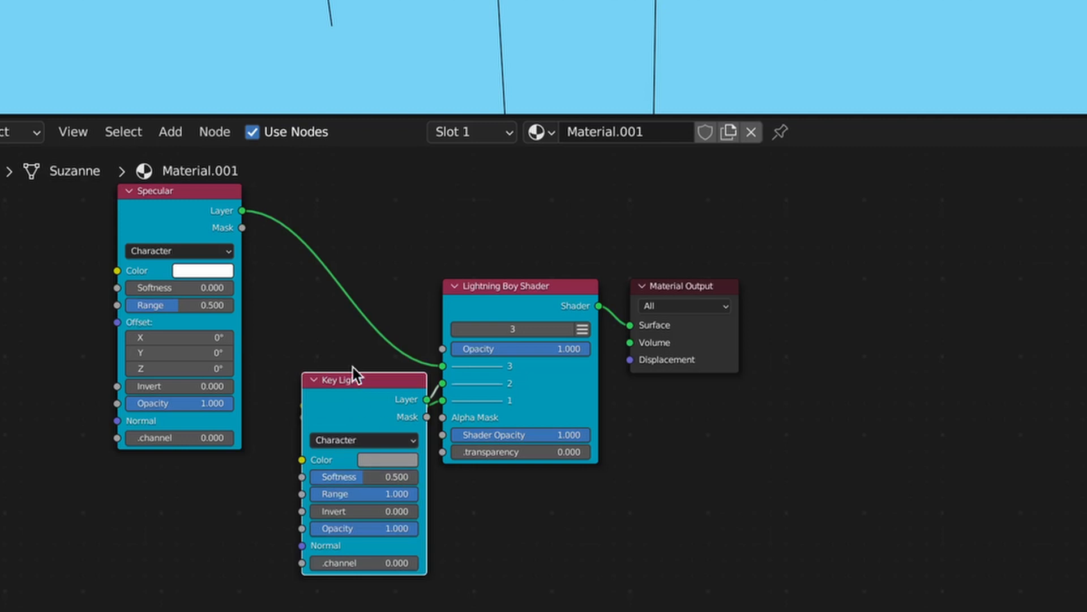
left_click_drag(353, 367, 67, 460)
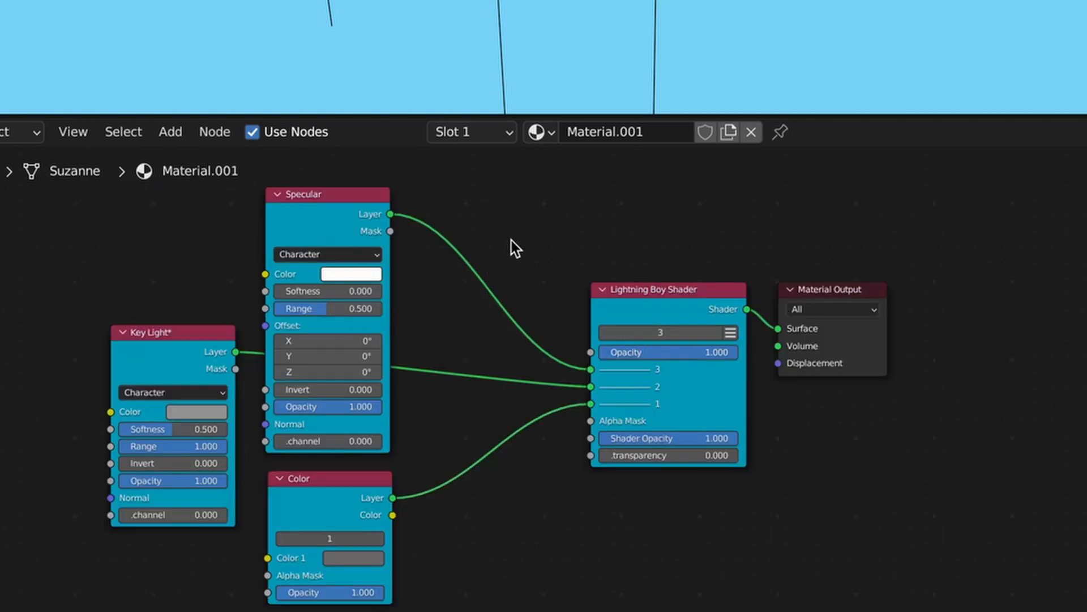
Delete the Specular node from Suzanne's material
key("shift+a")
mouse_move(484, 512)
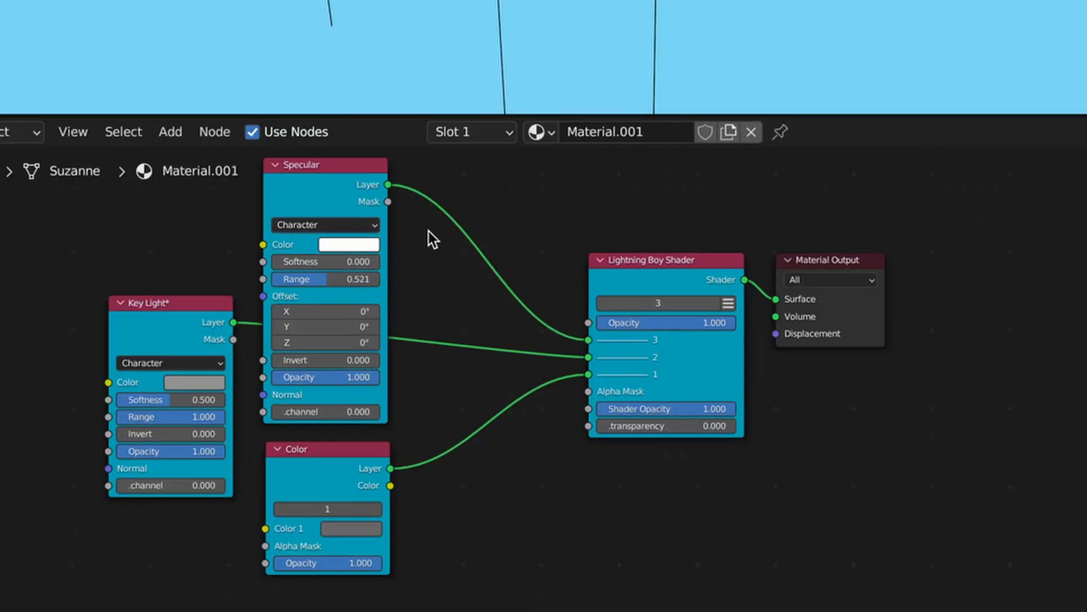
left_click(329, 167)
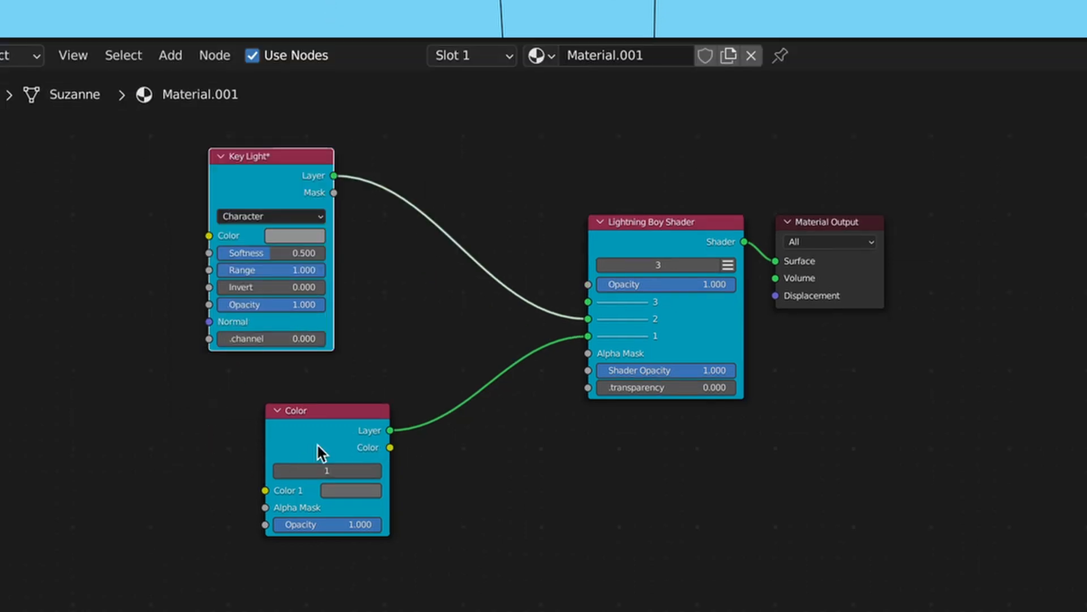
Disconnect the Key Light layer from the Lightning Boy Shader and reconnect it to input 2
left_click(338, 419)
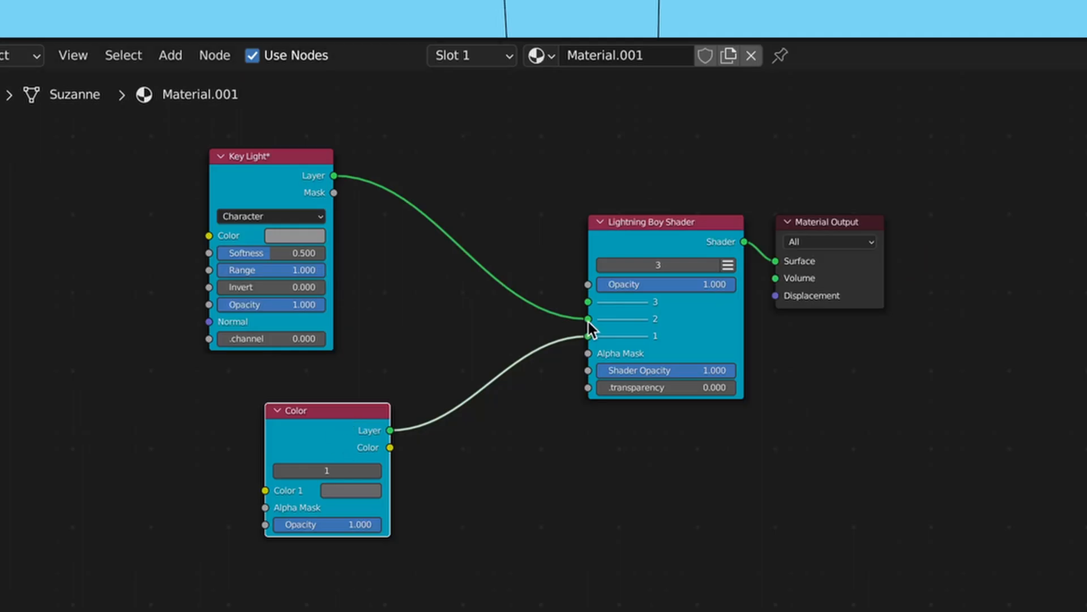
left_click_drag(516, 449, 466, 427)
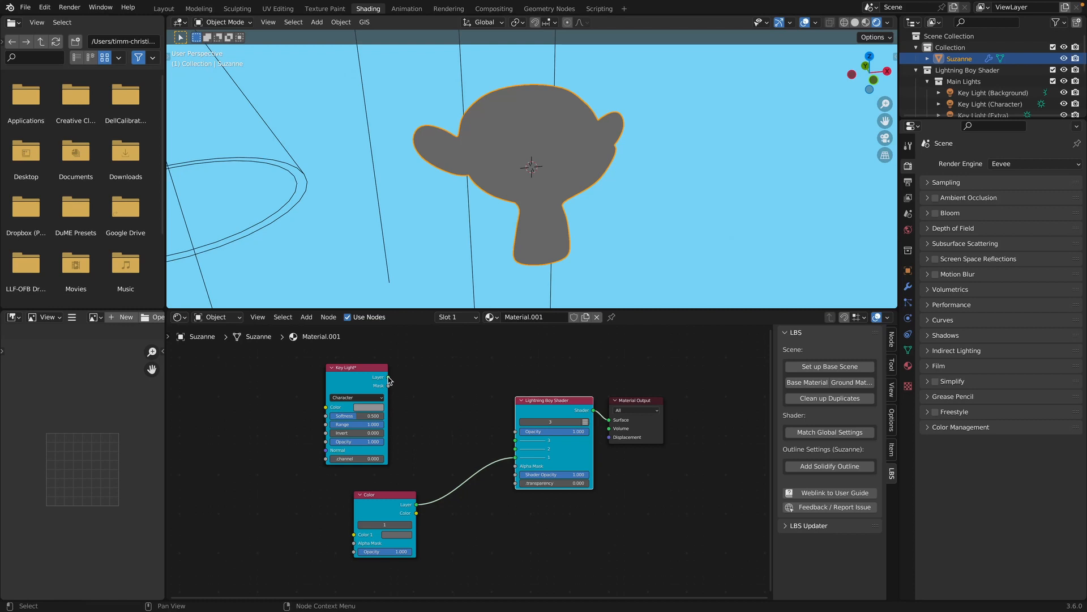
left_click_drag(388, 377, 515, 449)
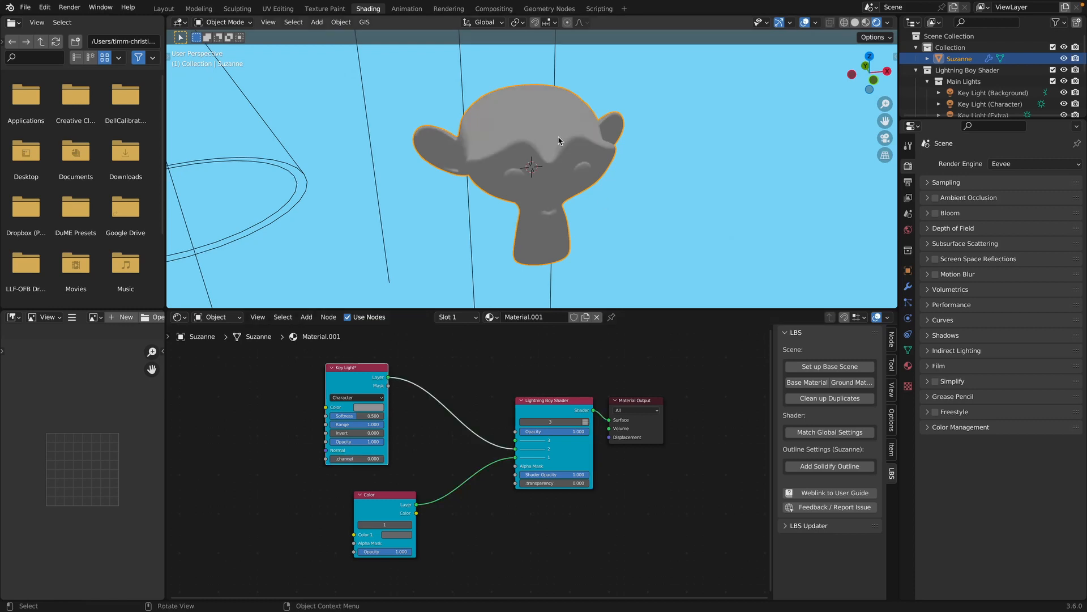
Set the Key Light color to a muted pink and space the Color and Key Light nodes apart
left_click_drag(395, 497, 270, 494)
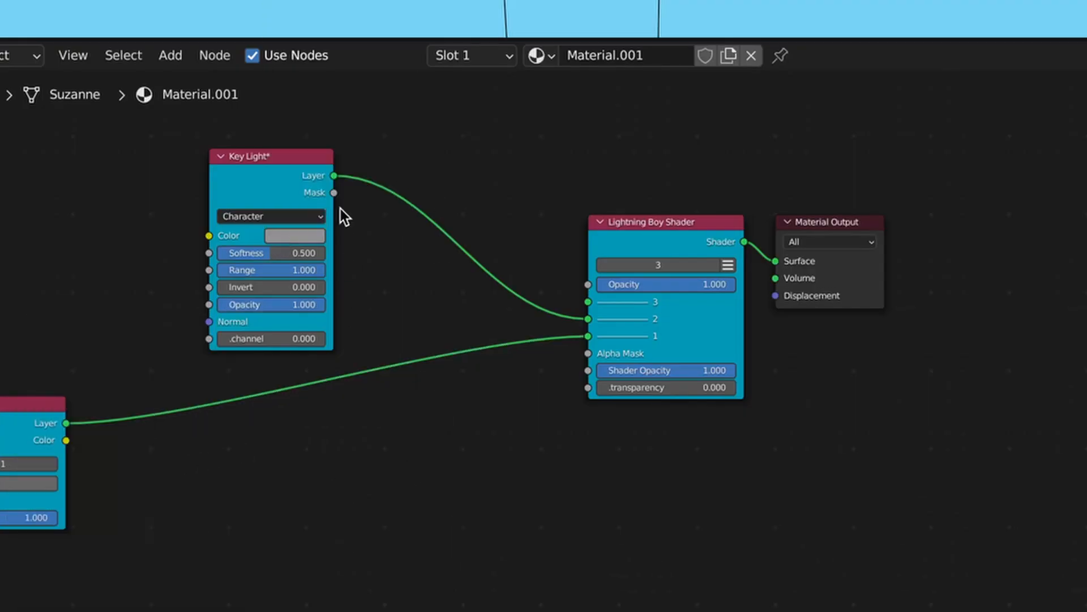
left_click(310, 238)
left_click_drag(321, 115, 337, 93)
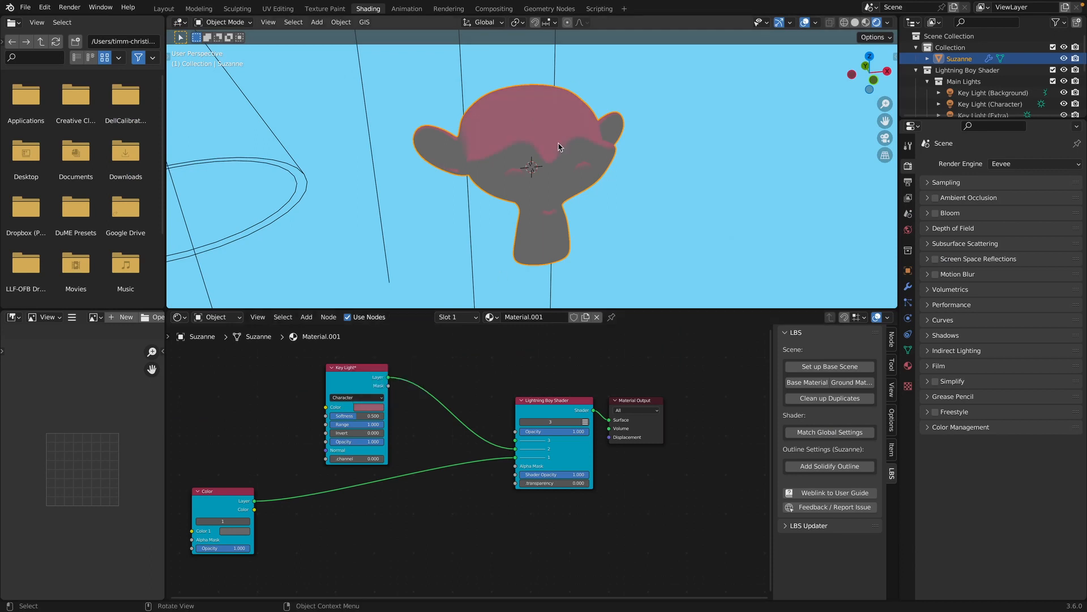
left_click_drag(357, 374, 428, 363)
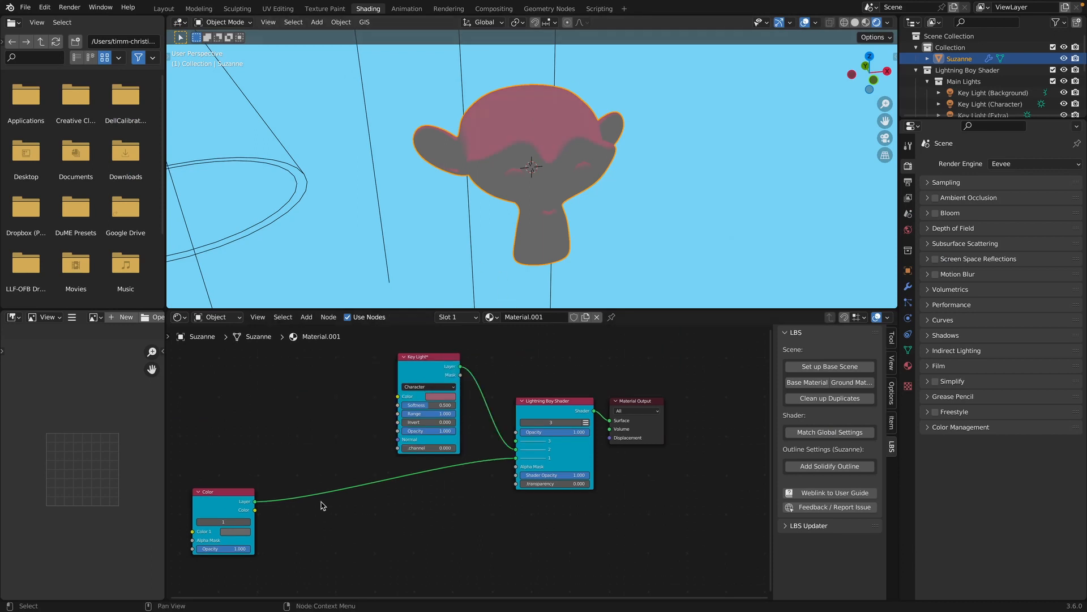
Add an RGB Curves node and place it in front of the Key Light node
key("shift+a")
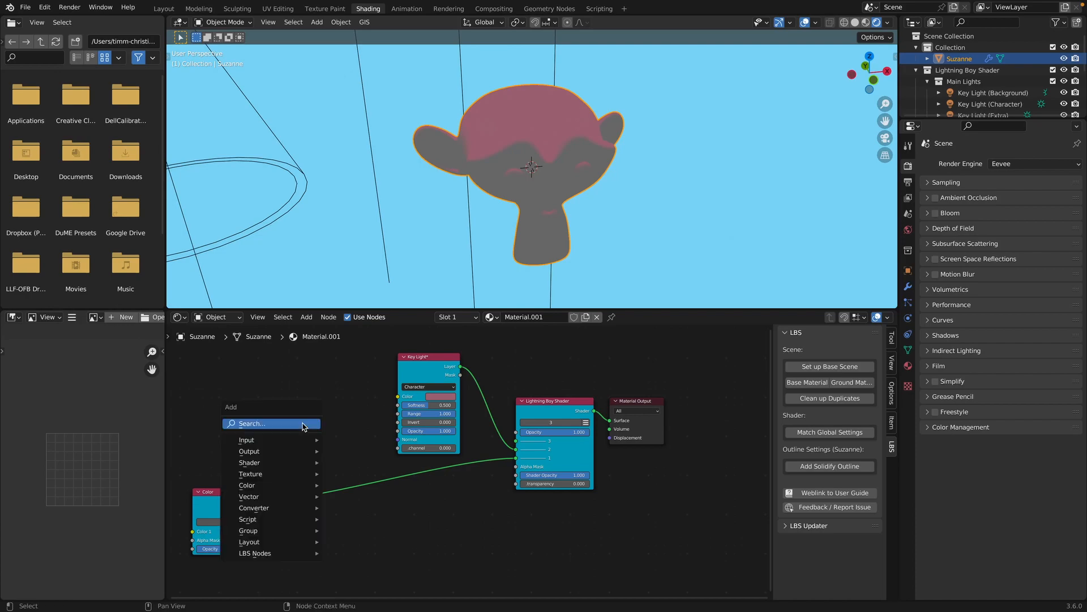
left_click(302, 423)
type("curves")
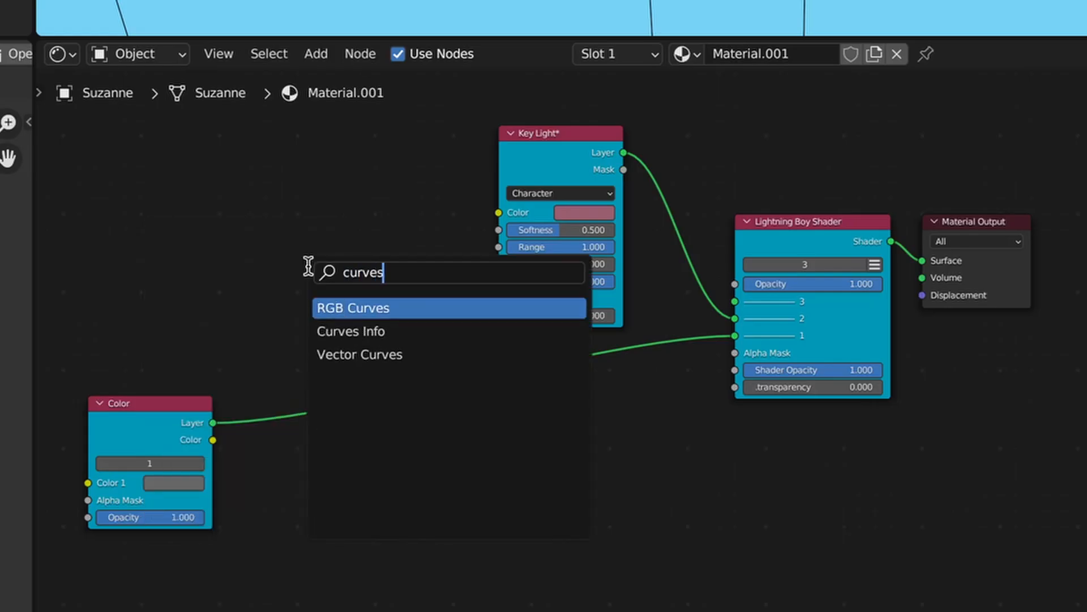
key("Return")
left_click(242, 108)
Feed the Color node's color through RGB Curves into the Key Light color, and raise the curve with a point at about 0.3886, 0.58437
left_click_drag(429, 133, 502, 212)
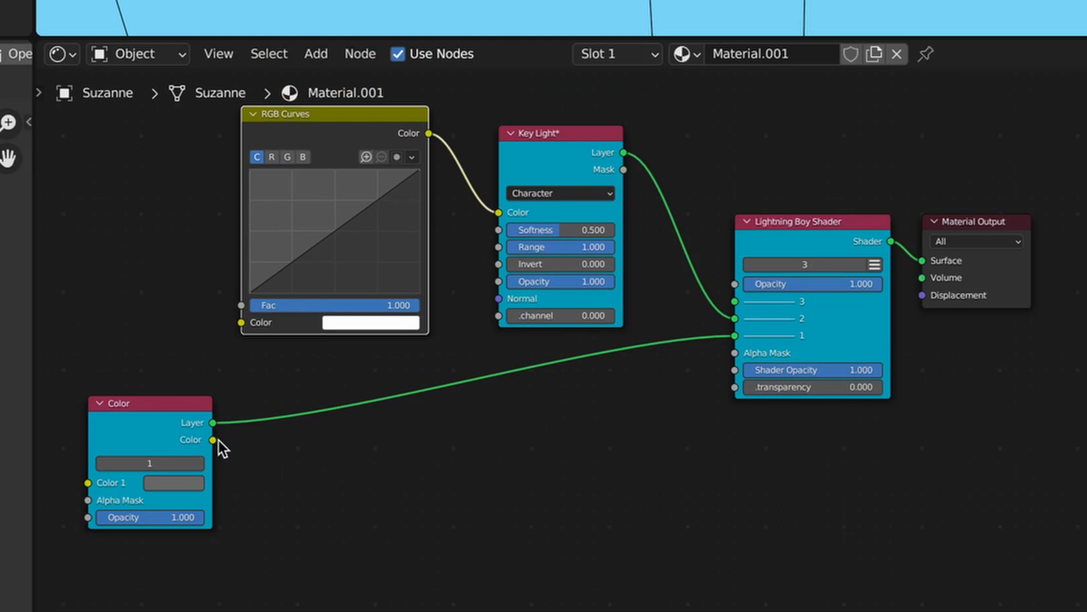
left_click_drag(213, 441, 243, 324)
left_click_drag(334, 235, 321, 227)
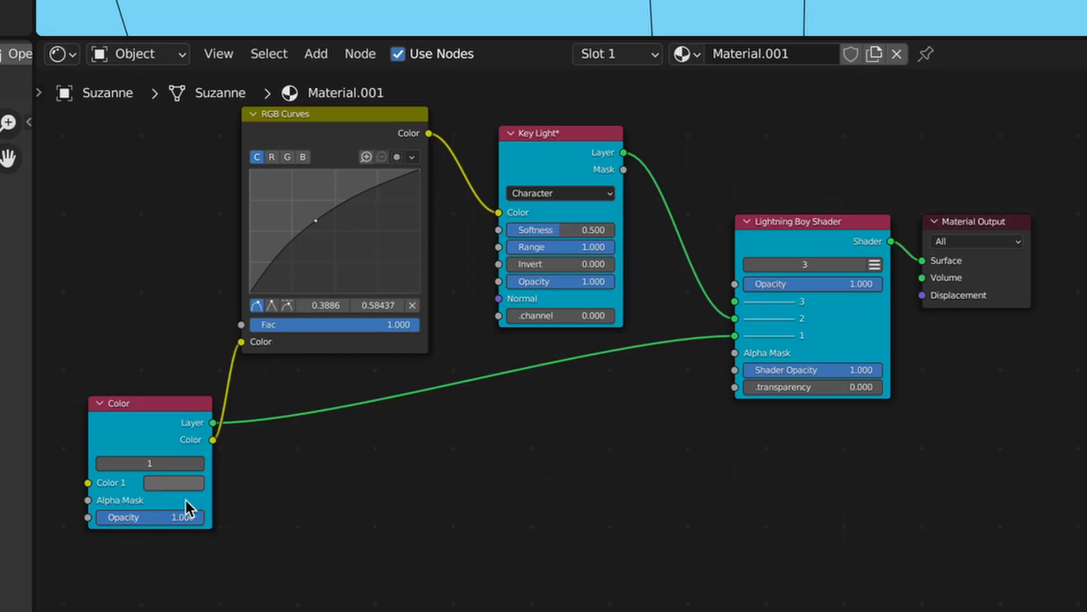
Change Color 1 of the Color node to pink for Suzanne's base colour
left_click(177, 481)
left_click(166, 481)
left_click_drag(216, 317, 229, 323)
left_click_drag(261, 452, 287, 432)
left_click_drag(287, 432, 287, 426)
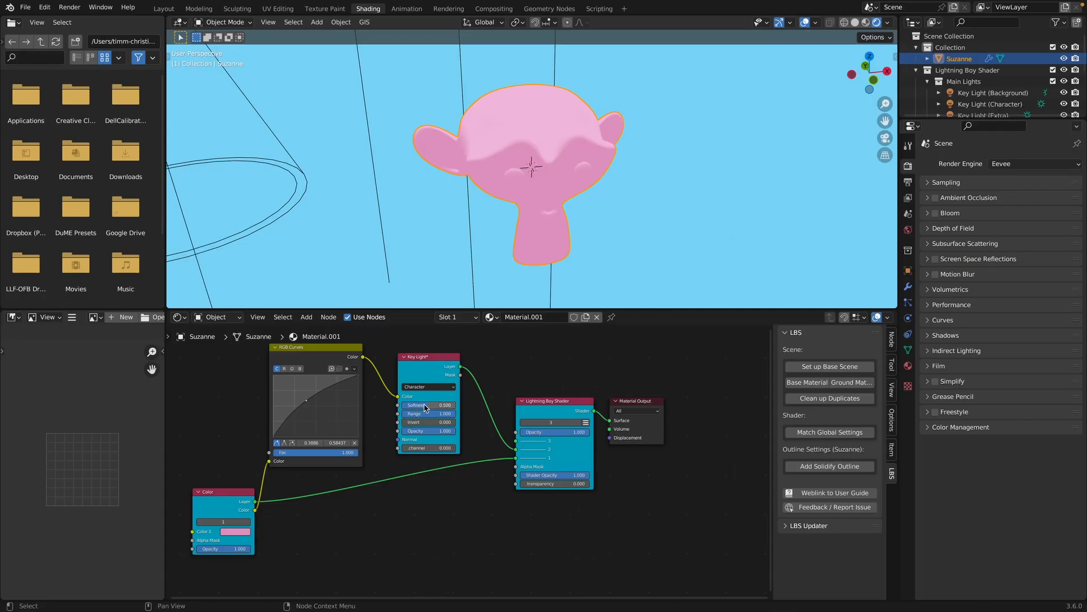
Set the Key Light node's Softness to 0 for a hard-edged shadow
left_click_drag(552, 231, 498, 230)
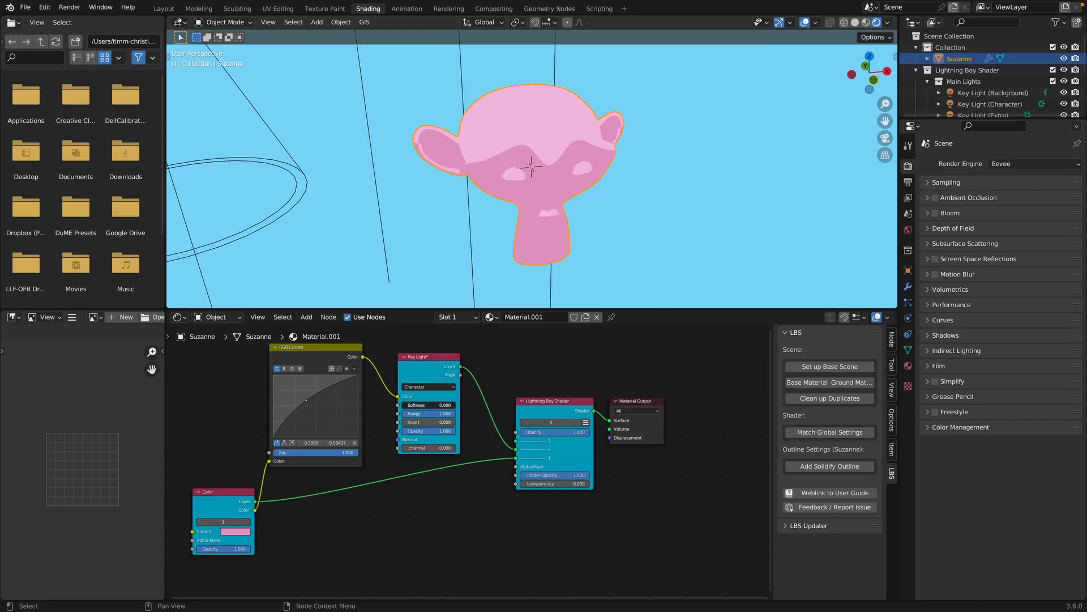
middle_click_drag(640, 244, 483, 145)
scroll(420, 195, "down", 9)
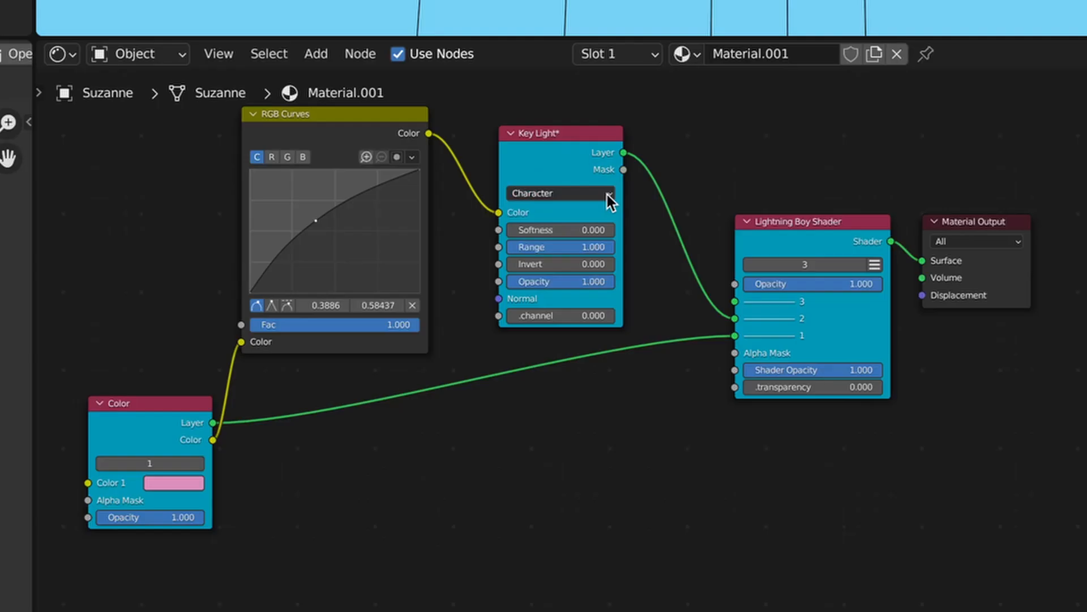
Rotate the Key Light (Character) lamp around the global X axis and around Z to redirect the light on Suzanne
left_click(452, 386)
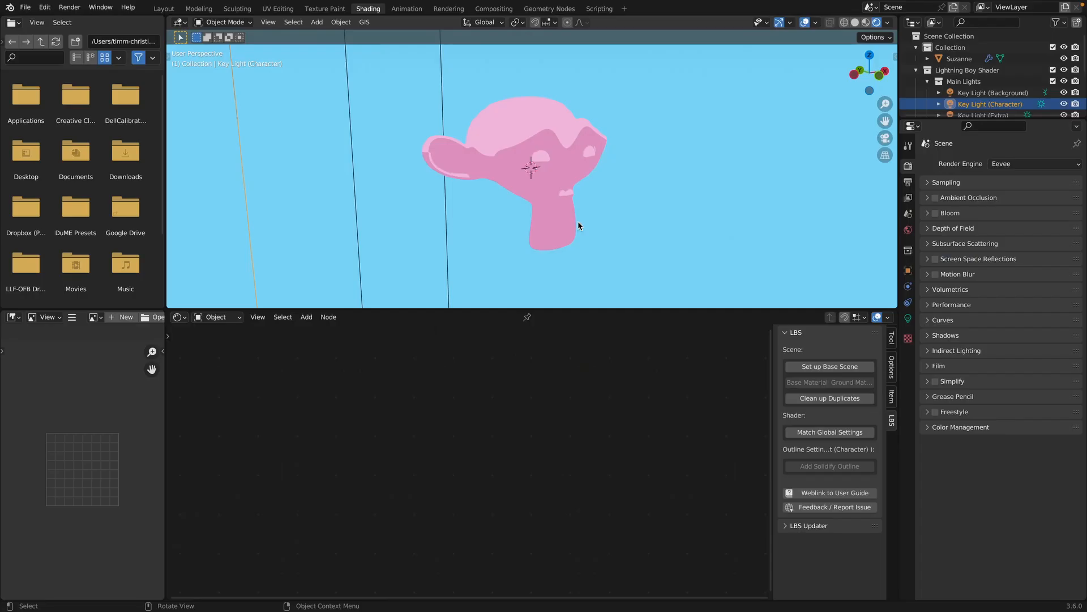
key("r")
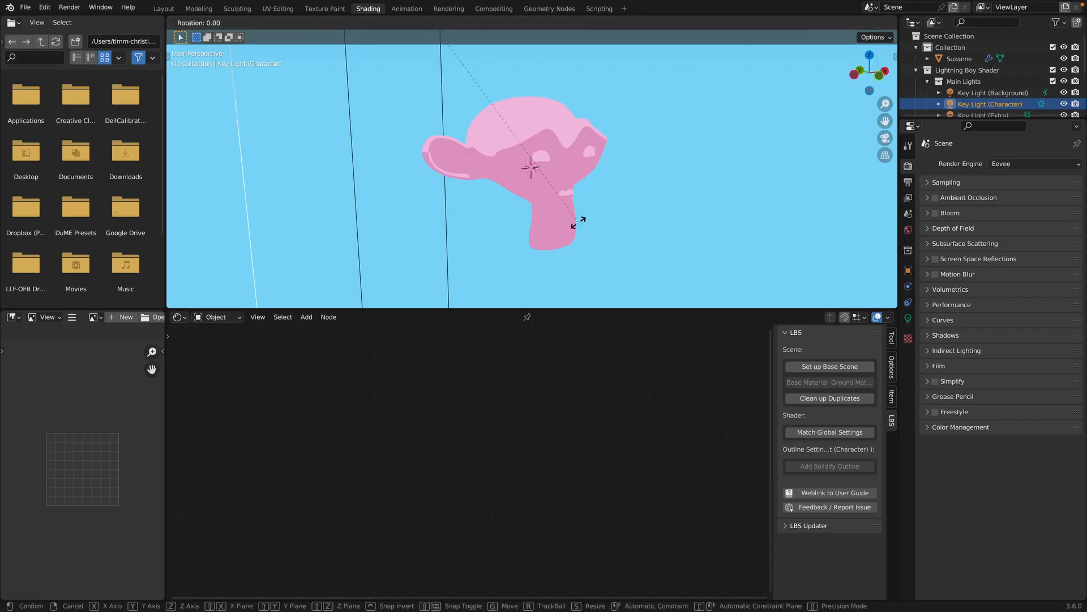
key("x")
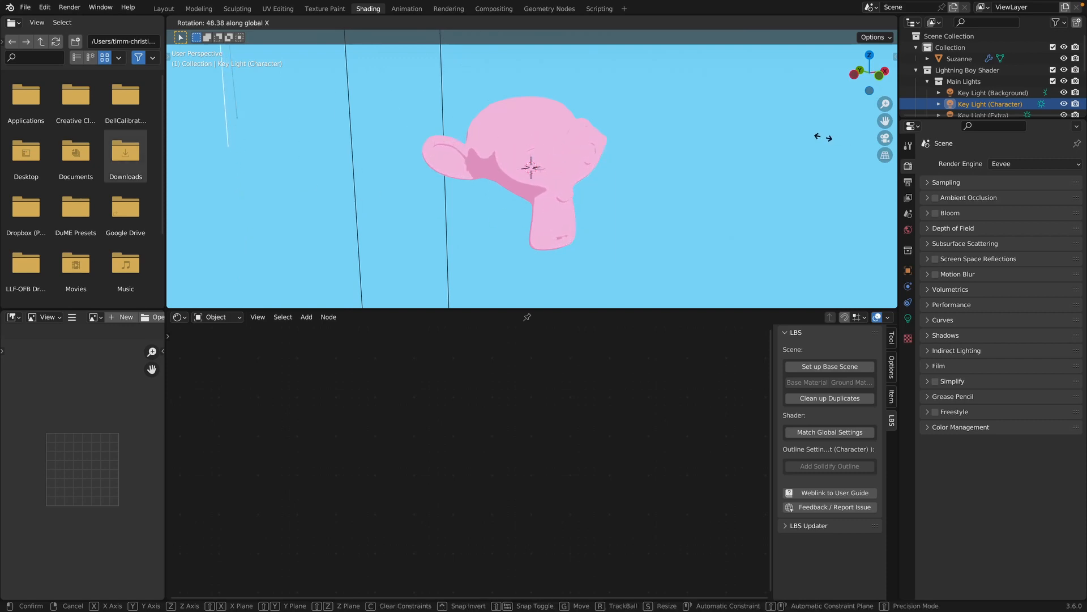
left_click(556, 141)
key("r")
key("z")
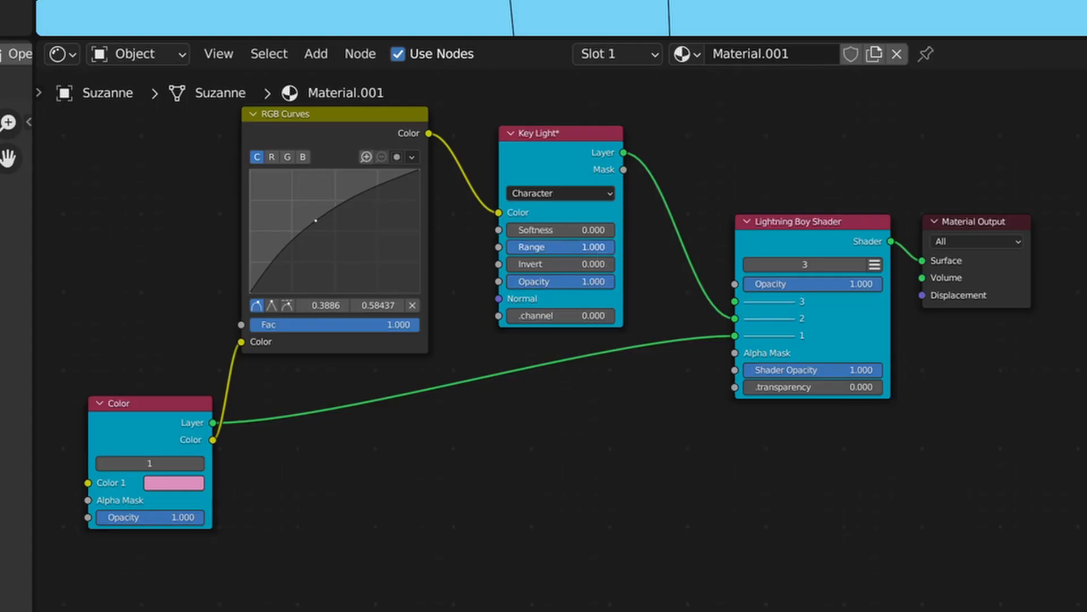
Try lowering the Key Light node's Range to about 0.62
left_click_drag(450, 413, 431, 413)
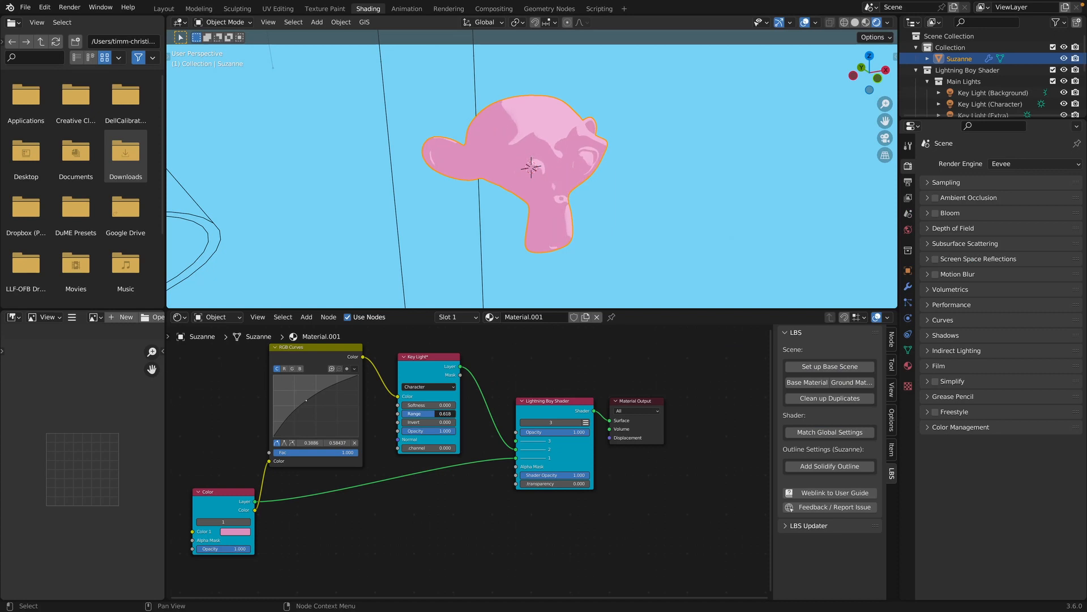
left_click_drag(432, 413, 433, 413)
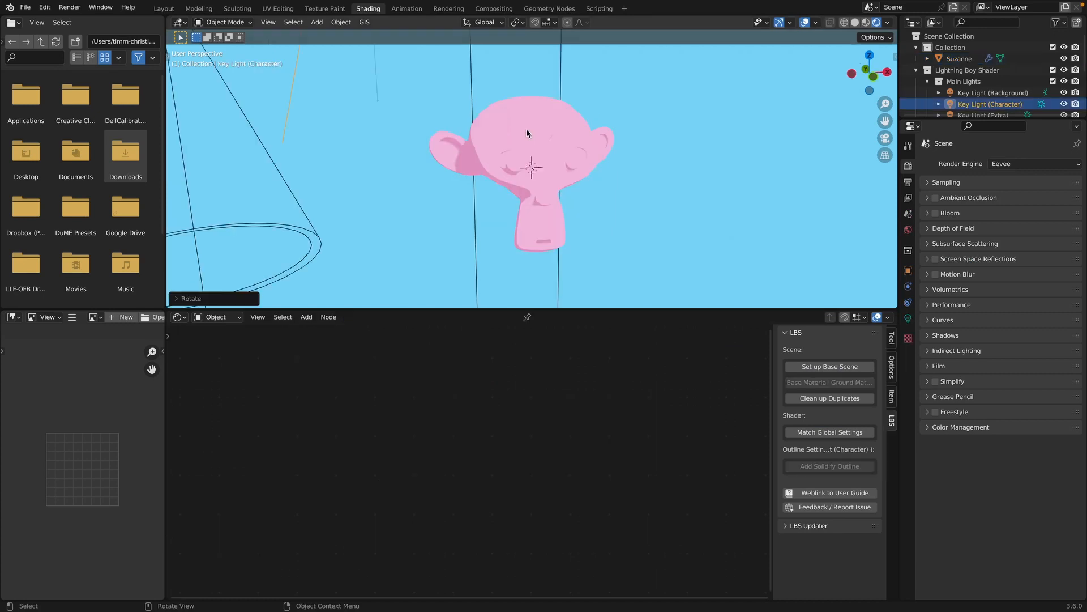
Enter Edit Mode on Suzanne and select the linked geometry of both eyes
left_click(526, 129)
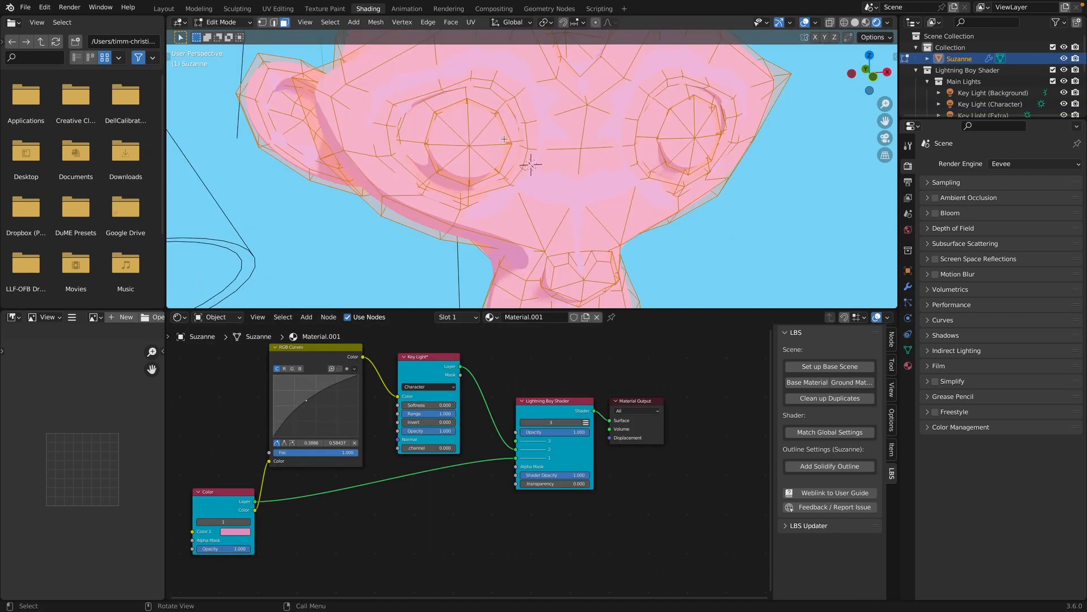
left_click(494, 132)
key("l")
left_click(675, 128, "shift")
key("l")
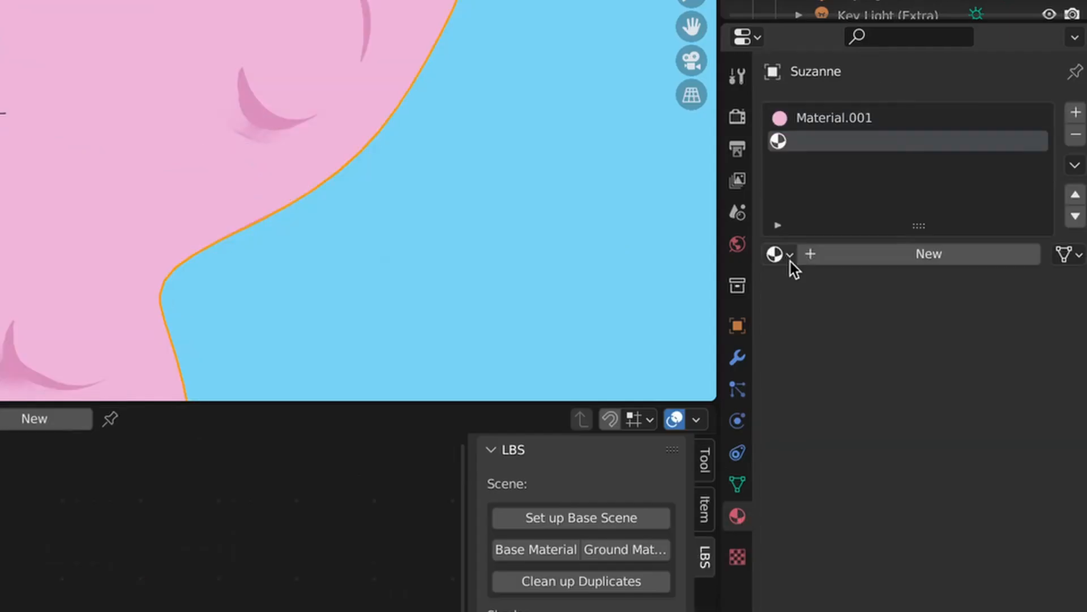
Fill Suzanne's empty second material slot with a single-user copy of Material.001 and assign it to the selected eyes
left_click(787, 260)
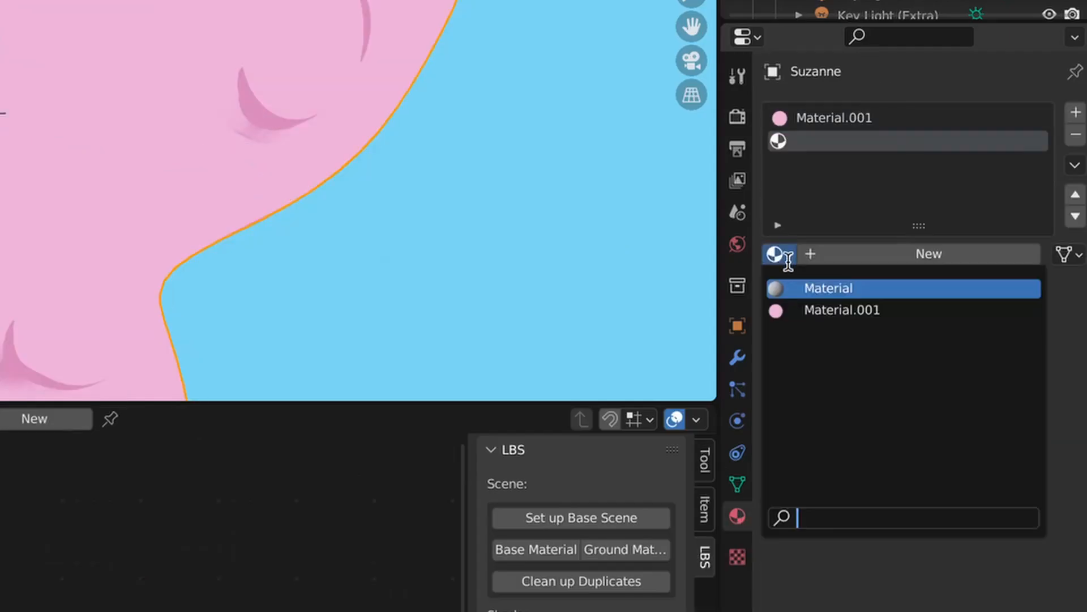
left_click(783, 311)
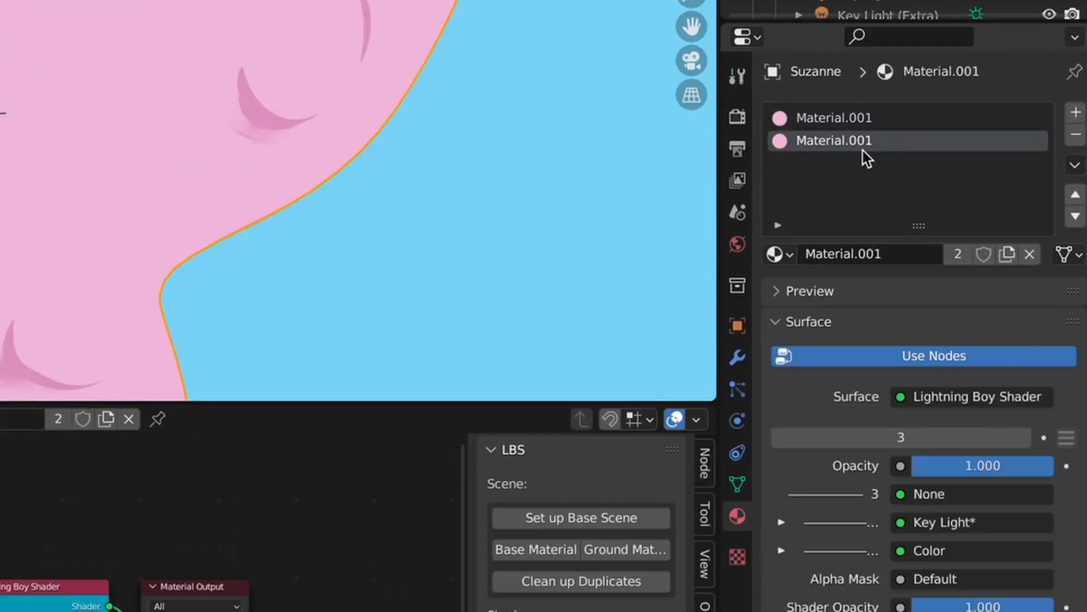
left_click(958, 258)
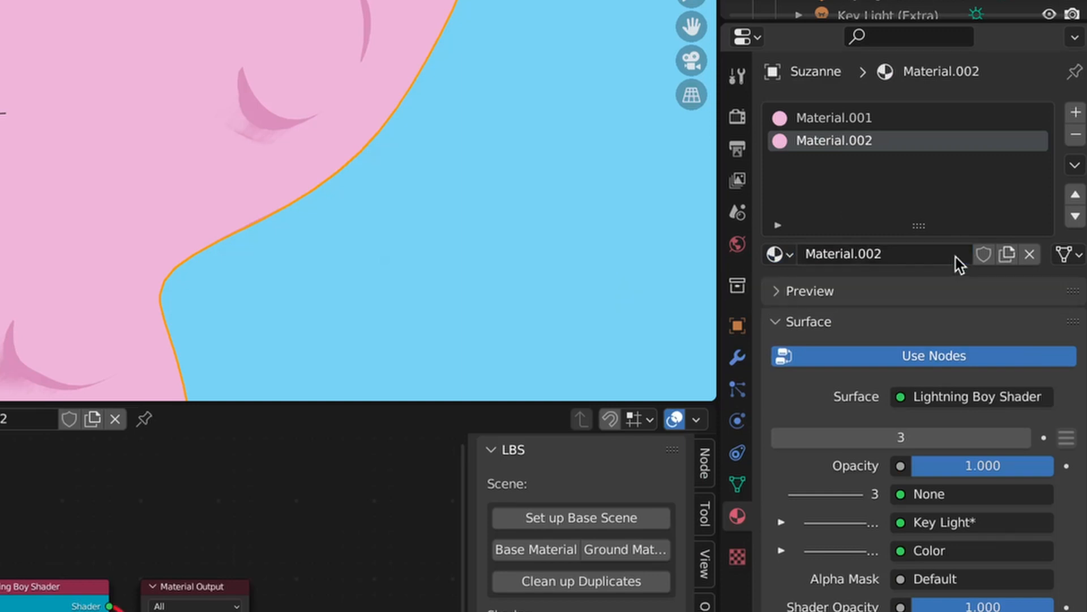
double_click(879, 254)
left_click(804, 288)
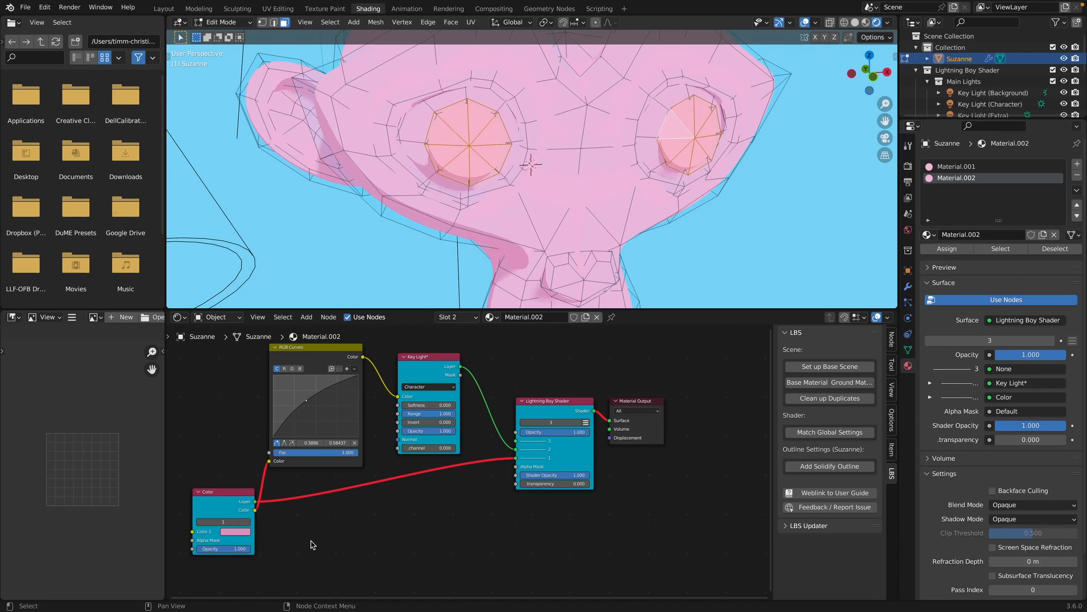
Set Color 1 of the eye material's Color node to yellow and raise its HSV value for extra brightness
left_click(229, 538)
left_click(232, 537)
left_click(234, 532)
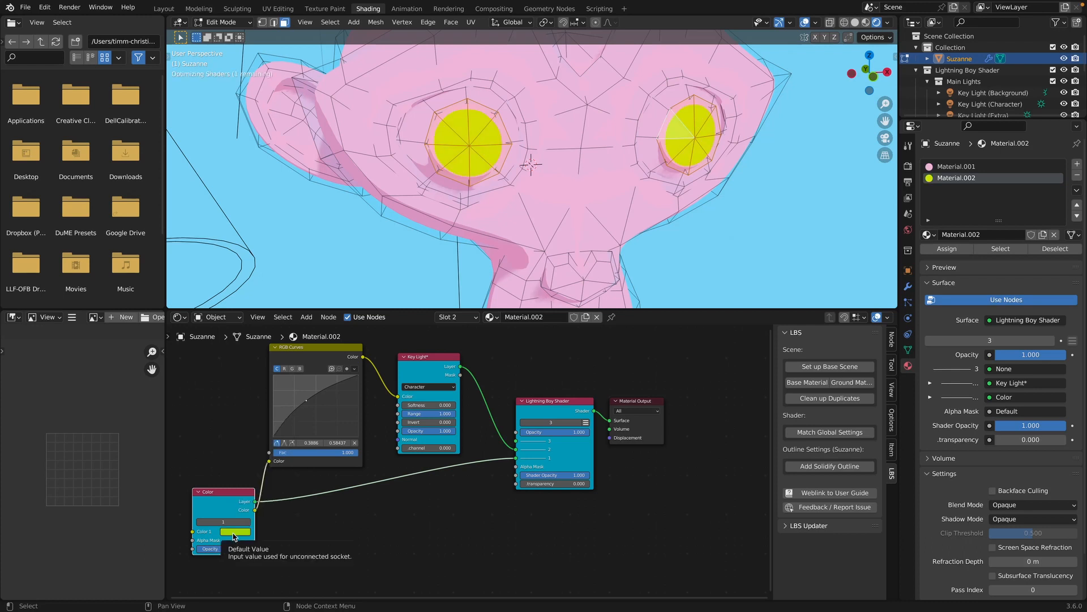
left_click(232, 537)
left_click(264, 514)
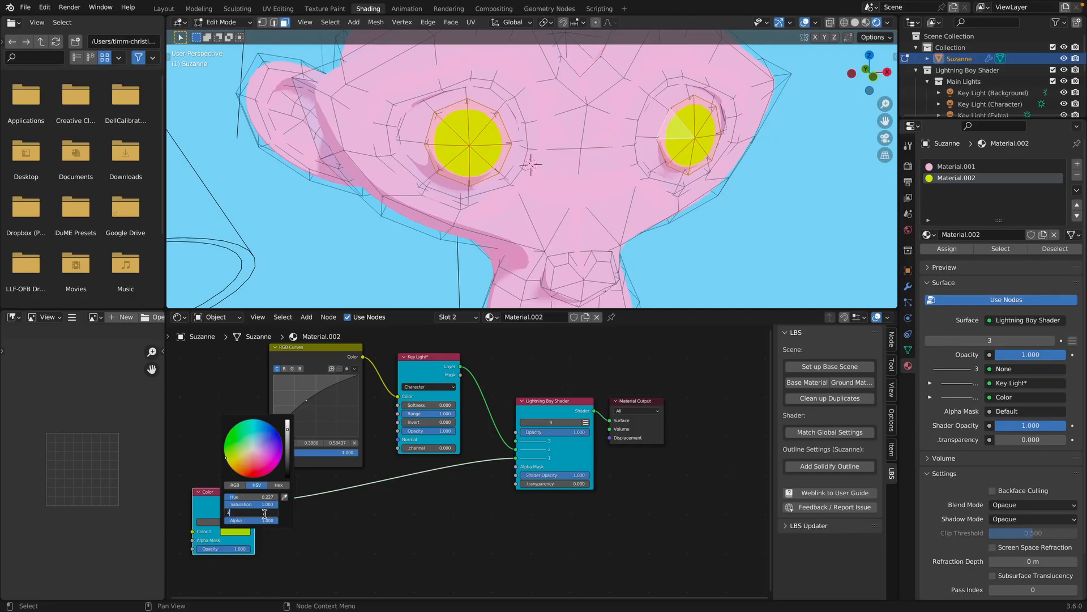
type("1")
key("Return")
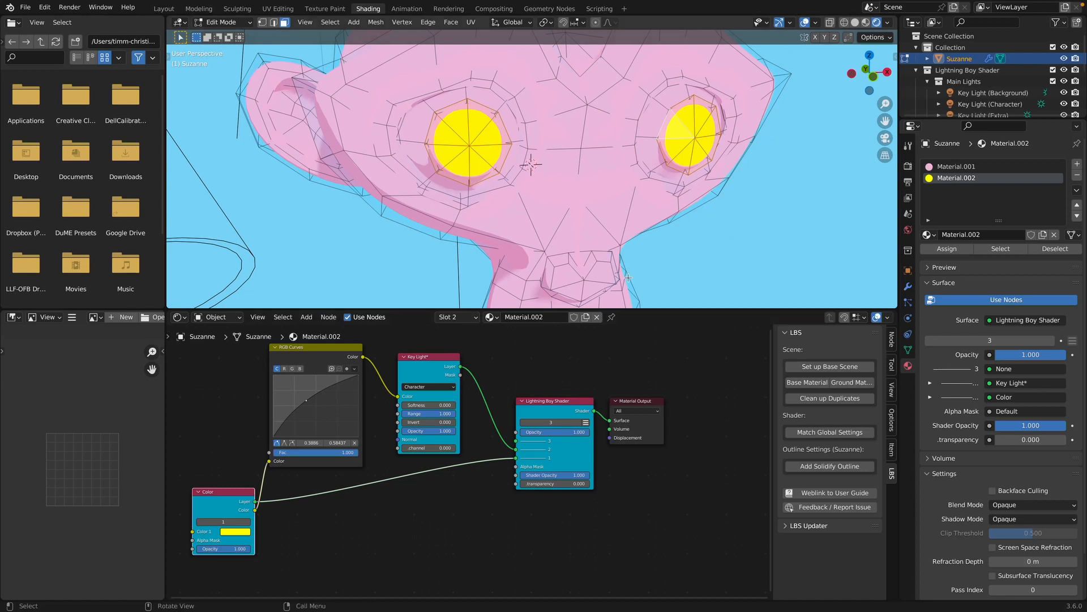
Leave Edit Mode and enable Bloom in the Eevee render settings
key("Tab")
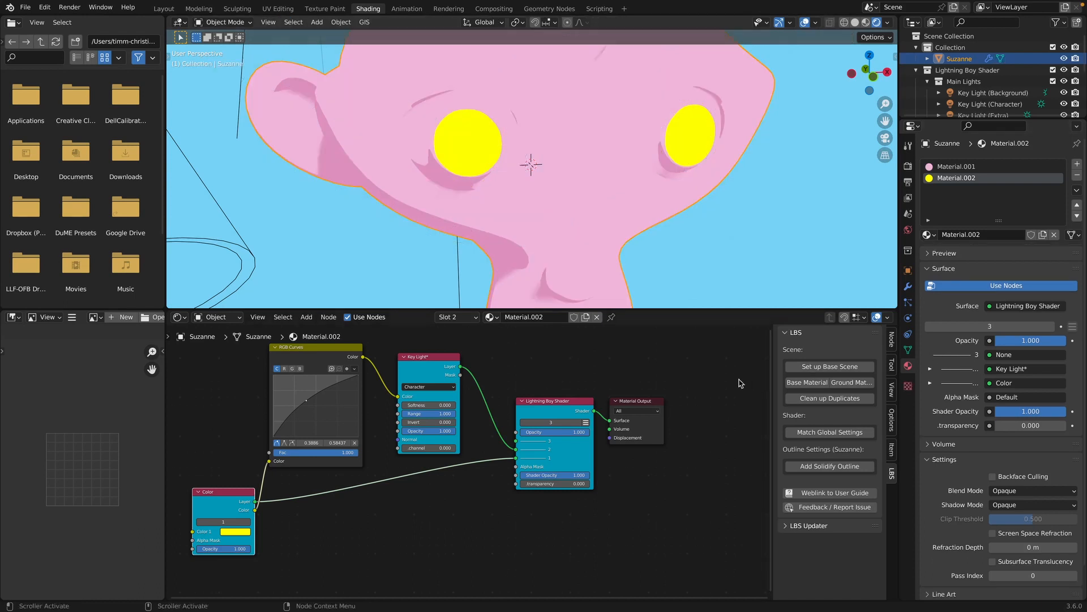
left_click(908, 166)
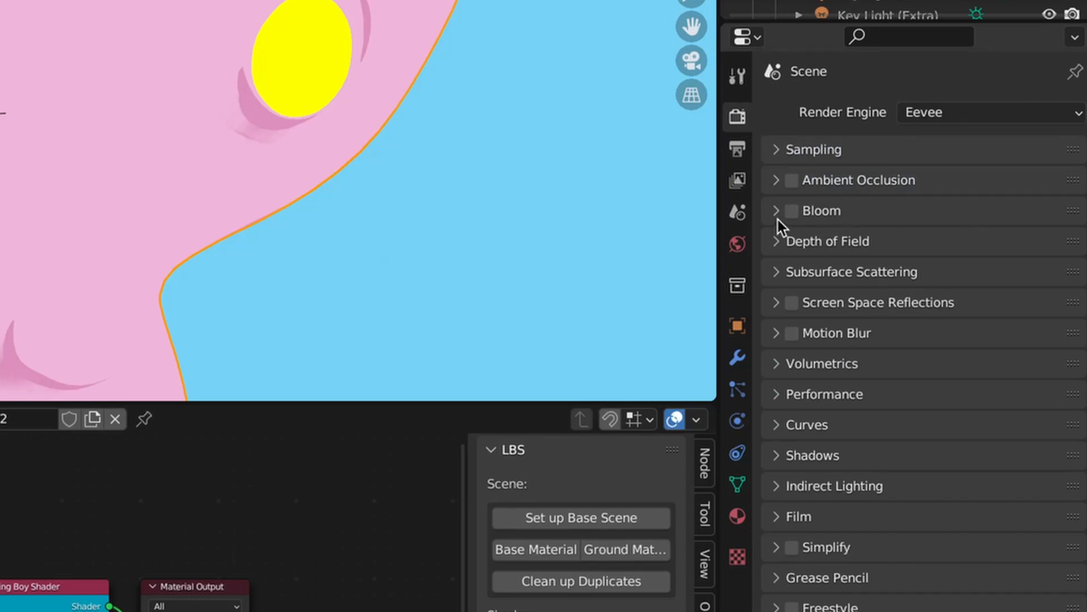
left_click(792, 211)
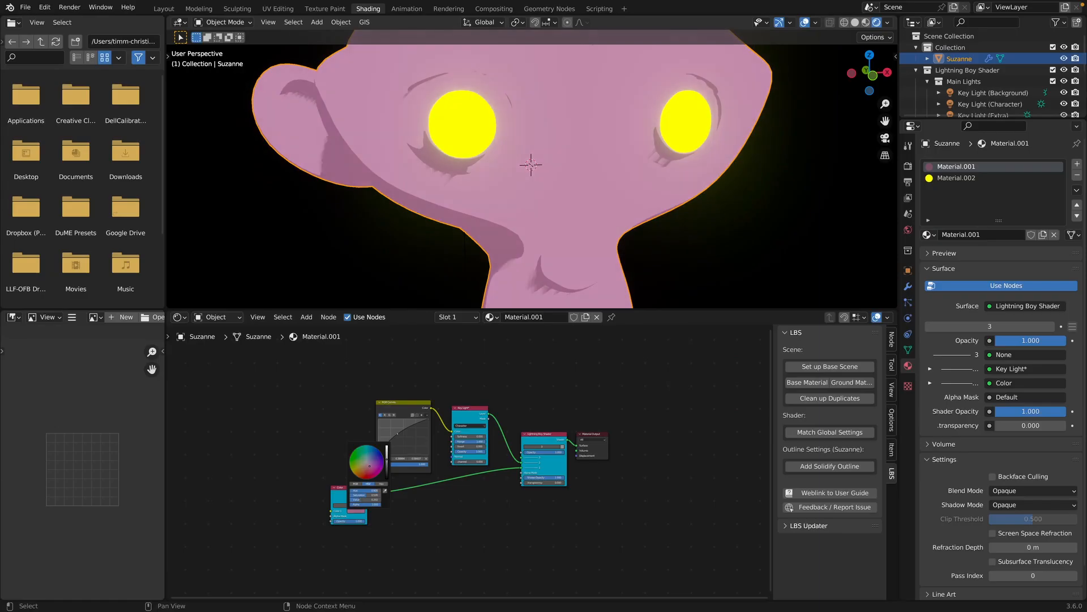
Darken Material.001's base colour to a deep mauve and give the LBS World Material's Color Ramp dark purple tones
left_click_drag(387, 459, 387, 473)
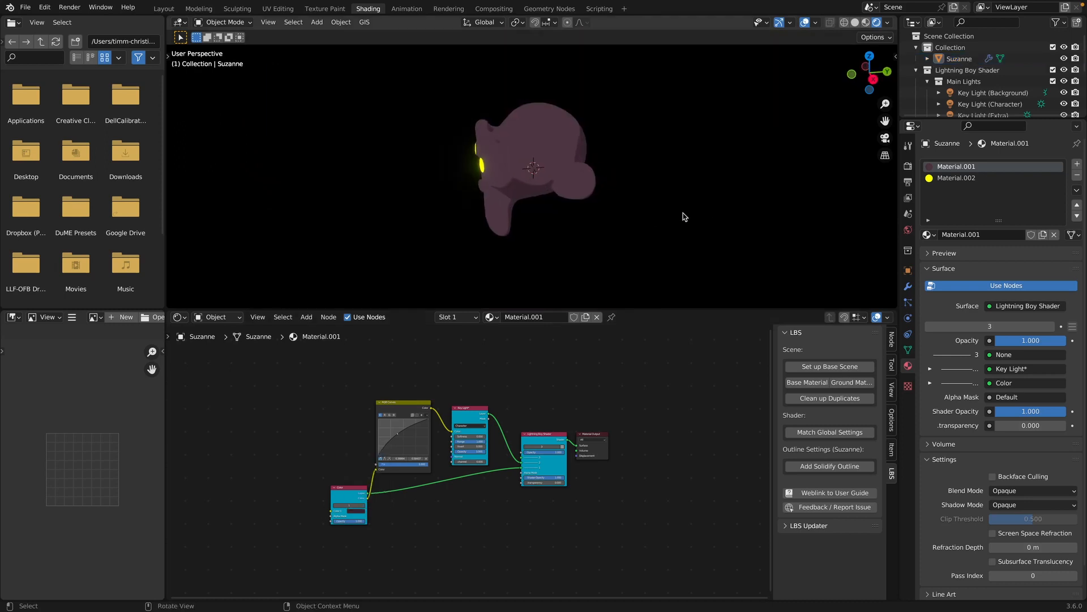
scroll(597, 216, "left", 10)
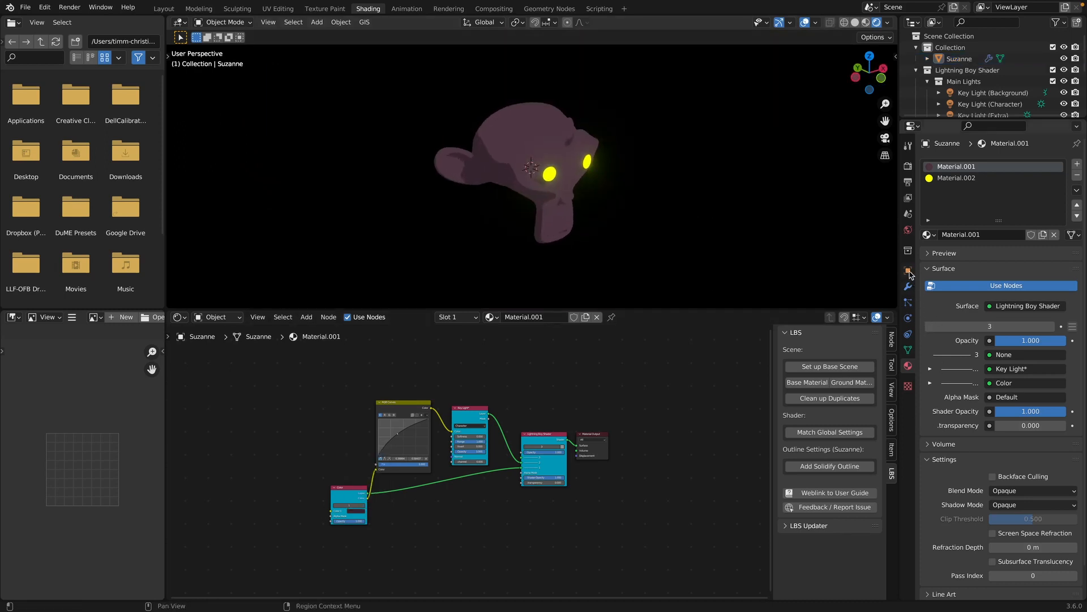
left_click(908, 229)
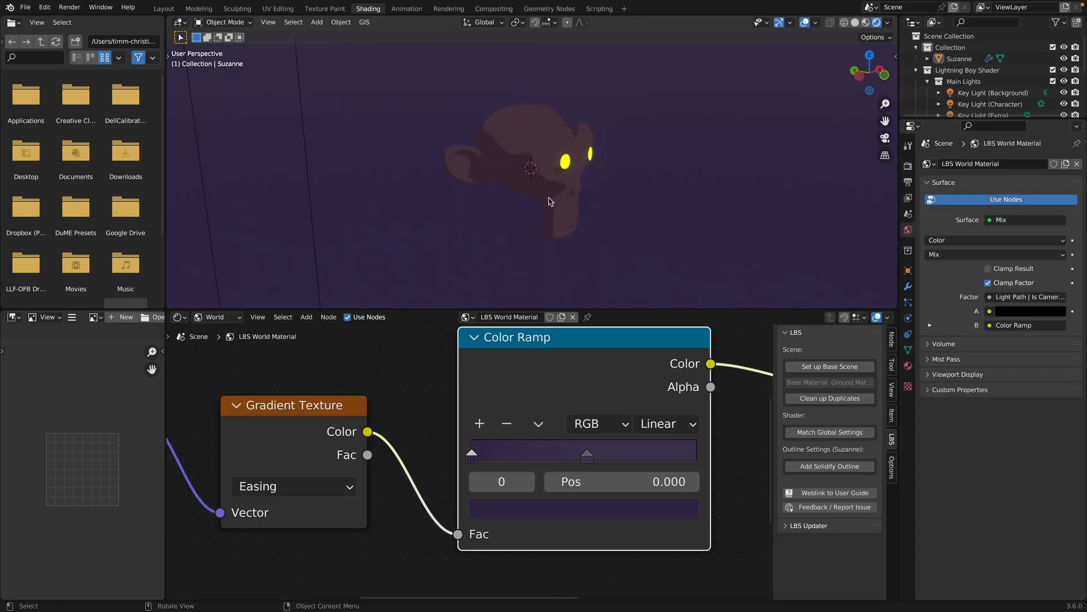
scroll(546, 197, "right", 10)
scroll(545, 197, "up", 5)
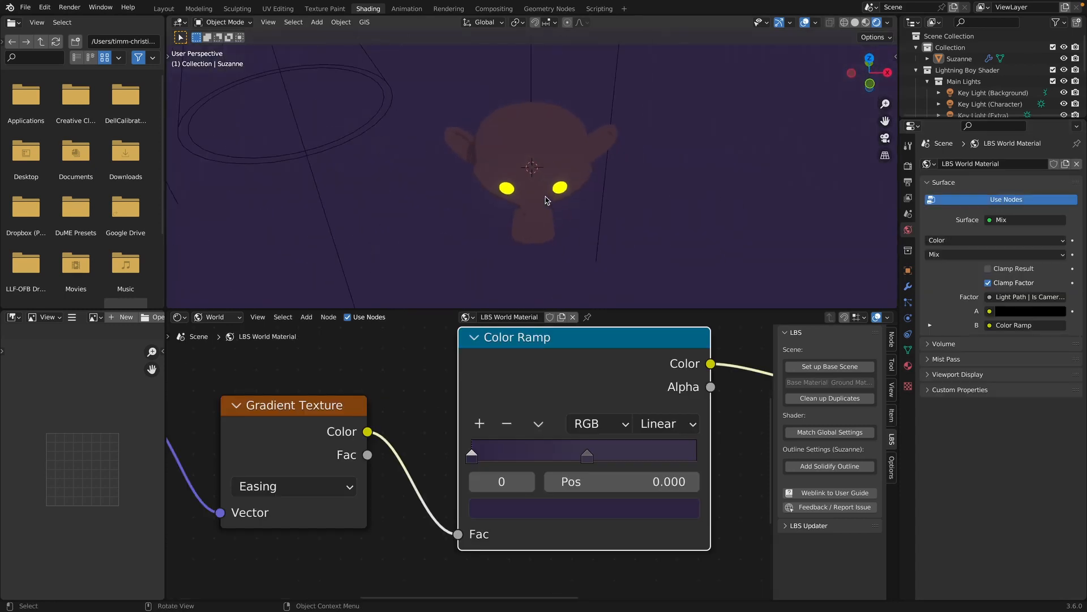
scroll(546, 196, "down", 5)
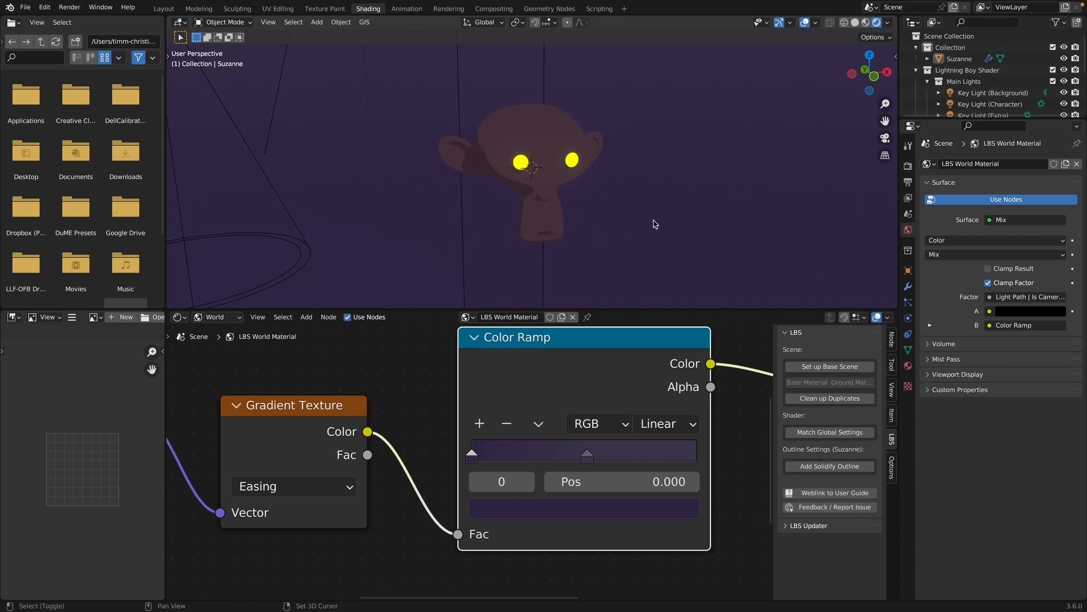
Add a camera to the scene and look through it
key("shift+a")
left_click(618, 402)
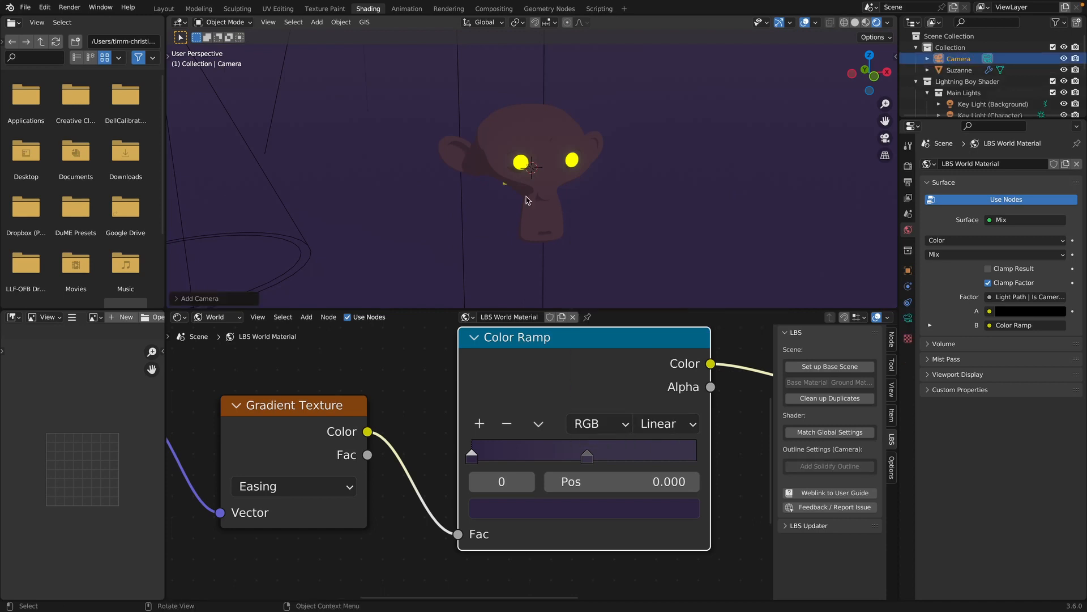
key("KP_0")
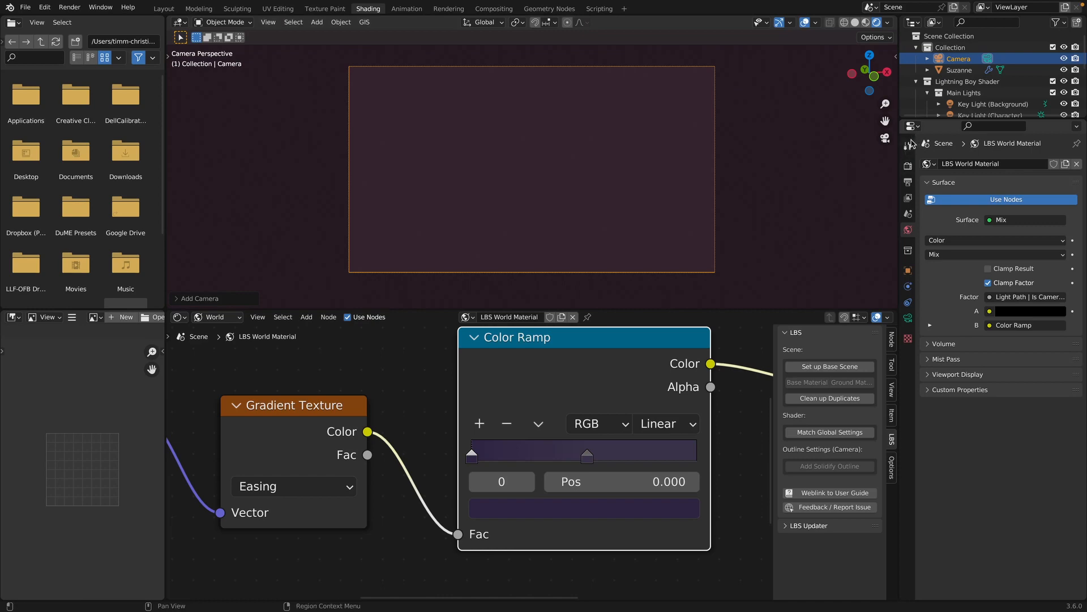
Turn on the Camera to View lock and widen the viewport sidebar
key("n")
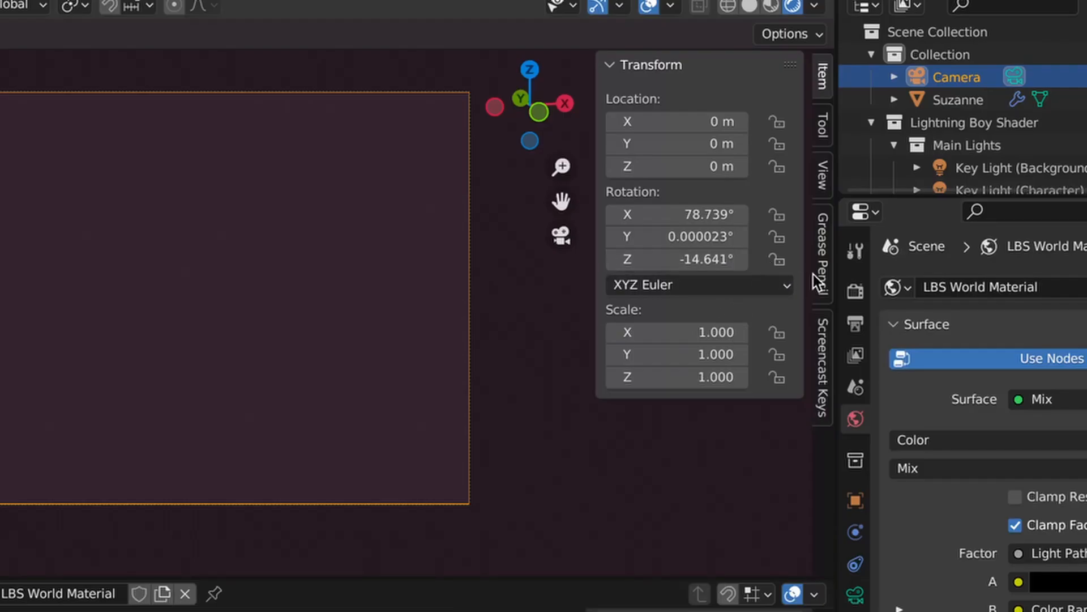
left_click(822, 171)
left_click(699, 348)
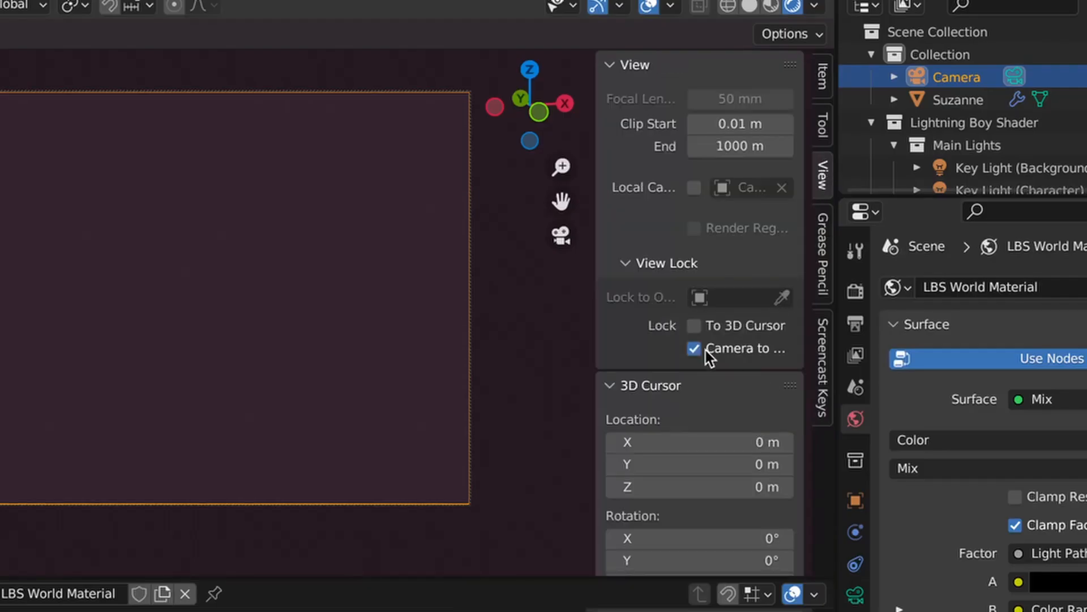
left_click_drag(597, 372, 526, 357)
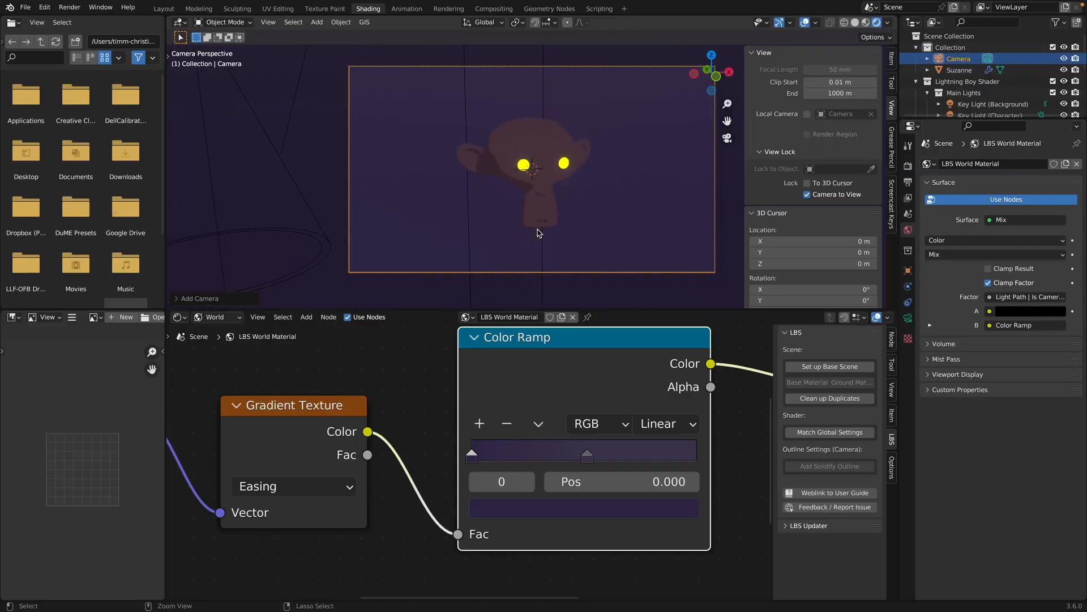
Reposition the camera to frame Suzanne more closely from a three-quarter angle
scroll(594, 213, "right", 5)
scroll(594, 212, "left", 6)
scroll(594, 213, "down", 3)
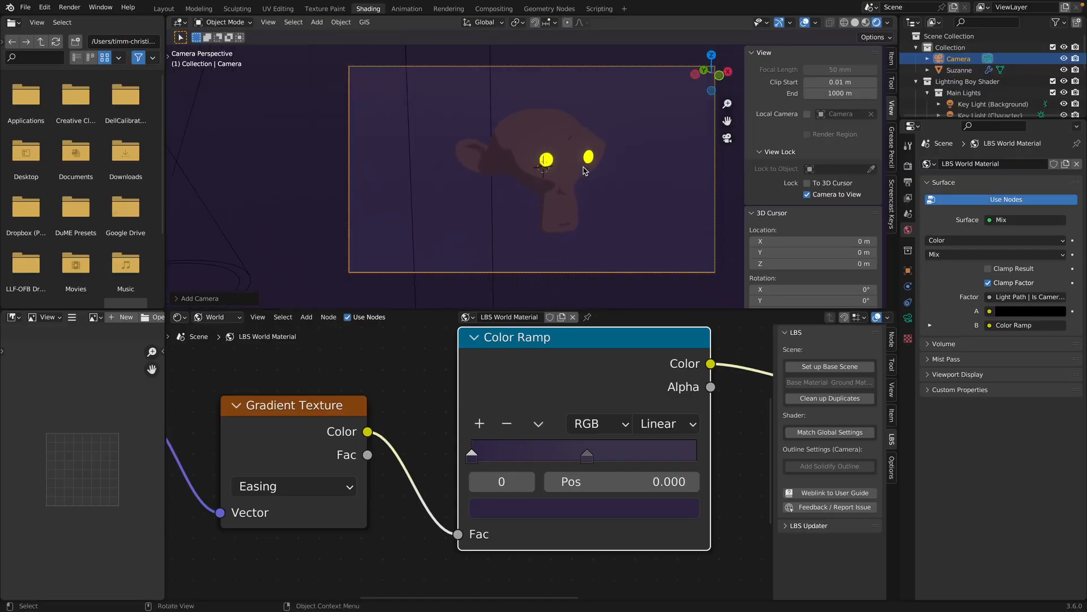
left_click(566, 141)
scroll(566, 141, "up", 4, "ctrl")
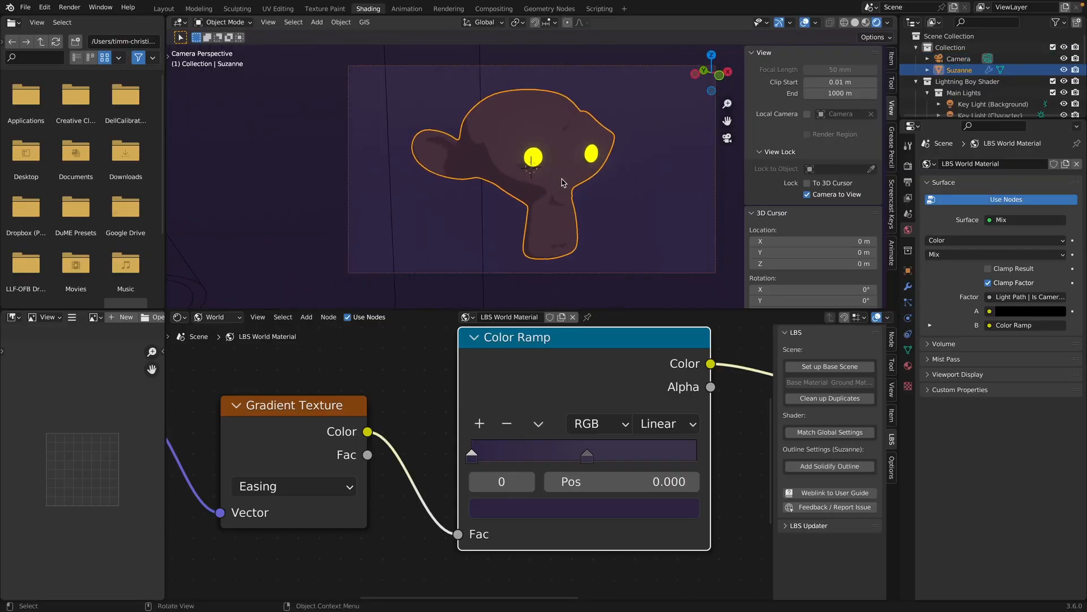
Move the camera out of its collection into the Scene Collection and turn off the Camera to View lock
left_click_drag(959, 58, 930, 112)
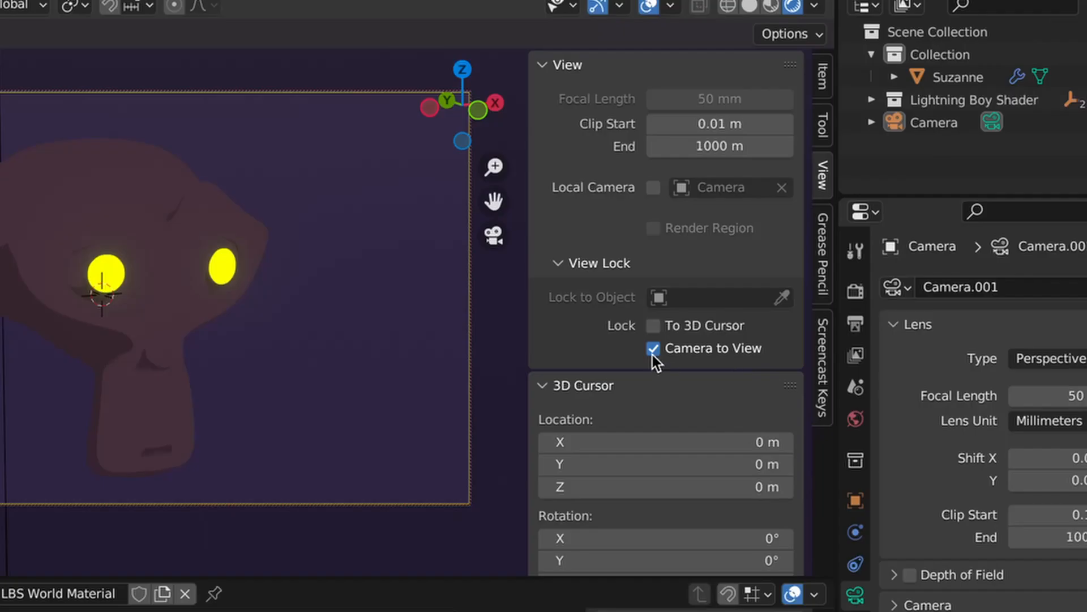
left_click(532, 378)
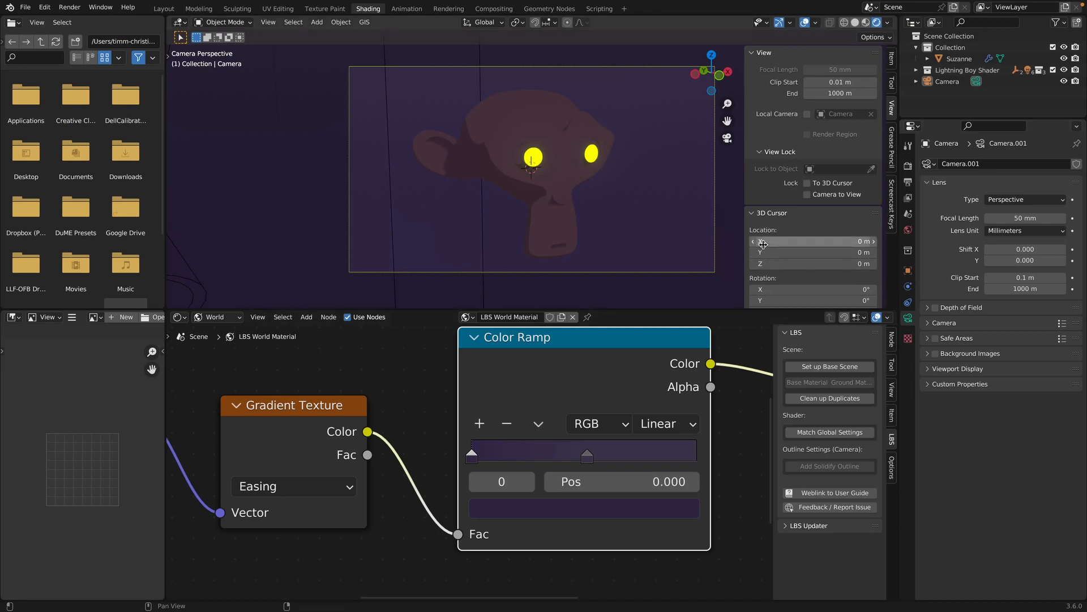
Add a blank Grease Pencil object and move it out of its collection into the Scene Collection
key("n")
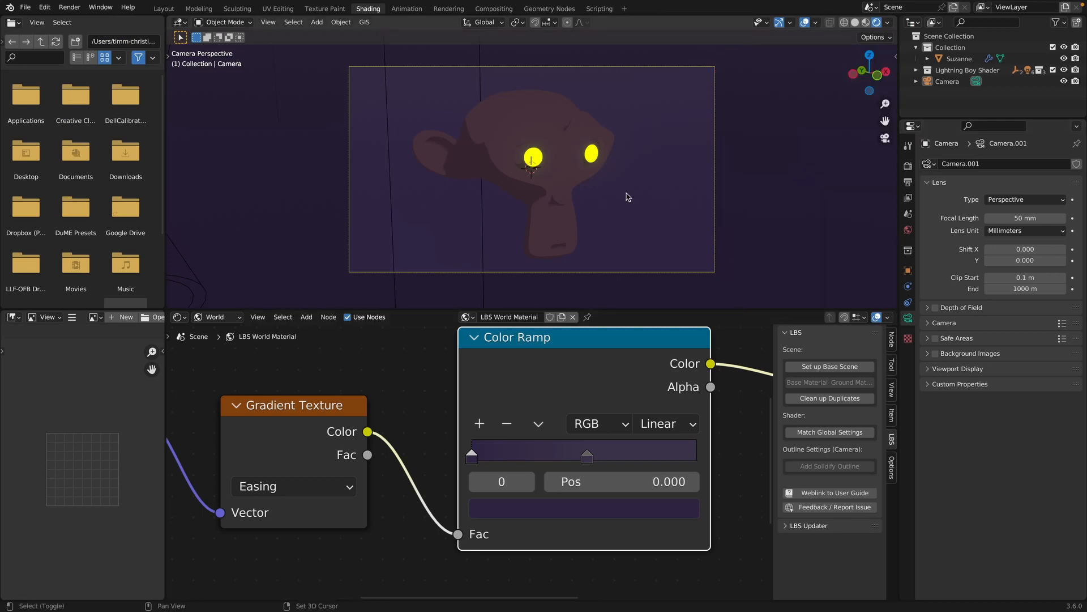
key("shift+a")
mouse_move(593, 102)
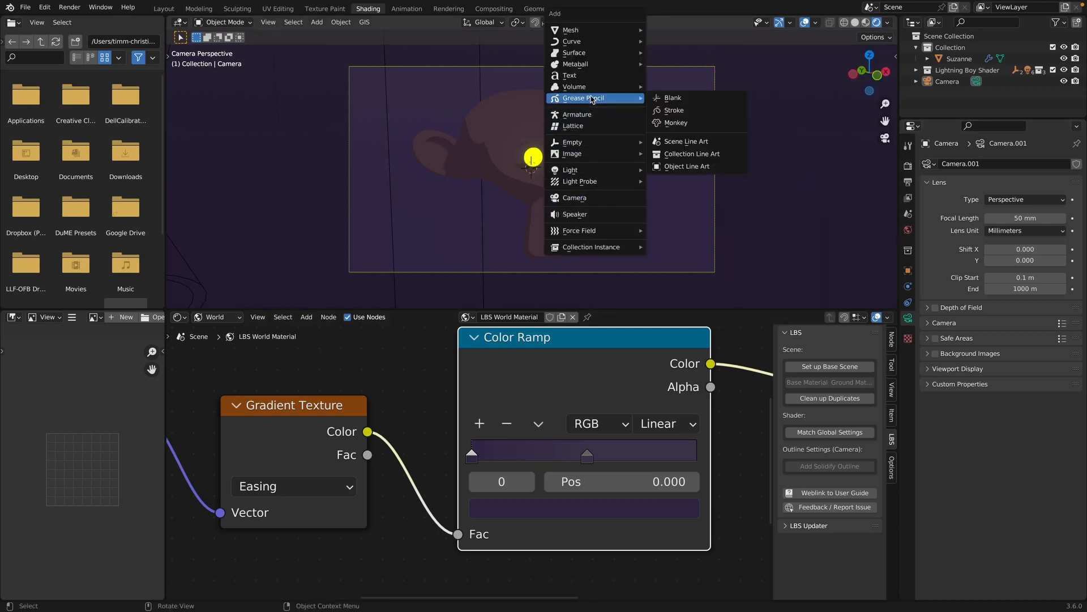
left_click(673, 99)
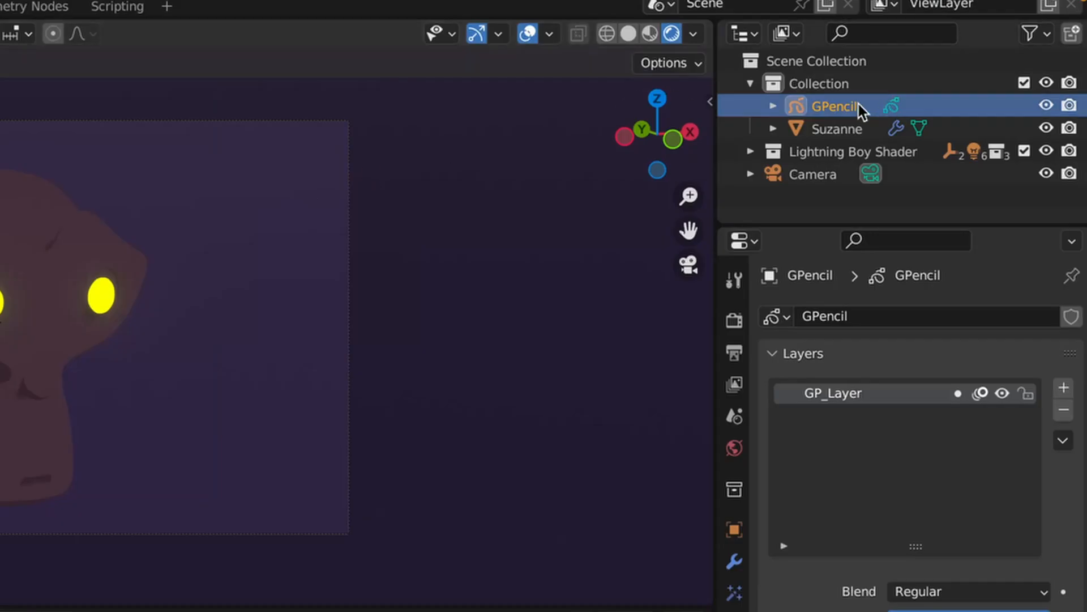
left_click_drag(820, 103, 799, 216)
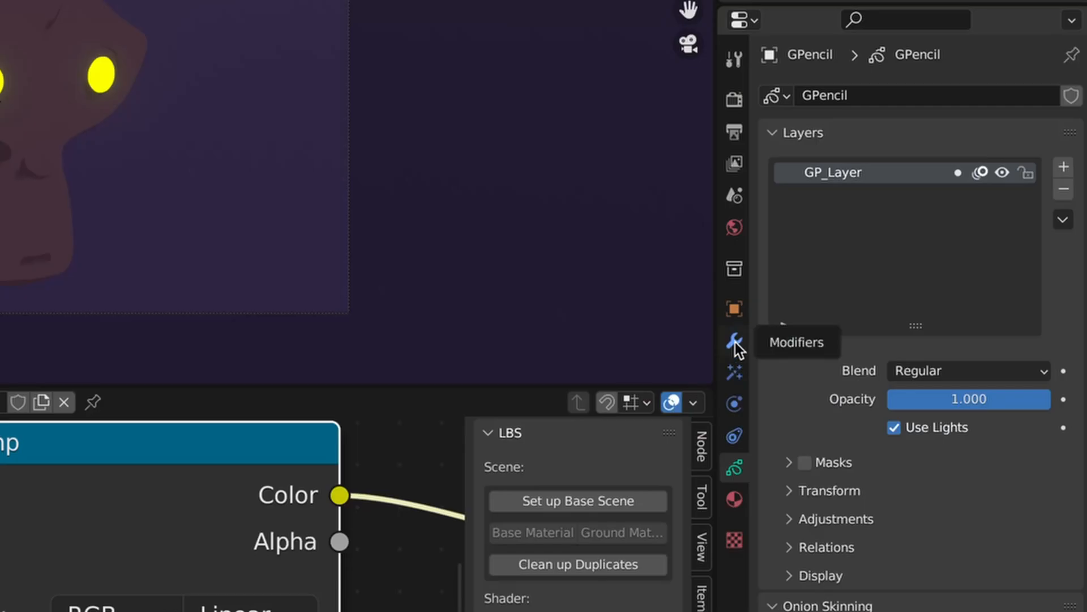
Add a Line Art modifier to the Grease Pencil object with Collection as its source collection
left_click(734, 561)
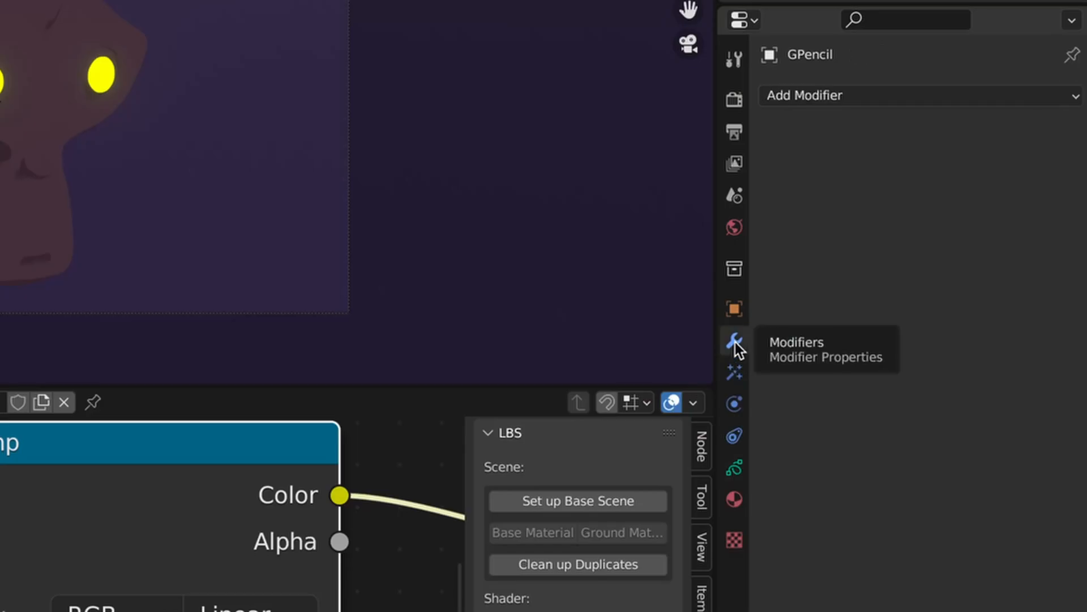
left_click(866, 100)
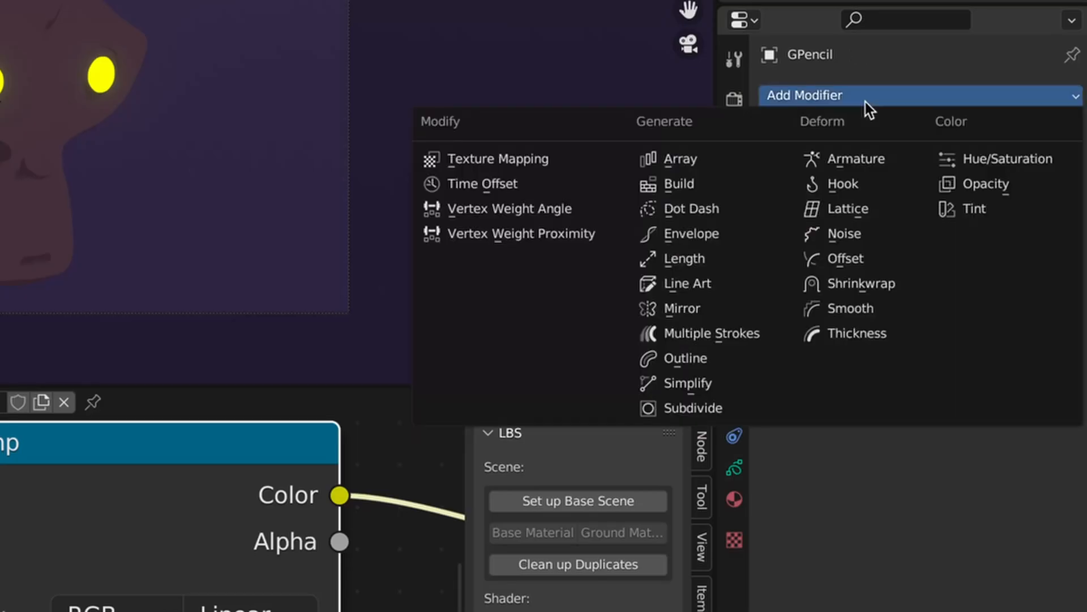
left_click(671, 283)
left_click(939, 197)
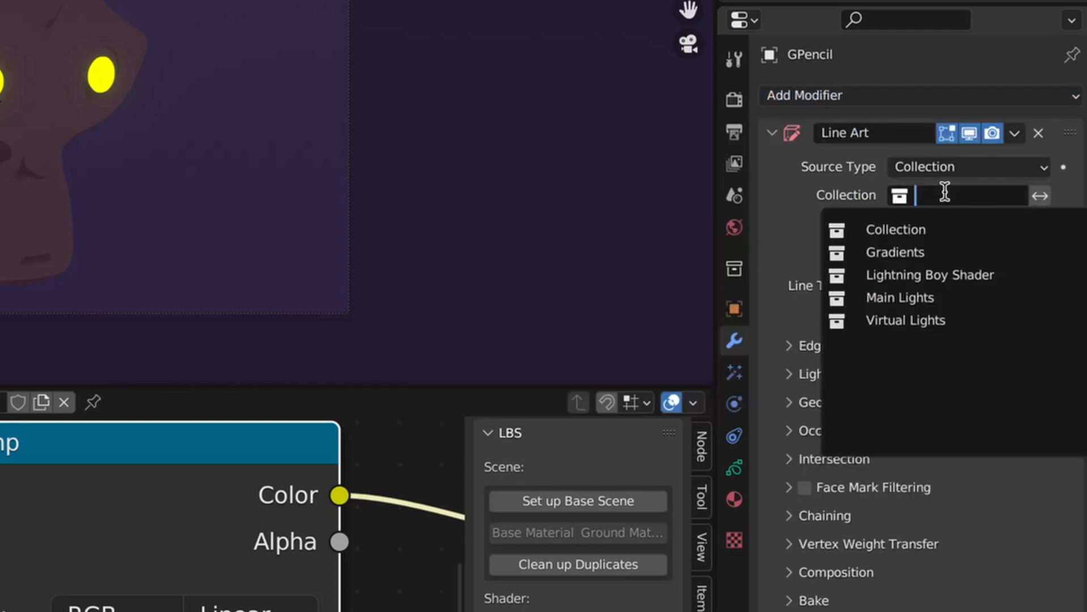
left_click(904, 230)
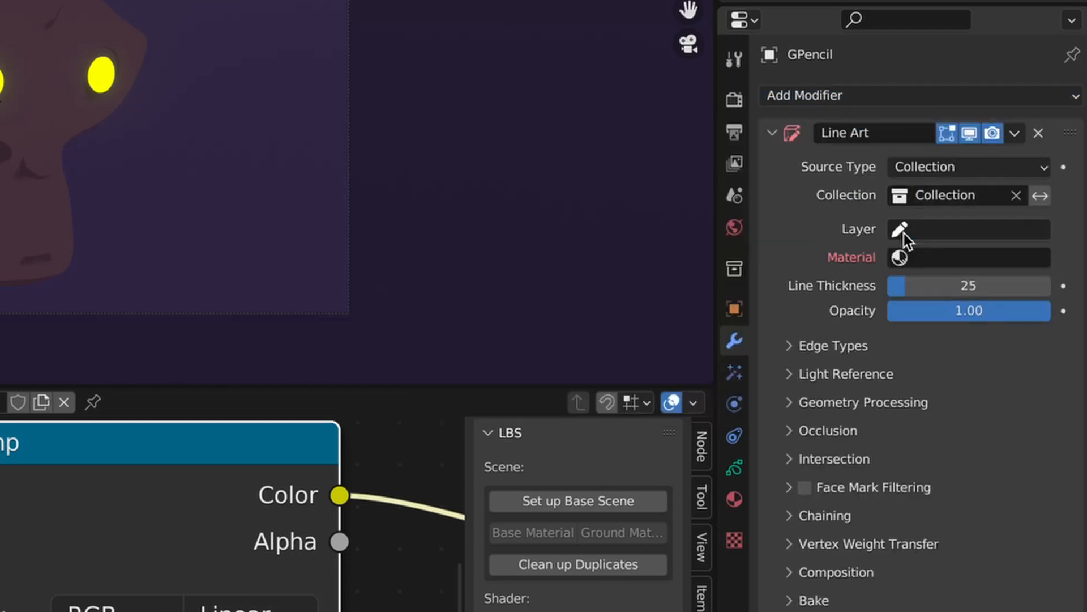
Set the Line Art modifier's target layer to GP_Layer and its material to Black
left_click(938, 231)
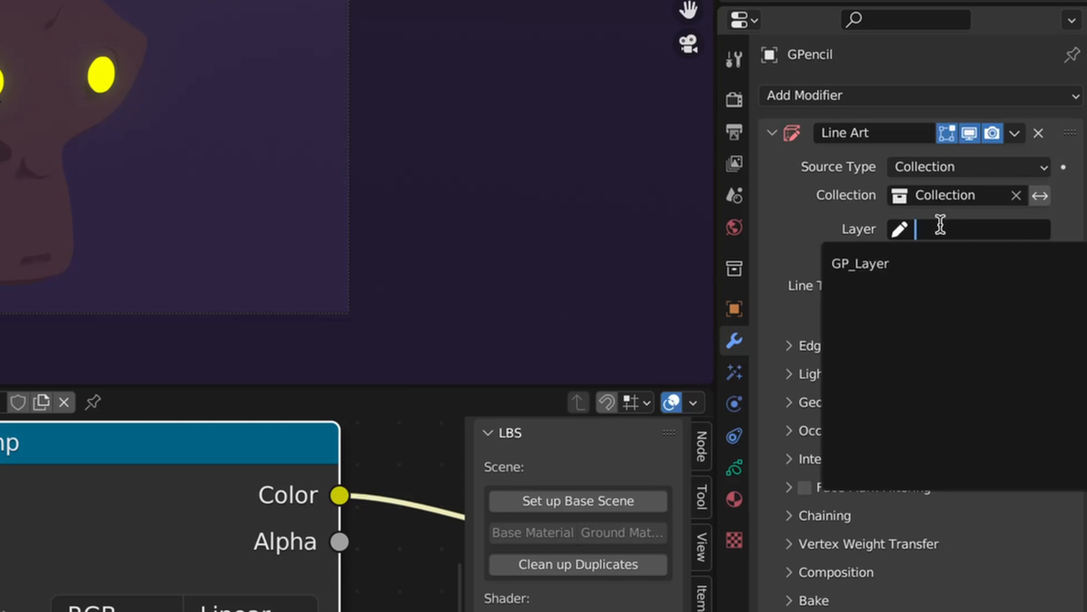
left_click(911, 263)
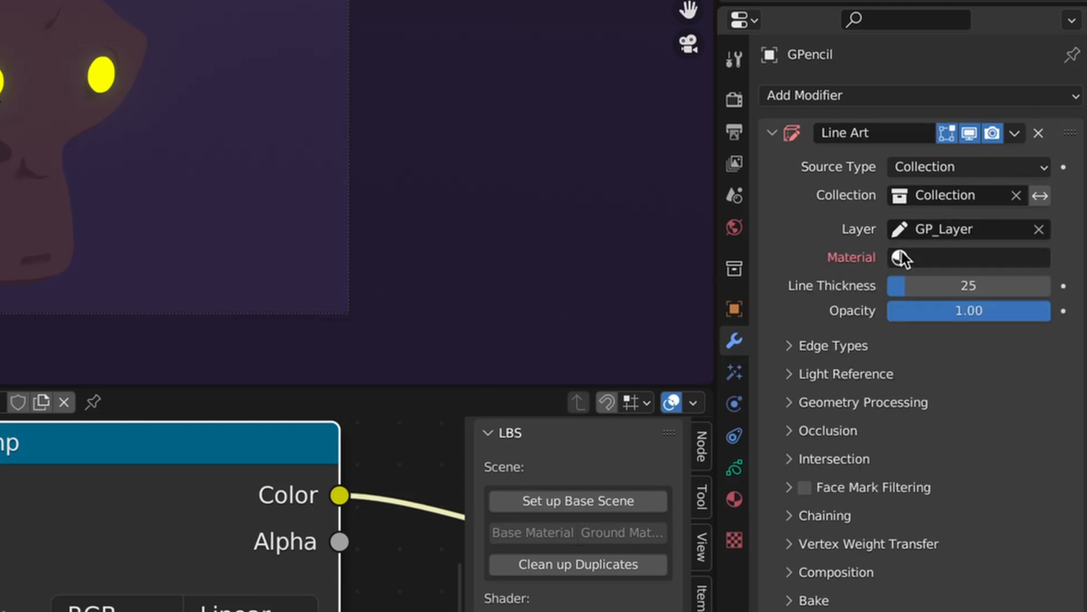
left_click(970, 258)
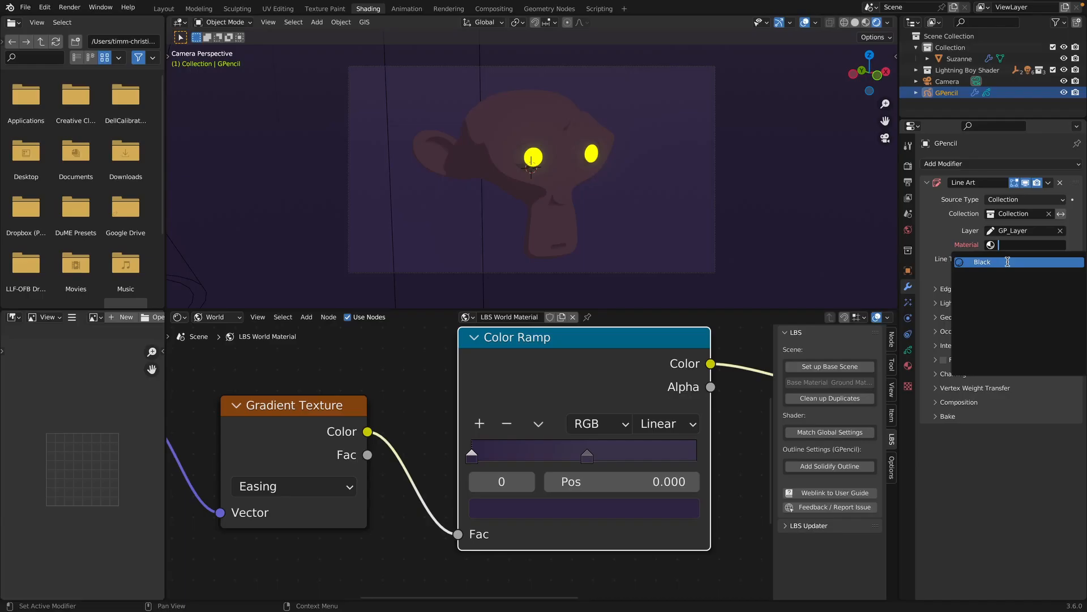
left_click(1007, 262)
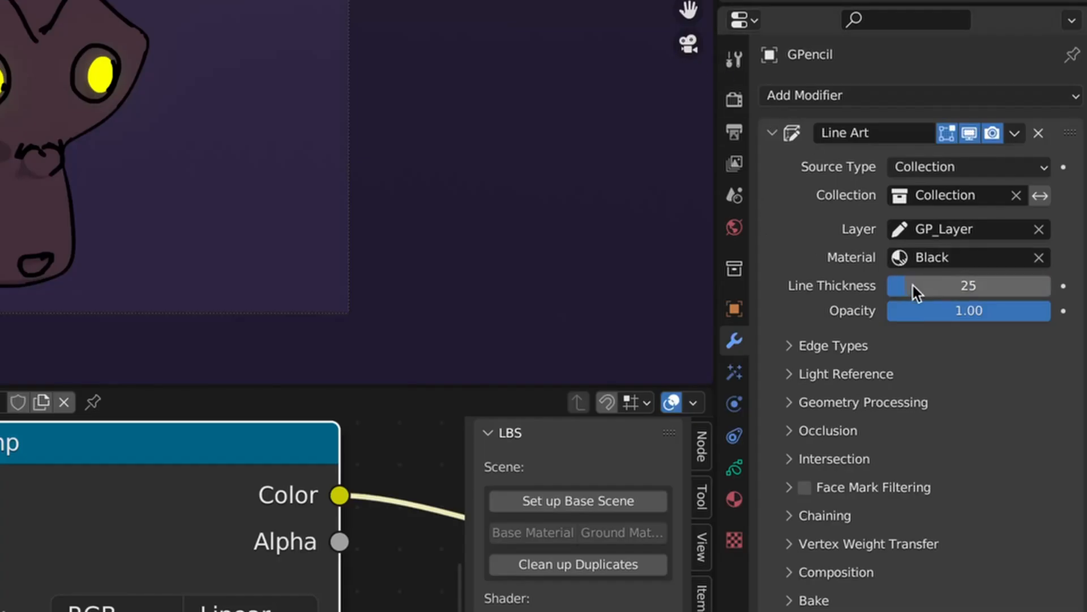
Set the Line Art thickness to 13 and check the lines from another angle and through the camera
left_click_drag(931, 289, 927, 289)
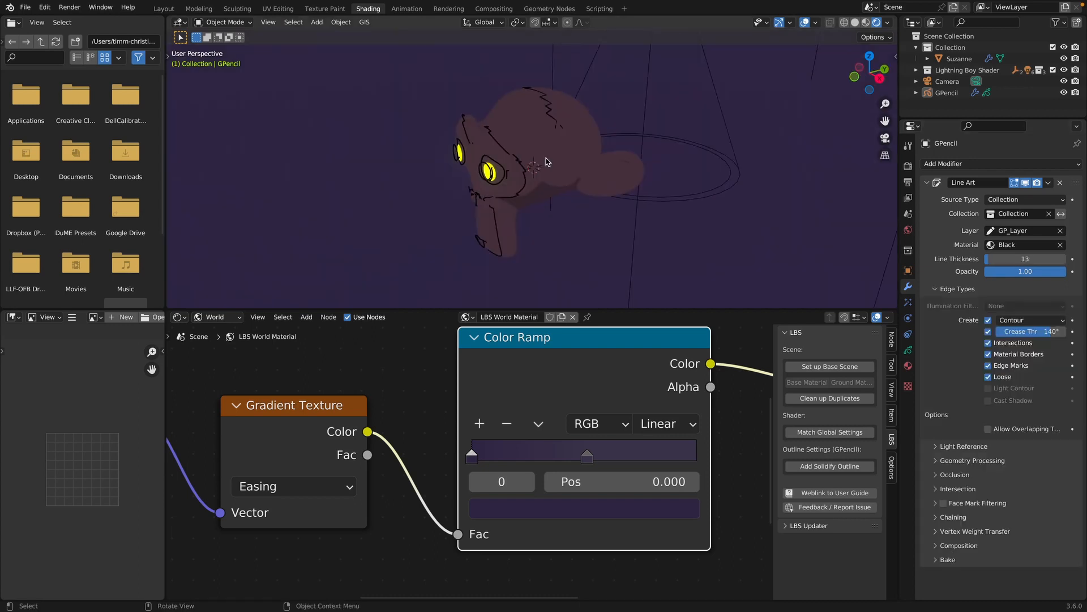
scroll(546, 163, "right", 5)
scroll(546, 163, "left", 10)
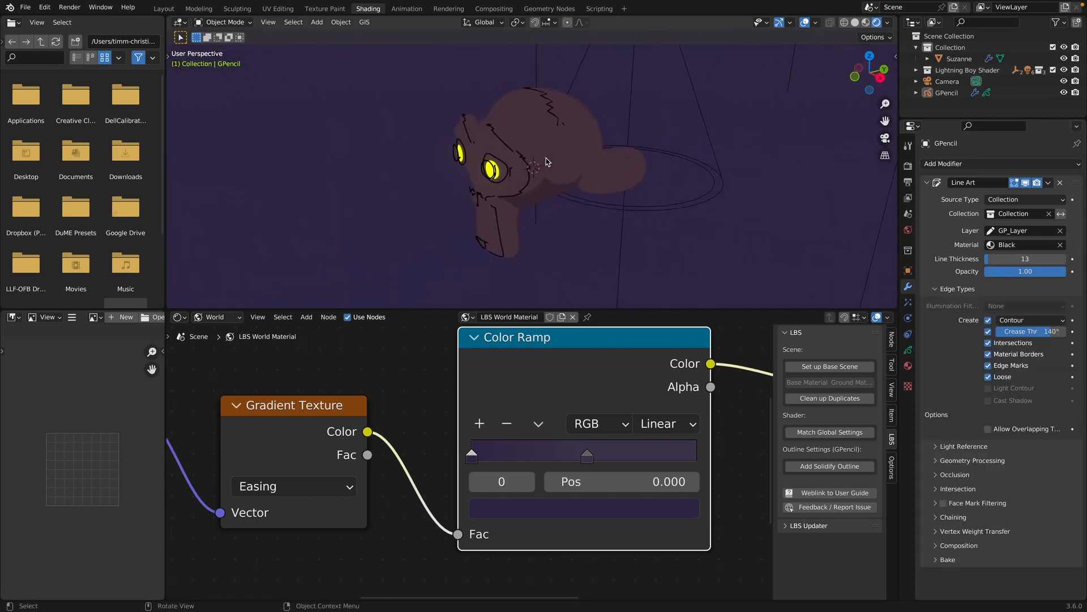
key("KP_0")
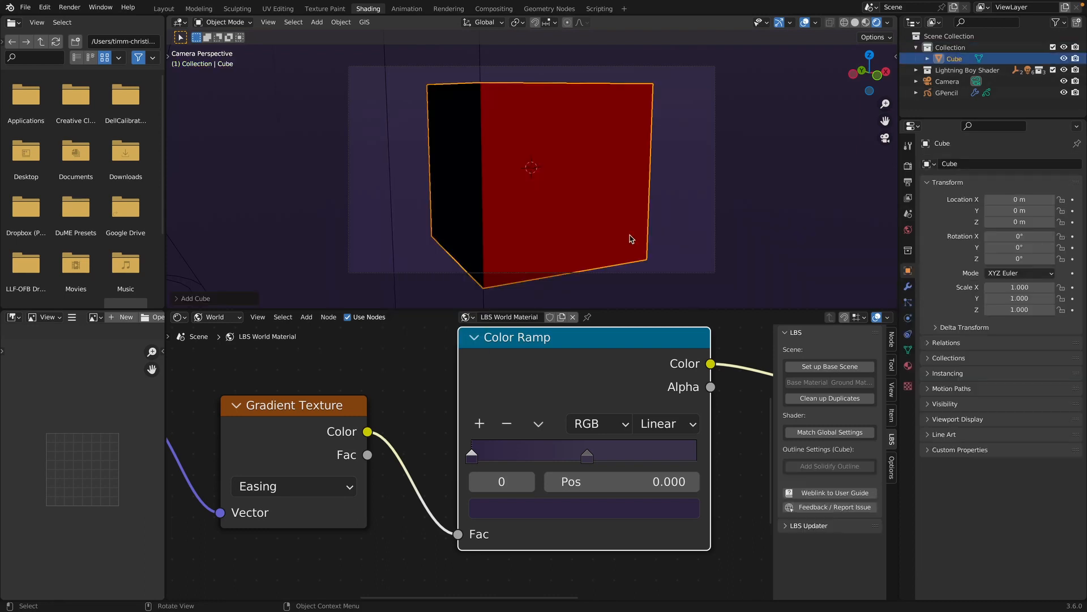
Scale the new cube down to fit the camera frame and give it Material.001
left_click(631, 238)
left_click(907, 365)
left_click(927, 212)
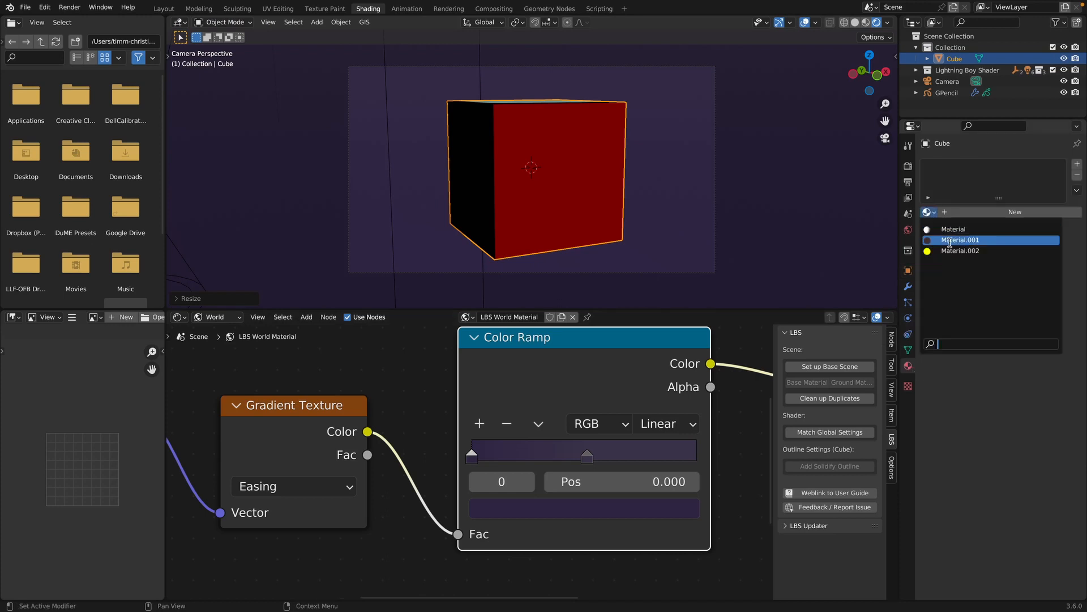
left_click(950, 242)
Inset and extrude the cube's front face and a top face into blocks, and render the scene
key("Tab")
key("i")
key("e")
left_click(585, 143)
key("i")
key("e")
left_click(617, 136)
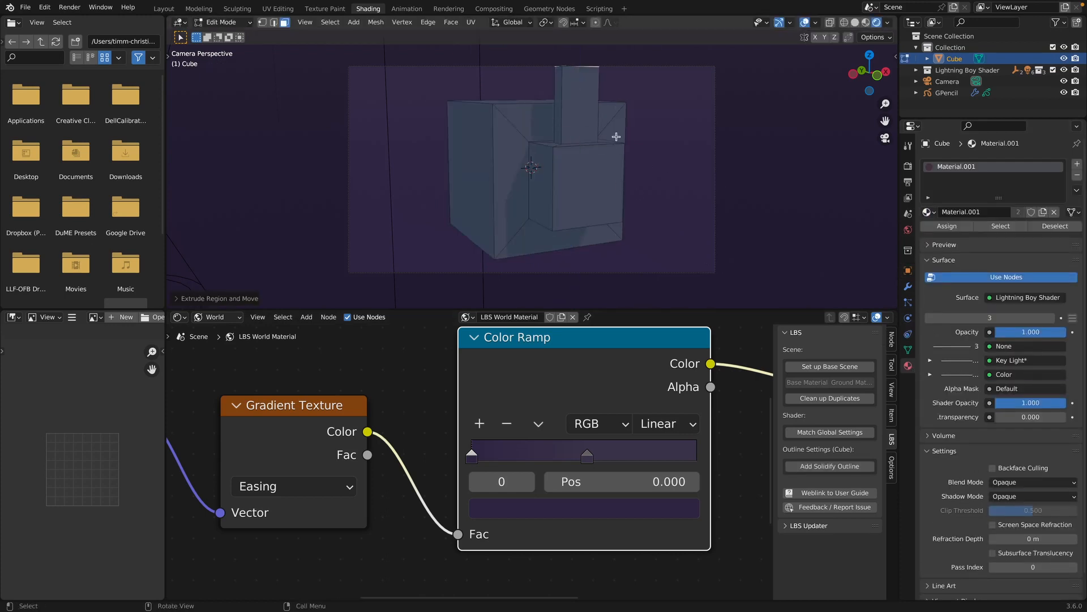
key("Tab")
key("F12")
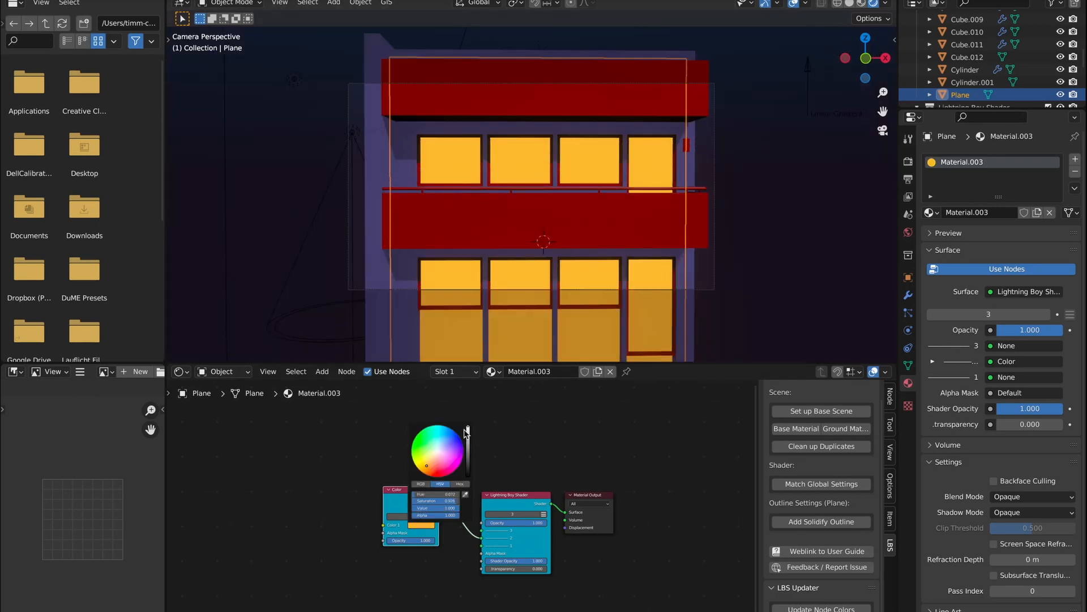
Make the orange color of Material.003 on the plane behind the windows paler and brighter
left_click_drag(426, 466, 429, 462)
left_click(421, 525)
mouse_move(468, 429)
left_mouse_down()
mouse_move(468, 441)
mouse_move(468, 427)
left_mouse_up()
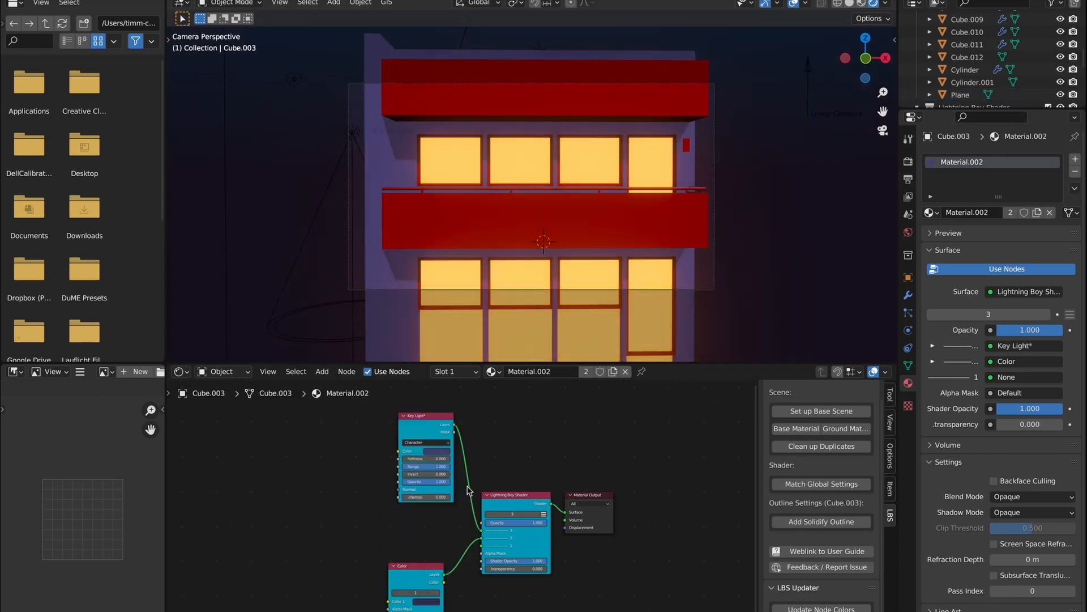
Darken the base color and the Key Light color of Material.002 on the building wall
left_click(476, 542)
left_click_drag(474, 538, 475, 544)
left_click(437, 451)
left_click_drag(482, 379, 481, 388)
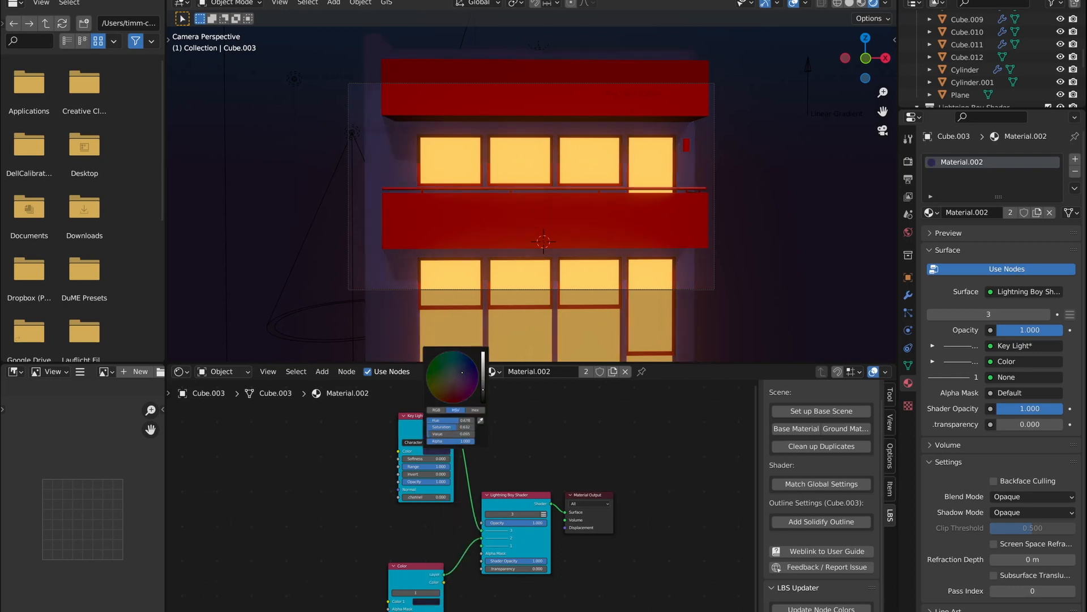
Set a dark Key Light color for the balcony.wall material and render the scene
left_click(687, 148)
left_click(651, 221)
left_click(412, 452)
key("F12")
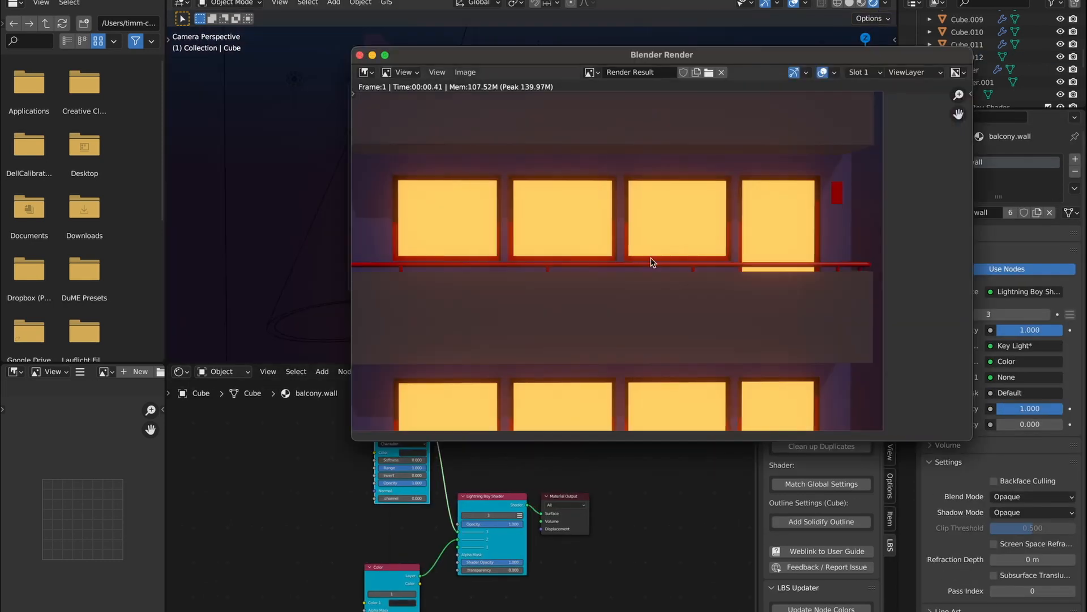
left_click(334, 444)
Assign the light material to the wall lamp's inner face, set its color value to 2, and return to the camera view
left_click(532, 187)
key("Tab")
left_click(948, 253)
left_click(398, 526)
double_click(412, 509)
type("2")
key("Return")
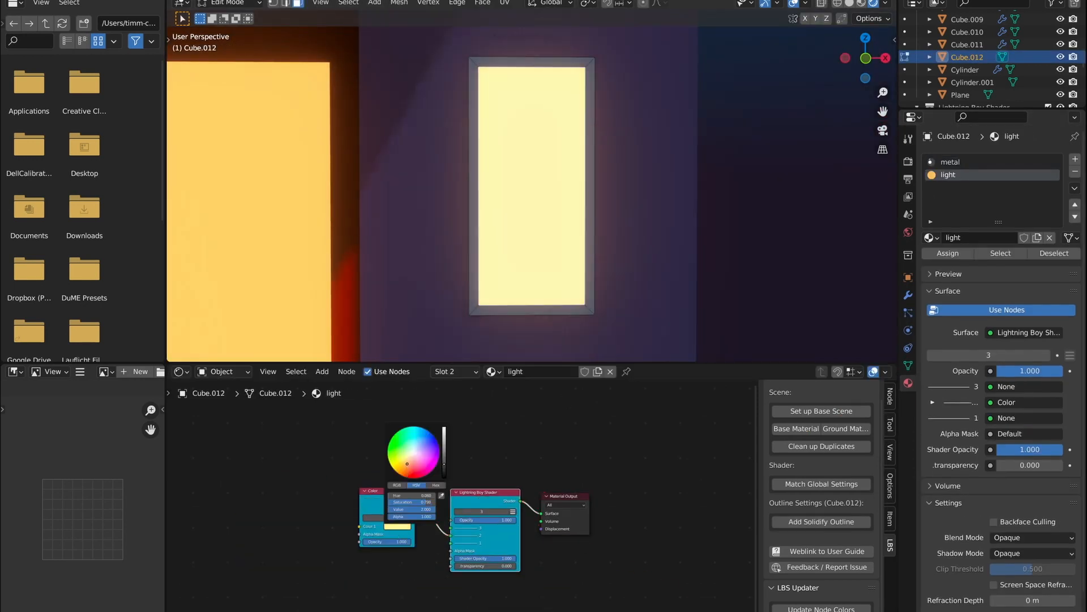
key("Tab")
key("KP_0")
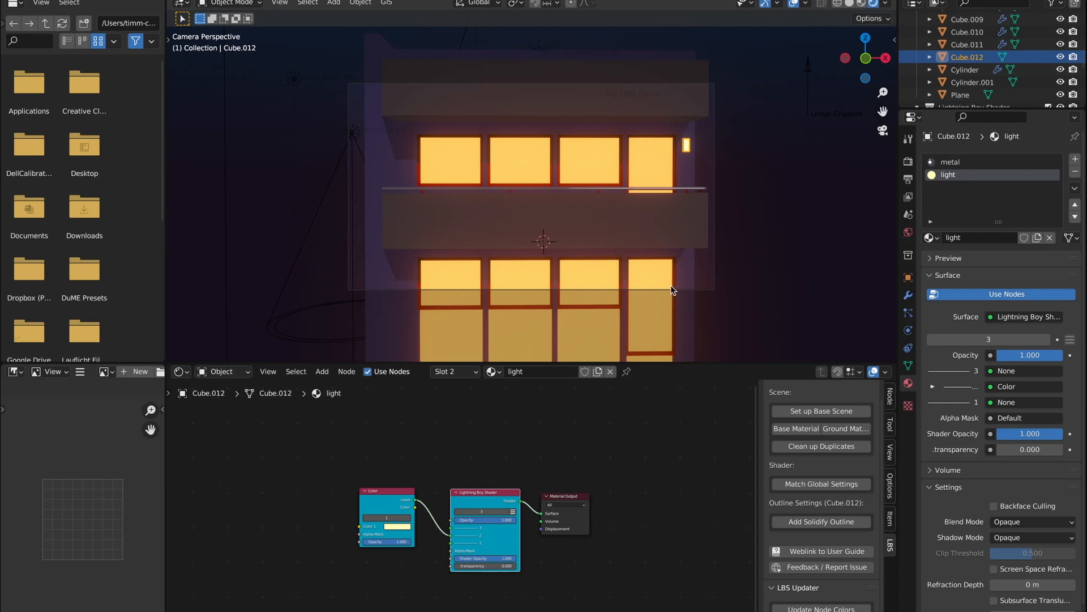
Apply the metal material to the railing posts and the remaining red railing cylinder, and render the scene
left_click(687, 192)
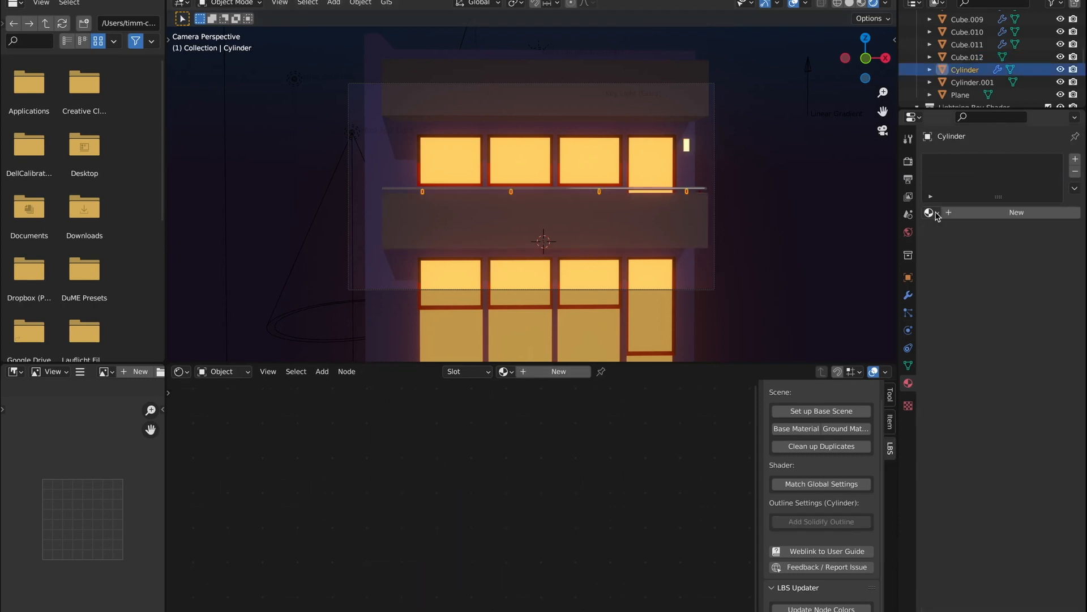
left_click(932, 212)
left_click(832, 293)
left_click(701, 192)
left_click(932, 213)
left_click(831, 292)
left_click(794, 224)
key("F12")
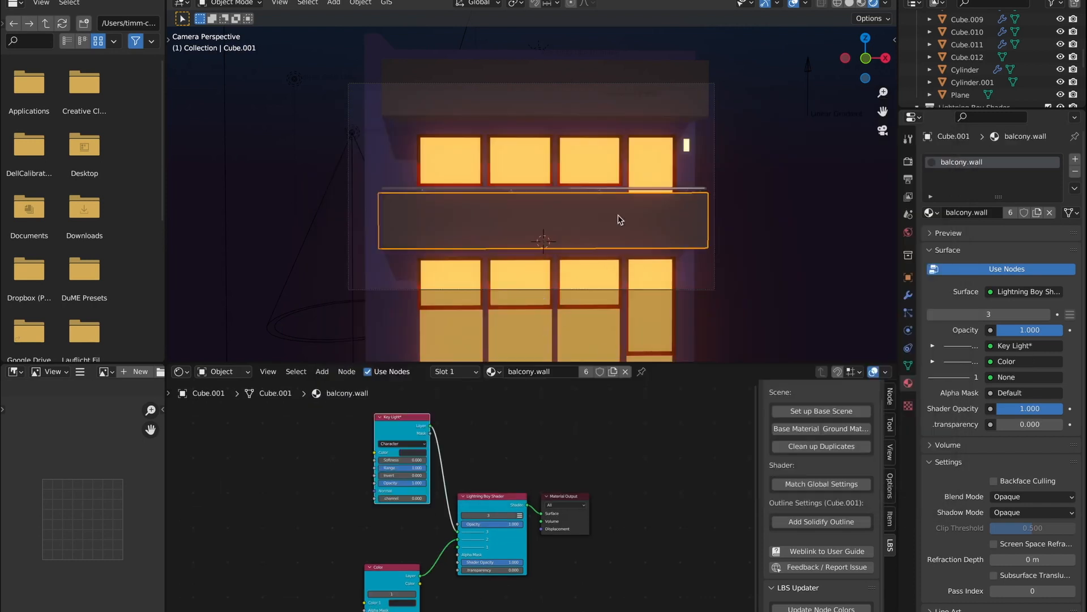
Add vertical edge loops to the middle balcony wall and shift one of the new edges slightly along Z
middle_click_drag(619, 219, 533, 228)
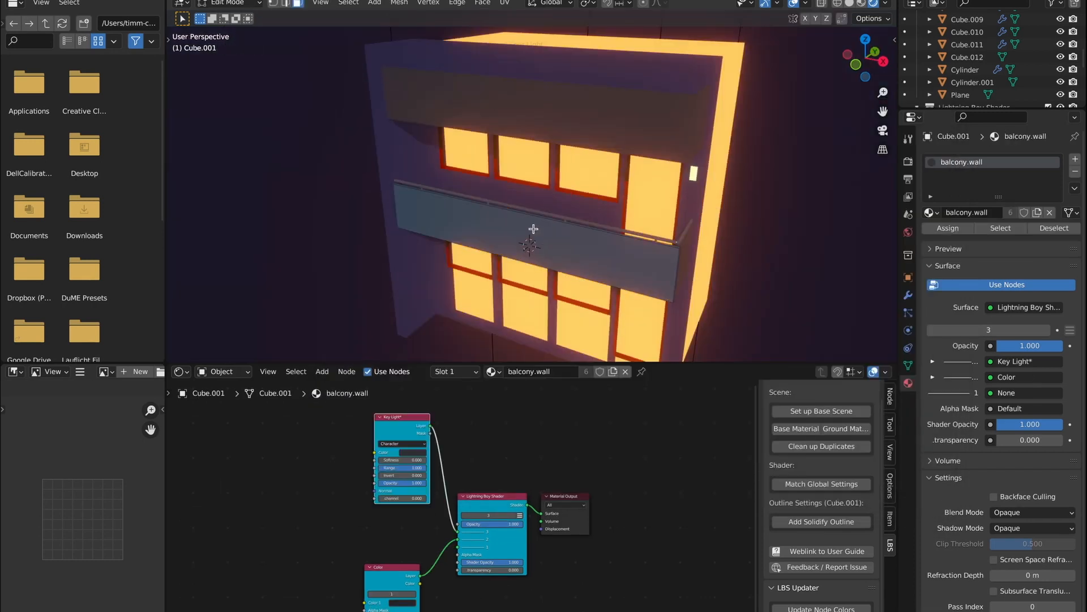
key("ctrl+r")
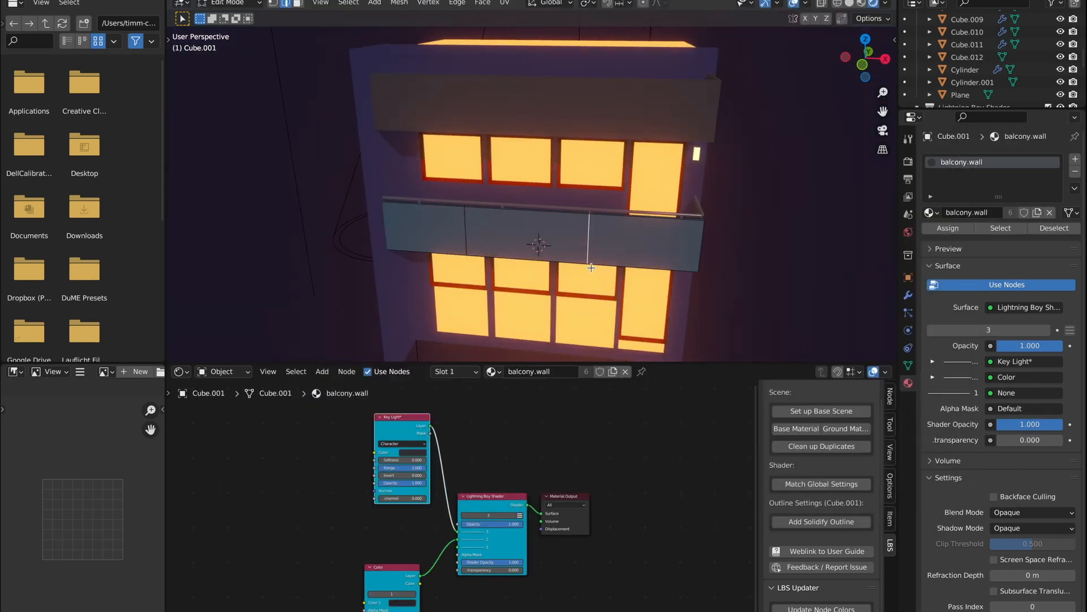
key("KP_Decimal")
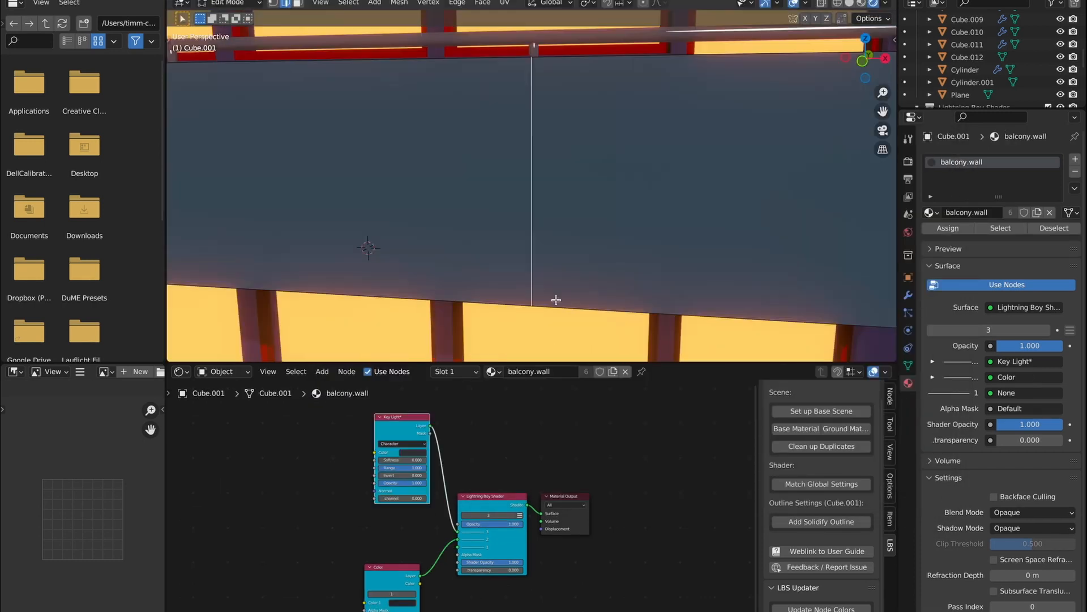
middle_click_drag(554, 301, 507, 270)
key("g")
key("z")
left_click(562, 323)
middle_click_drag(563, 322, 491, 242)
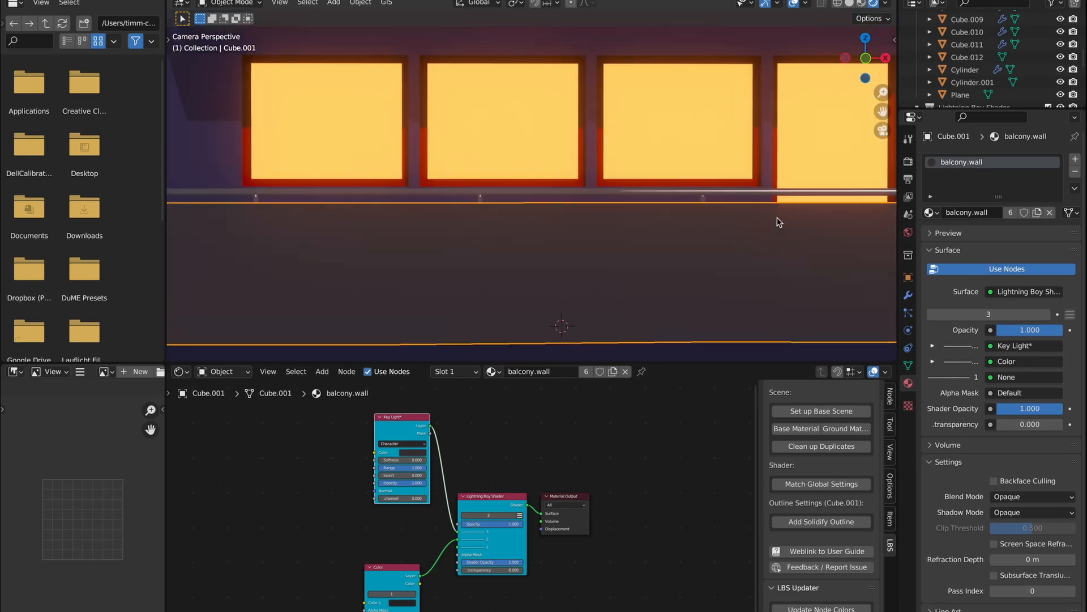
Apply the window.frame material to the upper balcony door's frame
middle_click_drag(681, 275, 656, 175)
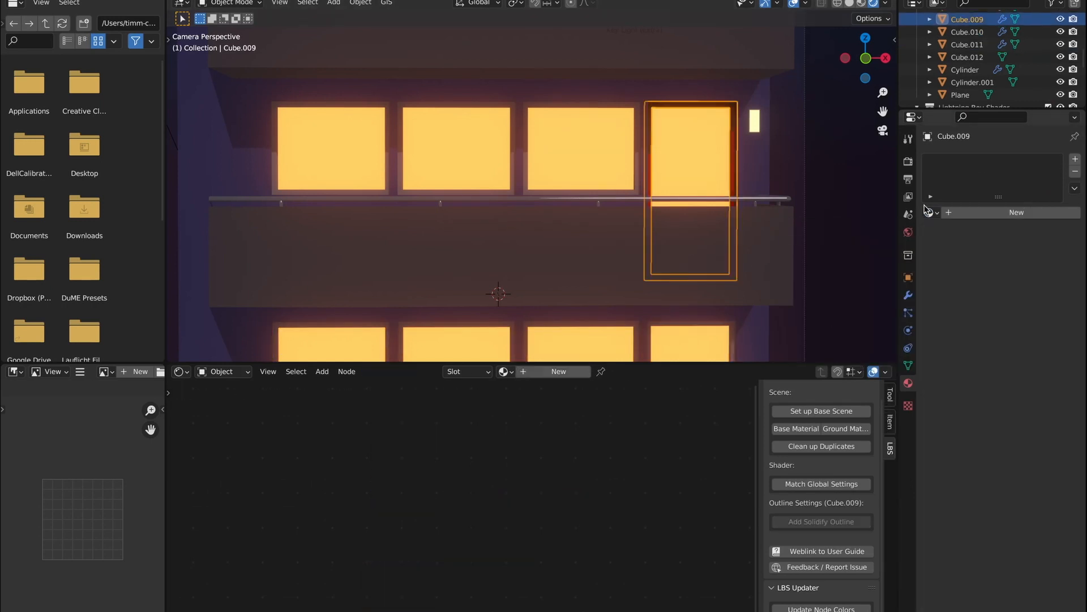
left_click(929, 212)
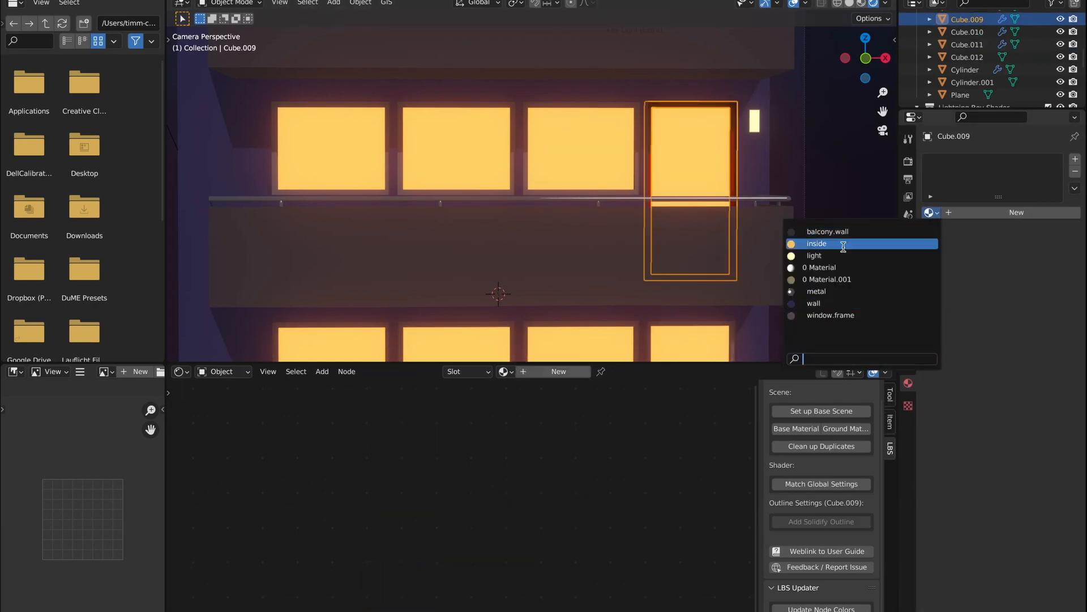
left_click(831, 315)
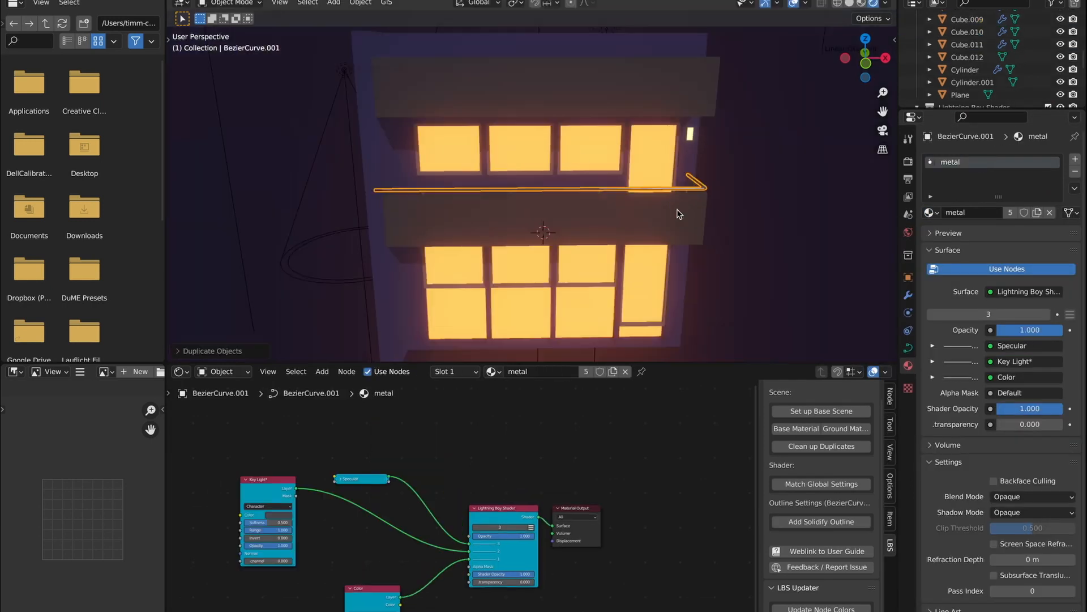
Scale the corner end of the duplicated railing curve to about 0.36 and position it inside the balcony
middle_click_drag(675, 214, 708, 155)
key("Tab")
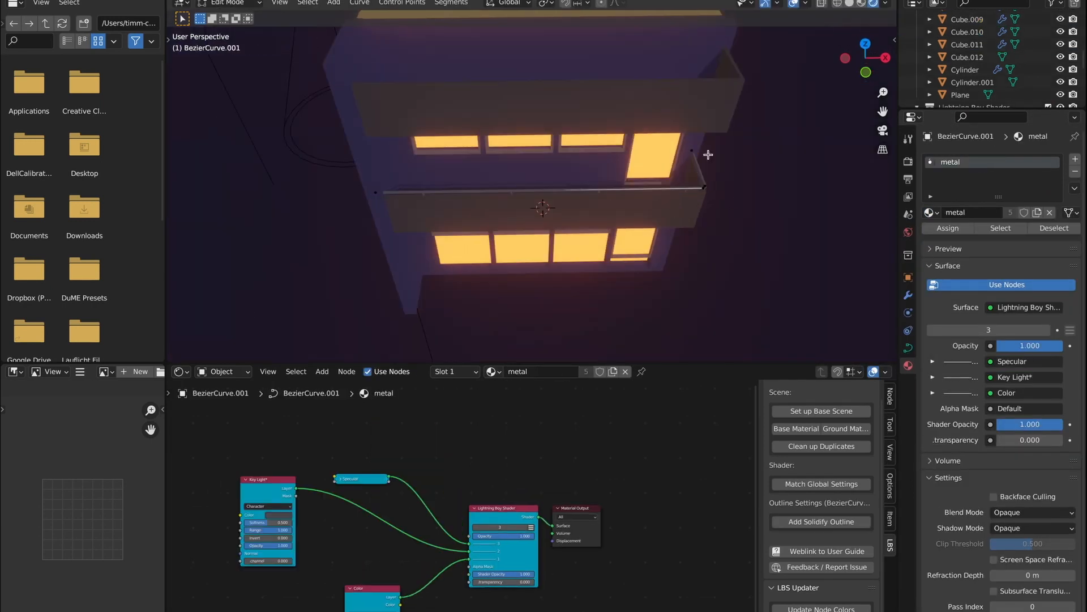
scroll(708, 155, "up", 6)
key("s")
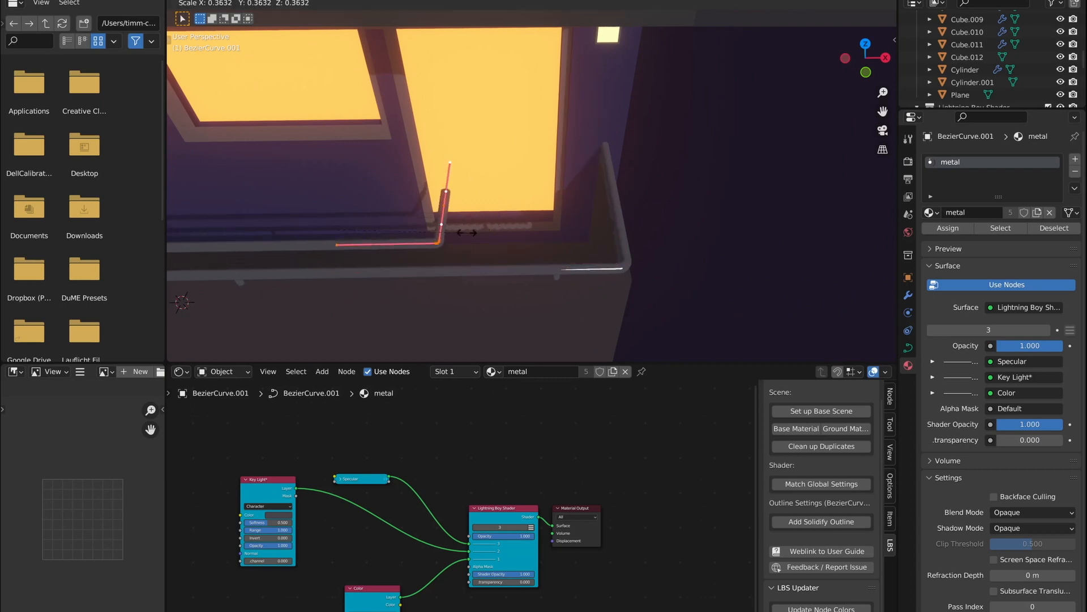
left_click(475, 193)
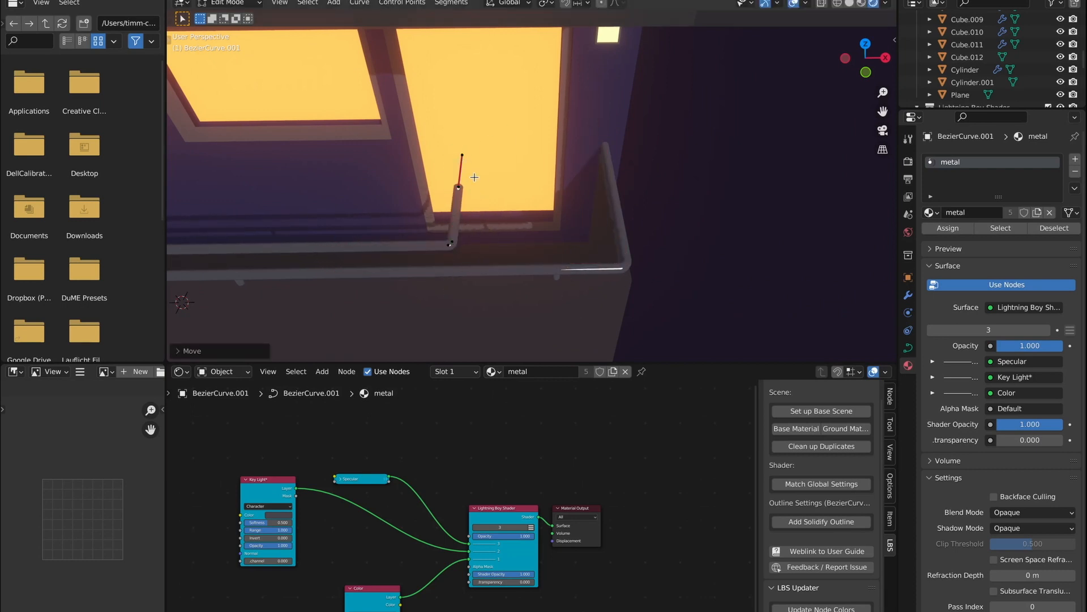
Shift the far end point of the duplicated railing curve along the X axis
left_click(435, 237)
scroll(435, 237, "down", 4)
left_click(265, 223)
key("g")
key("x")
key("x")
key("x")
key("x")
key("x")
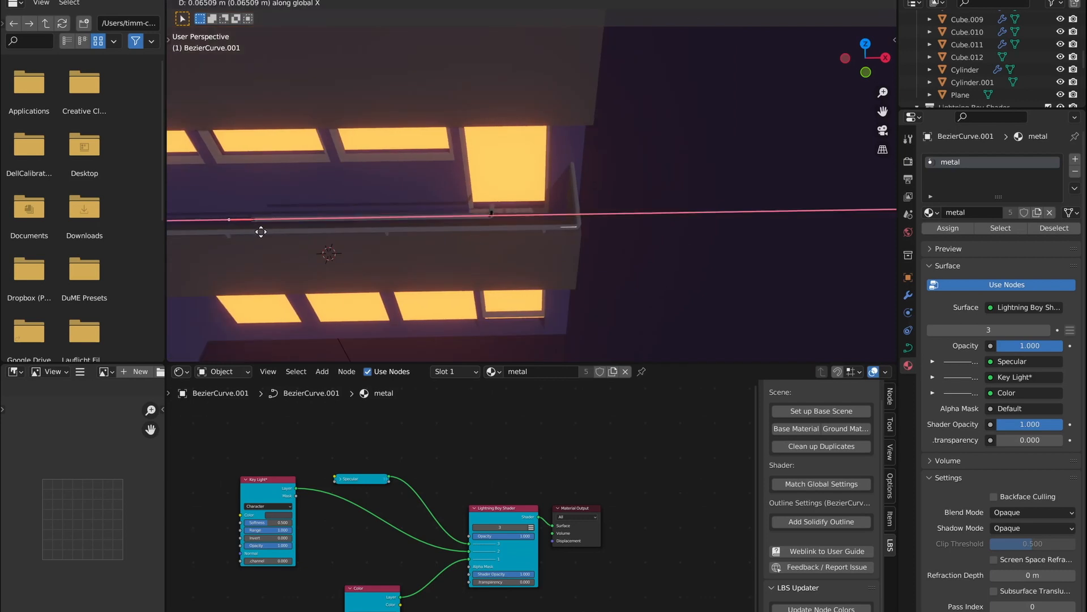
left_click(562, 228)
scroll(661, 205, "up", 5)
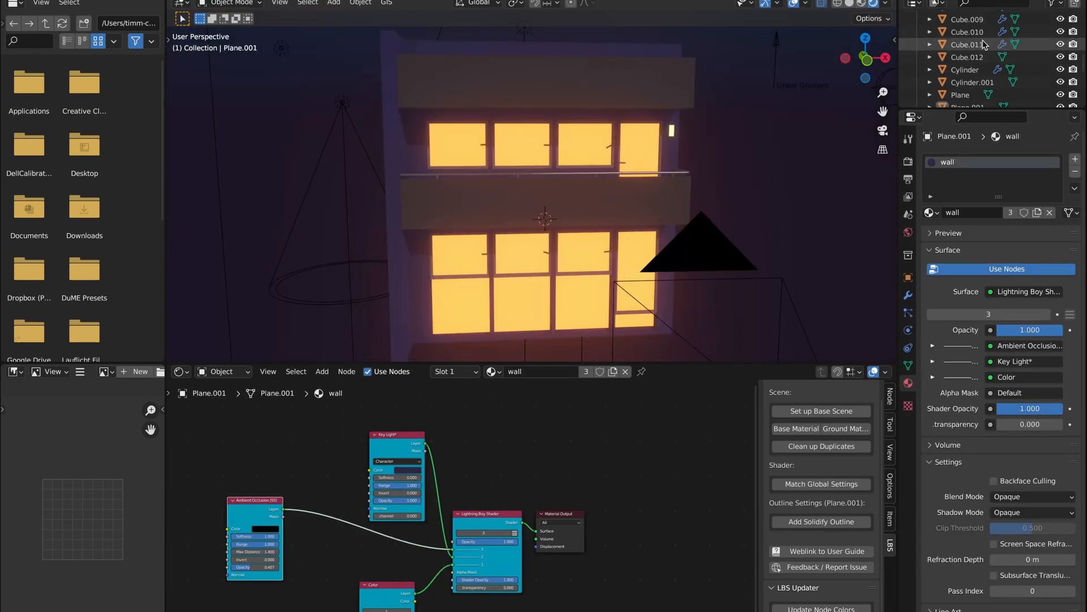
Rename the collection holding the building objects to house and collapse it together with the Lightning Boy Shader collection
scroll(984, 45, "up", 15)
double_click(1001, 31)
type("house")
key("Return")
left_click(917, 30)
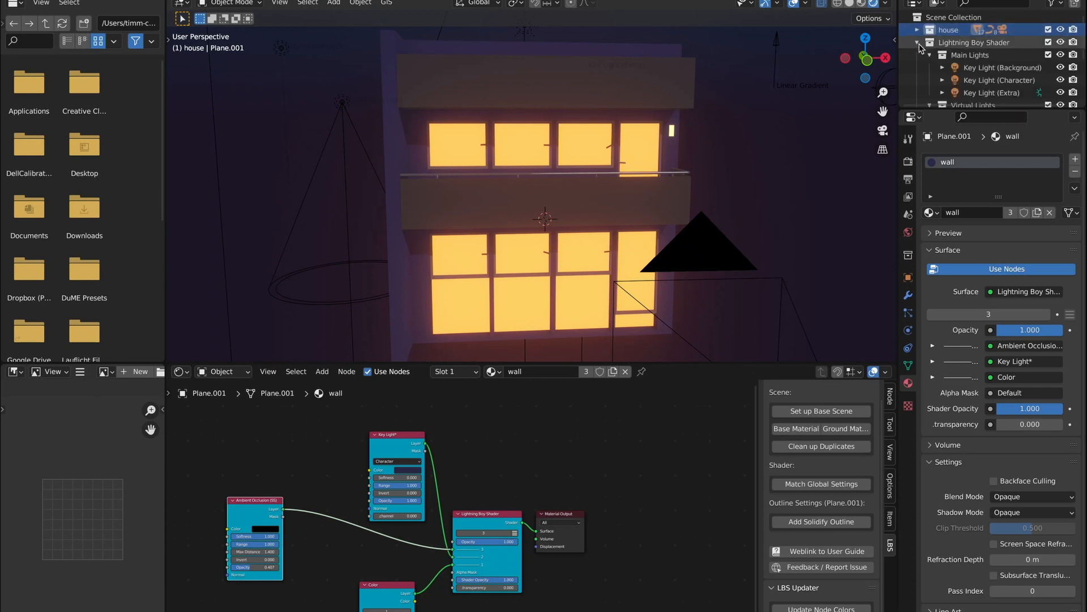
left_click(917, 43)
Create a collection named outline and add a blank Grease Pencil object to it
right_click(950, 74)
left_click(949, 74)
key("shift+a")
mouse_move(497, 304)
left_click(586, 304)
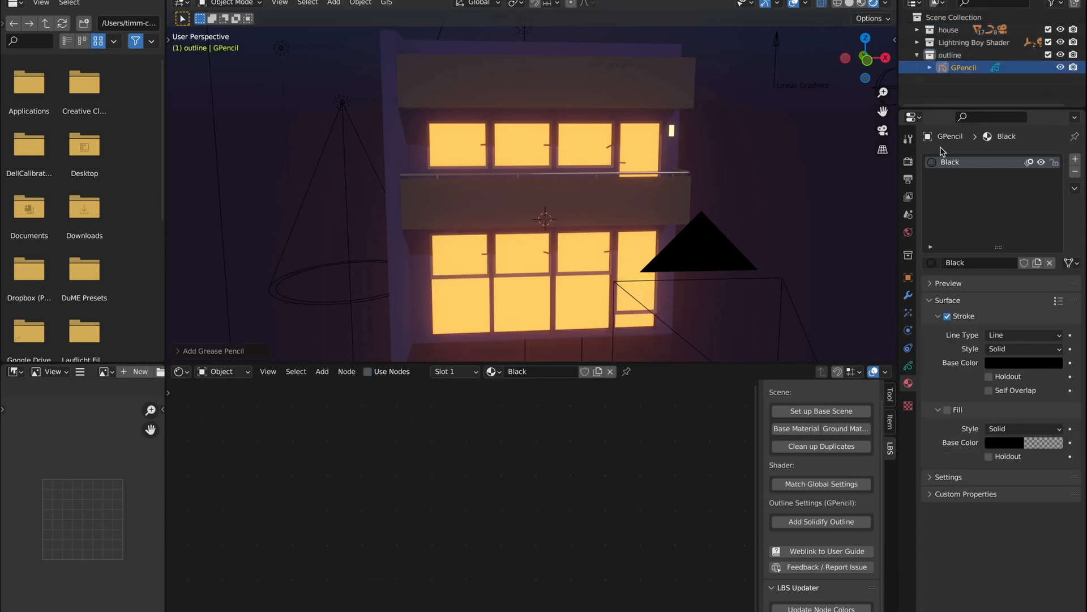
Rename the Grease Pencil's material to outline and add a Line Art modifier using collection house, layer GP_Layer and that material
left_click(909, 366)
left_click(908, 295)
left_click(964, 160)
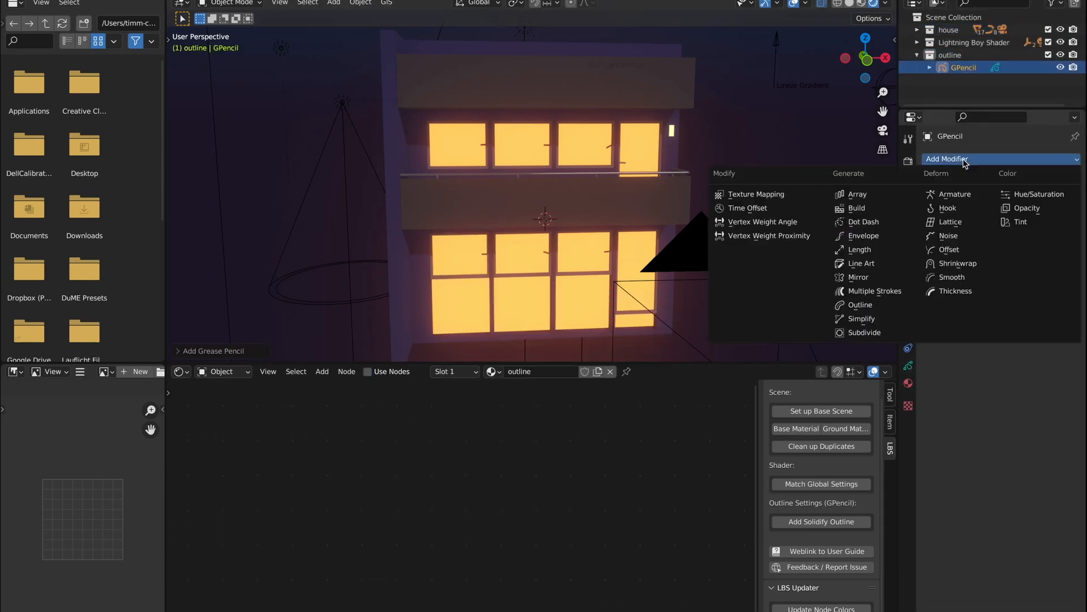
left_click(862, 263)
left_click(1013, 215)
left_click(1013, 230)
left_click(1016, 234)
left_click(1018, 249)
left_click(1021, 249)
left_click(1021, 265)
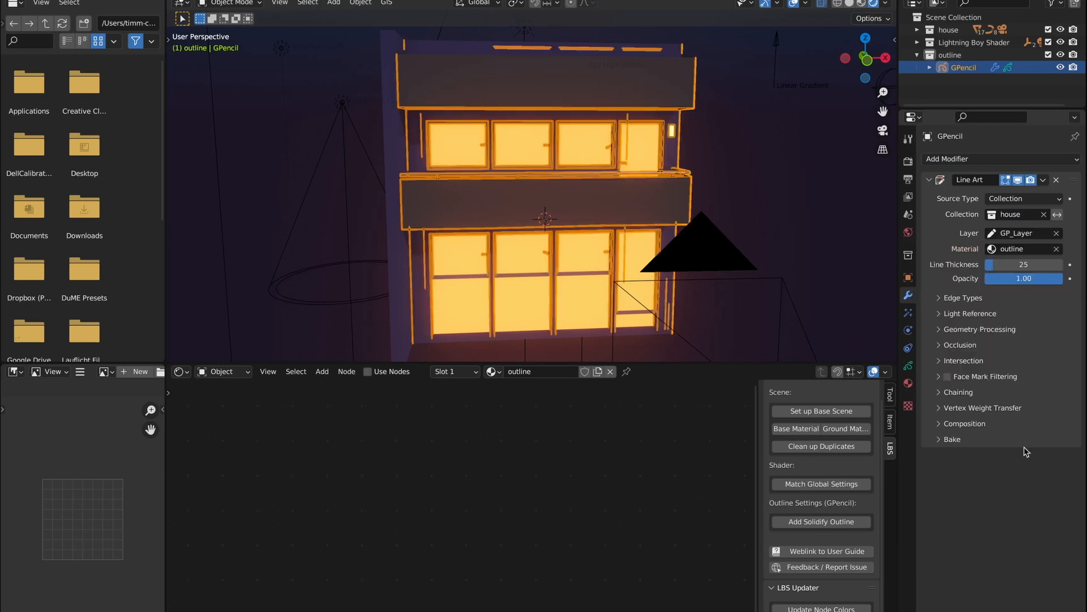
Rename the Grease Pencil layer to outline and the house collection to house.with.outlines
left_click(910, 367)
key("alt+a")
scroll(569, 206, "down", 10)
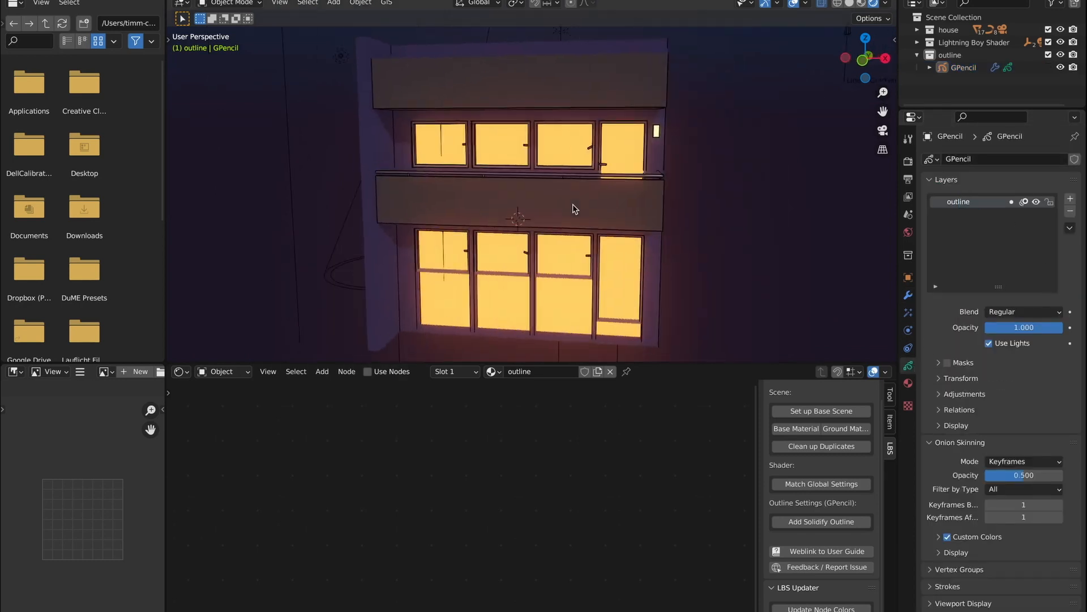
key("KP_0")
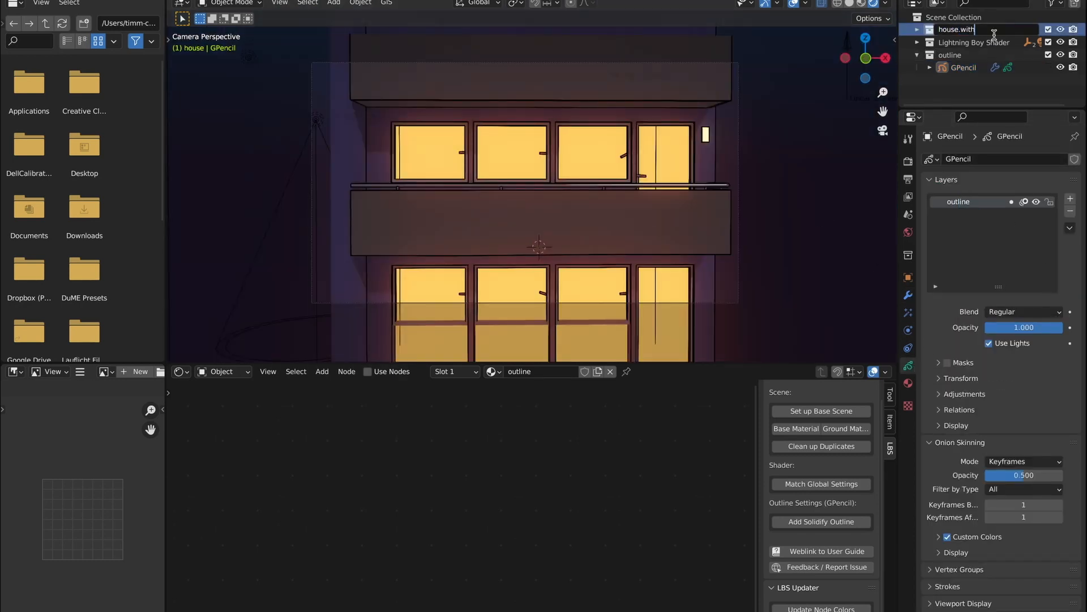
type(".outlines")
key("Return")
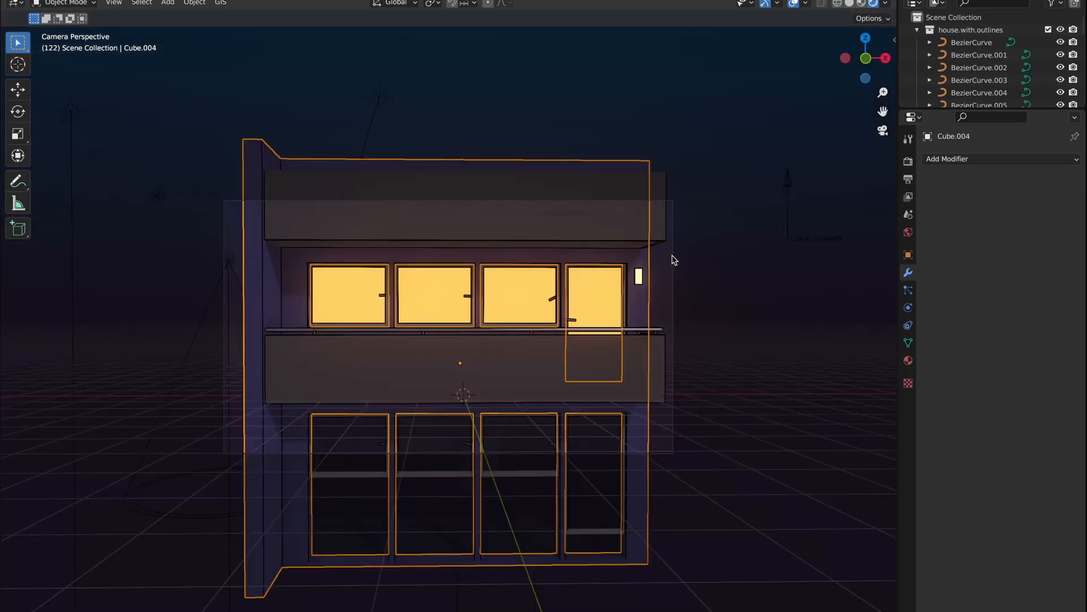
Render the current frame to examine the outlines, and close the render result
scroll(674, 260, "up", 3)
key("F12")
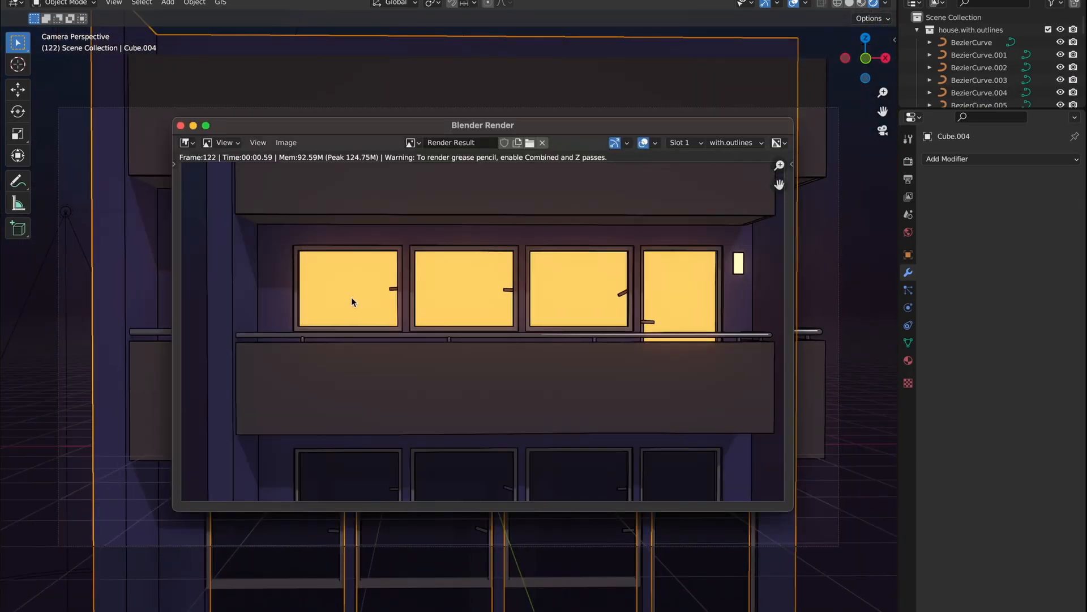
key("Escape")
Shift the balcony floor slabs slightly along the Z axis
middle_click_drag(318, 333, 385, 338)
left_click(383, 436)
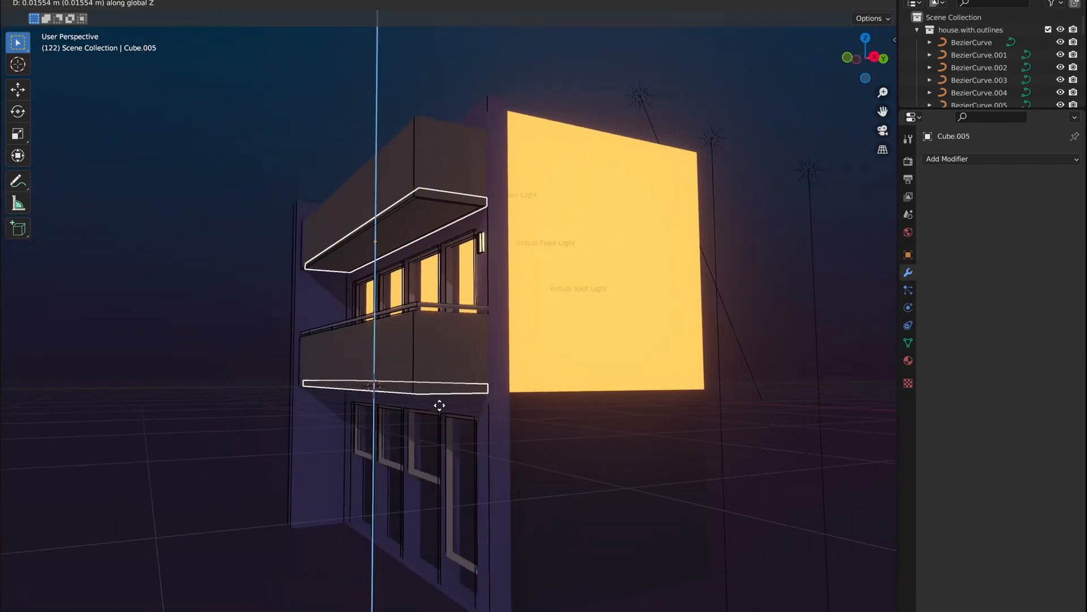
middle_click_drag(437, 405, 624, 364)
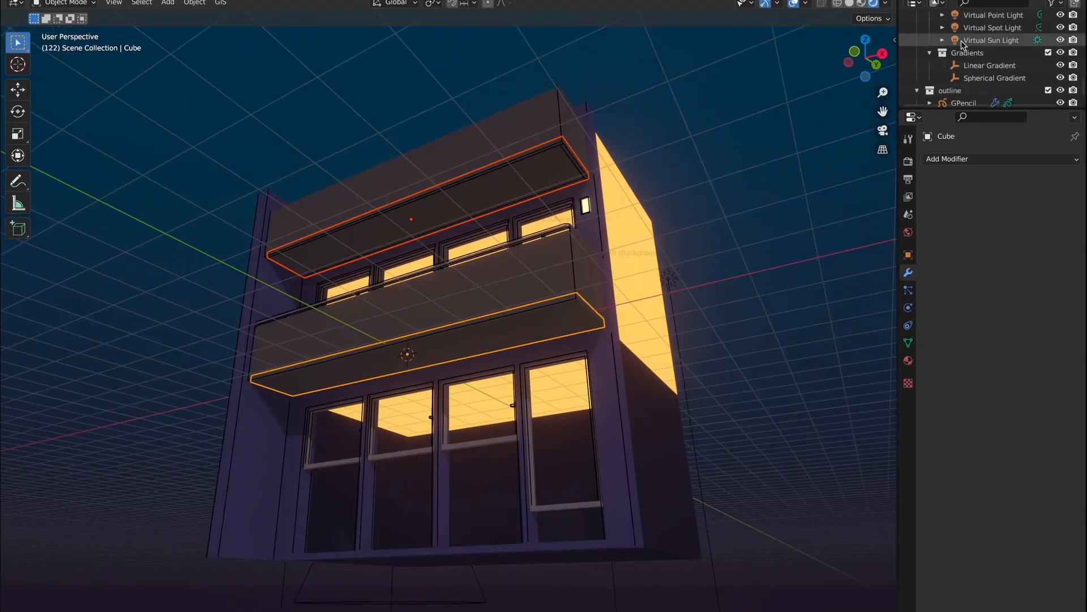
Enlarge the object list, make Plane.001 in the house.no.outlines collection visible, and return to the camera view
left_click_drag(991, 111, 991, 346)
scroll(992, 292, "up", 3)
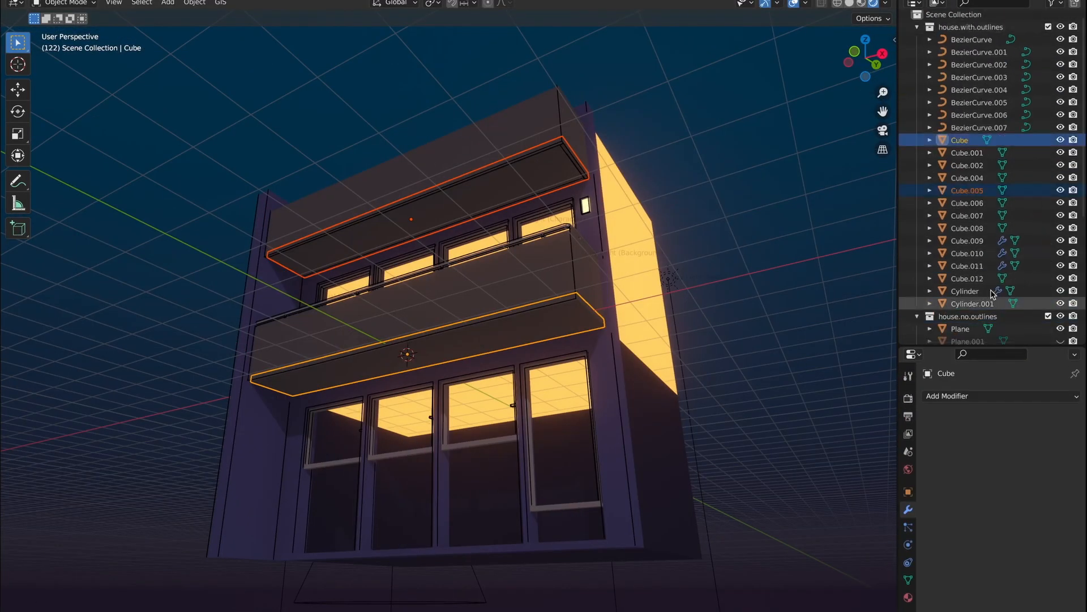
scroll(992, 294, "down", 2)
left_click(964, 269)
left_click(966, 282)
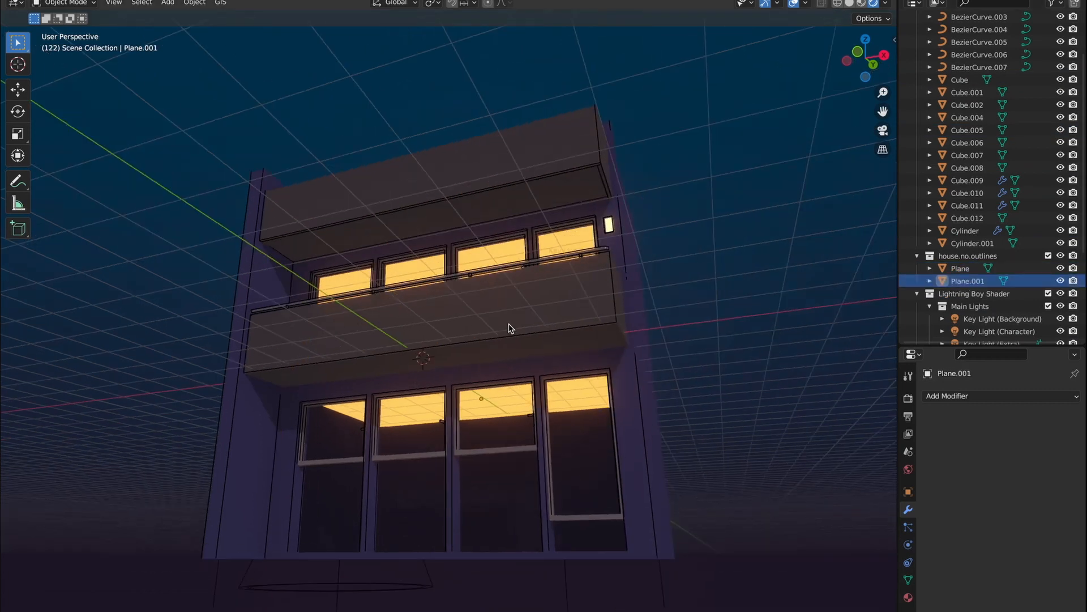
middle_click_drag(509, 326, 512, 329)
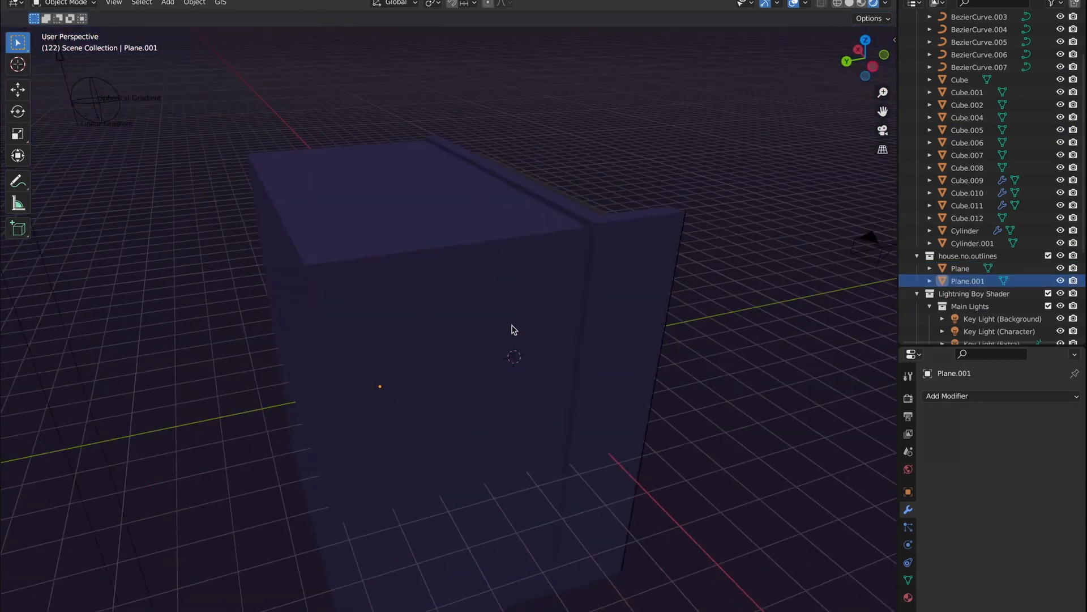
key("KP_0")
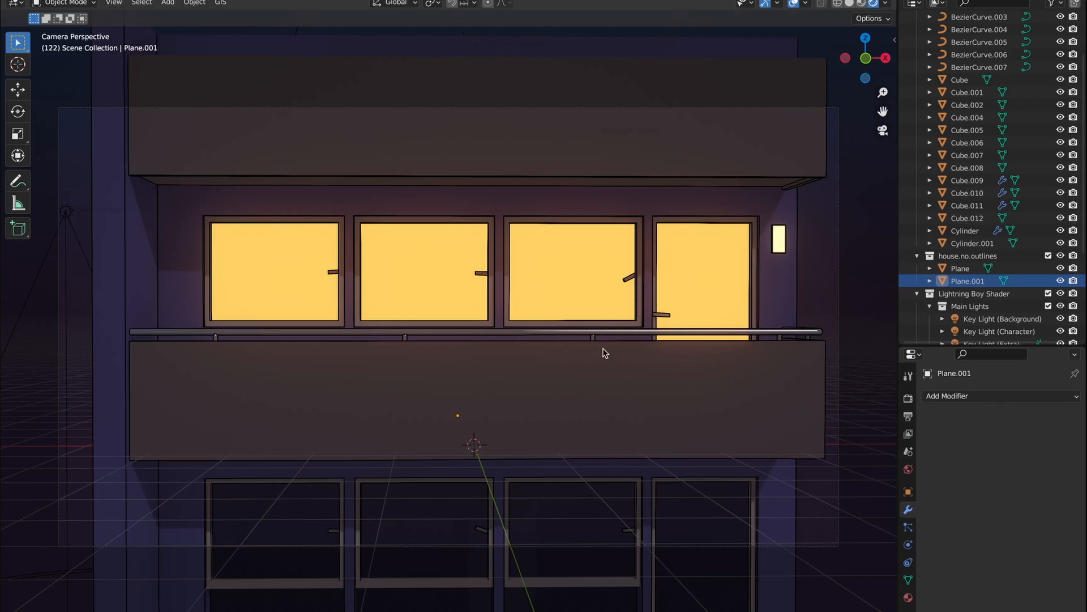
left_click(434, 393)
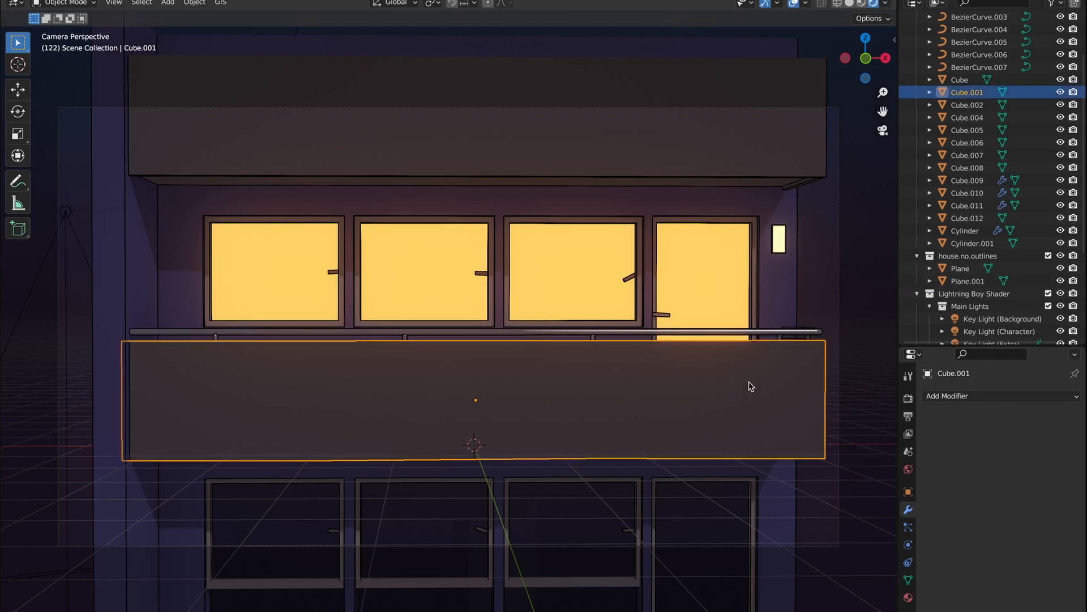
key("h")
key("alt+h")
Deselect everything and save the scene as a new file
key("alt+a")
key("ctrl+shift+s")
key("Return")
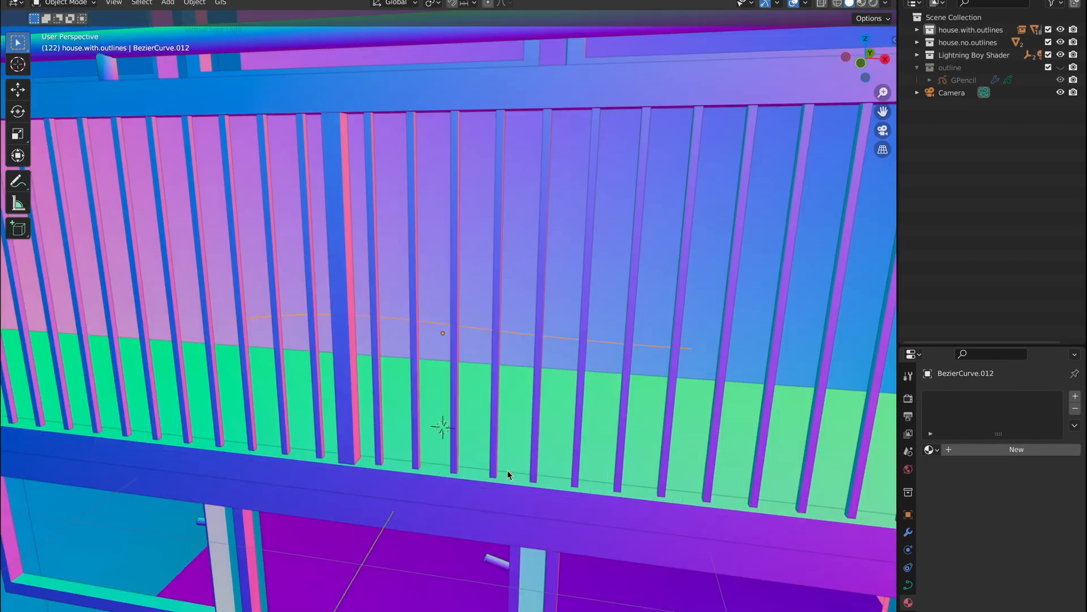
Move the new Bézier curve up along Z to the balcony's top rail
key("KP_1")
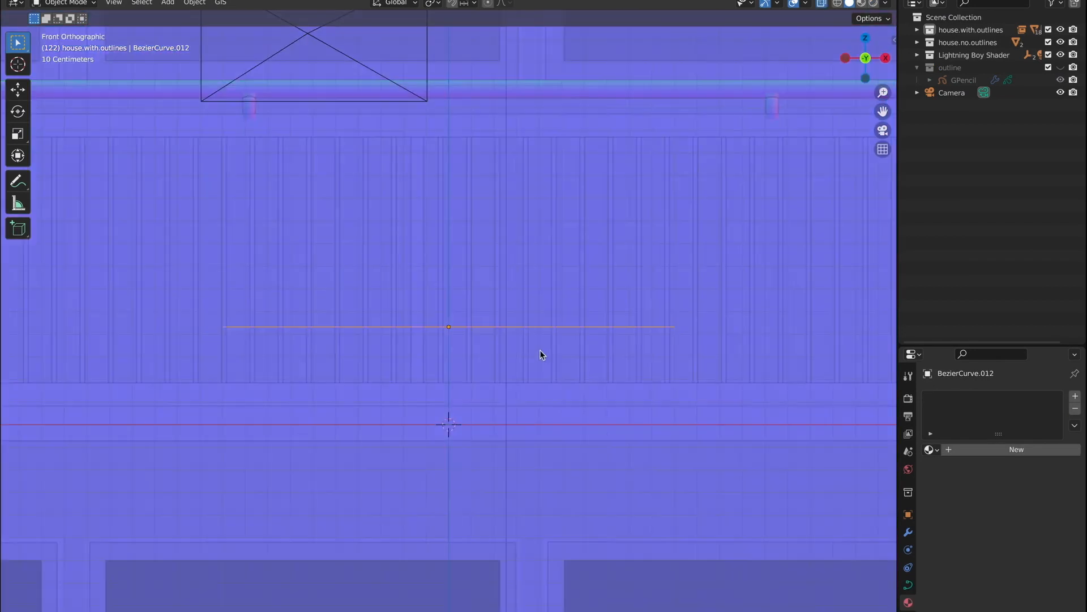
key("g")
key("z")
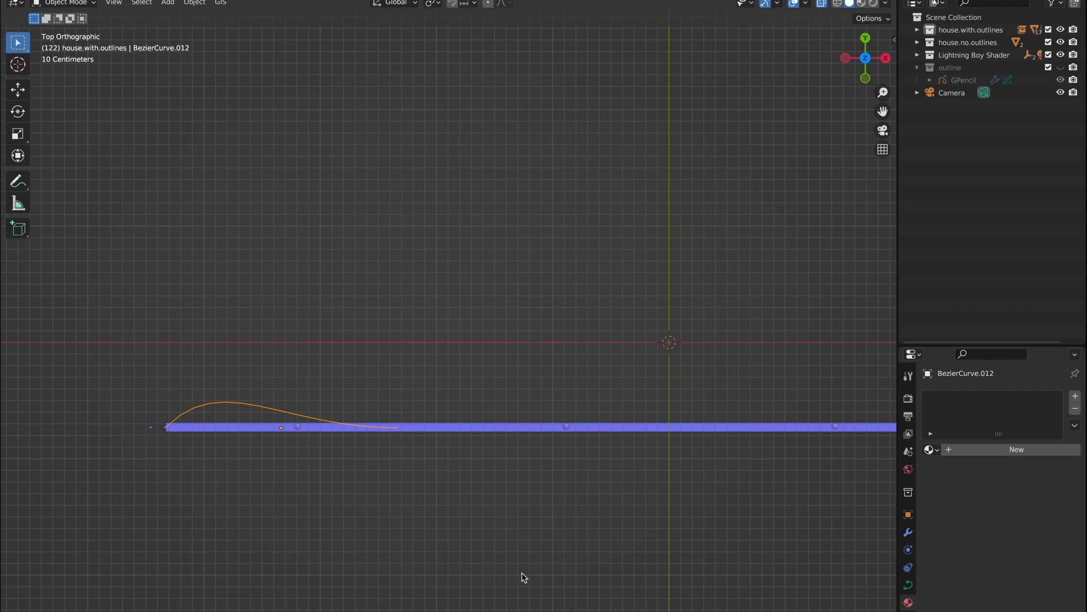
Position the new curve's control points and handles so it weaves along the front rail toward the corner
key("Tab")
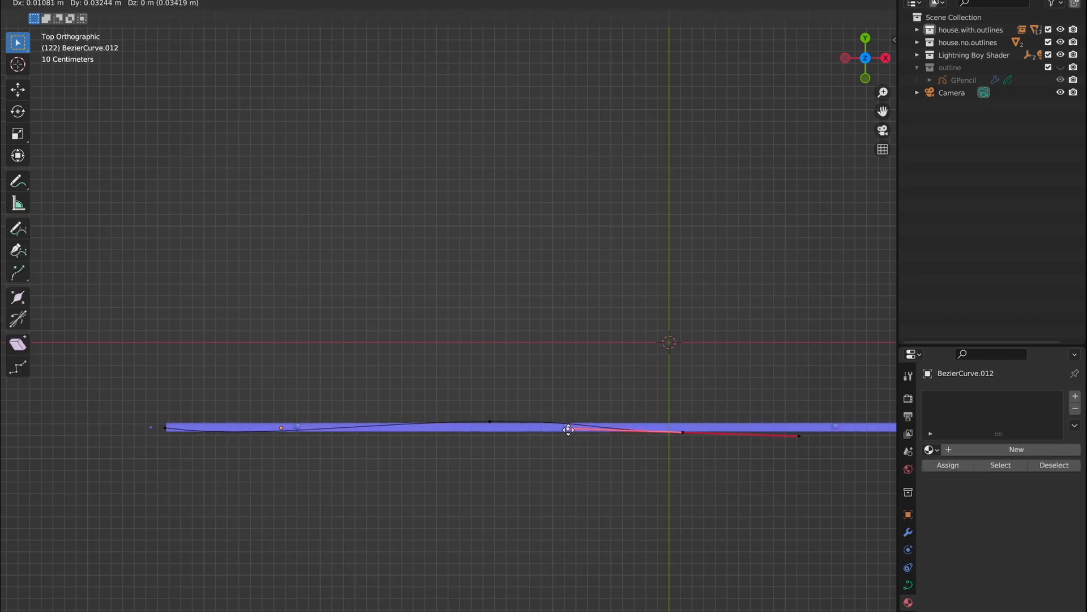
left_click(744, 444)
scroll(711, 465, "up", 15, "ctrl")
key("g")
left_click(582, 449)
scroll(583, 470, "up", 18, "ctrl")
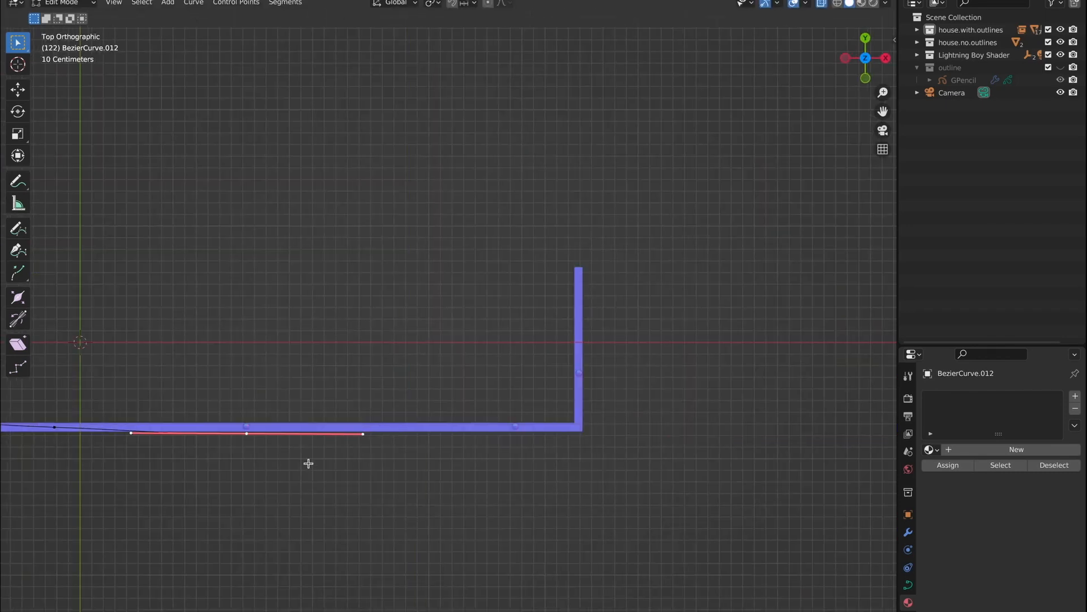
key("g")
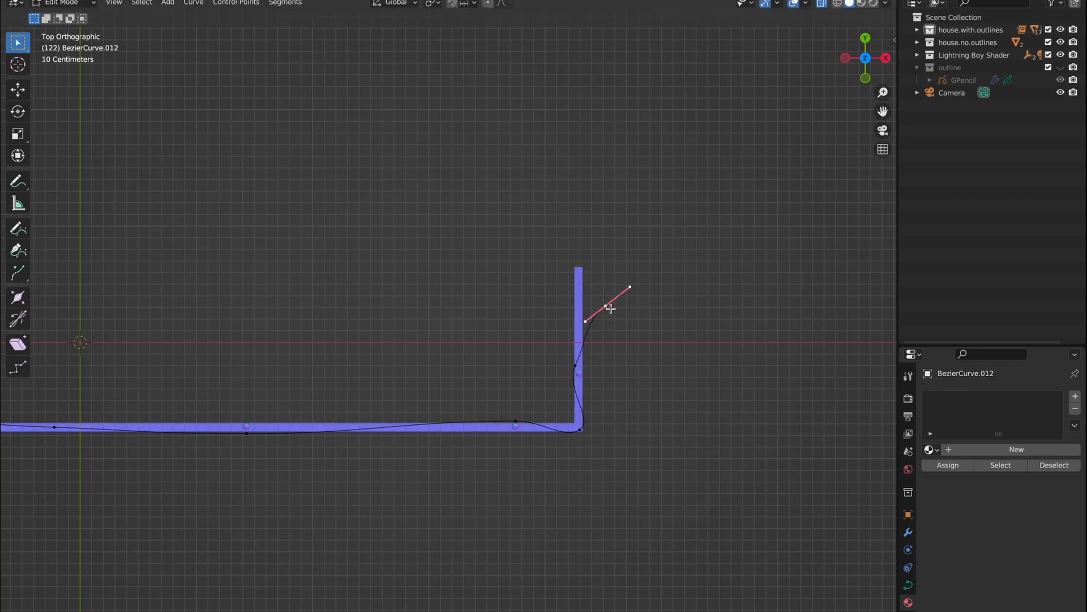
Delete the curve points past the railing corner and extend the curve's end about 1.6 m down in front of the bars
key("x")
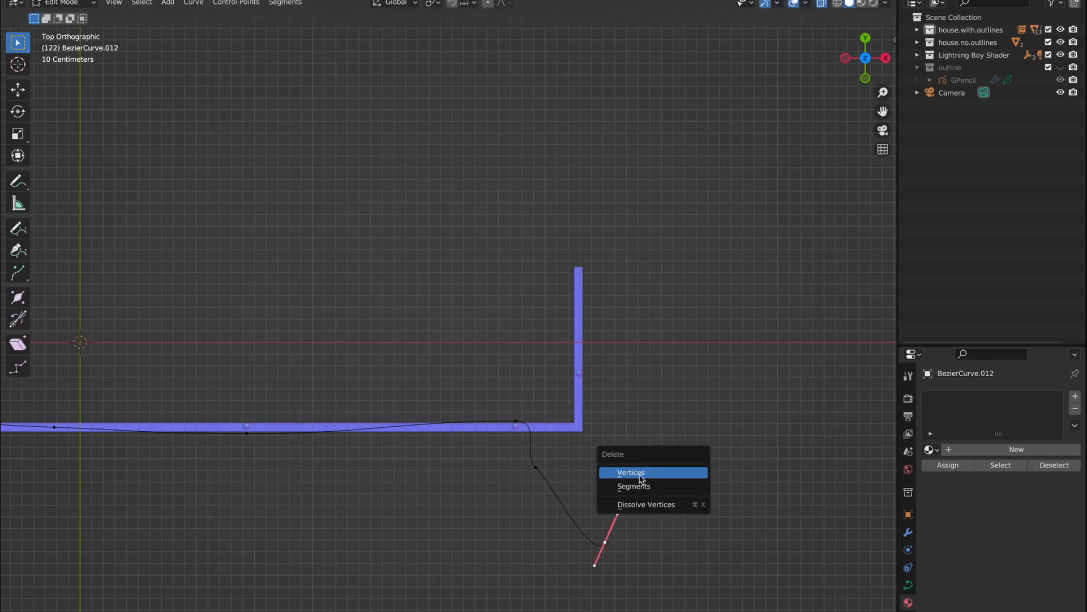
left_click(688, 472)
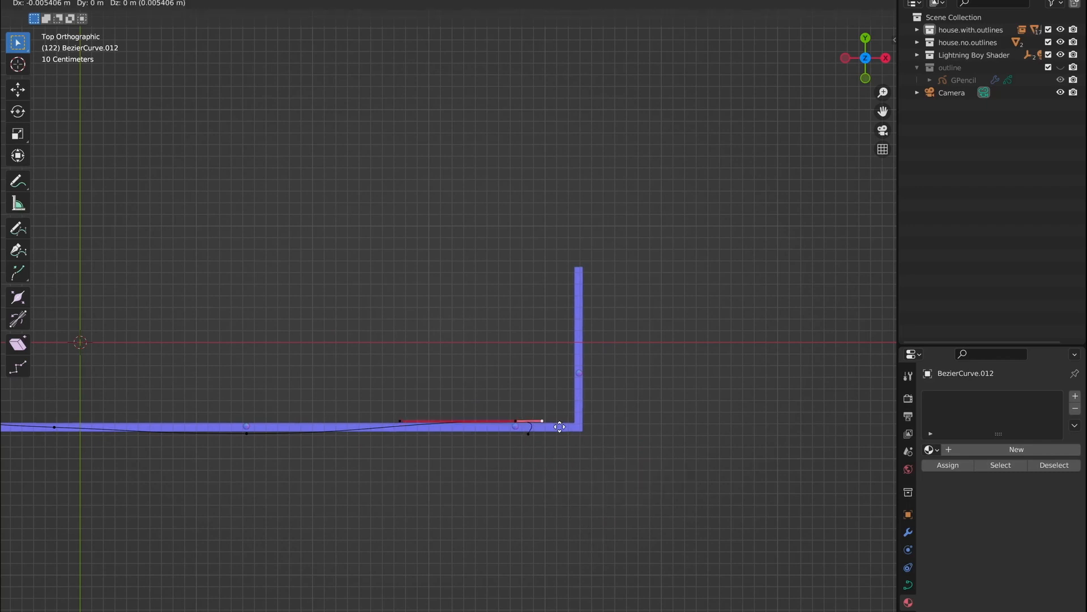
left_click(525, 435)
key("KP_1")
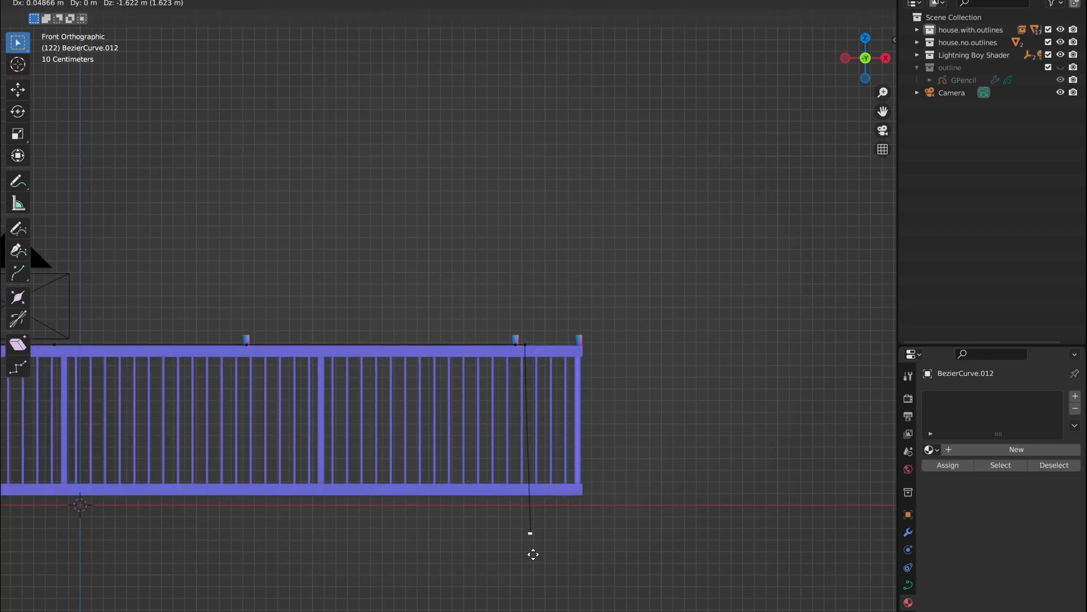
key("KP_3")
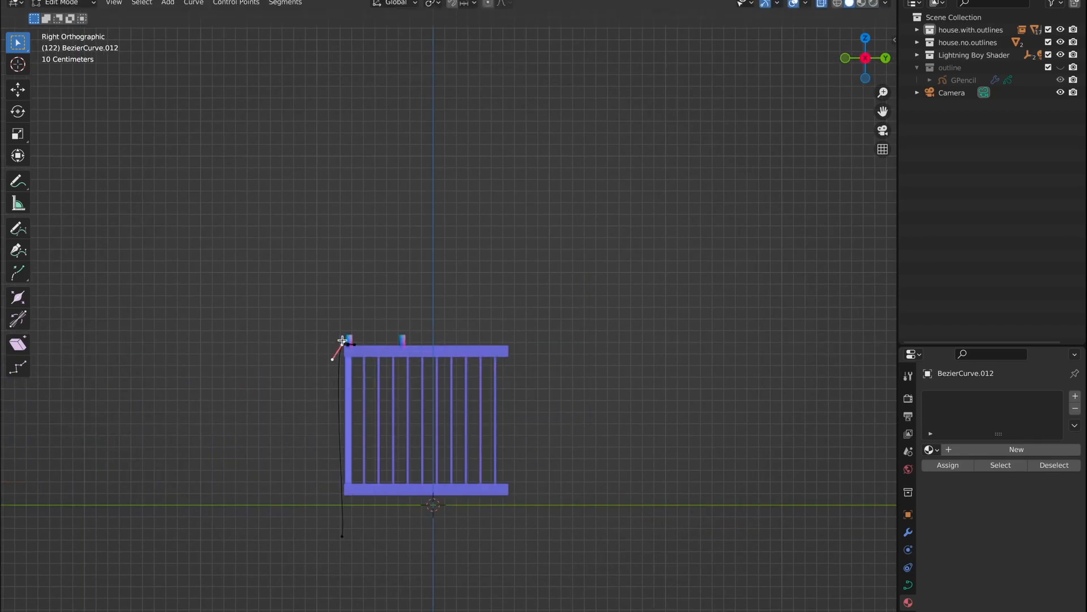
Shape the curve's bend over the top rail and adjust the handles at its hanging lower end
key("KP_Decimal")
middle_click_drag(628, 266, 665, 279)
key("KP_3")
key("g")
left_click(580, 204)
left_click(322, 576)
key("g")
left_click(467, 370)
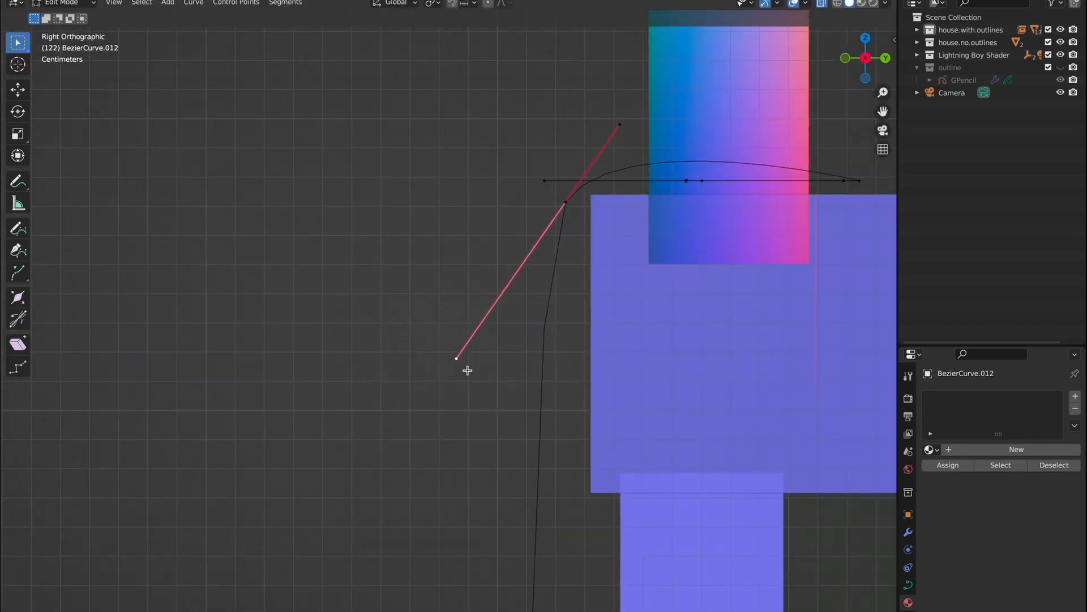
scroll(467, 370, "down", 6)
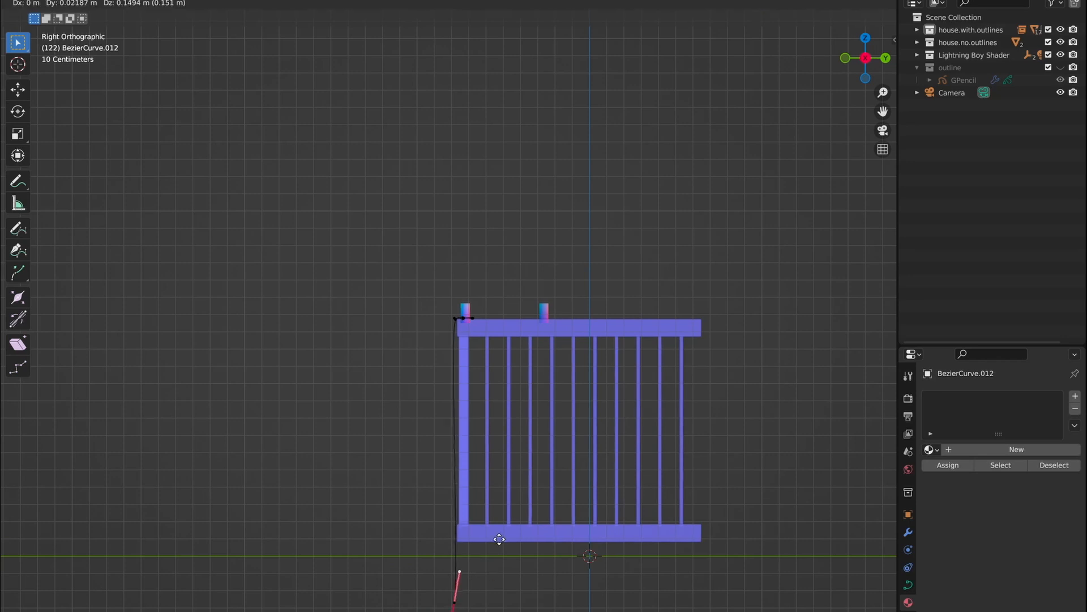
key("KP_1")
left_click(492, 607)
Lower the curve's control point at the front railing post along Z so the curve sags below the top rail
middle_click_drag(493, 606, 307, 264)
key("KP_1")
key("g")
key("z")
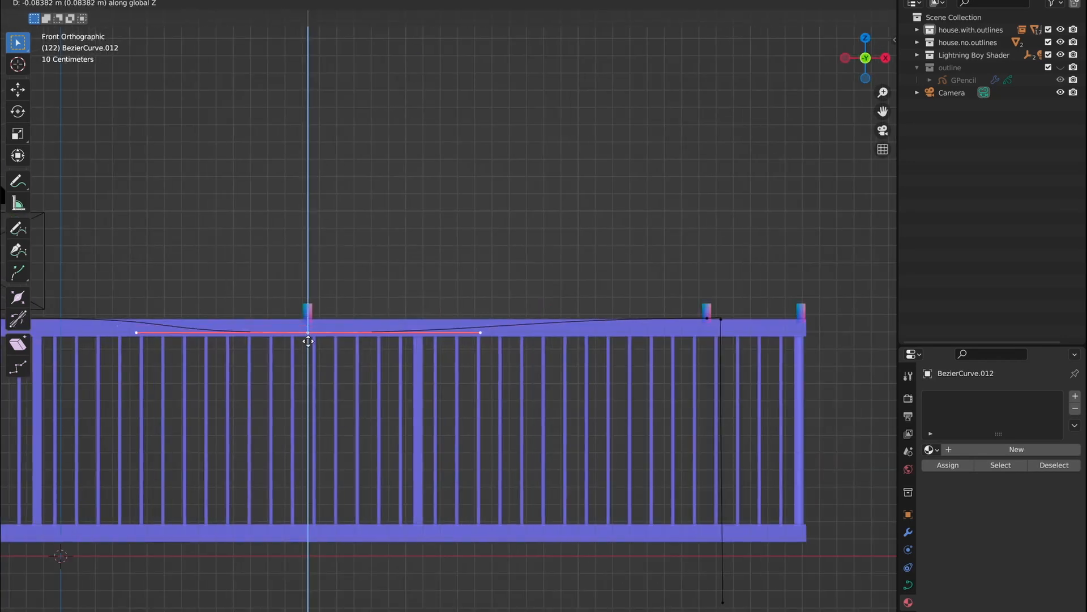
left_click(307, 373)
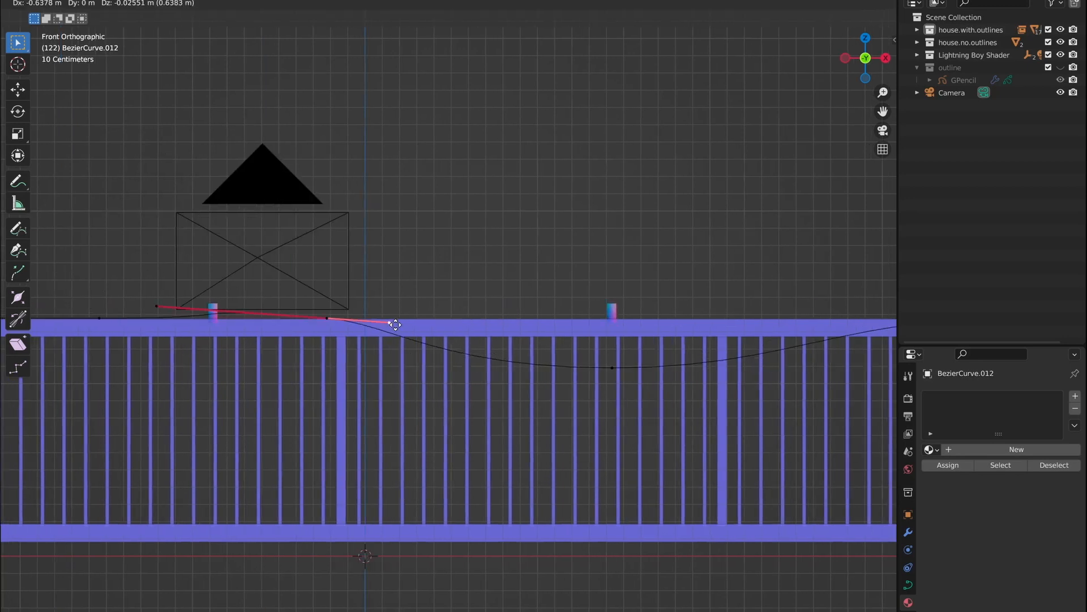
Lower the curve's control point between the second and third hooks below the top rail and tilt its handles to shape the sag
left_click(99, 317)
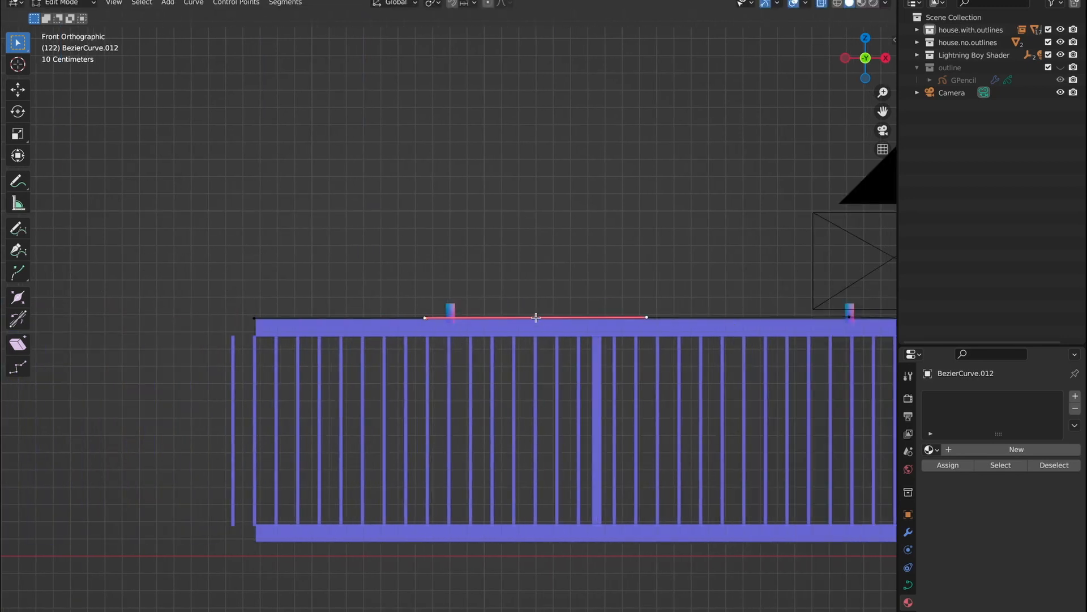
key("g")
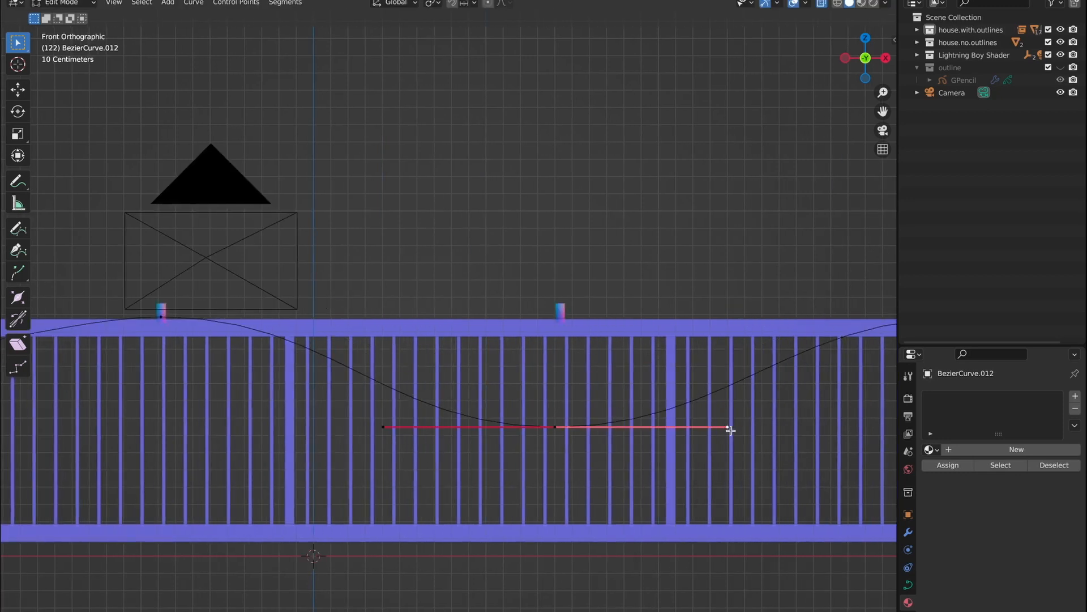
key("r")
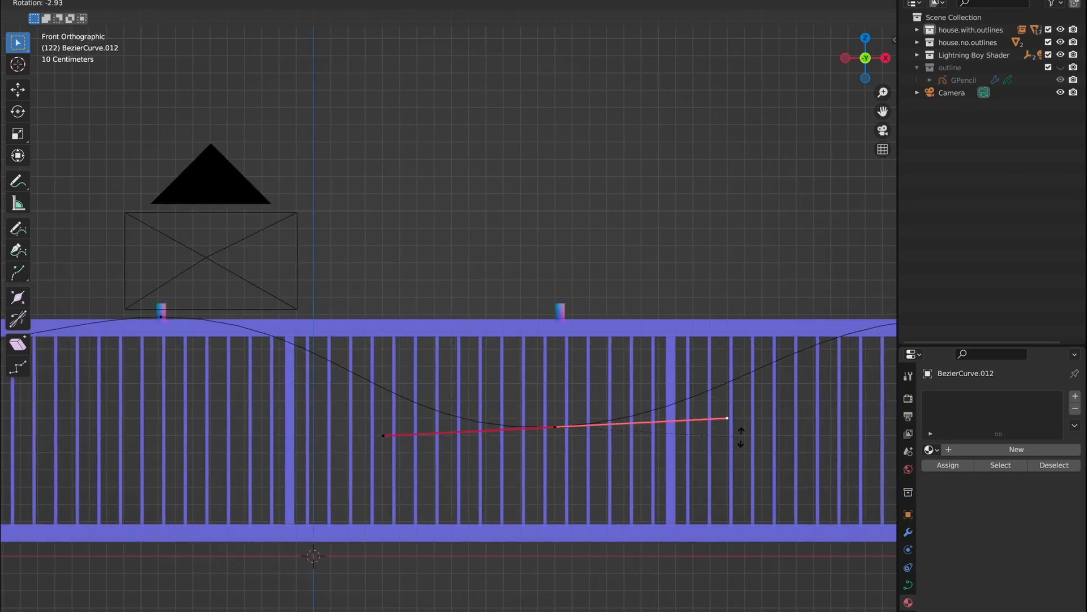
left_click(741, 437)
left_click(391, 437)
key("g")
left_click(415, 440)
Lower the curve's control point between the first two hooks slightly below the top rail for a shallower sag
middle_click_drag(589, 487, 465, 238)
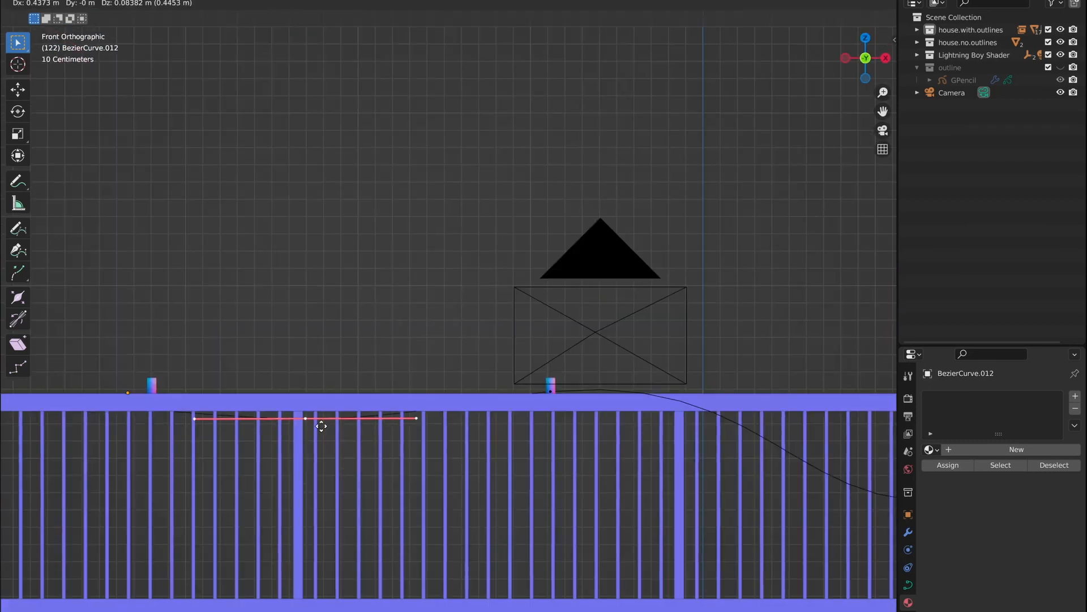
left_click(321, 426)
middle_click_drag(321, 426, 485, 493)
left_click(486, 493)
Position the curve's starting end behind the front railing, beside the first hook
key("KP_7")
middle_click_drag(396, 246, 495, 501)
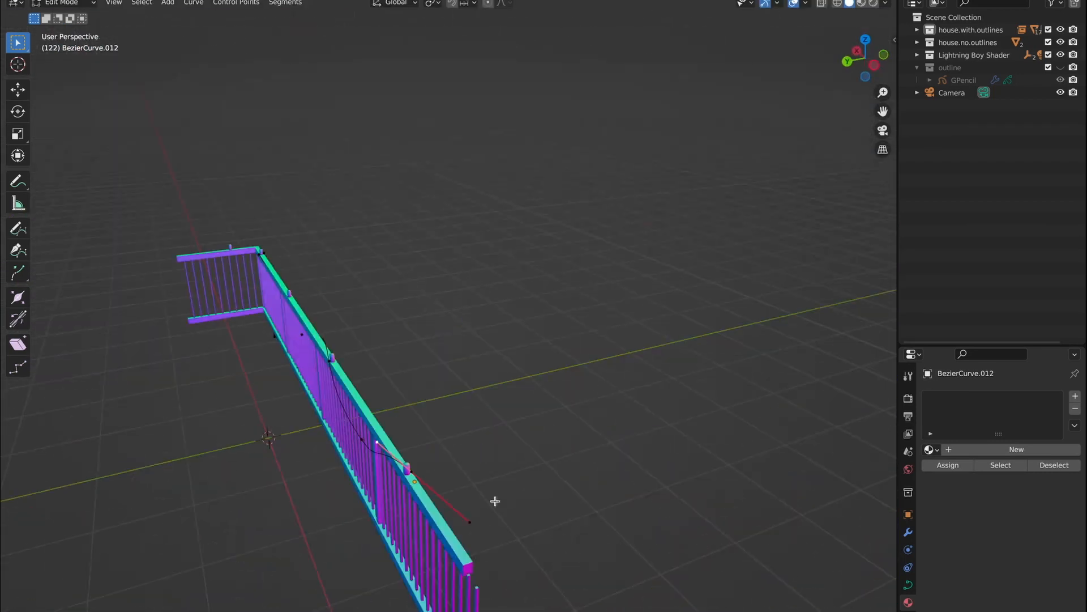
key("KP_7")
key("g")
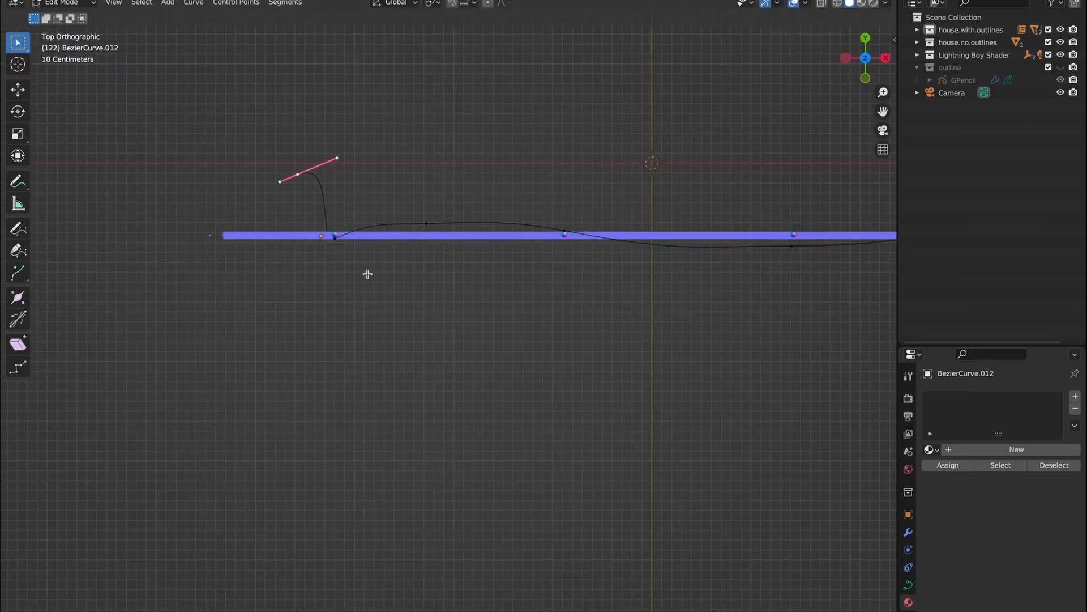
key("KP_1")
left_click(321, 403)
middle_click_drag(321, 403, 412, 446)
key("KP_Decimal")
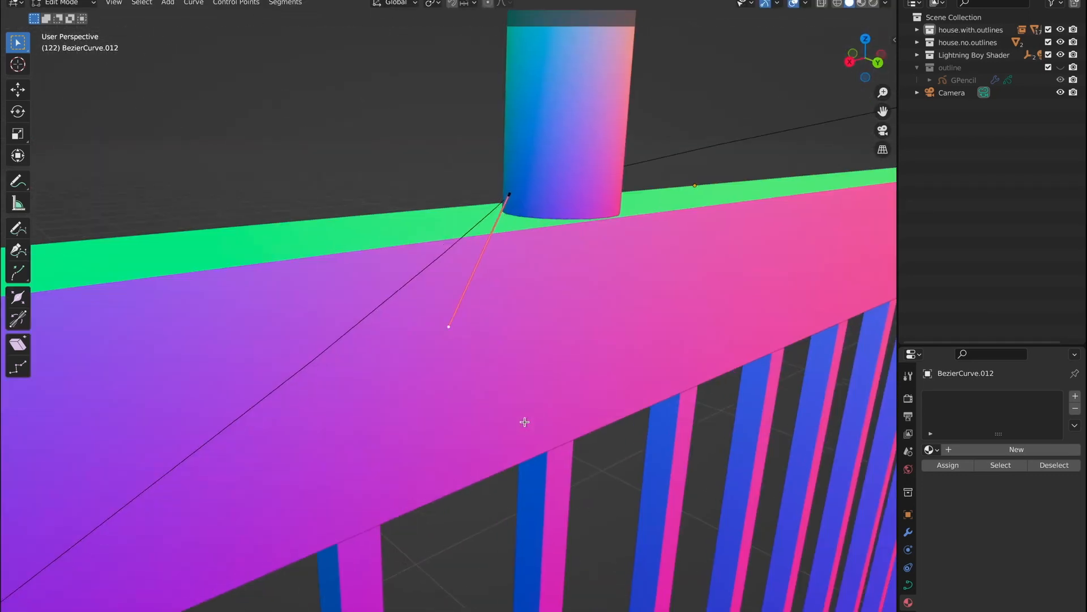
Rotate and adjust the curve handles at the first hook so the curve bends around it
key("KP_7")
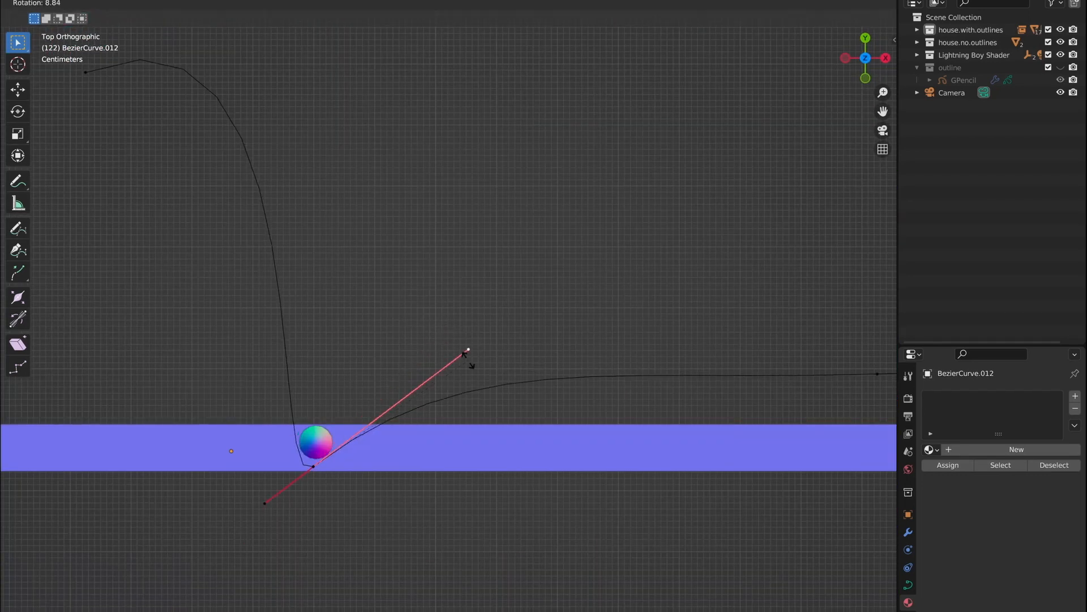
key("KP_1")
key("r")
left_click(495, 323)
middle_click_drag(495, 323, 359, 357)
left_click(182, 315)
key("KP_7")
middle_click_drag(600, 407, 651, 415)
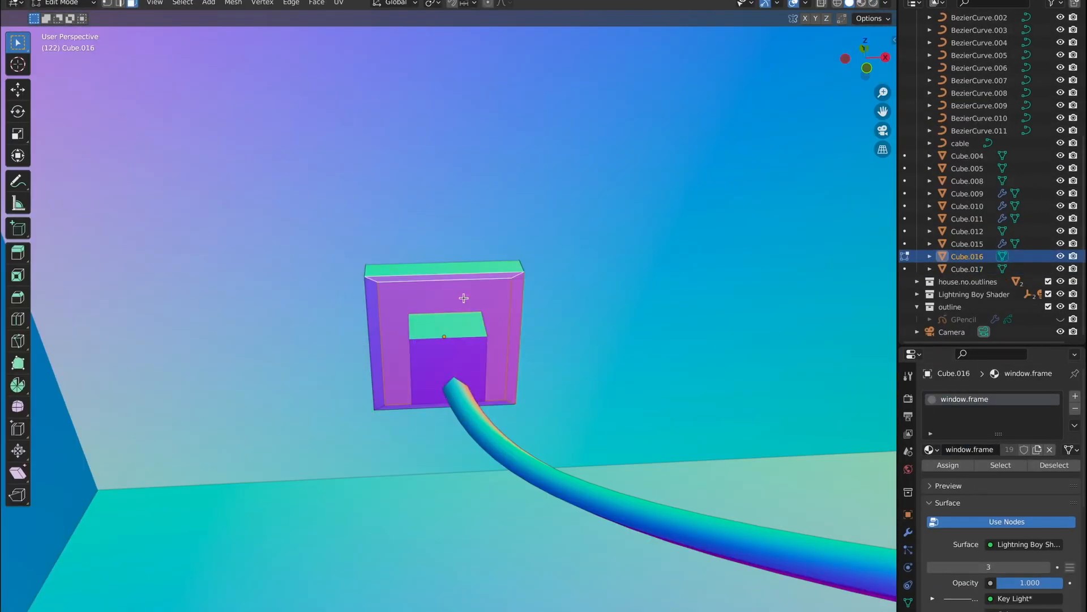
Add a modifier to the wall socket mesh
left_click(908, 532)
left_click(1002, 395)
left_click(838, 325)
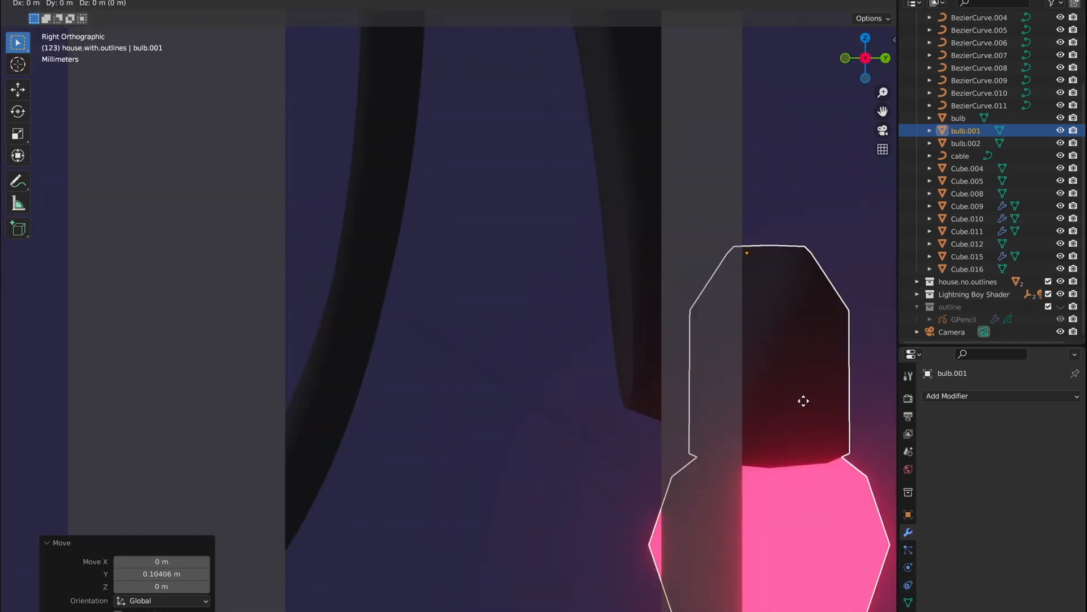
Align the bulb with the cable along Y and place further bulb copies along the front rail past the second hook
left_click(772, 383)
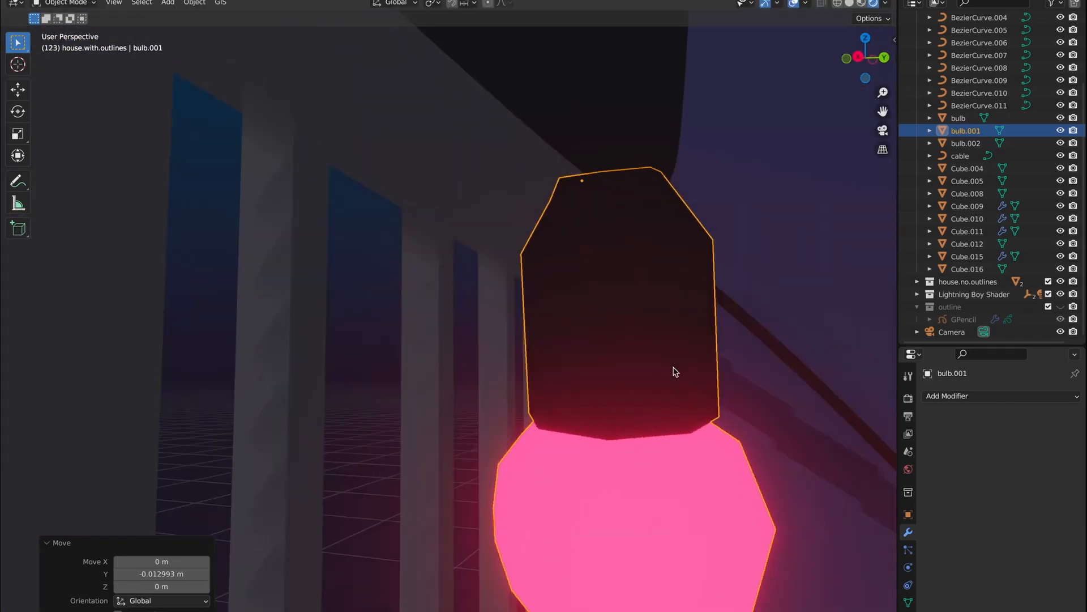
left_click(497, 418)
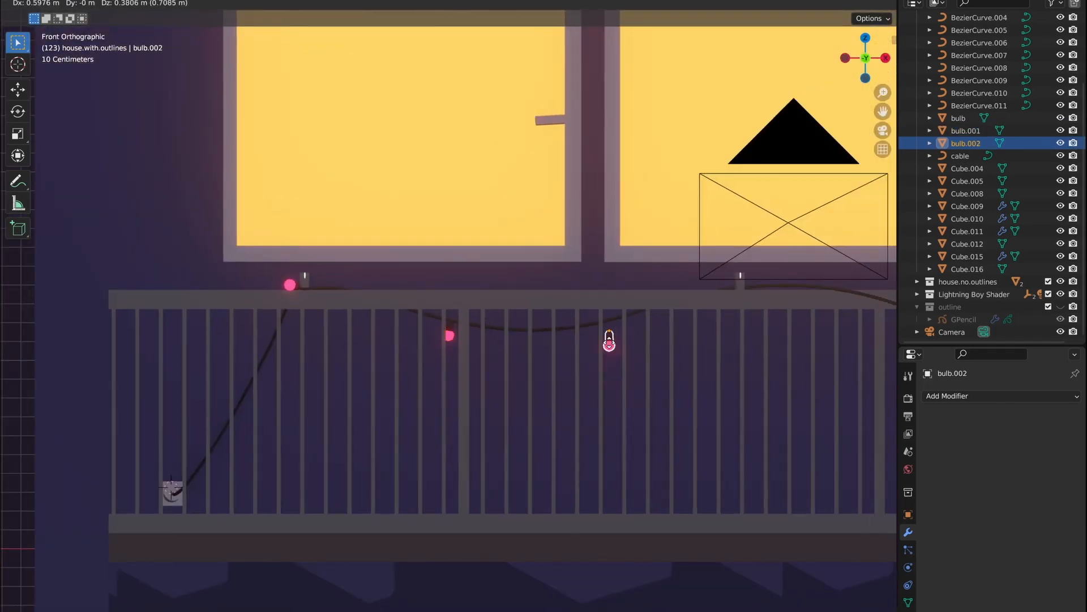
left_click(766, 305)
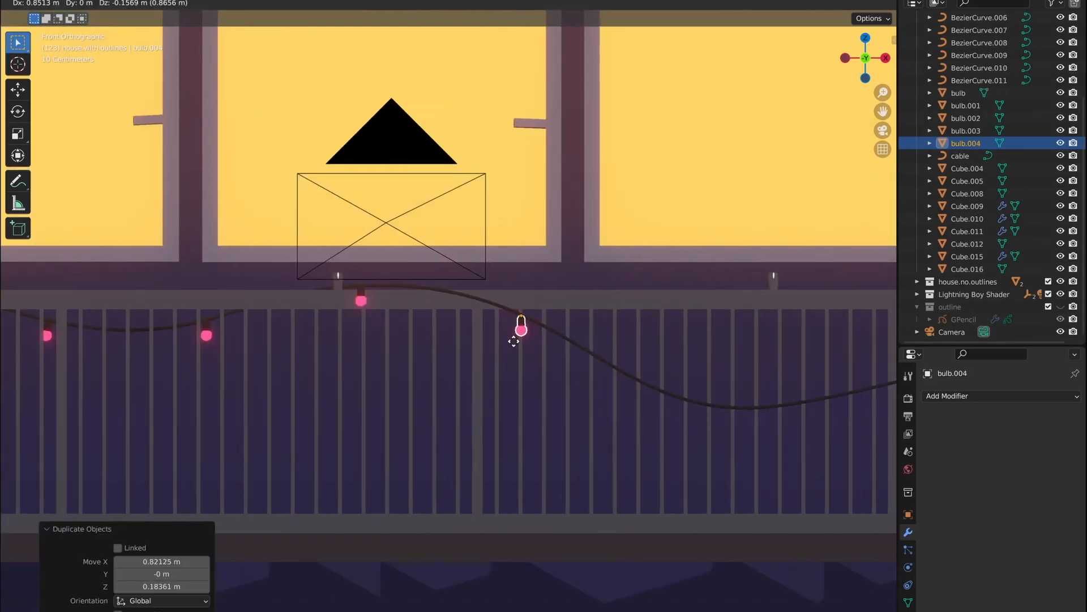
left_click(517, 341)
Continue duplicating bulbs through the cable's deep sag and down its hanging end
key("shift+d")
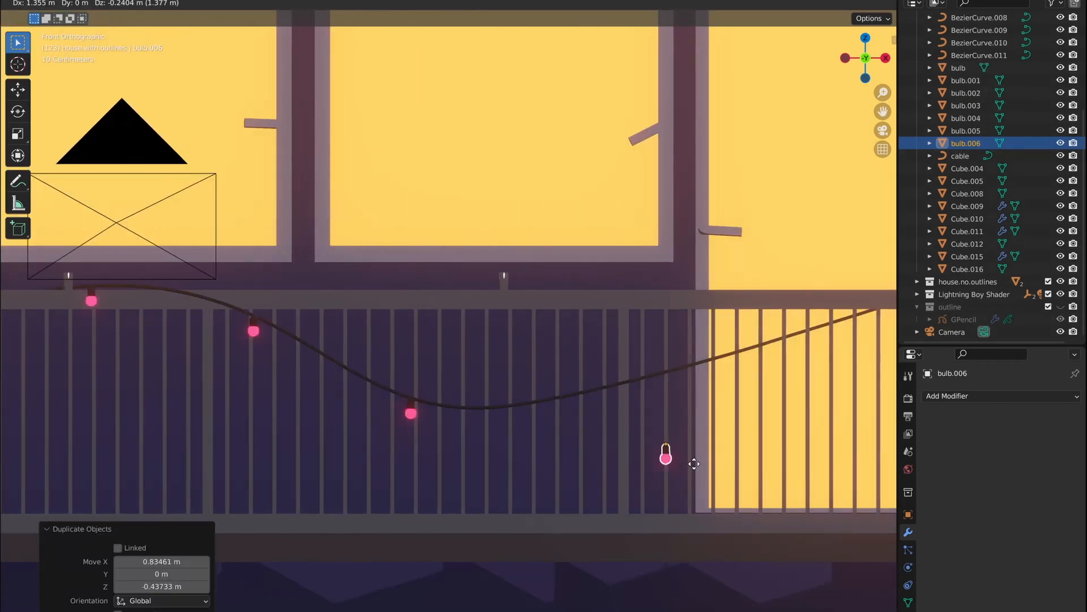
left_click(629, 420)
key("shift+d")
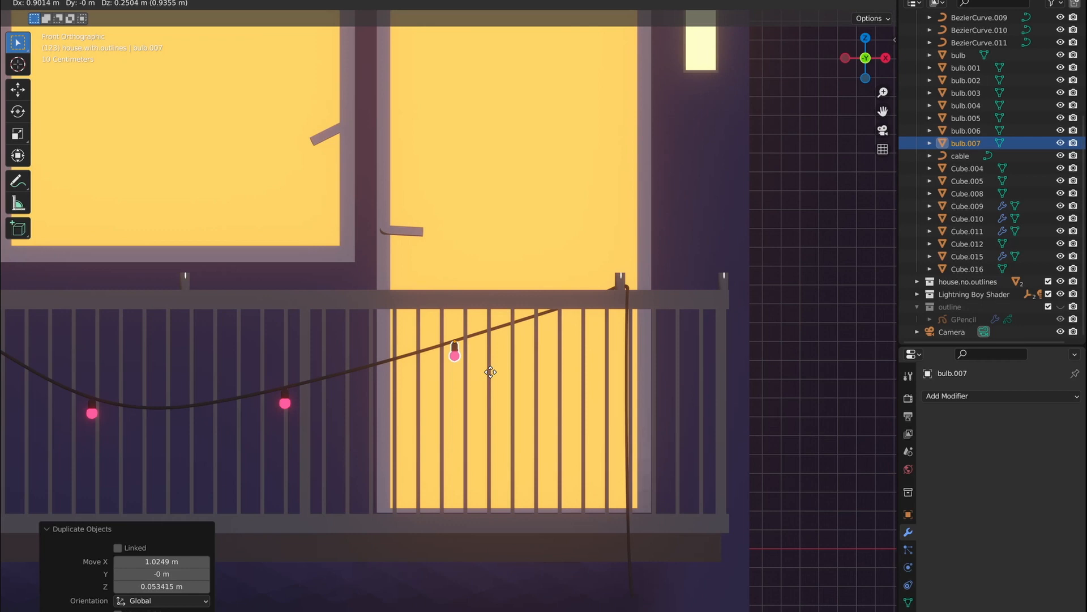
left_click(491, 372)
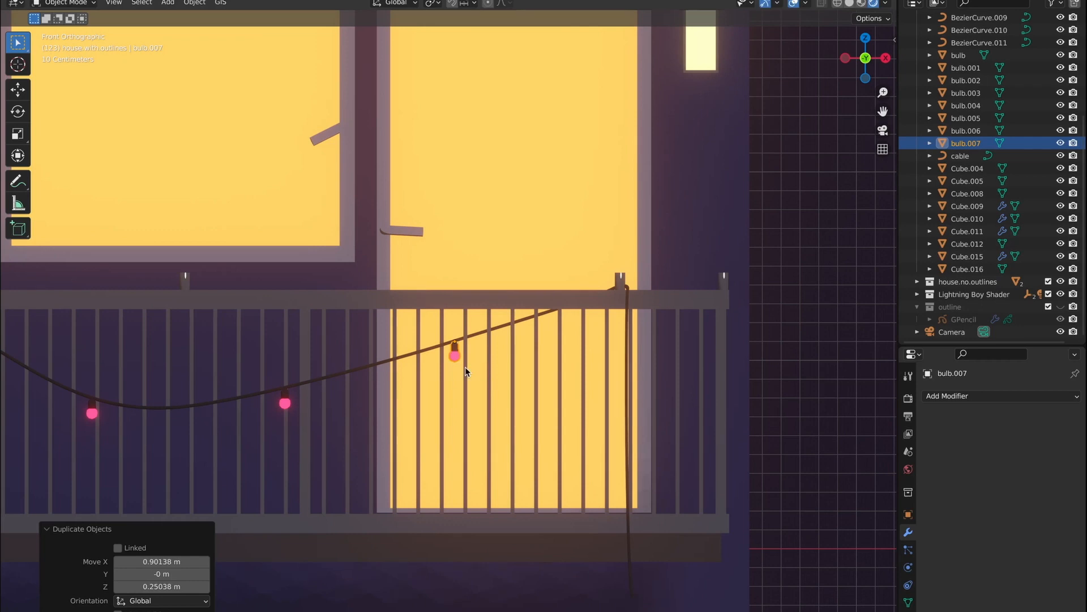
key("shift+d")
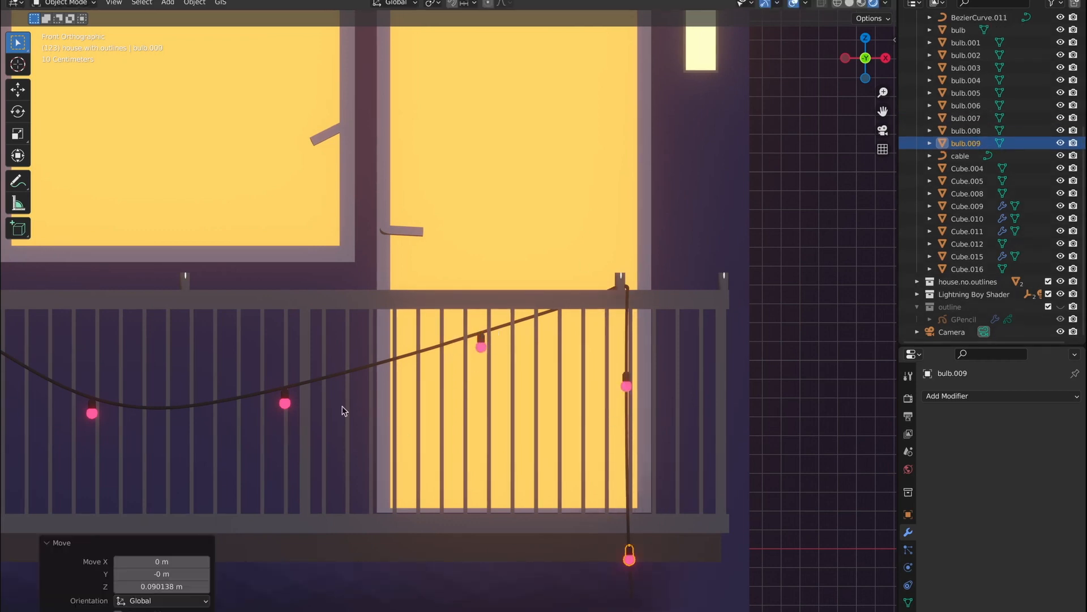
Shift individual bulbs to even out their spacing along the cable
scroll(179, 441, "down", 5)
scroll(253, 403, "up", 5)
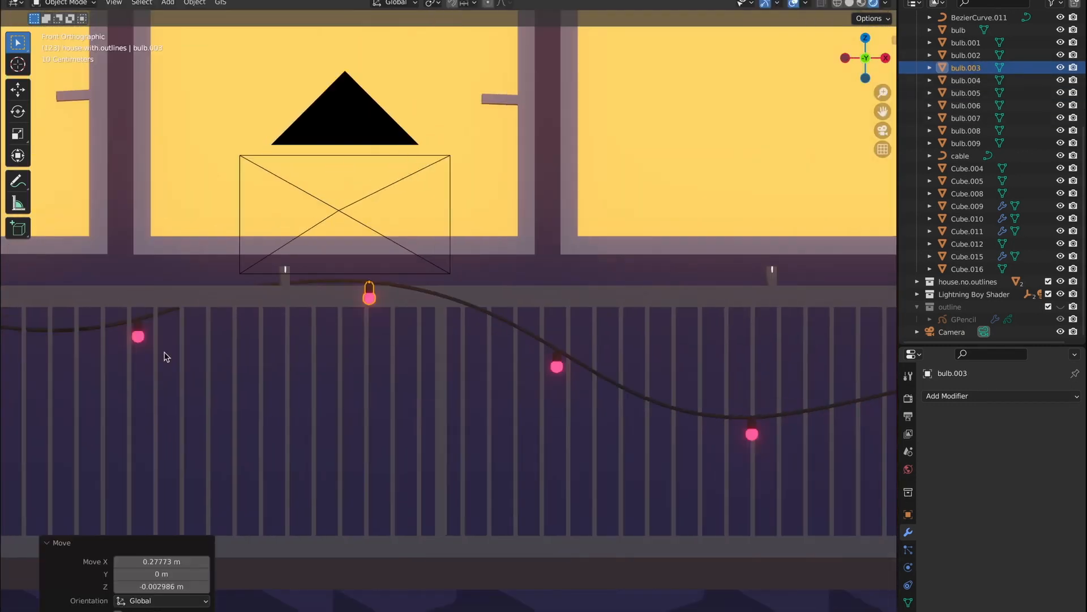
scroll(163, 356, "down", 5)
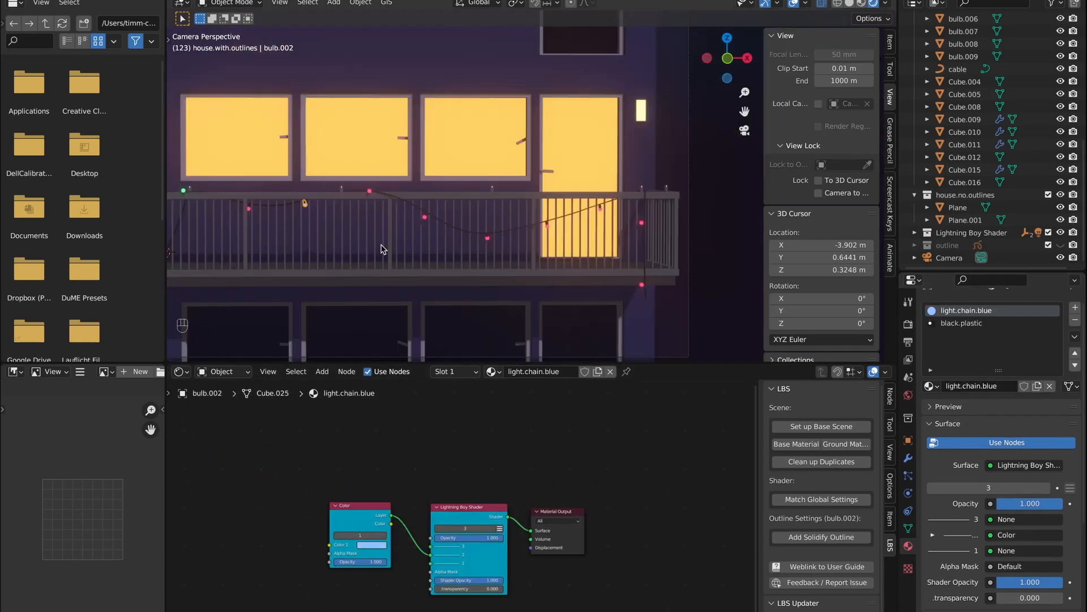
Replace the red material on selected bulbs with other light-chain colours and render the scene
left_click(930, 386)
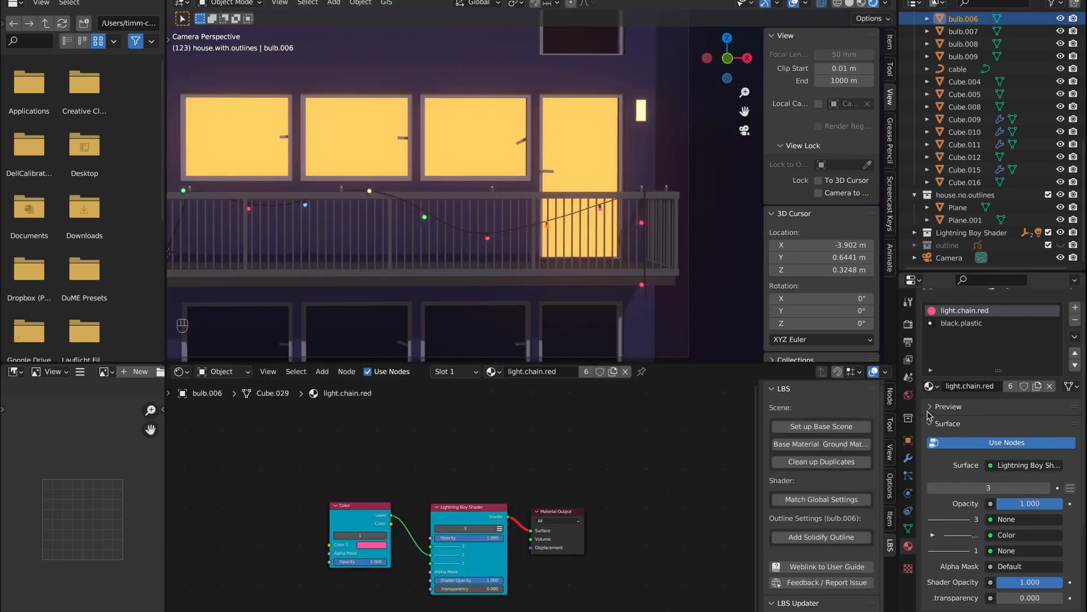
left_click(931, 385)
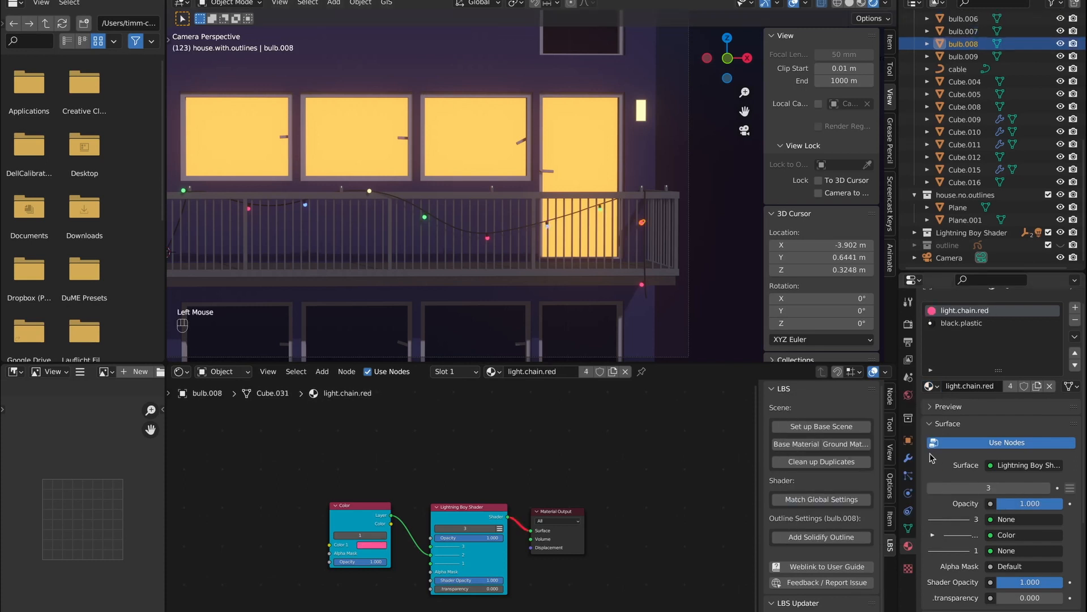
key("F12")
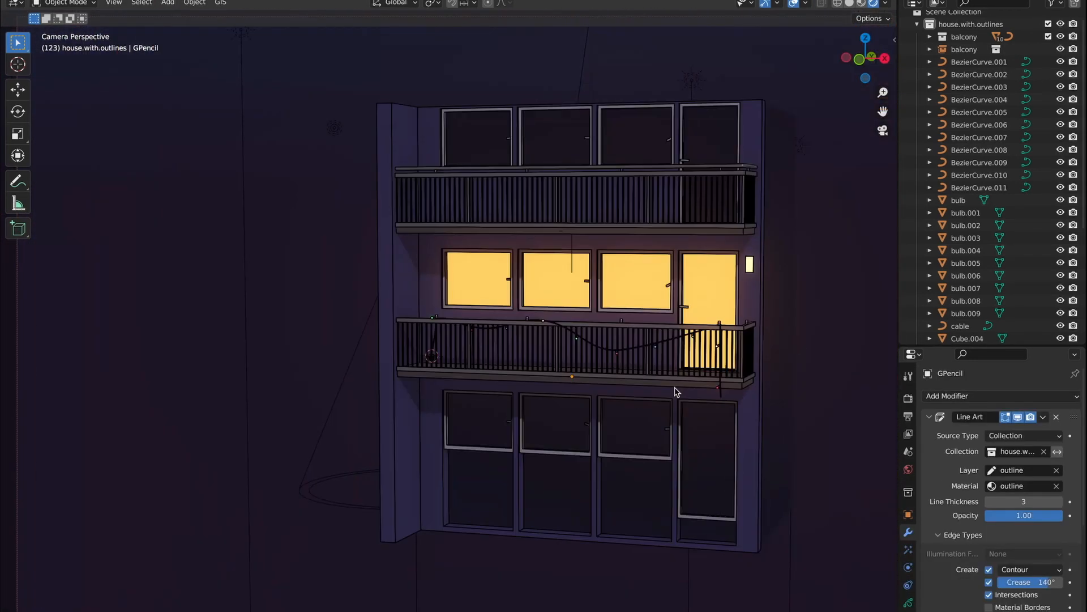
left_click(1059, 516)
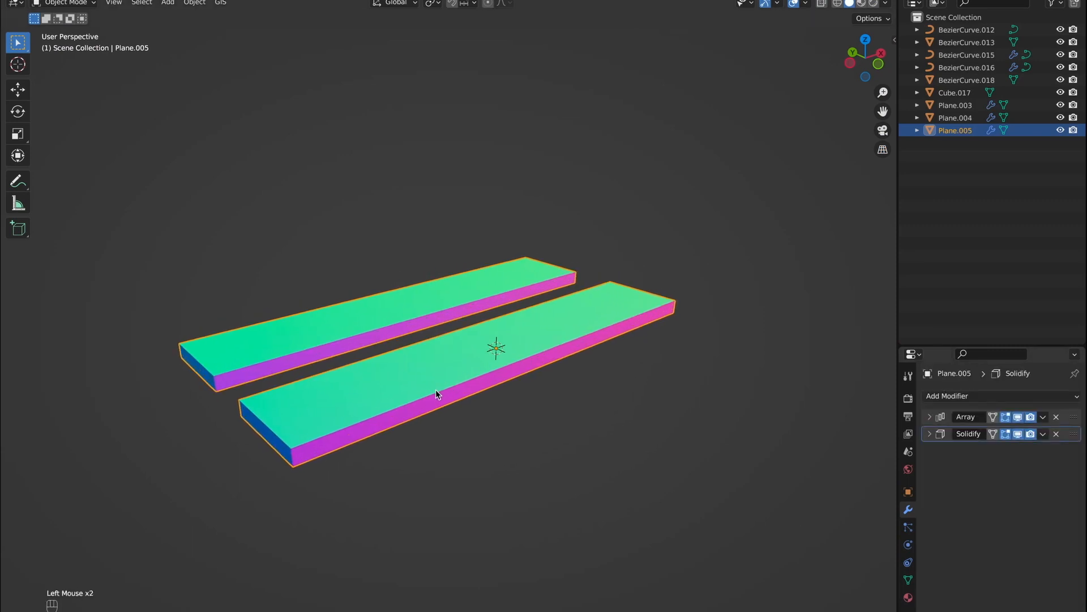
Duplicate the pair of slats, rotate the copy 90° about X, and place it upright along one edge of the bottom slats
middle_click_drag(436, 389, 539, 422)
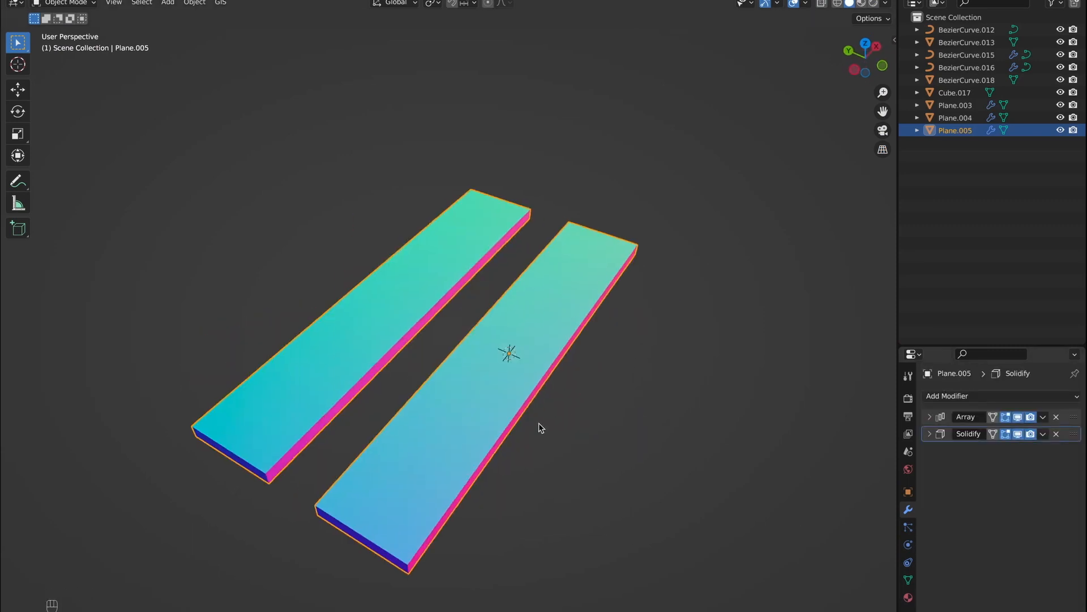
key("shift+d")
key("Escape")
type("rx90")
key("Return")
middle_click_drag(596, 365, 510, 335)
key("g")
key("z")
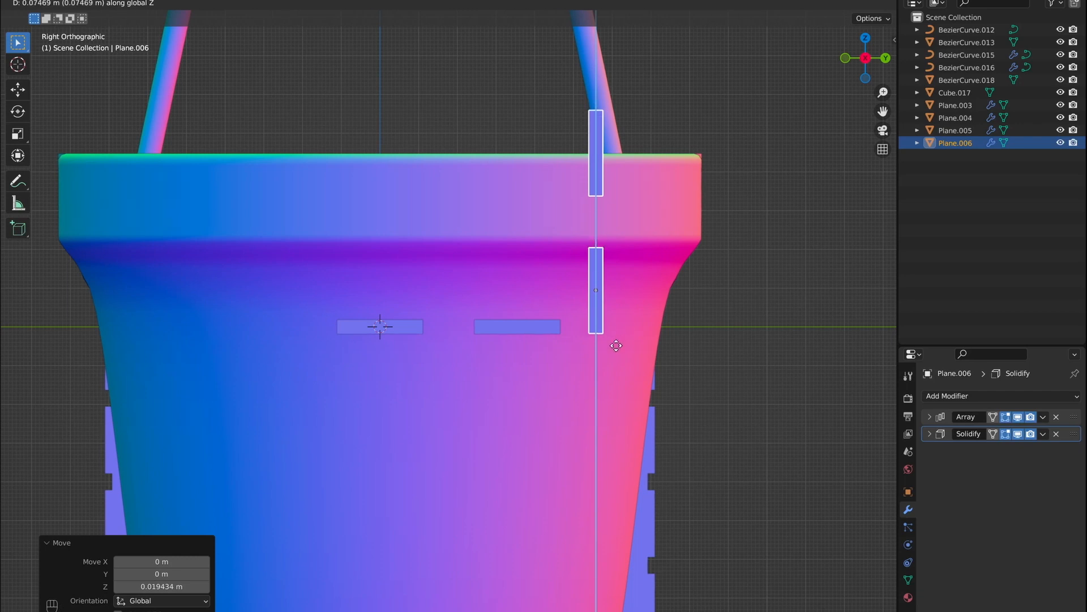
Add a second Array modifier to the upright boards with count 2 and relative offset X 0, Y 0, Z 20.4
left_click(956, 395)
left_click(793, 122)
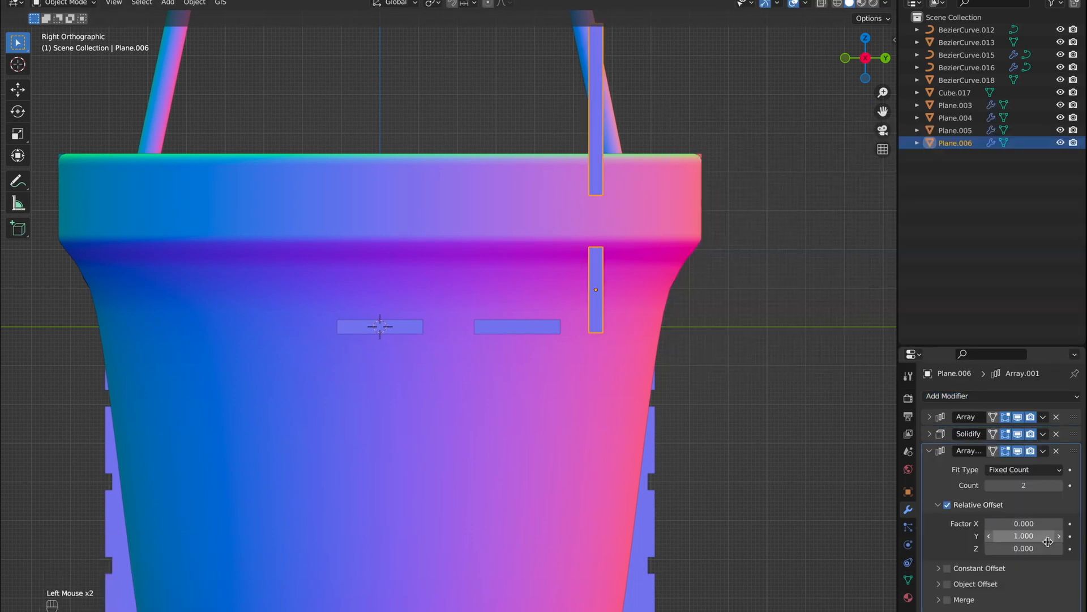
middle_click_drag(668, 266, 687, 377)
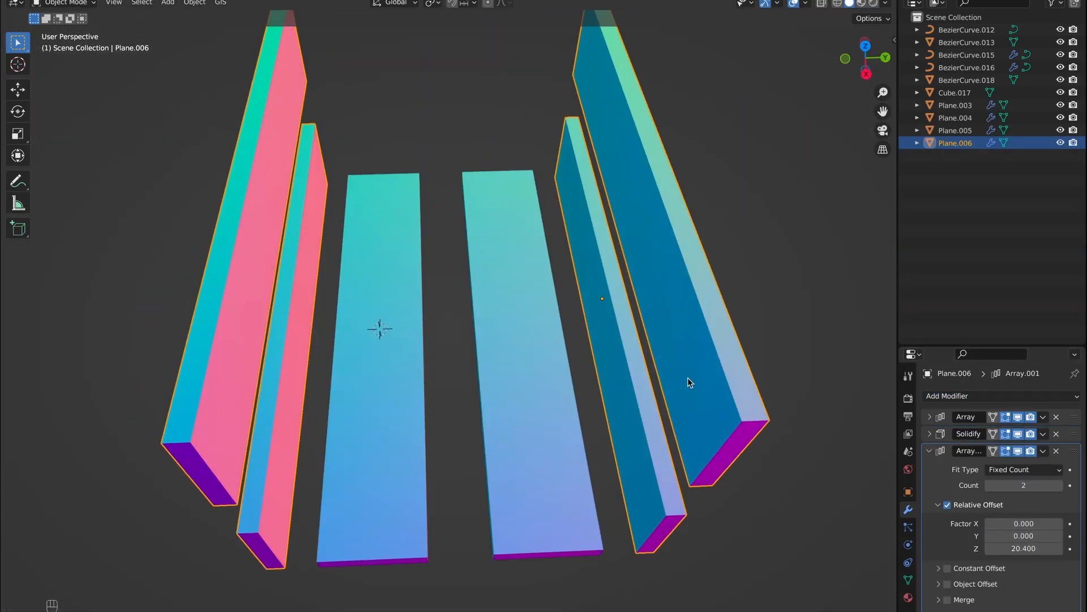
Duplicate the upright side boards in place and rotate the copy 90° about Z for the crate's end boards
key("shift+d")
key("Escape")
type("rz90")
key("Return")
middle_click_drag(747, 468, 685, 371)
key("KP_7")
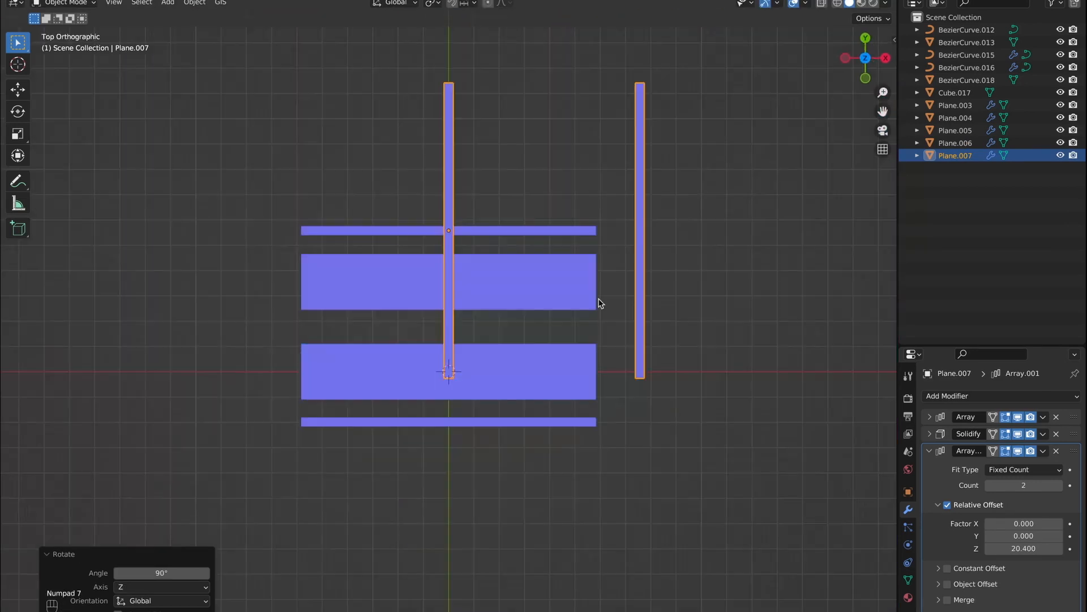
Shorten the end boards to fit between the side boards and set their array's relative Z offset to 32.6
key("Tab")
key("s")
key("z")
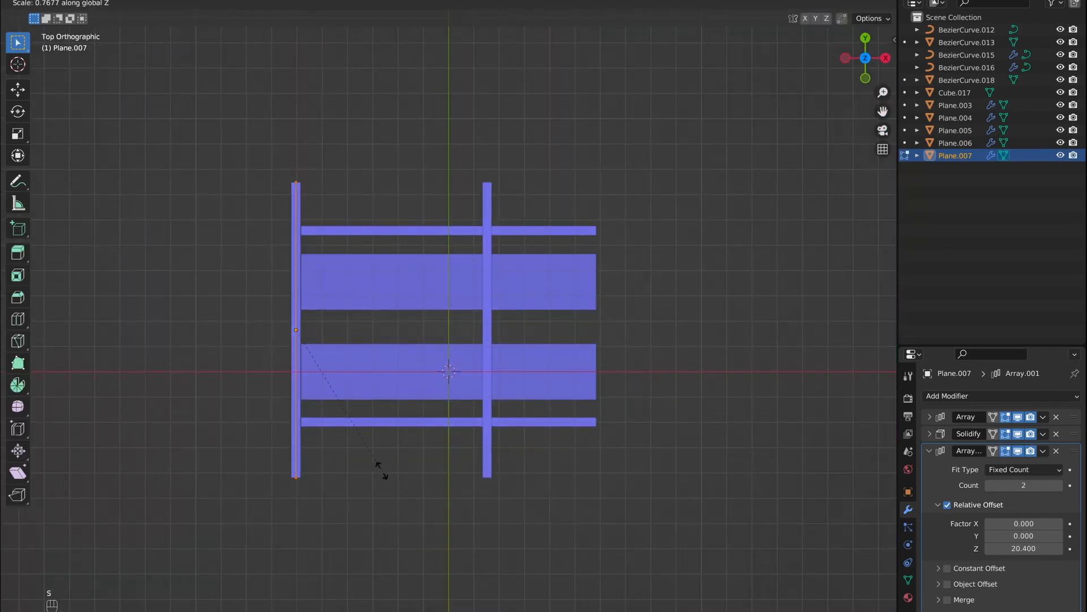
left_click(475, 489)
key("Tab")
key("g")
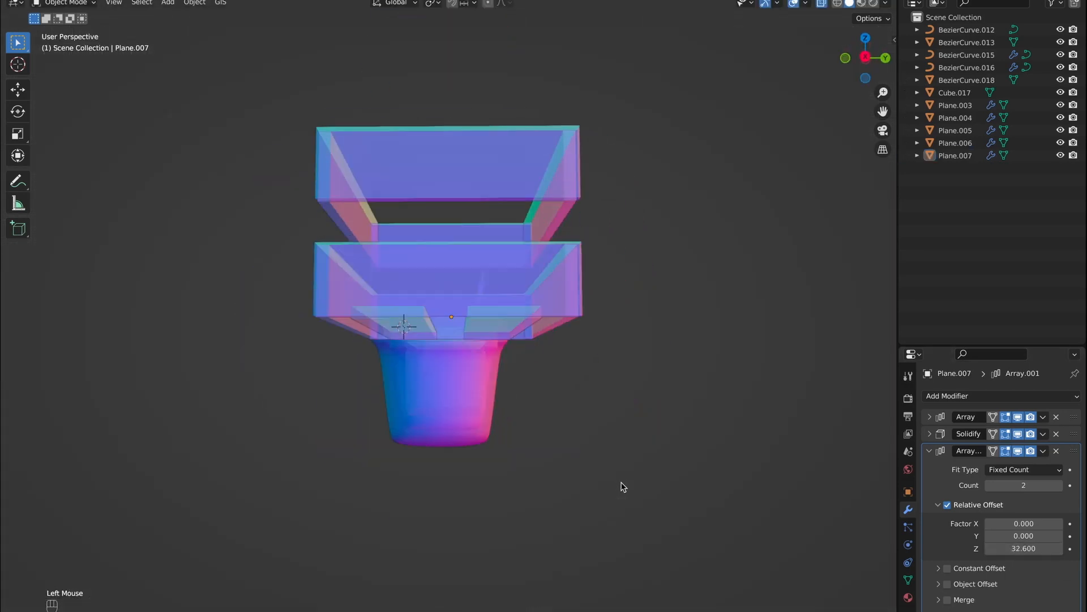
Rotate the bottom slats 90° about Z, move them under the crate frame, and array four slats with a relative Y offset of 1.6
left_click(520, 386)
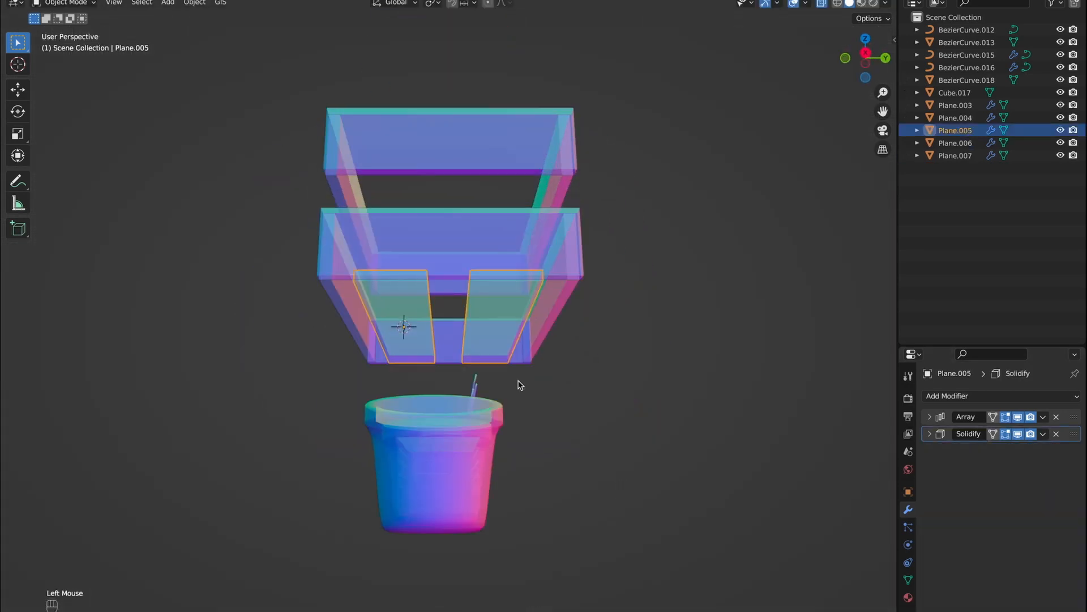
key("r")
key("z")
key("9")
key("0")
key("Return")
key("KP_7")
key("g")
left_click(580, 394)
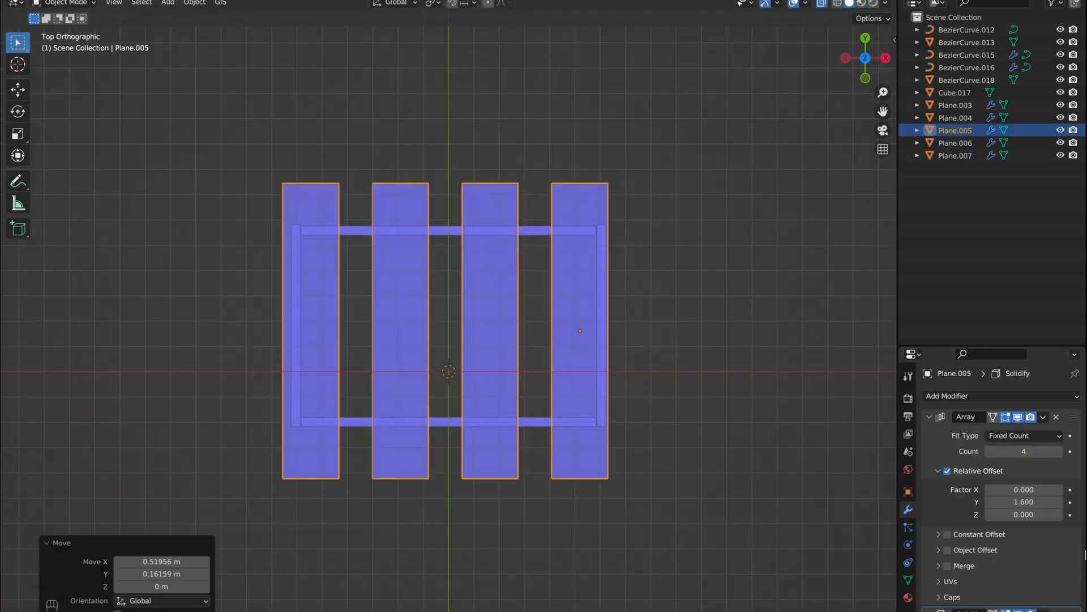
Scale the bottom slats to 0.672 along Y, set their relative Y offset to 1.5, and align them with the crate frame
key("s")
key("y")
left_click(475, 486)
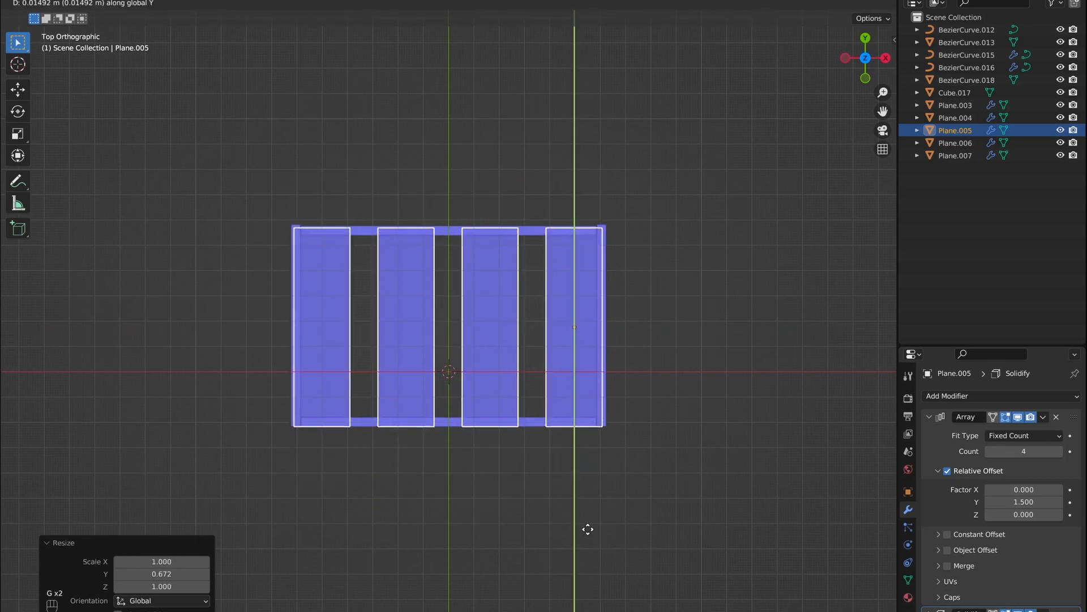
middle_click_drag(588, 529, 555, 464)
key("KP_3")
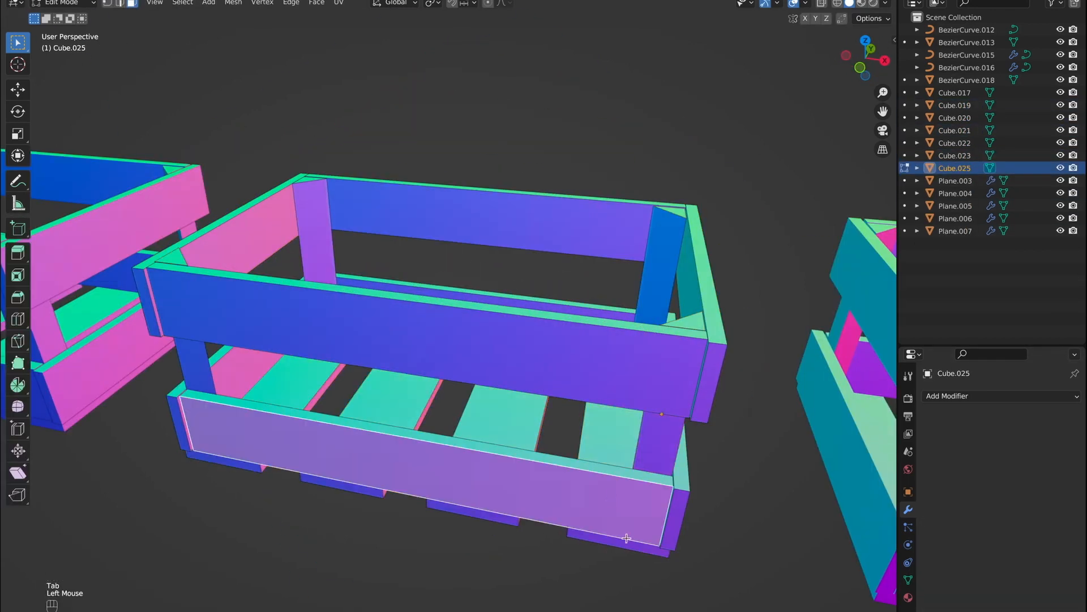
Select the whole lower front board of the middle crate and rotate it slightly
key("l")
key("r")
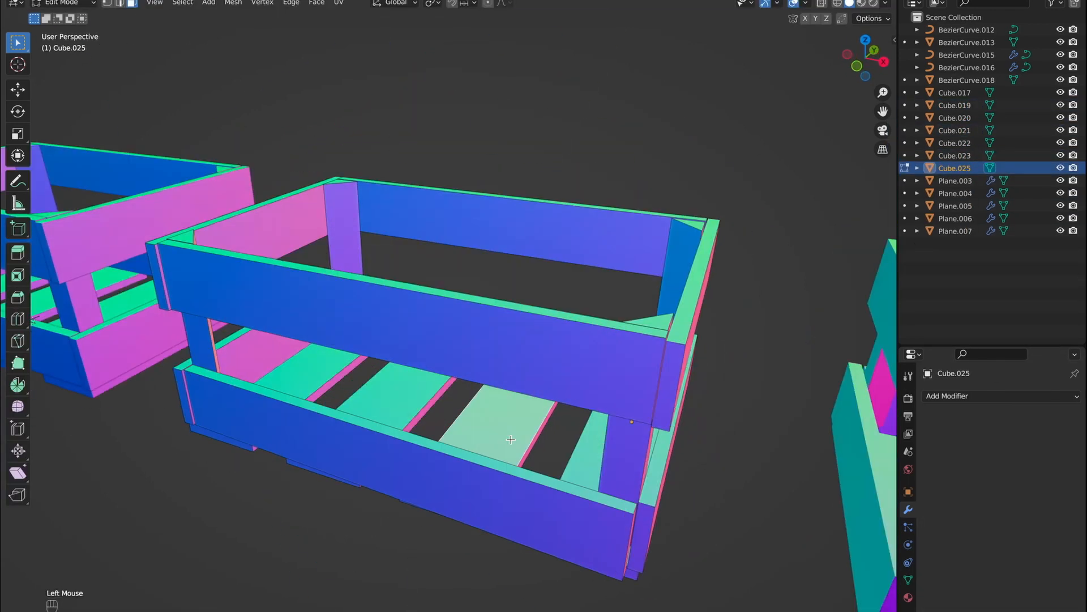
Shift individual slats and boards of the crate out of alignment, and paste the crate onto the lower balcony beside the chair
key("x")
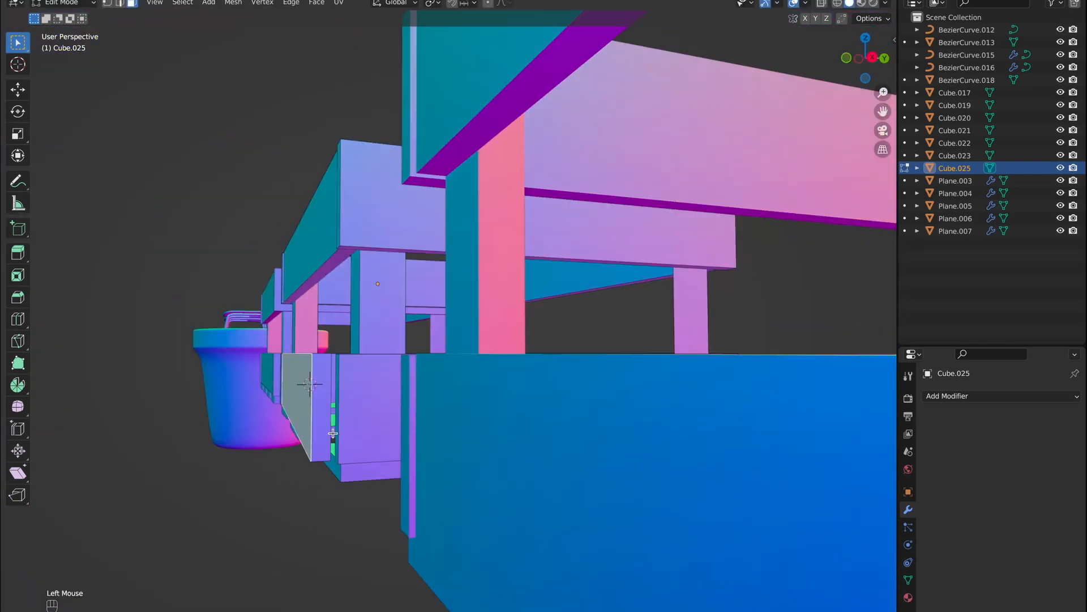
left_click(311, 411)
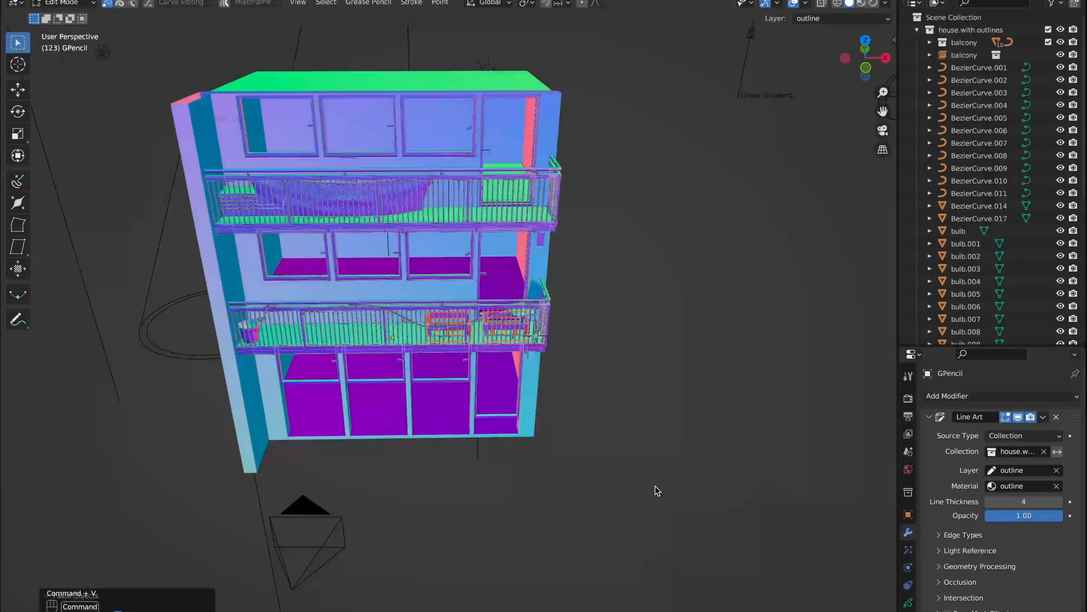
left_click(558, 265)
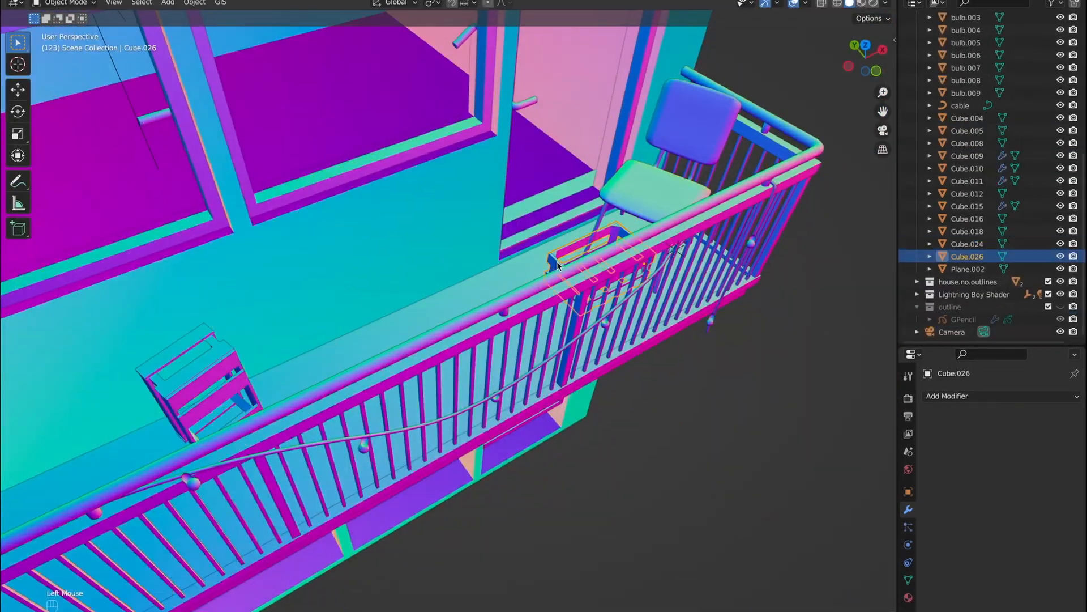
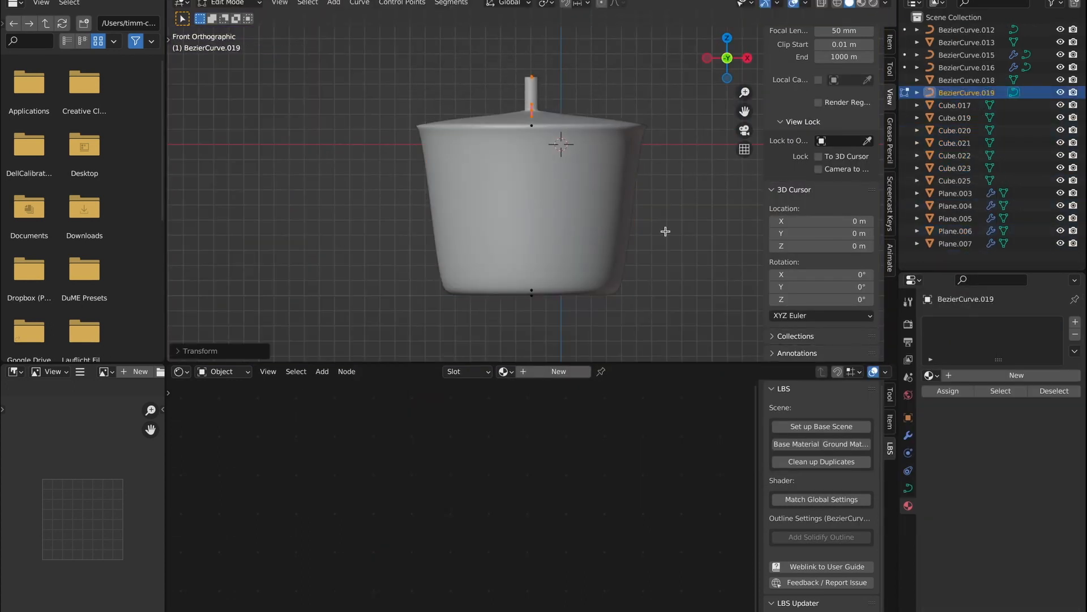
Shape the bottles and the drinking glass as curve objects by adjusting the radius of their points
key("alt+s")
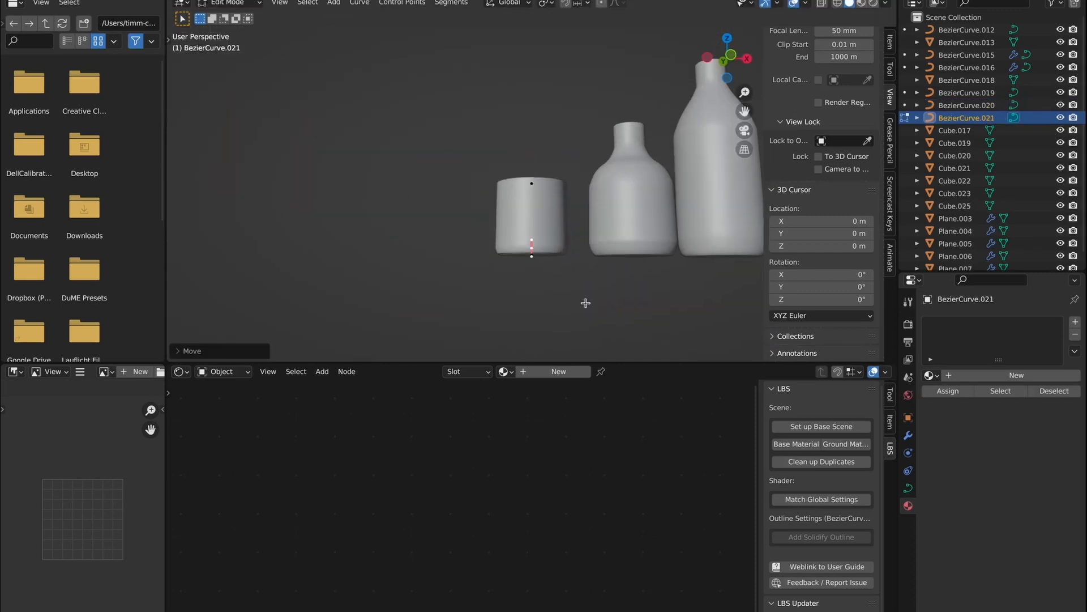
middle_click_drag(585, 303, 595, 266)
key("a")
key("alt+s")
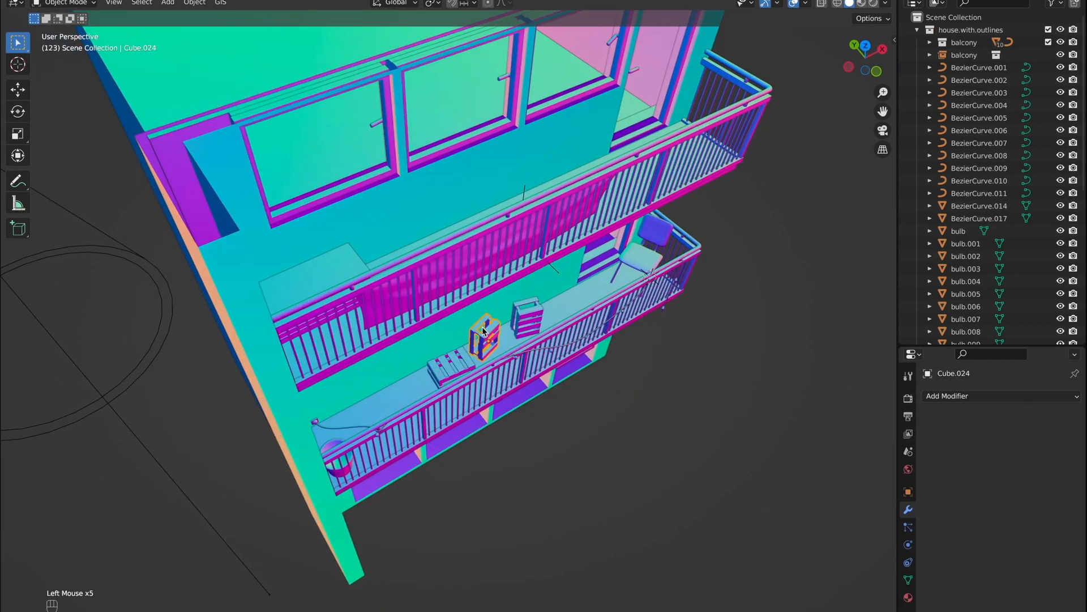
Move the pasted bottles and glass onto the floor of the lower balcony
key("KP_Decimal")
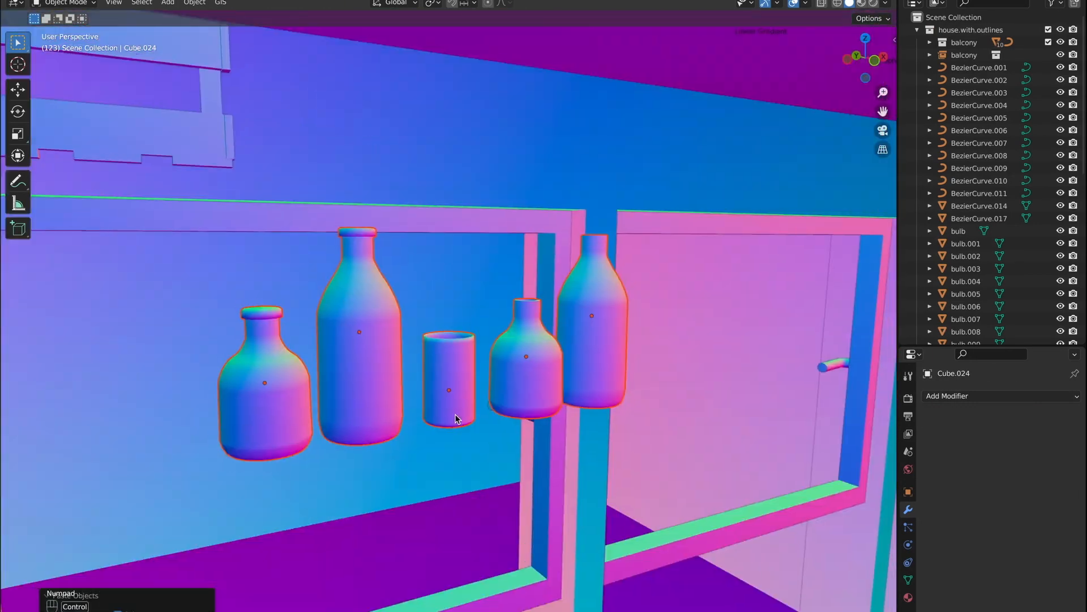
key("KP_1")
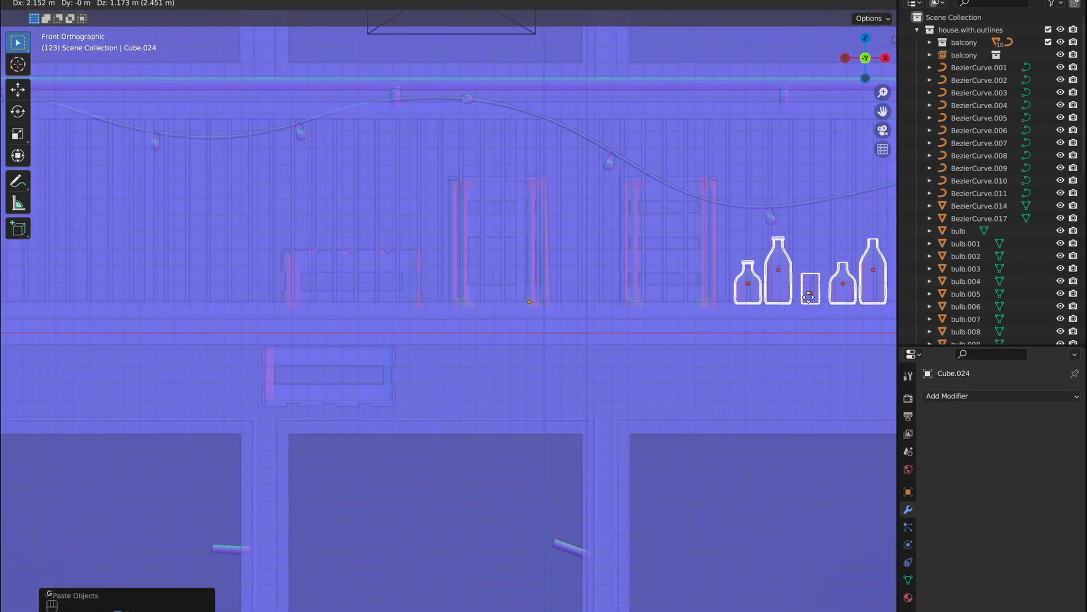
middle_click_drag(892, 348, 620, 351, "shift")
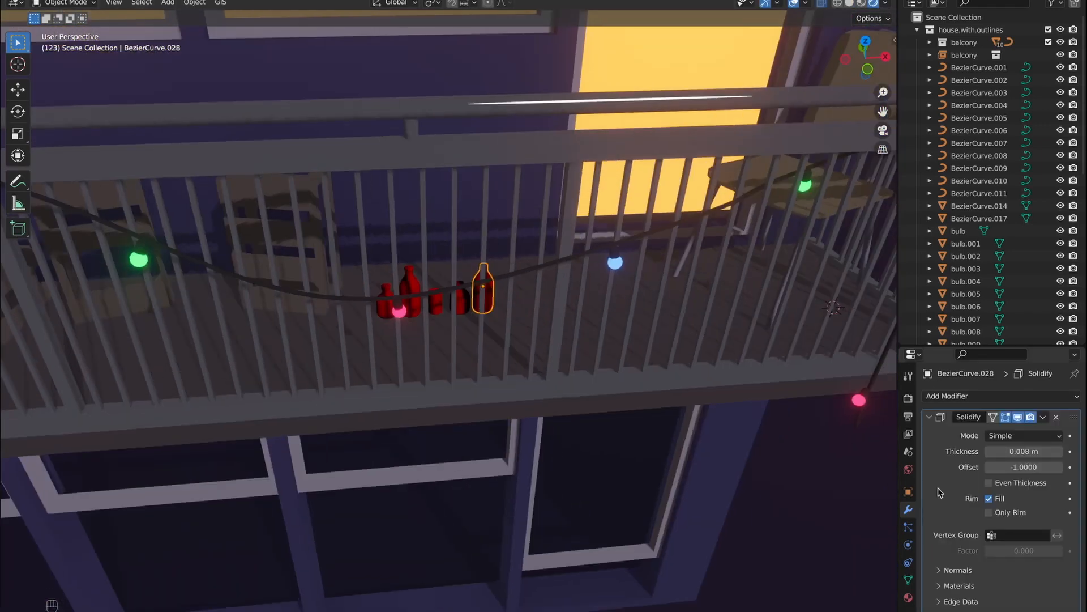
Assign a brown.glass Lightning Boy Shader material to the bottles and a blue-grey glass variant to the drinking glass
left_click(940, 493)
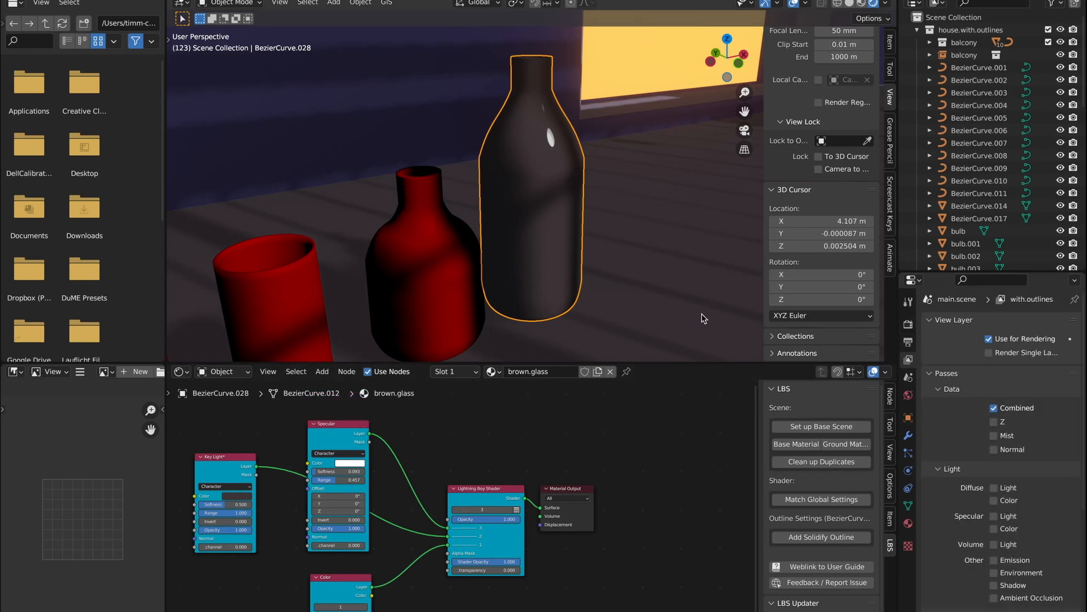
left_click(264, 294)
left_click(240, 494)
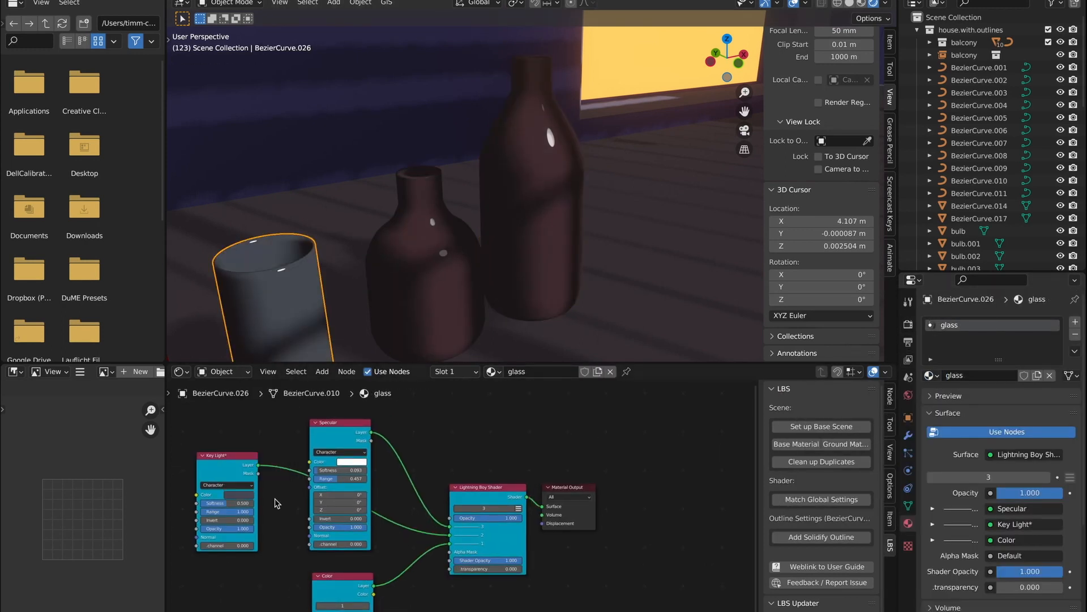
left_click(360, 3)
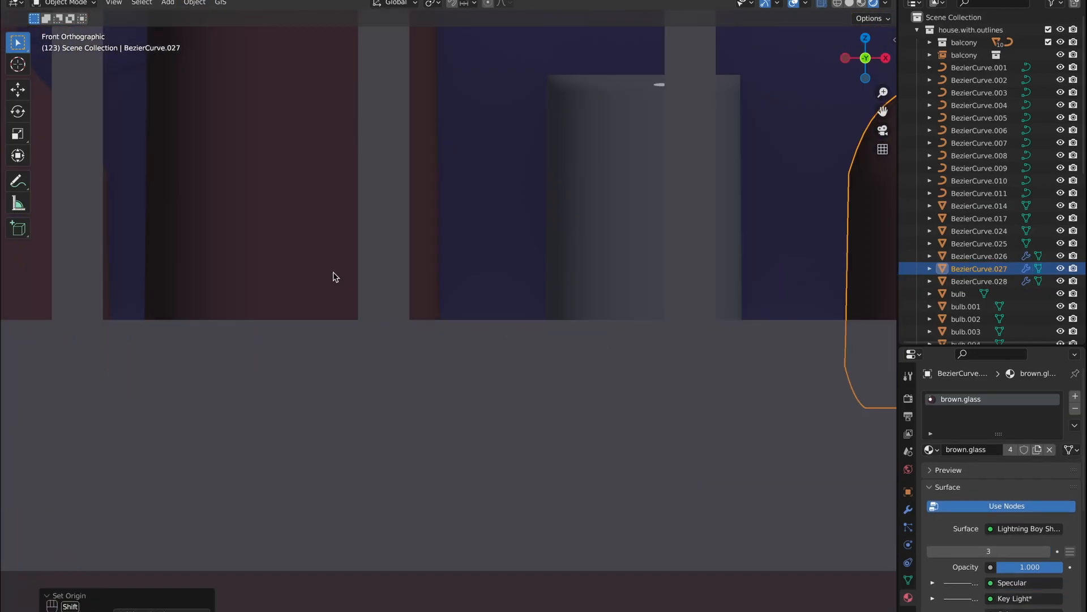
Reset the bottles' origins and spread duplicates of bottles and glasses around the crates, checking the balcony with a test render
left_click(194, 3)
mouse_move(238, 28)
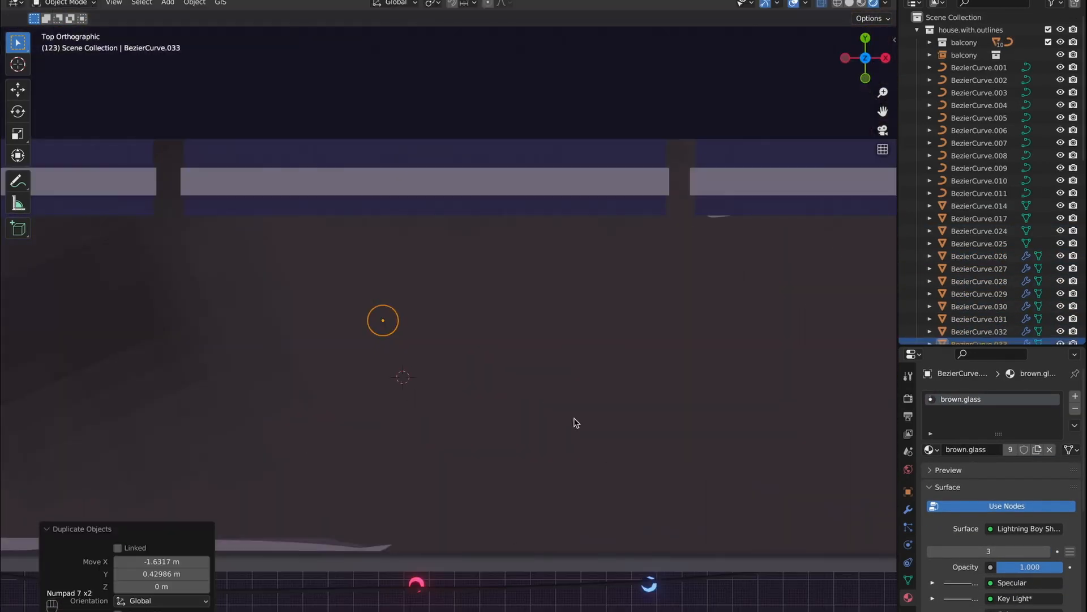
key("shift+d")
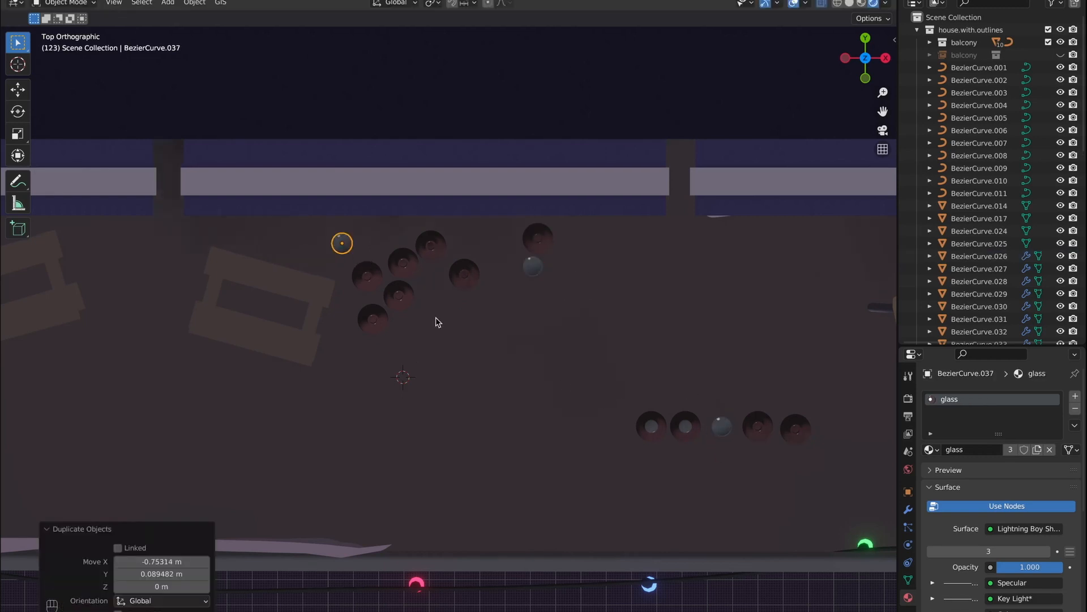
left_click(86, 256)
key("F12")
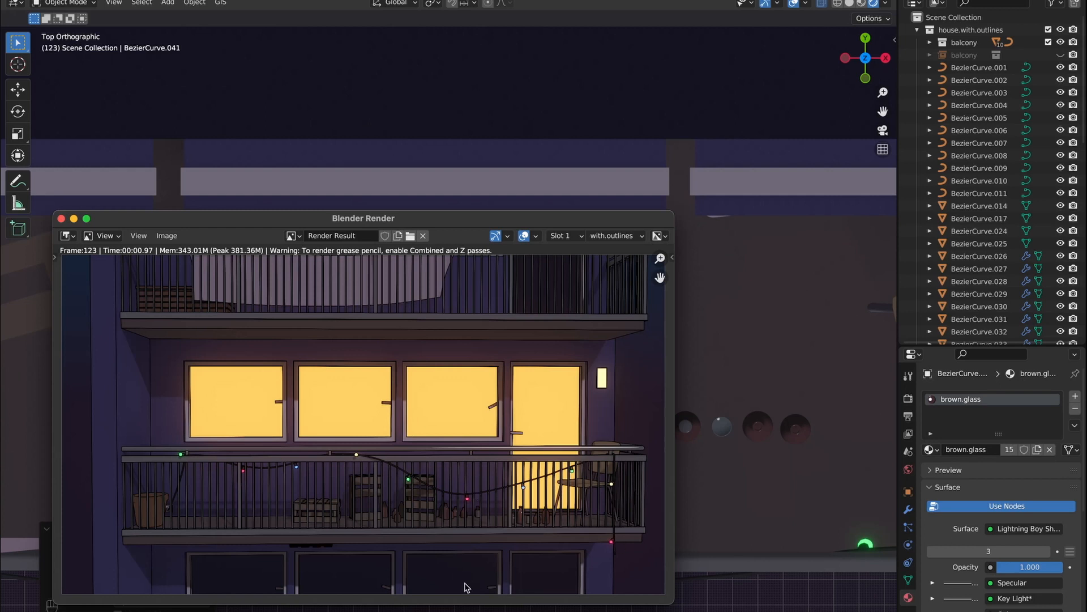
key("Escape")
Duplicate more bottles around the crates, and copy a group of five bottles and a glass beyond the slatted crate
key("shift+d")
left_click(130, 265)
middle_click_drag(130, 265, 419, 265, "shift")
key("shift+d")
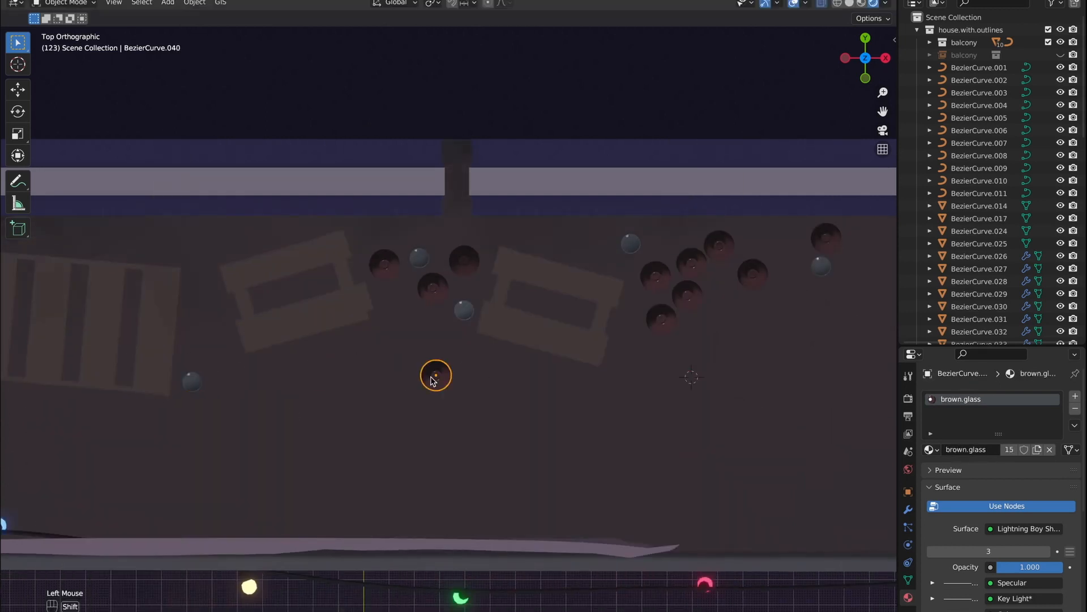
left_click(663, 323)
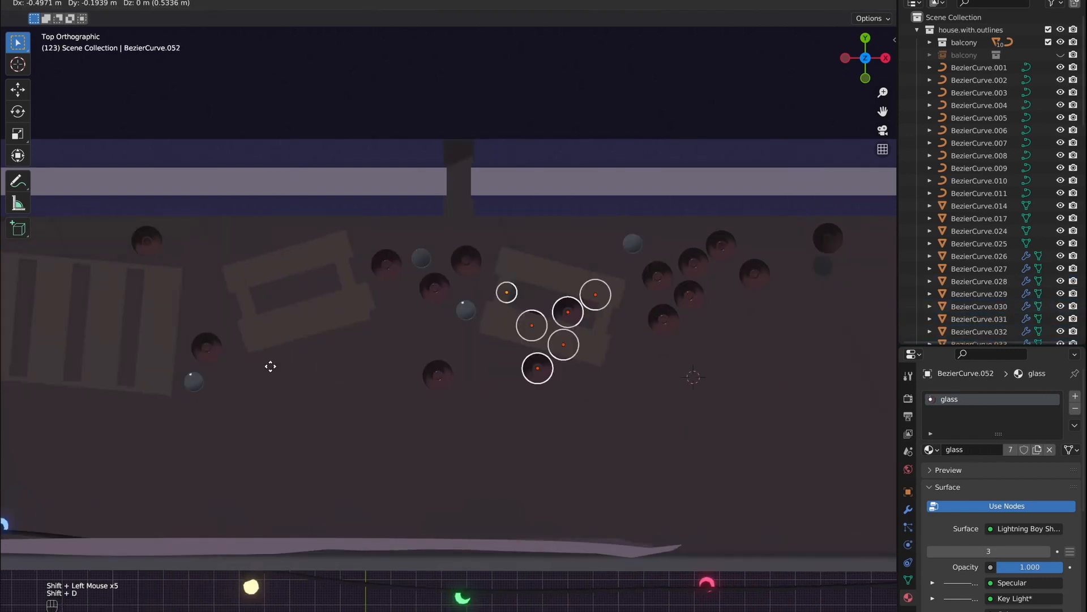
left_click(86, 491)
middle_click_drag(86, 491, 492, 490, "shift")
key("g")
left_click(310, 316)
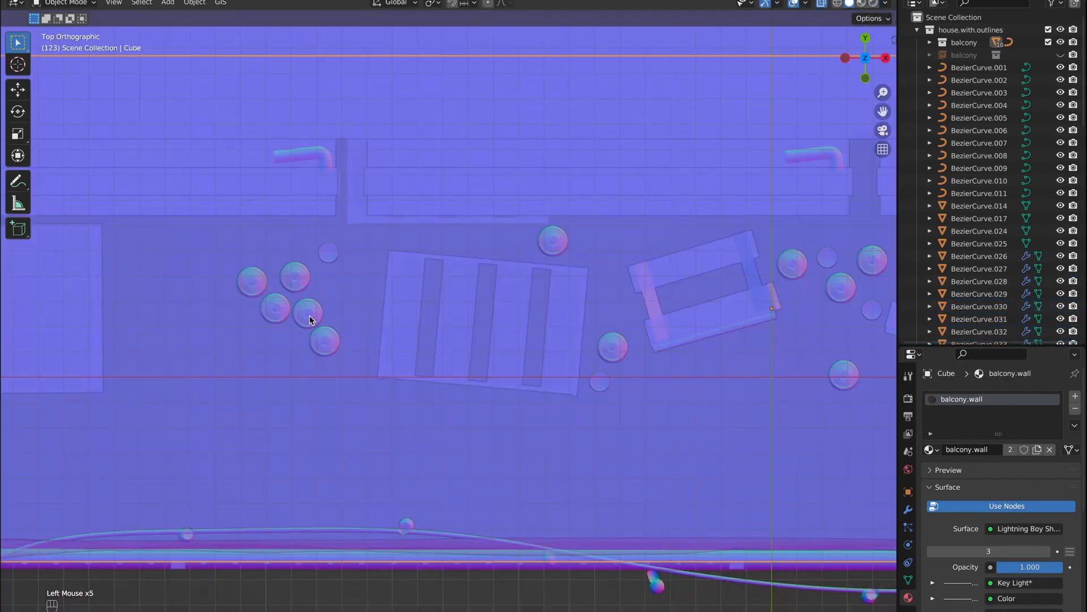
Rearrange single bottles in the copied group beside the slatted crate, save the file and check it with a test render
middle_click_drag(295, 340, 617, 340, "shift")
left_click(570, 282)
key("g")
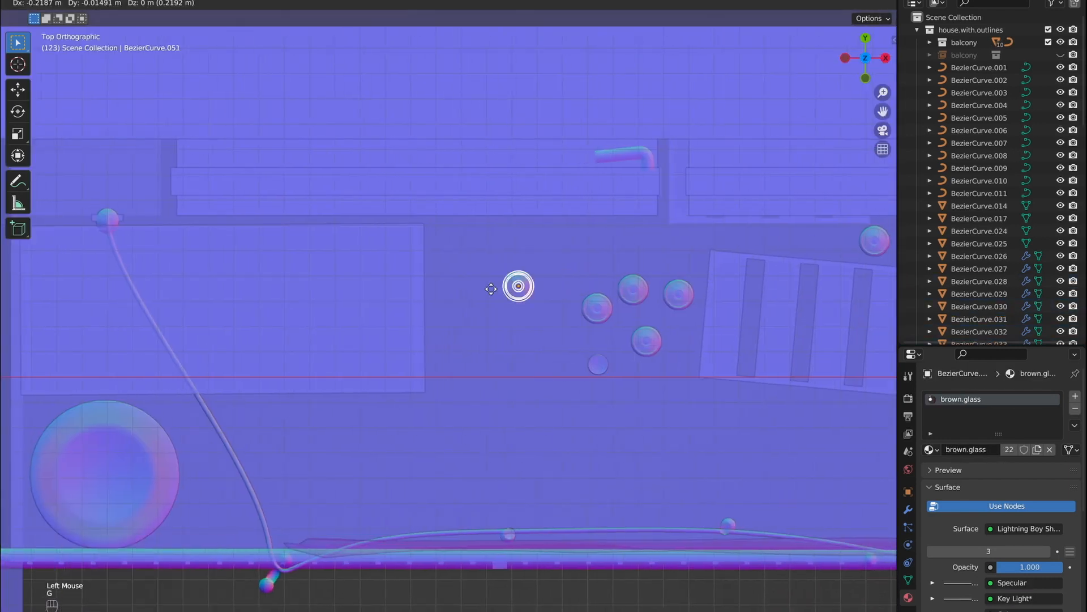
left_click(640, 291)
key("g")
left_click(631, 271)
key("super+s")
key("F12")
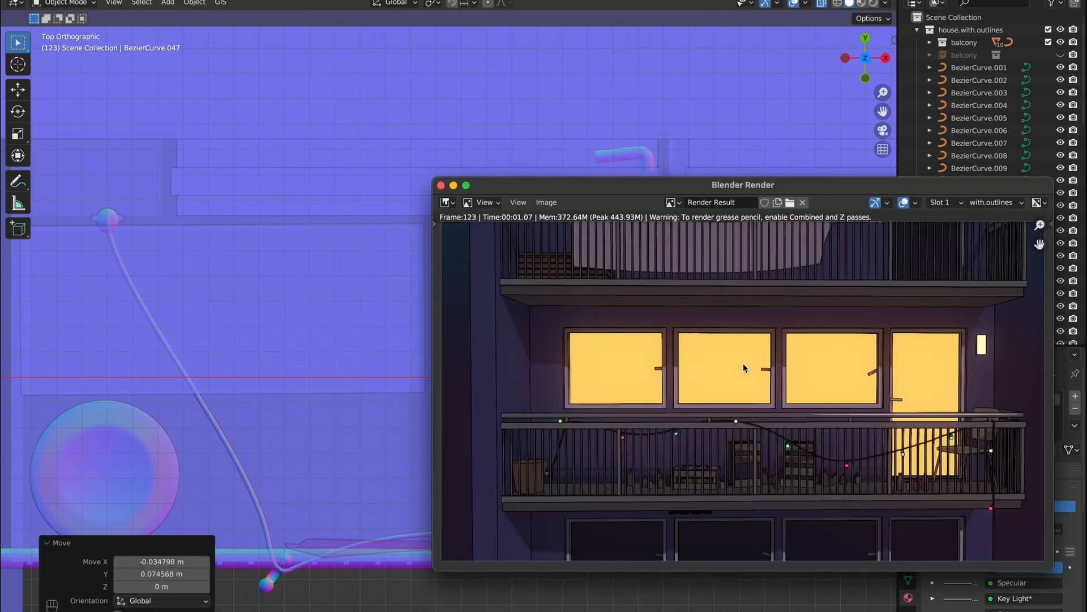
key("Escape")
Delete surplus glasses beside the bottle groups on the balcony floor
left_click(603, 363)
key("Delete")
scroll(603, 364, "right", 15, "shift")
left_click(375, 309)
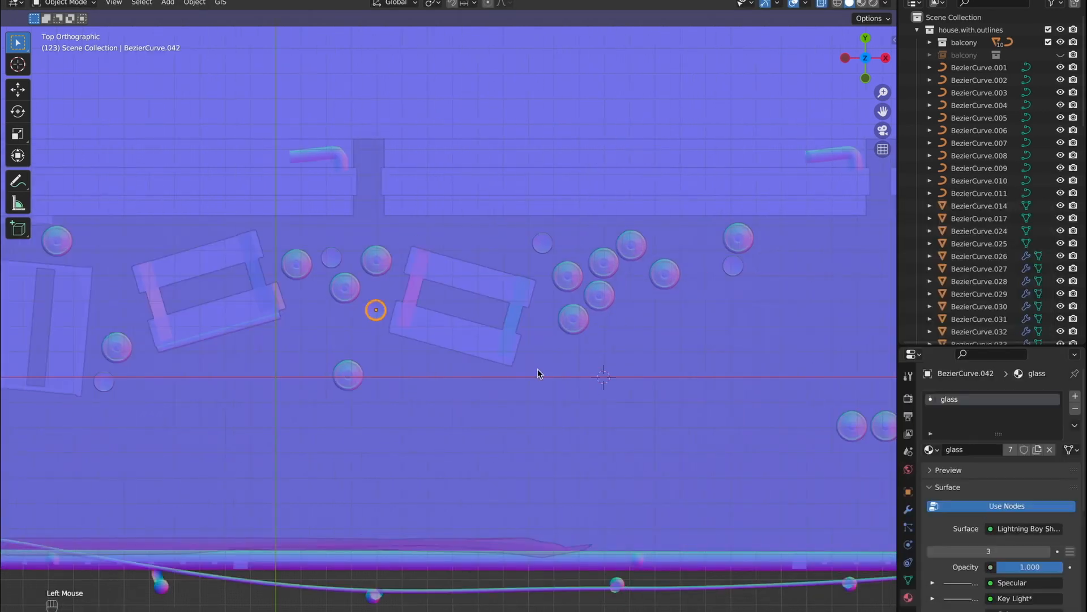
left_click(733, 266)
key("Delete")
Duplicate a glass over the low slatted crate and raise it along Z to stand on top of the slats
scroll(575, 372, "left", 6, "shift")
left_click(406, 321)
key("shift+d")
left_click(296, 359)
key("KP_1")
key("g")
key("z")
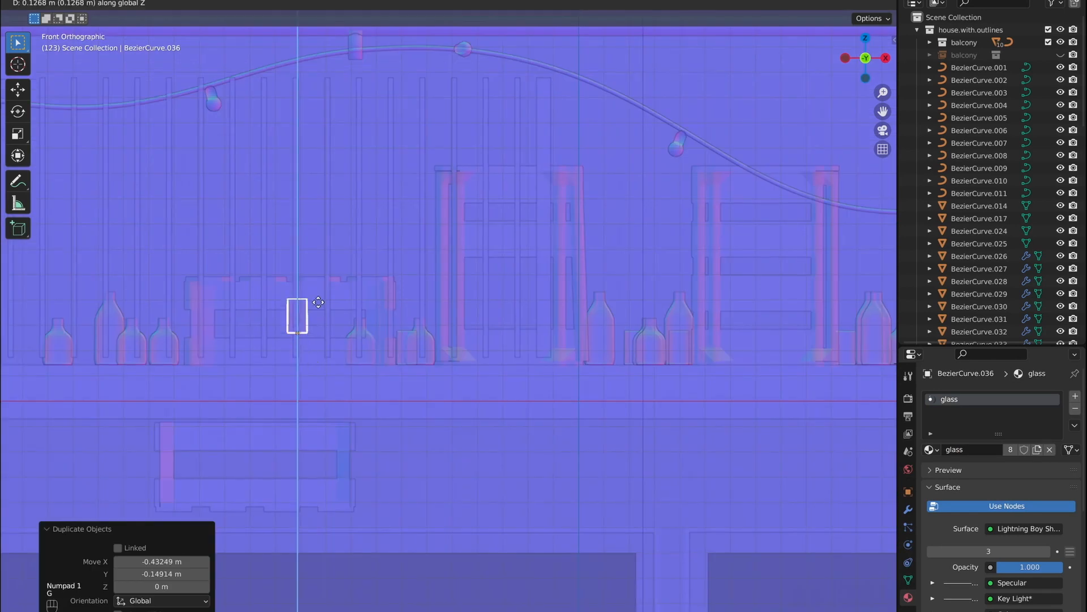
left_click(297, 269)
key("KP_Decimal")
key("g")
left_click(680, 448)
Add further glass copies and a small brown bottle on the slatted crate, raising the bottle about 0.35 m along Z
key("KP_7")
scroll(487, 421, "down", 9)
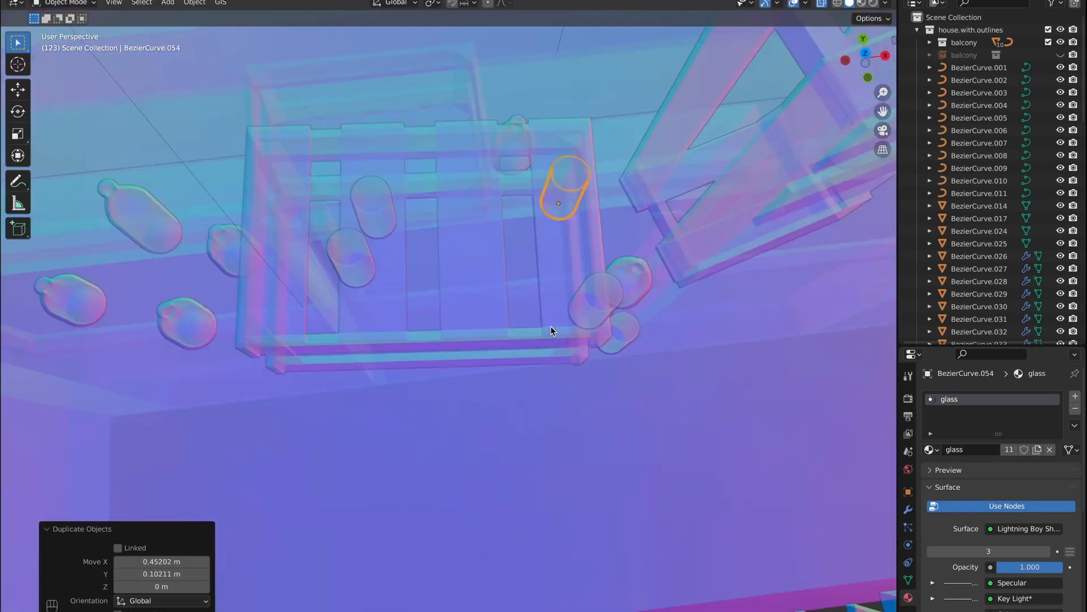
key("shift+d")
left_click(677, 440)
key("KP_1")
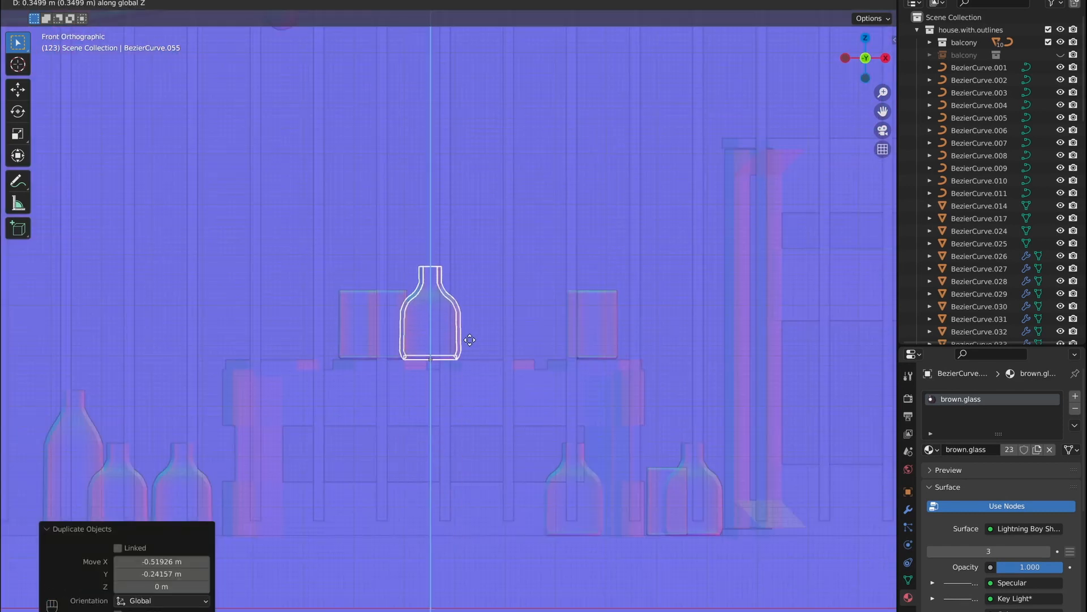
left_click(470, 340)
key("KP_7")
key("g")
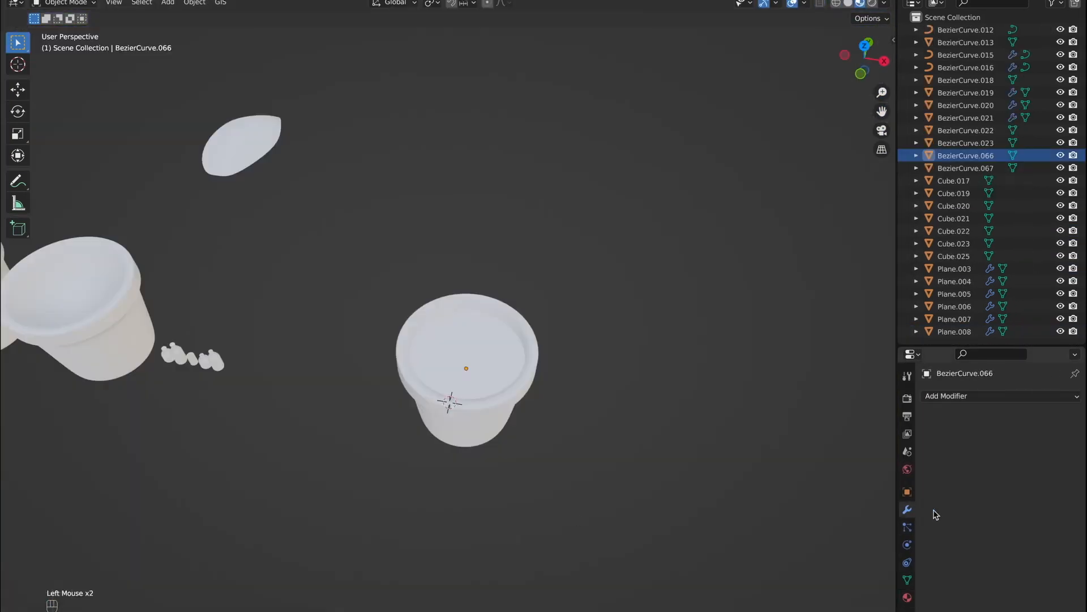
Hide the flowerpot, give the disc inside it a hair particle system, and show the pot again
left_click(492, 412)
key("h")
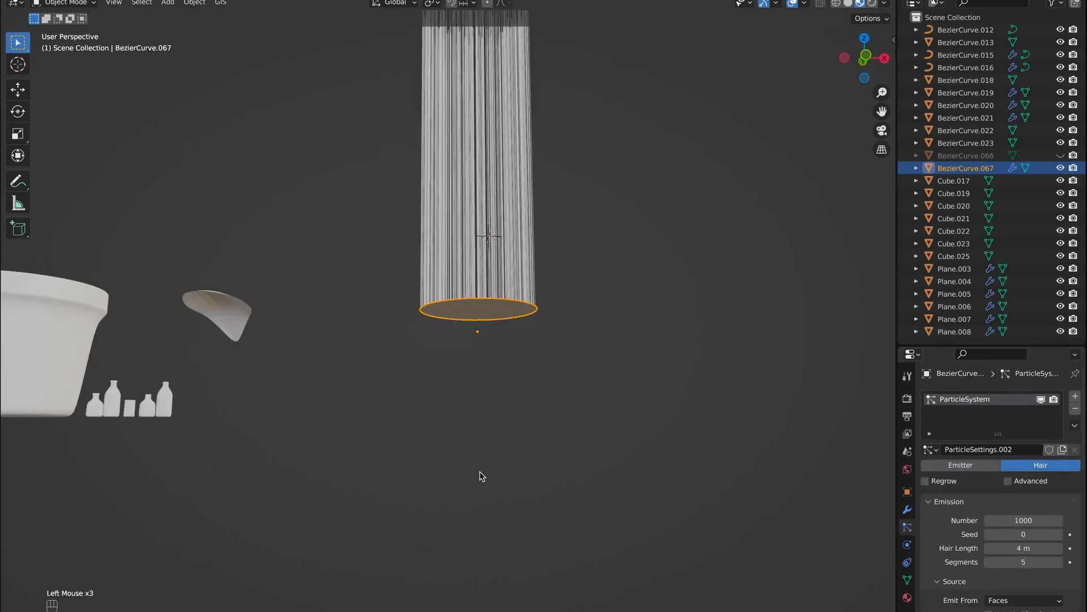
key("alt+h")
Render the disc's hair particles as objects, using the leaf Plane.008 as the instance object
scroll(940, 434, "down", 5)
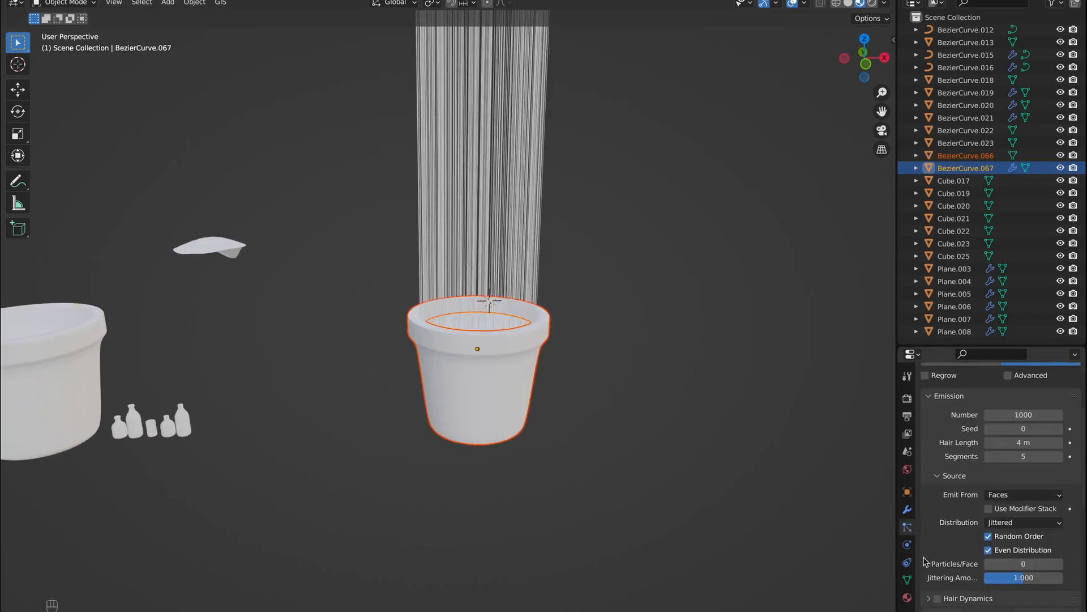
scroll(938, 435, "up", 10)
scroll(1019, 509, "down", 7)
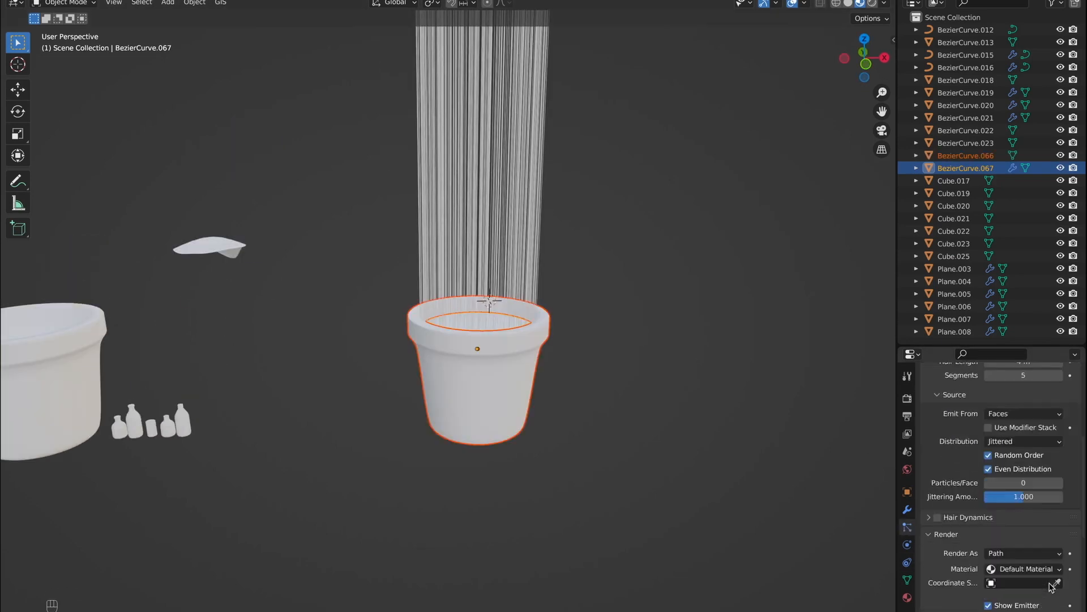
left_click(1023, 541)
left_click(1023, 555)
scroll(1019, 509, "down", 2)
left_click(1057, 587)
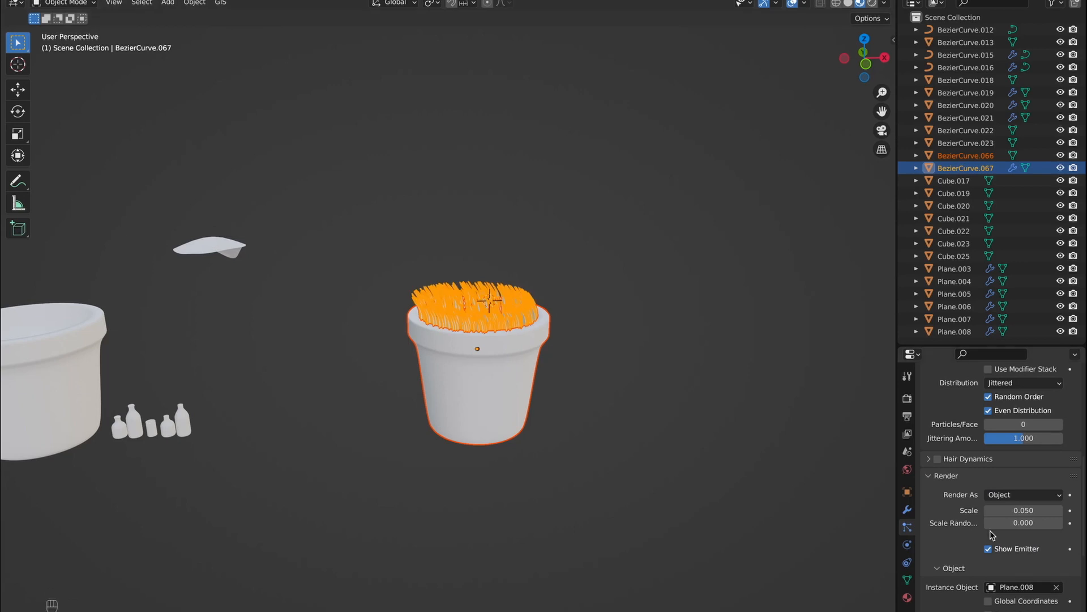
Tune the leaf particles to number 18, scale 0.15, scale randomness 0.886 and a Global Z rotation randomized by 0.345
left_click_drag(1008, 510, 1037, 511)
middle_click_drag(472, 367, 566, 405)
left_click_drag(1024, 510, 1048, 510)
scroll(997, 538, "up", 1)
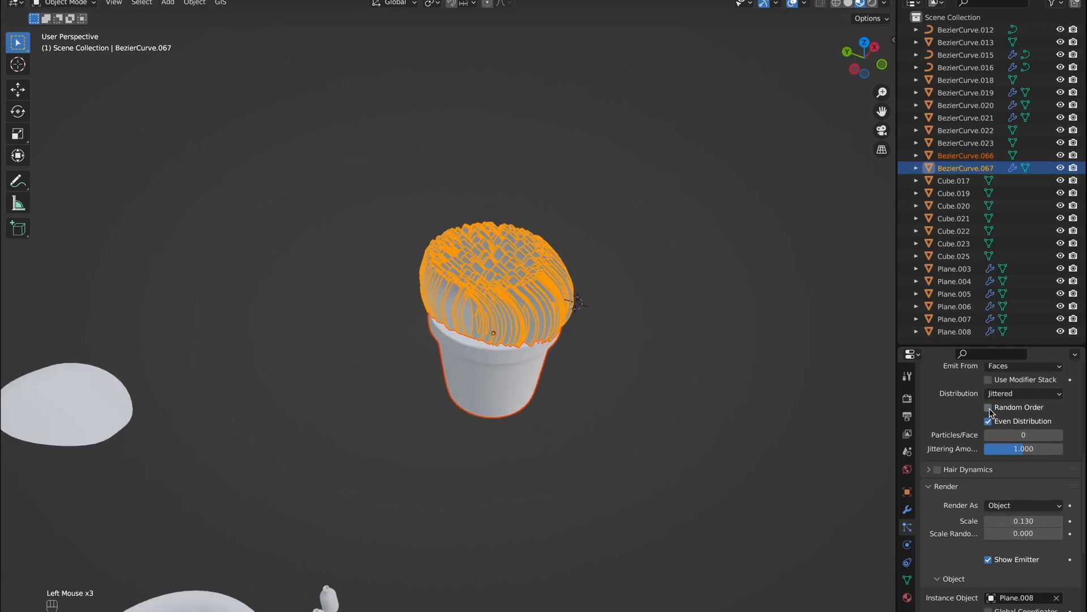
scroll(1024, 459, "up", 4)
left_click_drag(1024, 459, 986, 460)
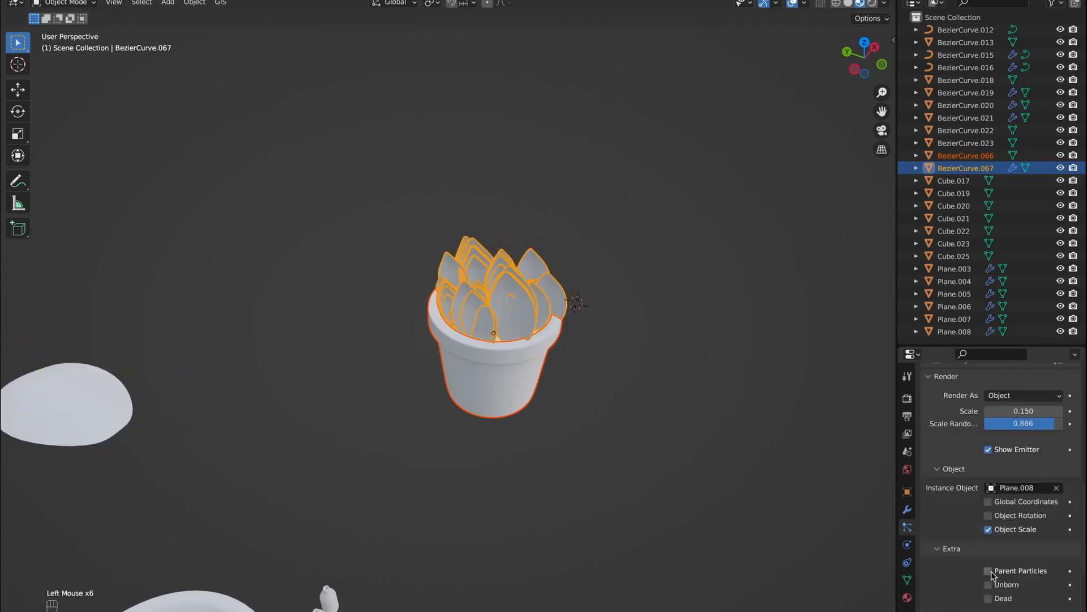
scroll(991, 575, "up", 10)
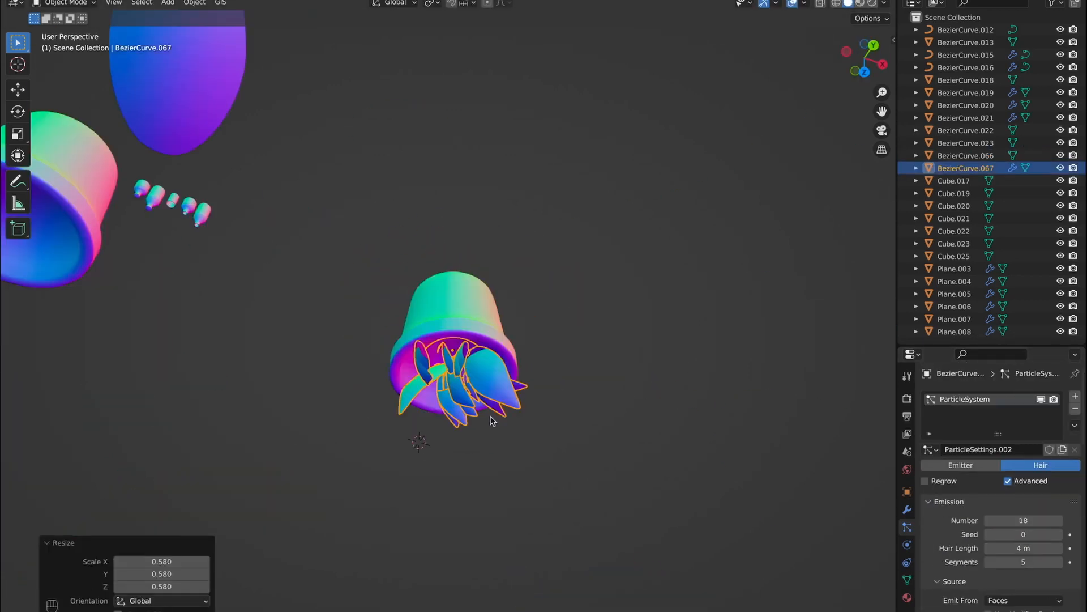
middle_click_drag(499, 363, 581, 362)
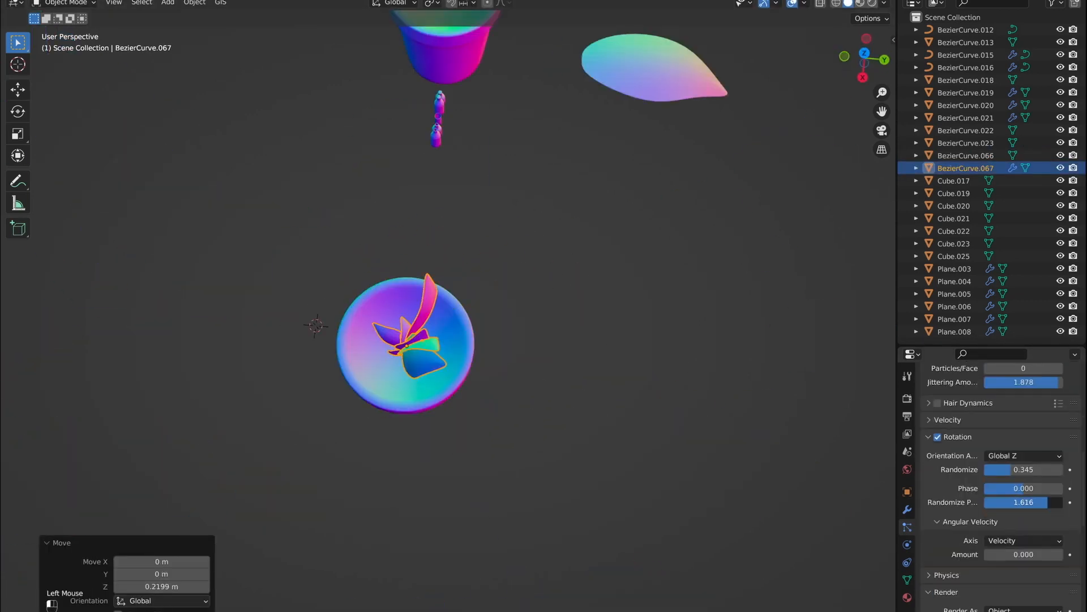
Paste the leaf particle object into the house scene and centre it in the balcony flowerpot, adjusting its particle seed
key("super+v")
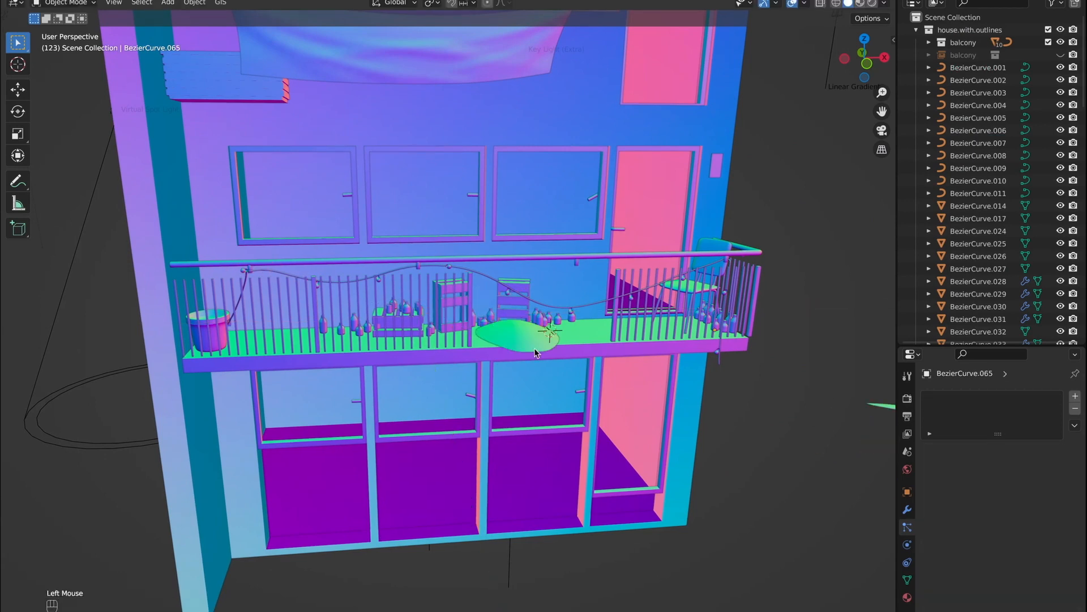
left_click(168, 2)
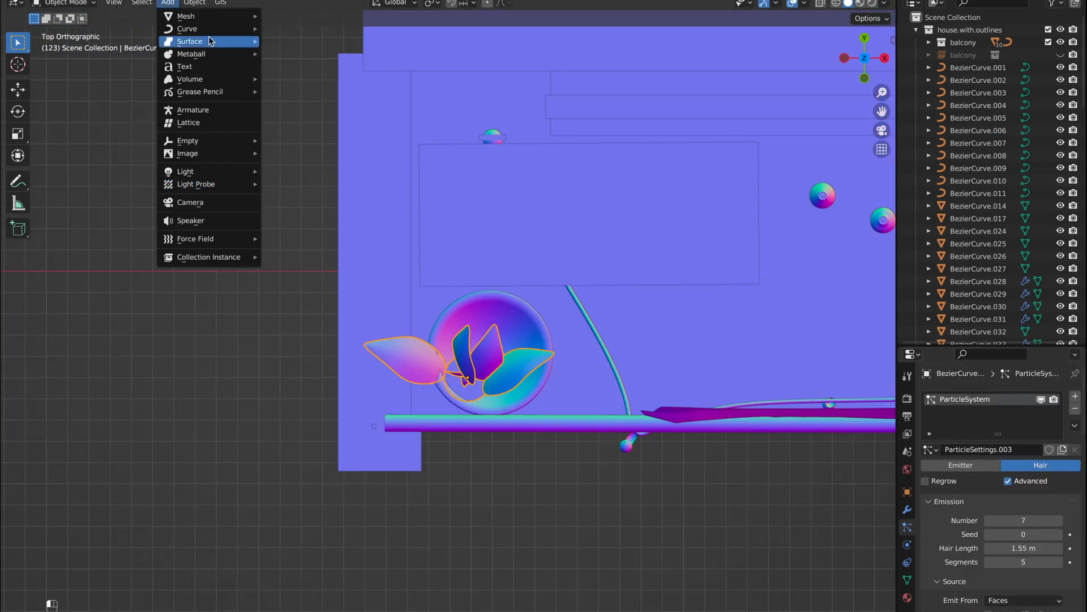
key("Escape")
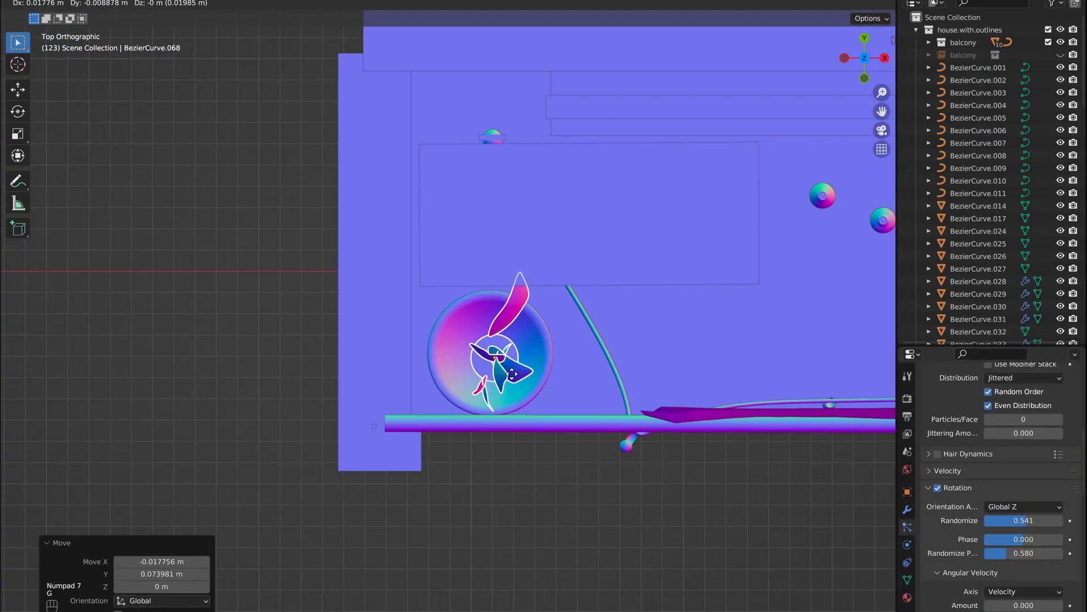
left_click(1023, 533)
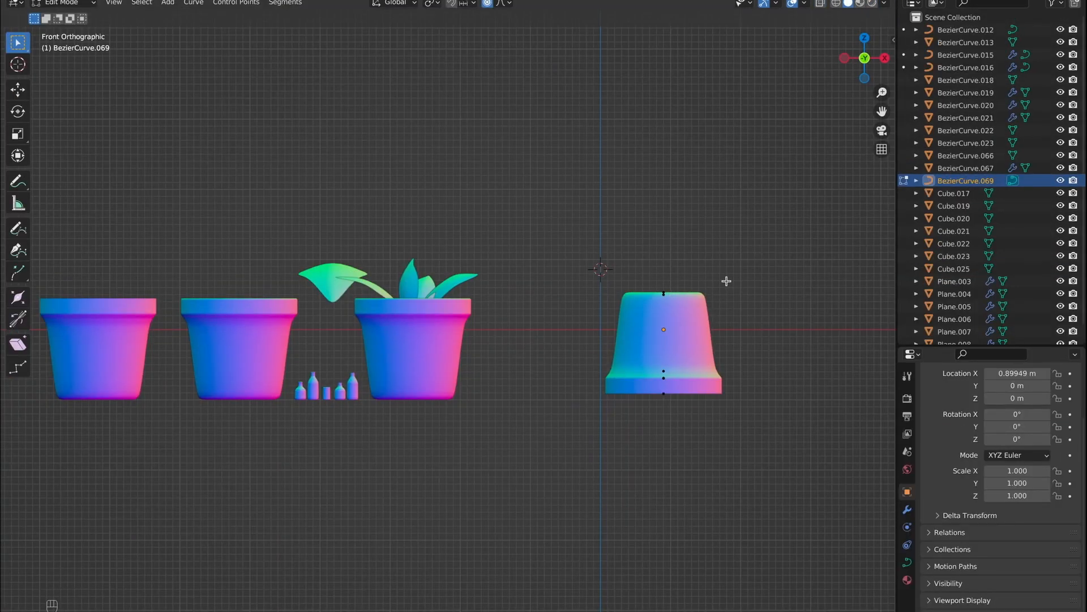
Delete the upper control points of the upside-down flowerpot curve so only its wide rim segment remains
middle_click_drag(727, 281, 726, 284)
key("x")
left_click(705, 412)
key("g")
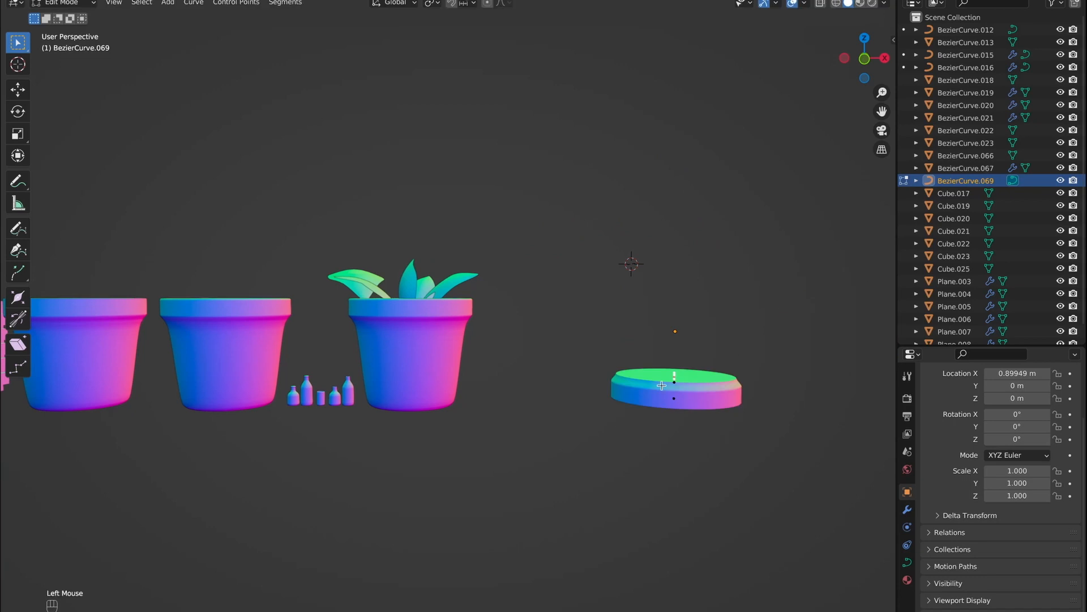
key("g")
key("z")
key("KP_1")
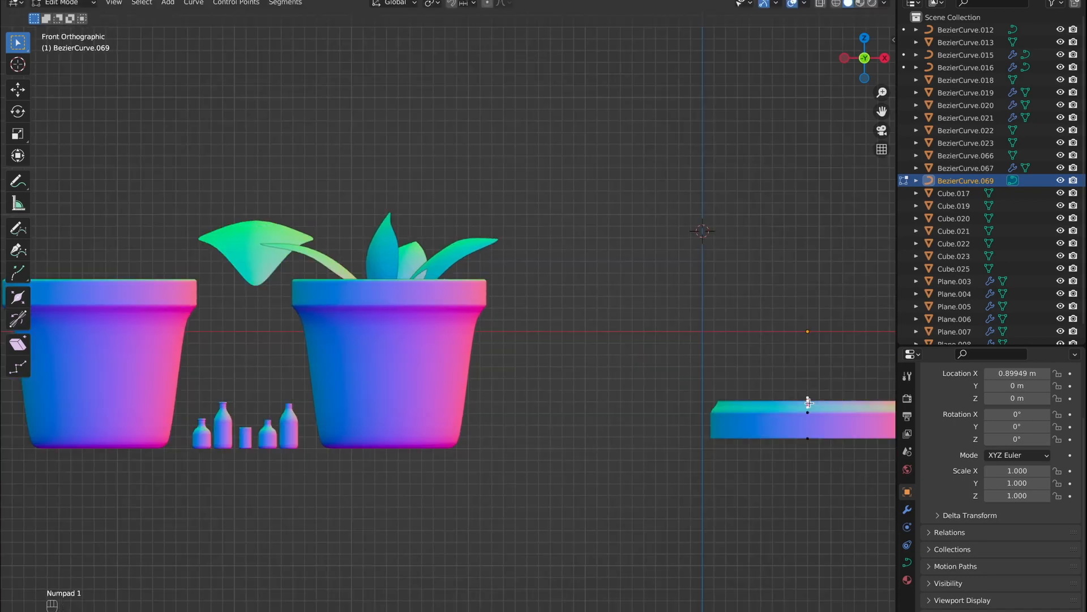
key("x")
left_click(809, 402)
middle_click_drag(809, 403, 672, 402, "shift")
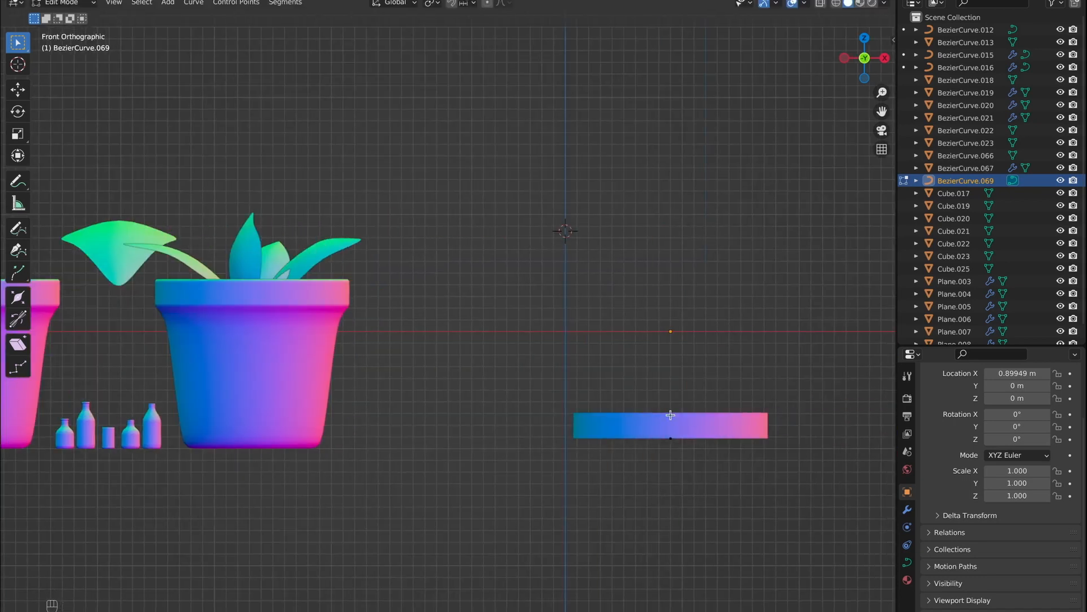
Raise the top control point of the rim curve along Z and shrink its radius to form a bell-shaped lampshade
left_click(671, 412)
key("g")
key("z")
left_click(801, 348)
key("s")
key("Escape")
key("alt+s")
left_click(674, 336)
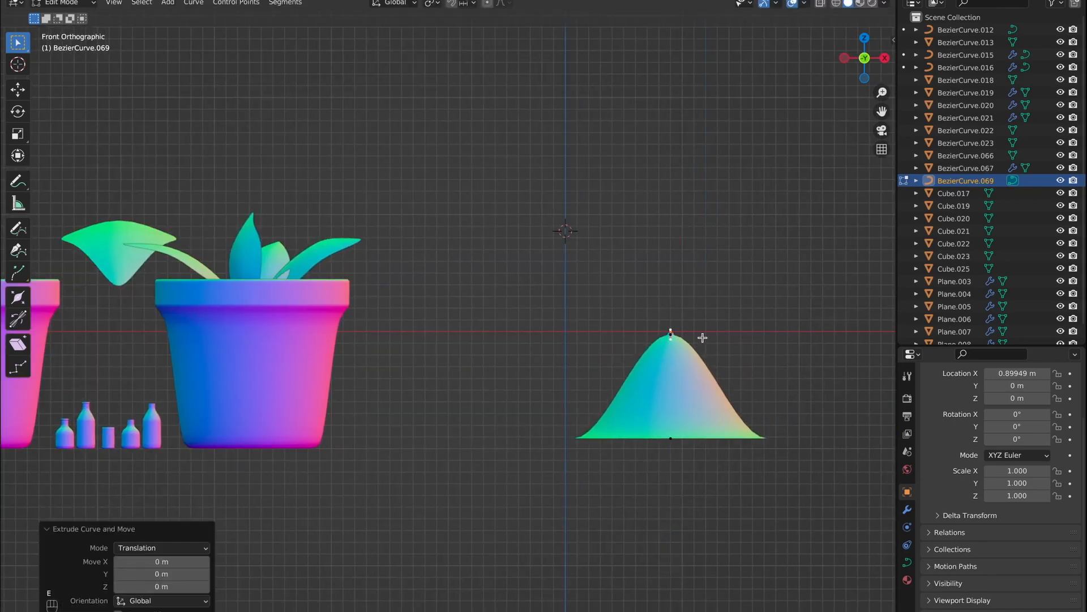
Extrude the lampshade's tip about 0.24 m up along Z, thin its radius and raise the end point to form a cord
scroll(475, 356, "up", 6)
key("e")
key("z")
left_click(419, 245)
scroll(491, 209, "down", 4)
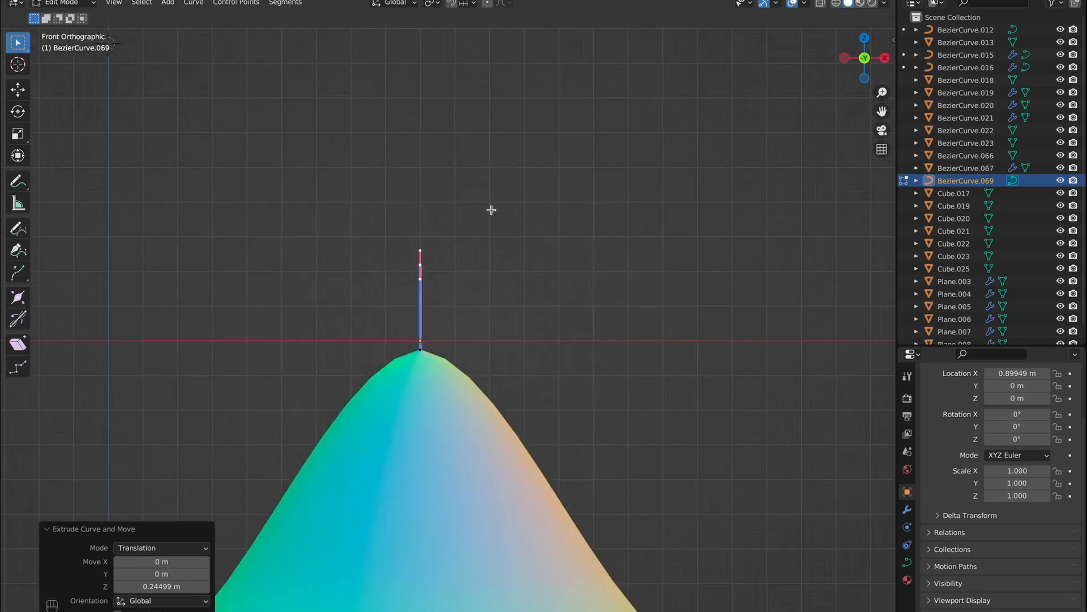
key("alt+s")
left_click(685, 343)
key("g")
key("z")
left_click(514, 313)
Show the lamp curve's control point values and reposition the point at the lampshade's lower rim
left_click(449, 492)
key("n")
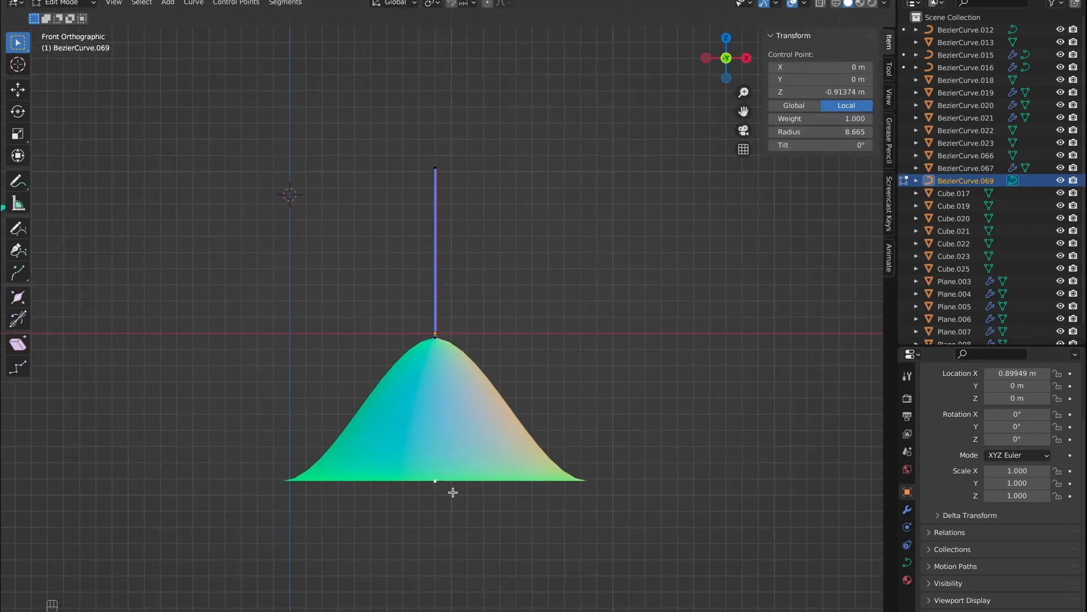
left_click(502, 111)
left_click(464, 474)
key("g")
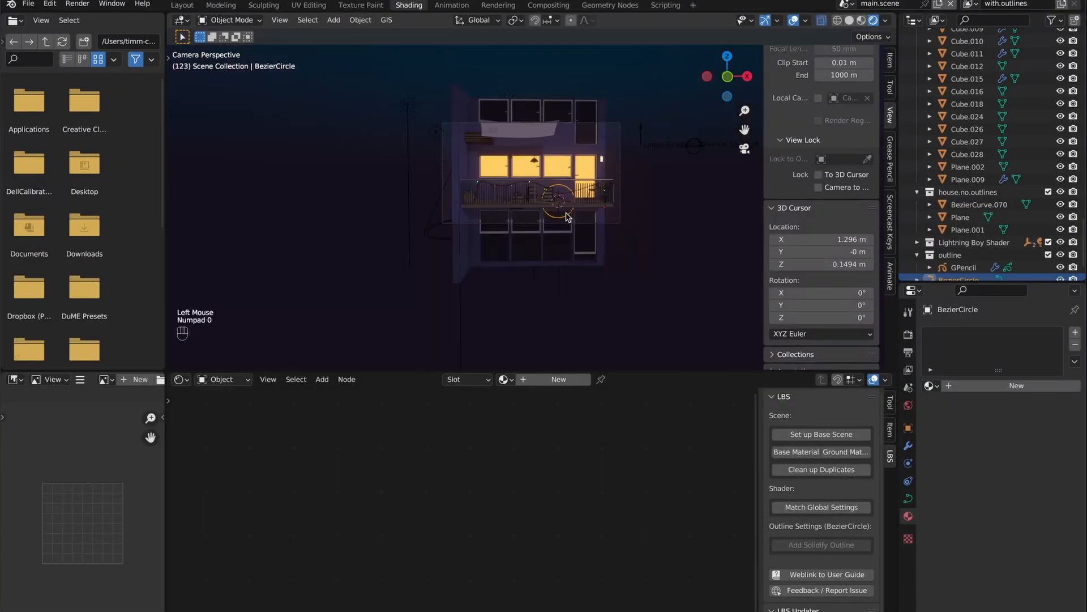
Move the Bezier circle about 7.5 m left and 6 m up beside the house, scale it, and shift it behind the facade
key("KP_1")
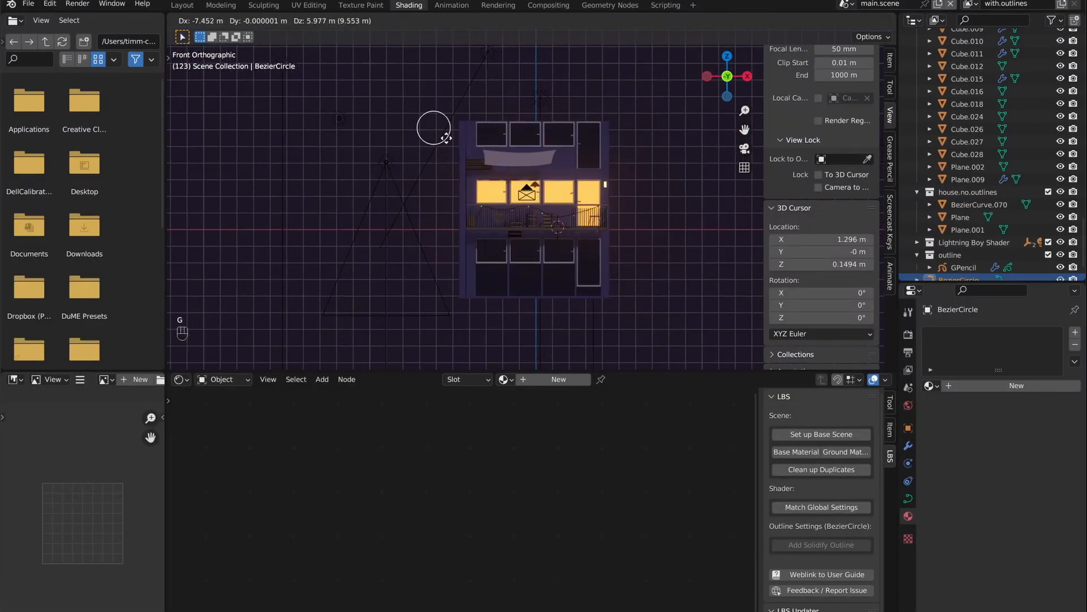
key("Return")
key("KP_7")
key("g")
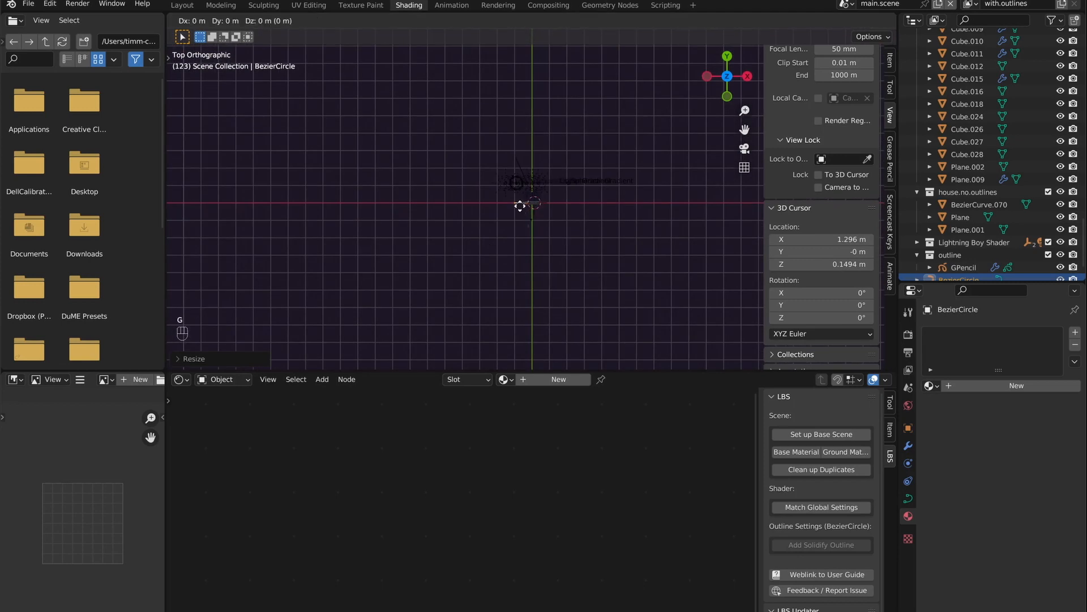
left_click(531, 111)
key("KP_0")
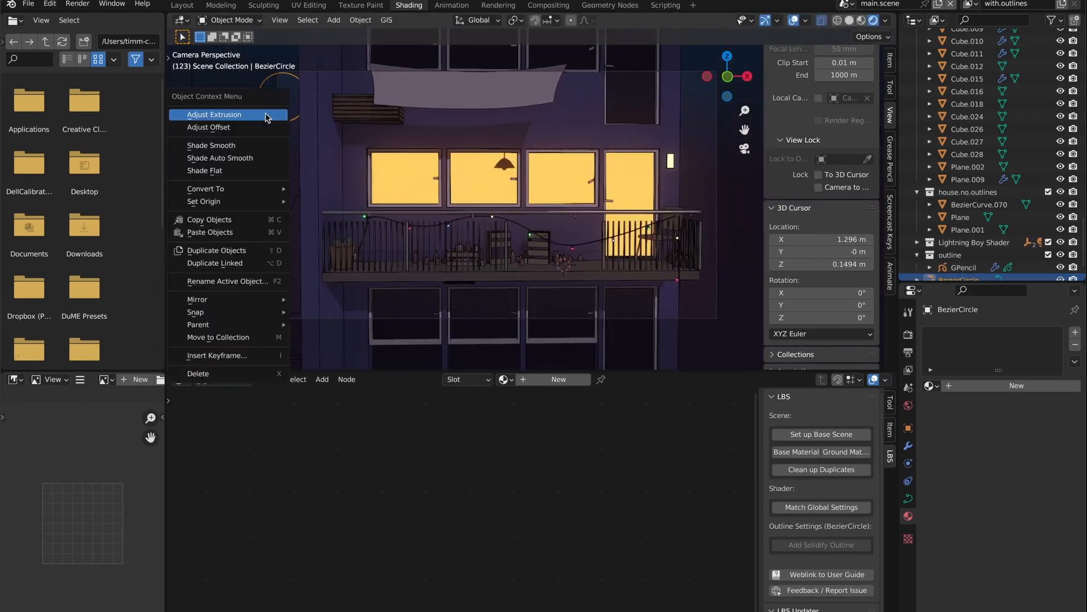
Convert the Bezier circle to a mesh and fill its outline with a face
left_click(360, 19)
left_click(498, 397)
key("Tab")
key("a")
key("a")
key("a")
key("f")
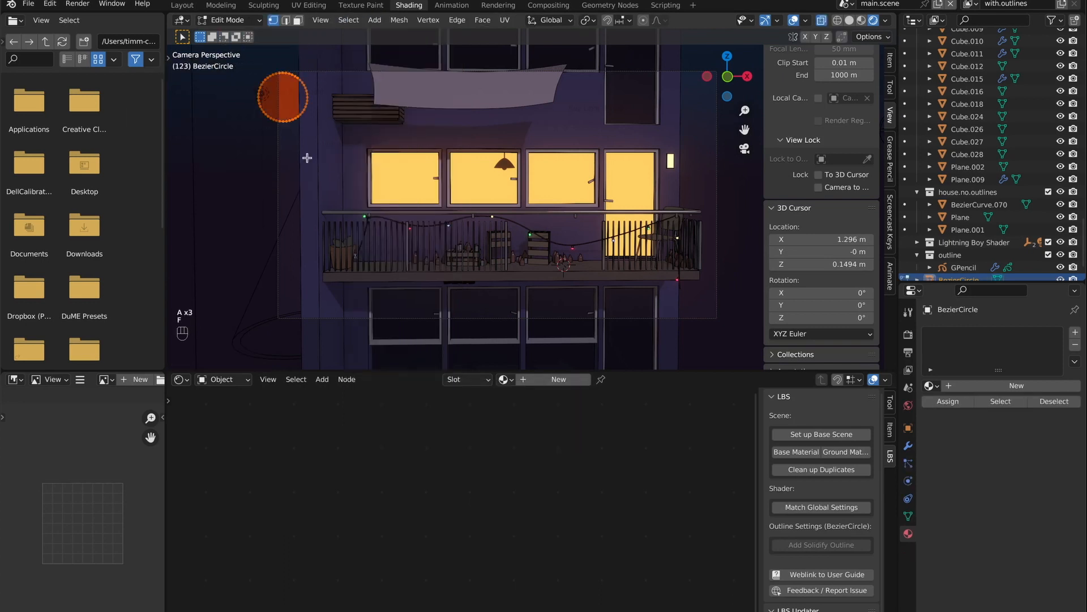
key("KP_0")
key("Tab")
Assign the light material to the disc as a separate copy and rename it moon
left_click(932, 385)
scroll(857, 514, "down", 5)
left_click(857, 423)
left_click(1011, 386)
double_click(964, 386)
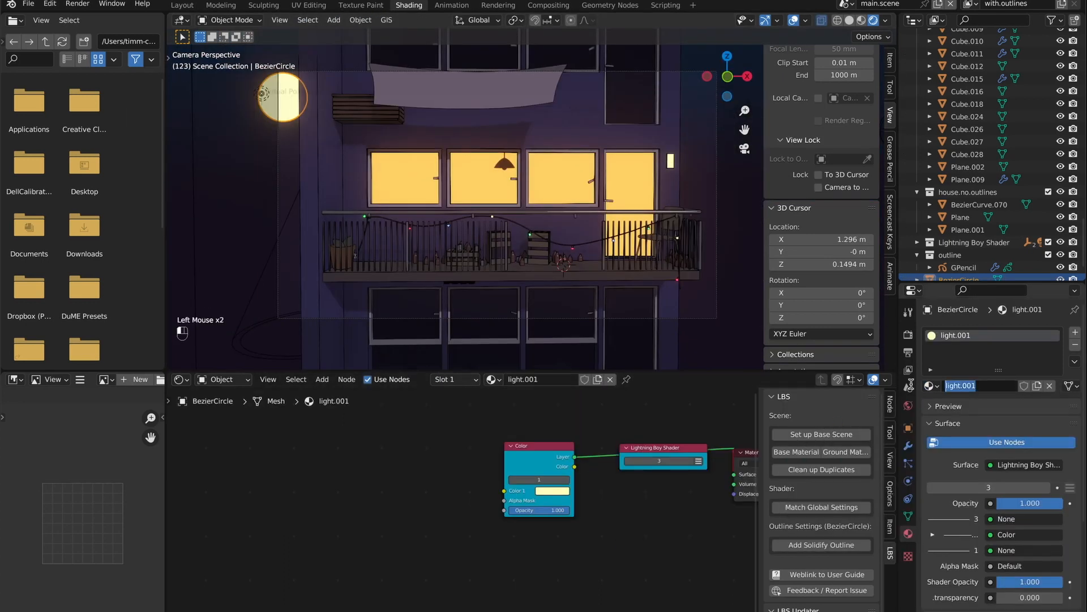
Recolour the moon material to white and render a test image
left_click(553, 491)
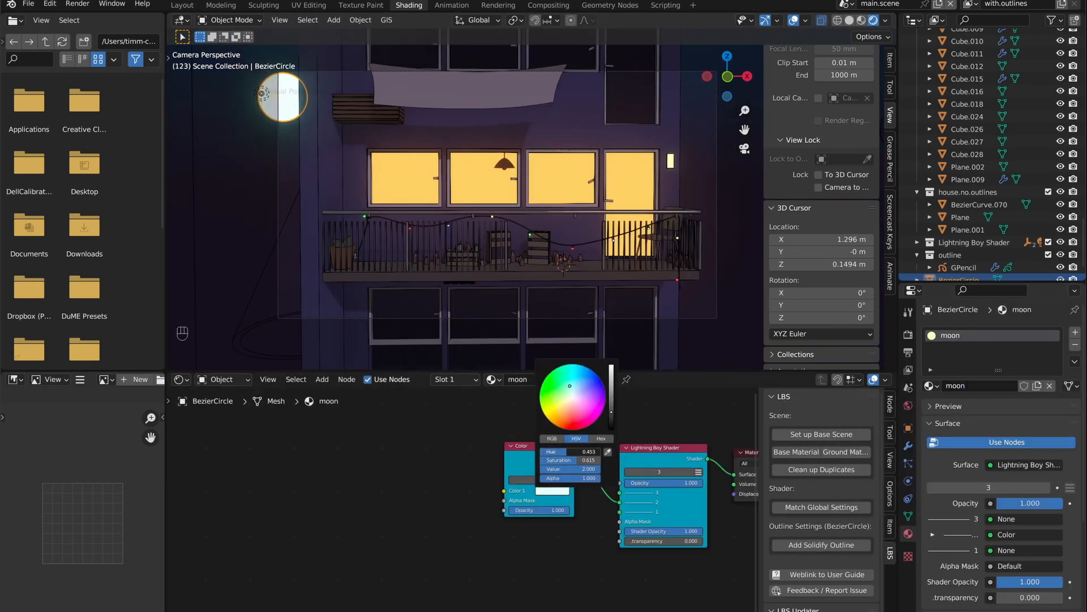
left_click(558, 490)
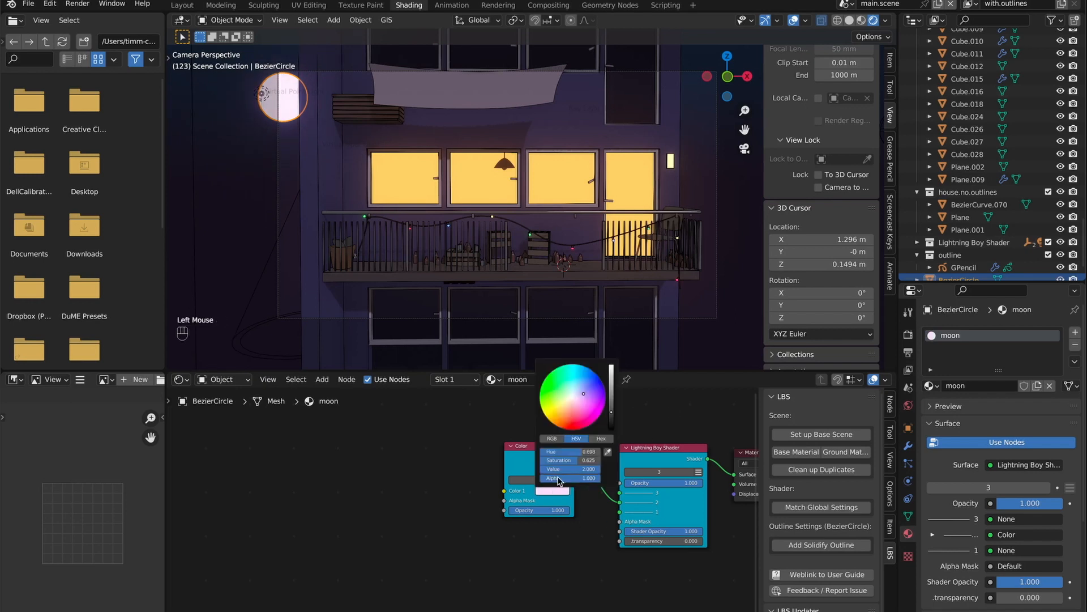
key("F12")
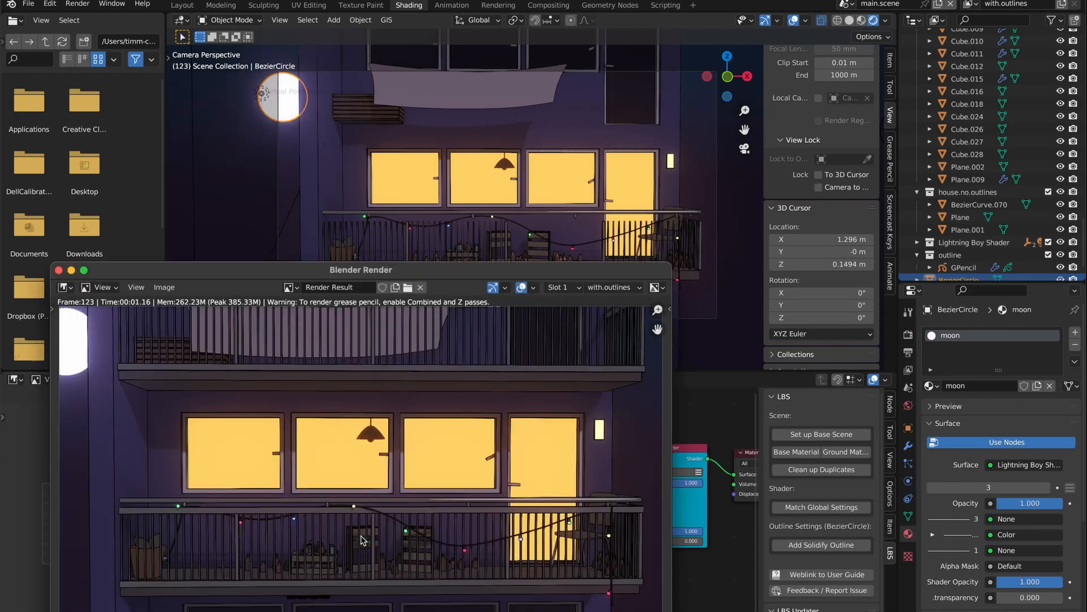
left_click(32, 303)
Add a Subdivision Surface modifier to the moon disc and check it in a test render
left_click(909, 446)
left_click(957, 332)
left_click(838, 560)
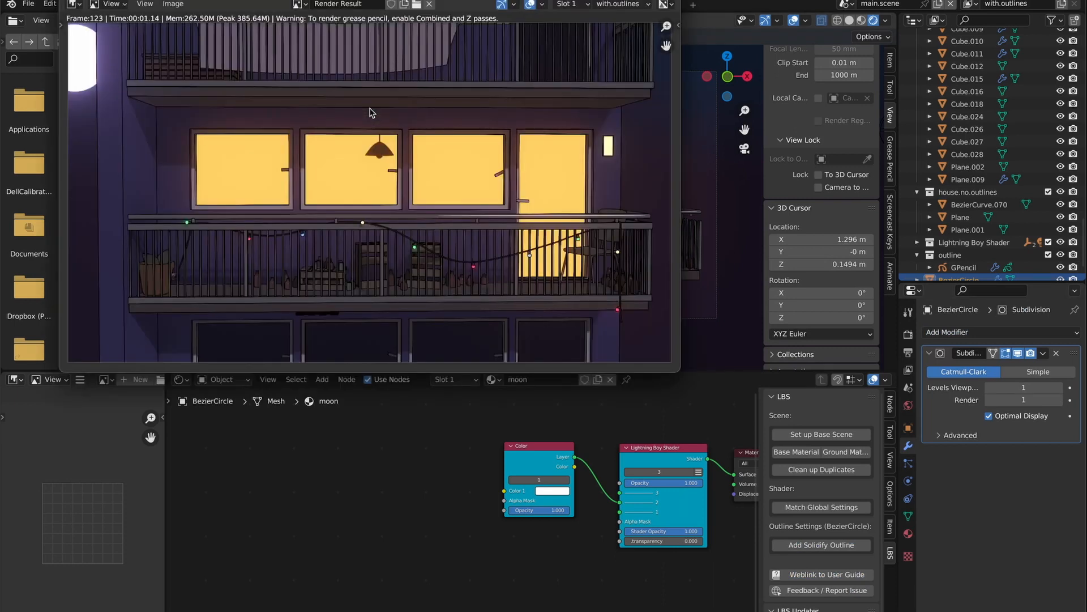
key("Escape")
Move the camera back about 2 m along Y, reveal all hidden objects and render a test image
left_click(552, 317)
key("g")
key("y")
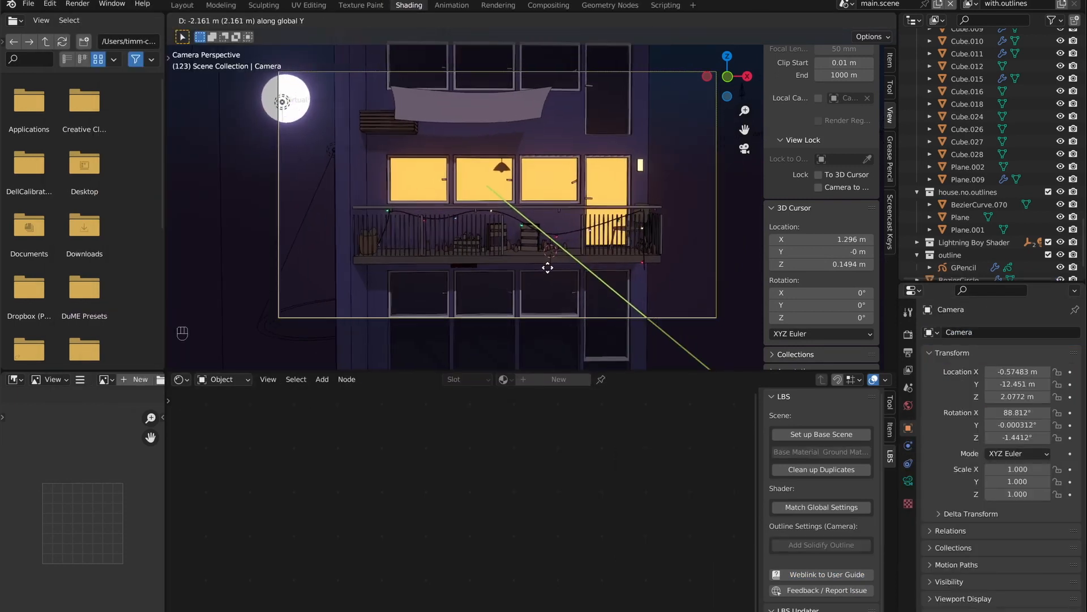
left_click(548, 267)
key("alt+h")
key("F12")
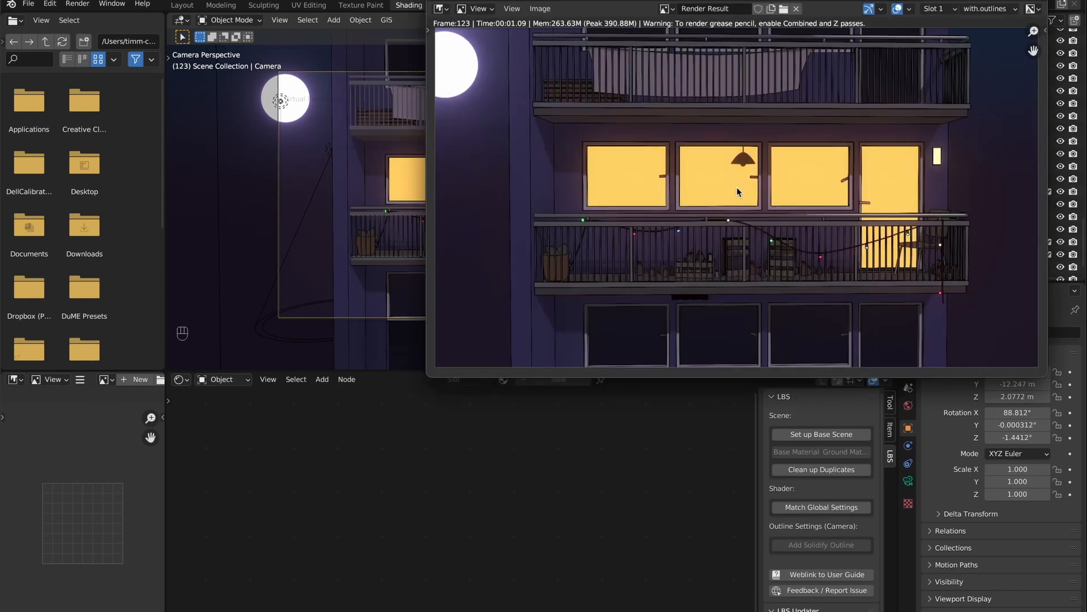
key("Escape")
Widen the house wall mesh outward at its side face and render a test image
key("Tab")
key("KP_1")
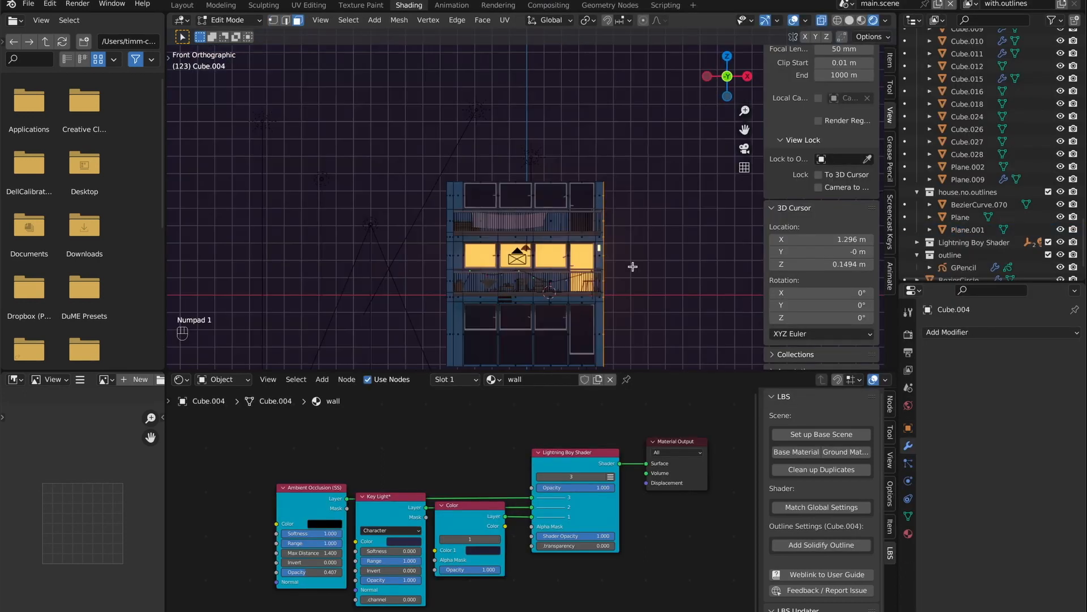
key("F12")
key("Escape")
Rotate the Key Light (Character) about the X axis and by about -51° around global Z
left_click(392, 318)
key("r")
key("x")
left_click(392, 318)
key("KP_0")
key("r")
key("z")
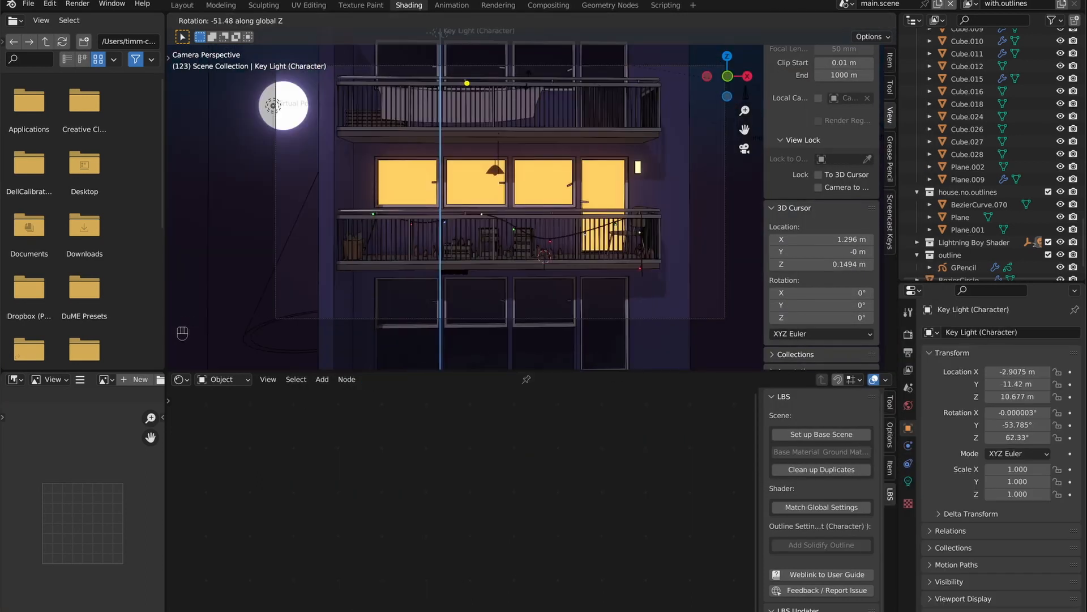
left_click(466, 83)
Fill a face between the selected edges of the house wall mesh and render a test image
key("Tab")
left_click(317, 129, "shift")
key("f")
key("Tab")
key("F12")
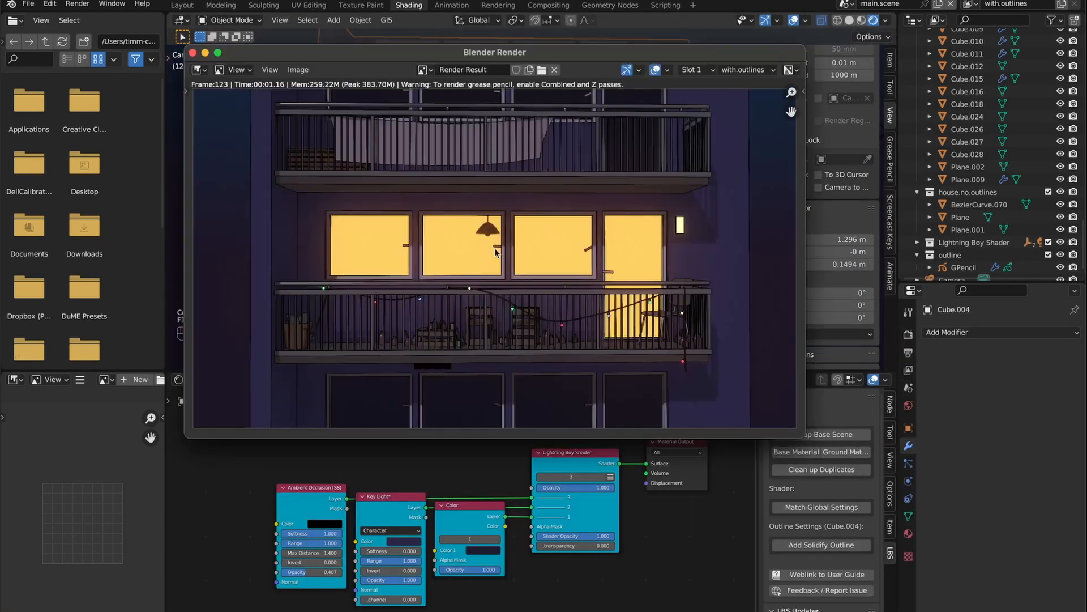
Move the selected balcony objects in the top view and select the brown glass bottle beside the crate
key("Escape")
left_click(423, 291)
left_click(548, 181, "shift")
key("g")
key("KP_7")
left_click(708, 184)
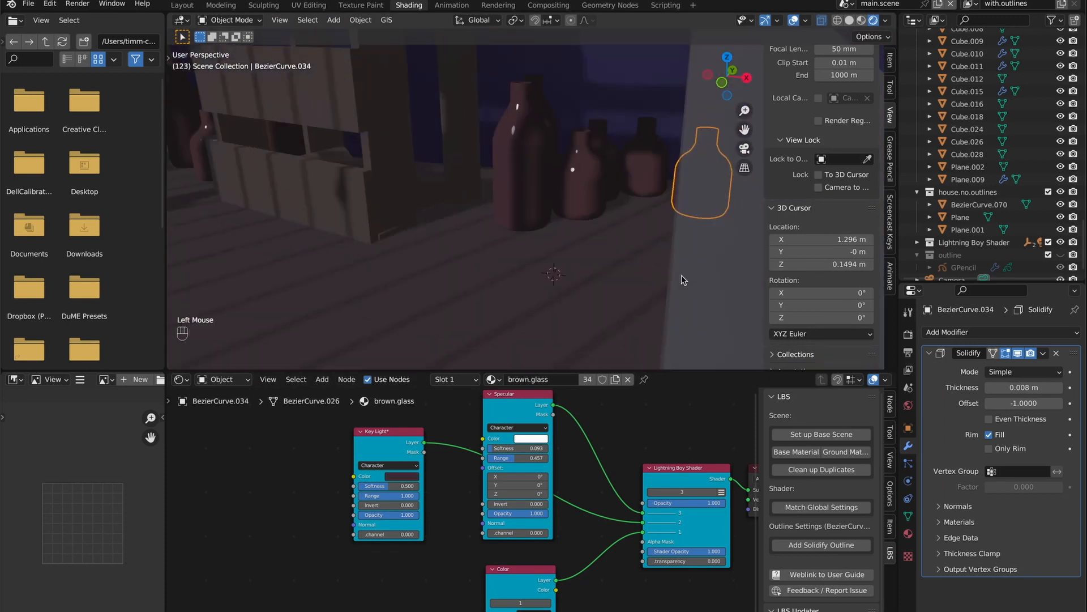
Save the file and switch to the Modeling workspace
key("super+s")
key("super+s")
left_click(221, 5)
scroll(448, 317, "down", 10)
key("Tab")
Add a plane with the silouettes material and scale it up as a background building behind the house
key("shift+a")
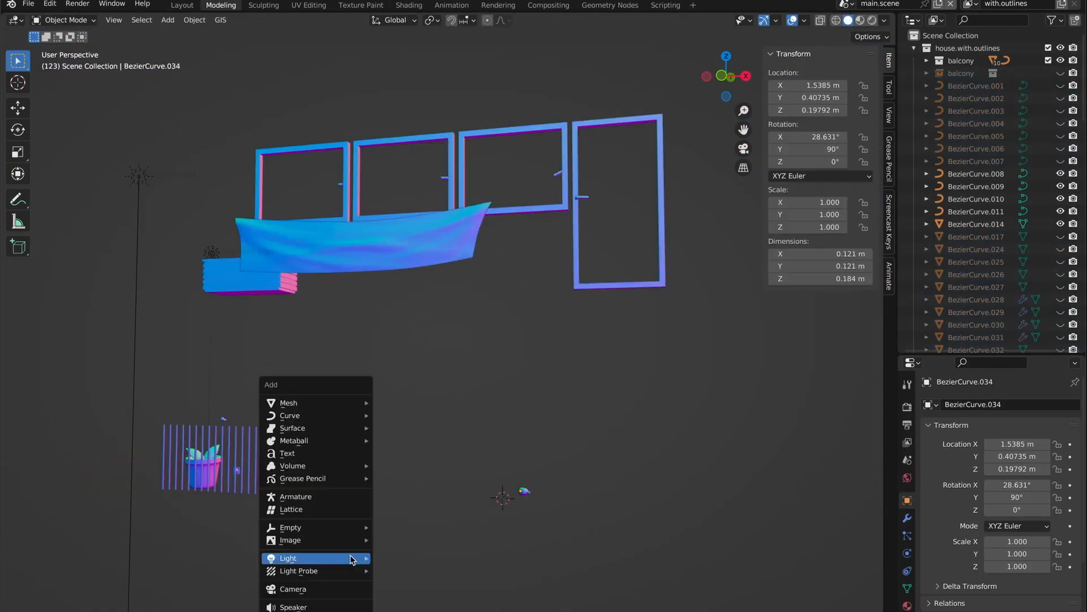
left_click(409, 5)
key("s")
key("KP_7")
left_click(220, 5)
Cut loops into the background plane and extrude its upper edges into a tower with a stepped roof and thin antenna
key("Tab")
key("ctrl+r")
key("e")
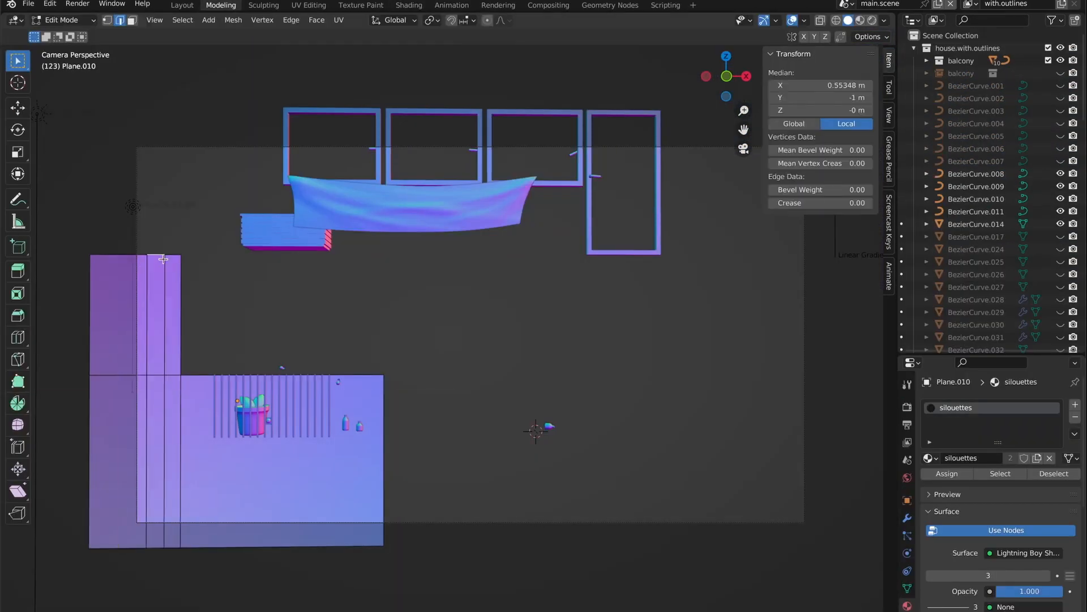
key("ctrl+r")
scroll(546, 138, "up", 5)
left_click(261, 366)
key("e")
key("ctrl+r")
key("e")
left_click(422, 193)
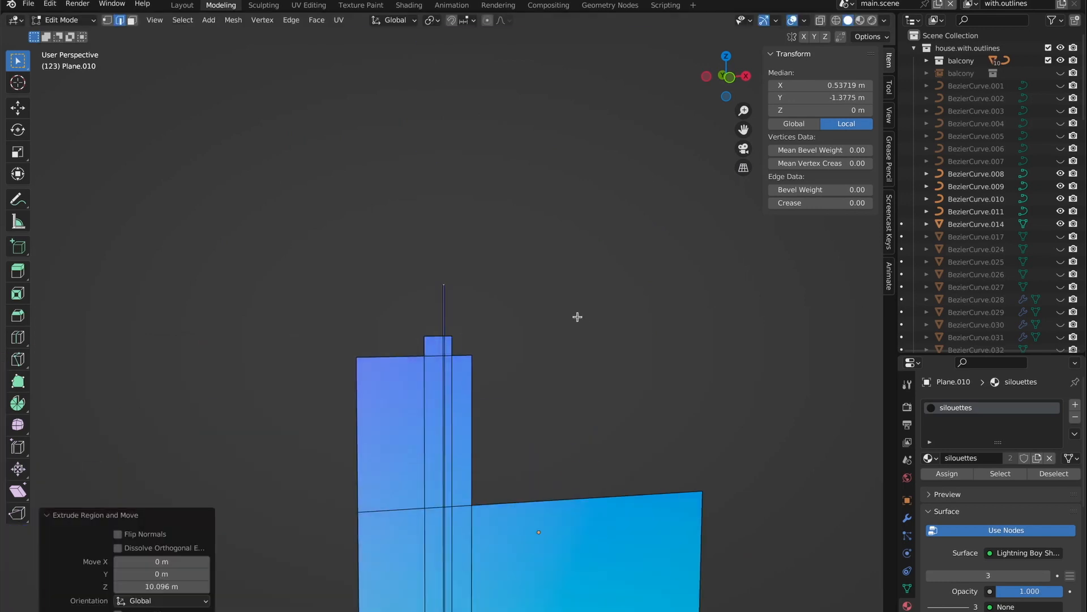
Reveal all hidden objects and render the camera view to check the background tower
key("Tab")
key("KP_0")
key("alt+h")
key("F12")
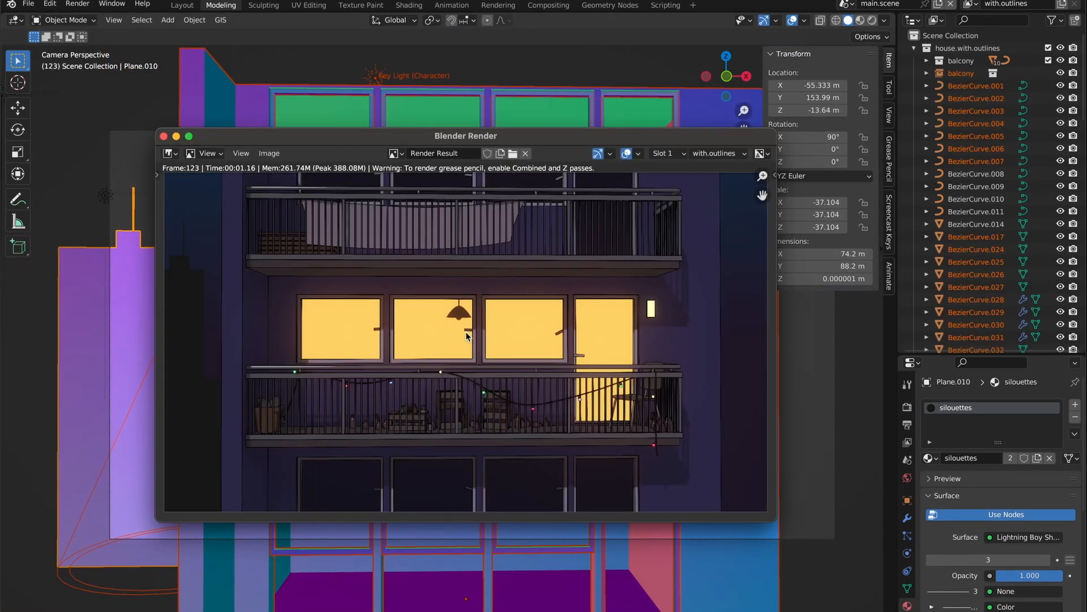
key("Escape")
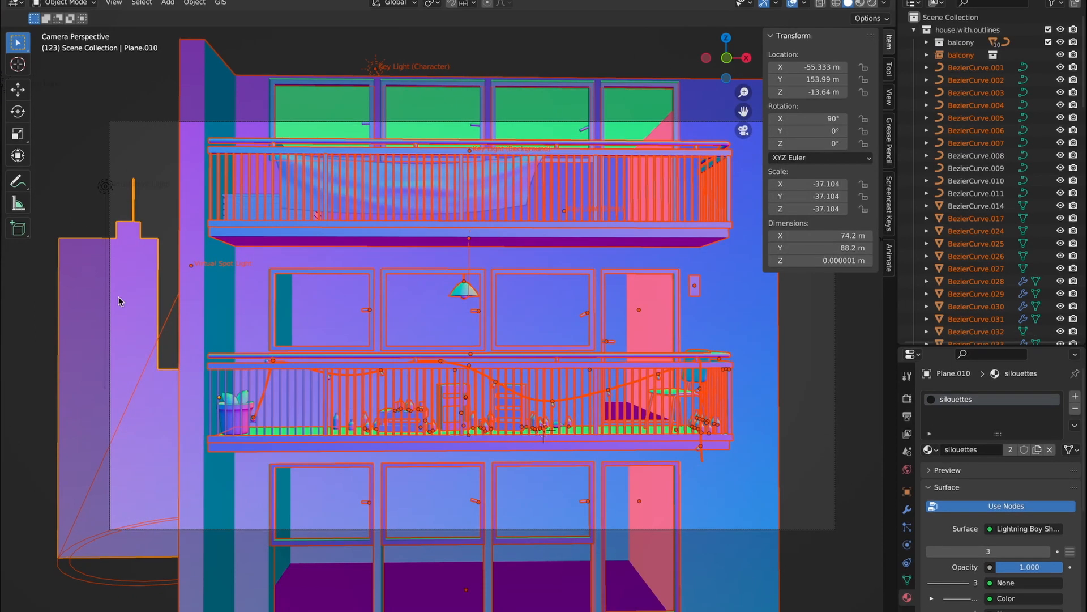
Duplicate the low block faces of the building silhouette in place and separate them into their own object
key("Tab")
key("3")
left_click(168, 450)
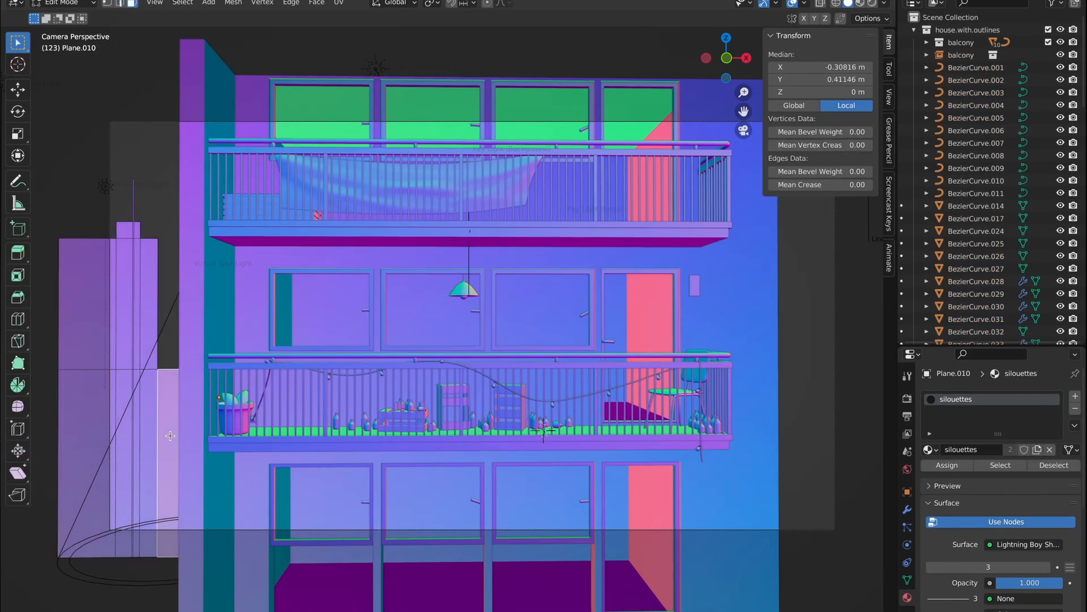
key("shift+d")
right_click(168, 450)
right_click(169, 450)
mouse_move(170, 611)
left_click(230, 591)
key("Tab")
Hide the selected house objects and move the separated silhouette block along X to the other side of the house
key("h")
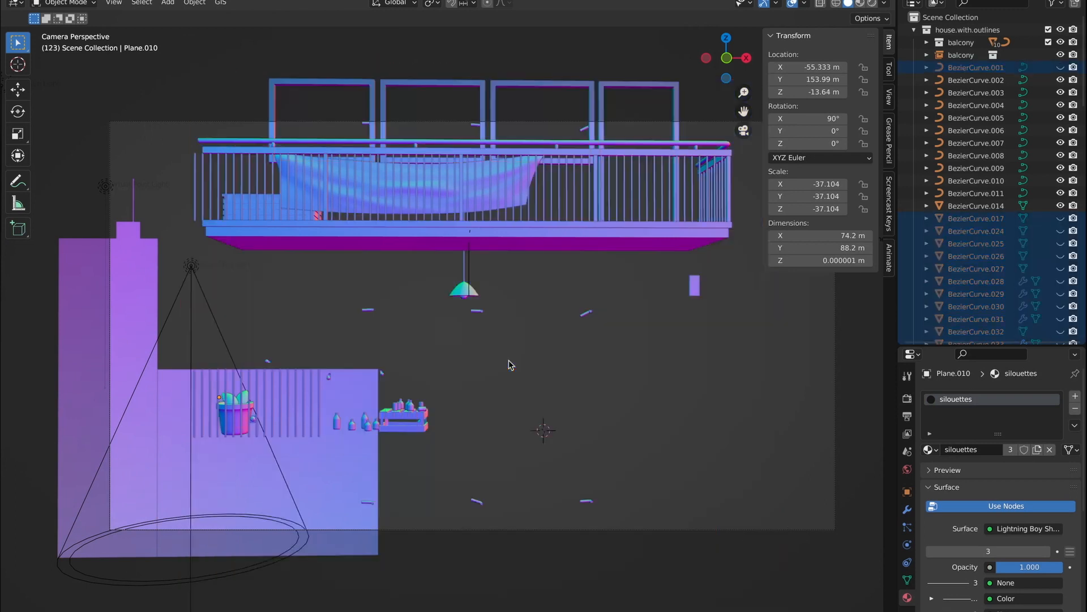
left_click(342, 469)
key("g")
key("x")
left_click(711, 505)
Cut a vertical centre loop into the separated silhouette block and shift its top vertex along Z to shape the roof
key("Tab")
key("ctrl+r")
left_click(769, 396)
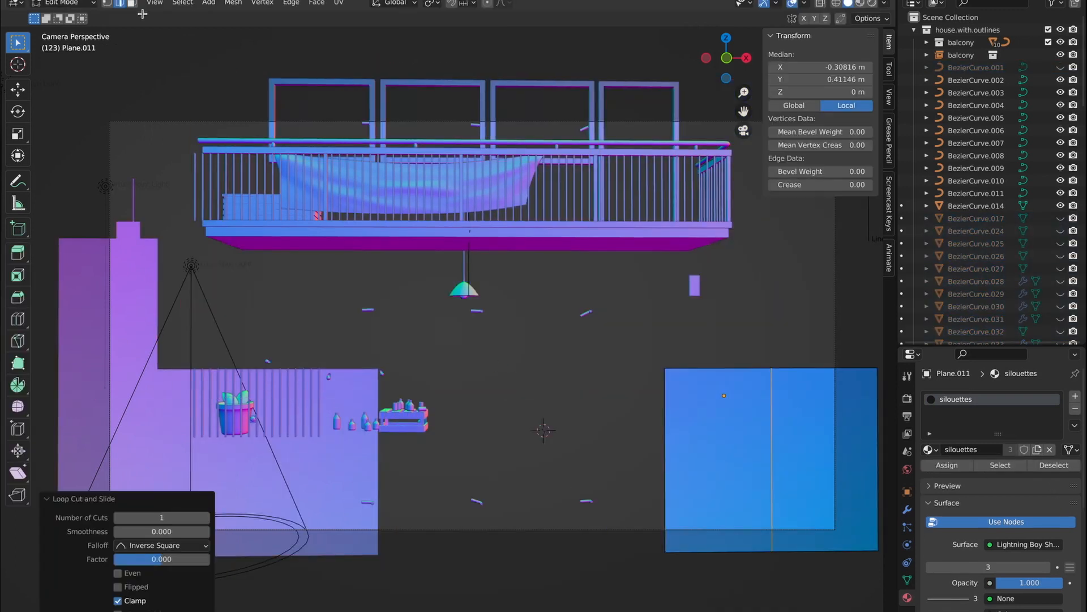
key("1")
key("g")
key("z")
left_click(726, 400)
Add further loop cuts to the silhouette block and scale the new edges along X to taper the tower
key("ctrl+r")
left_click(728, 423)
key("s")
key("x")
key("ctrl+r")
left_click(742, 439)
key("Tab")
Duplicate the tapered tower silhouette and move the copy about 13 m along the global Y axis
key("shift+d")
key("y")
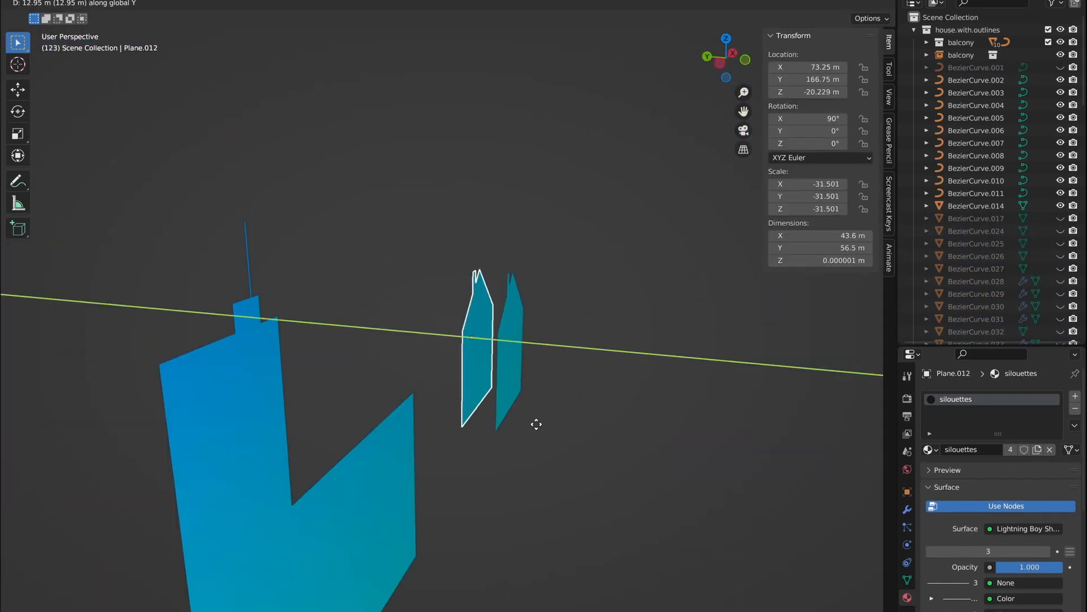
left_click(537, 422)
key("KP_0")
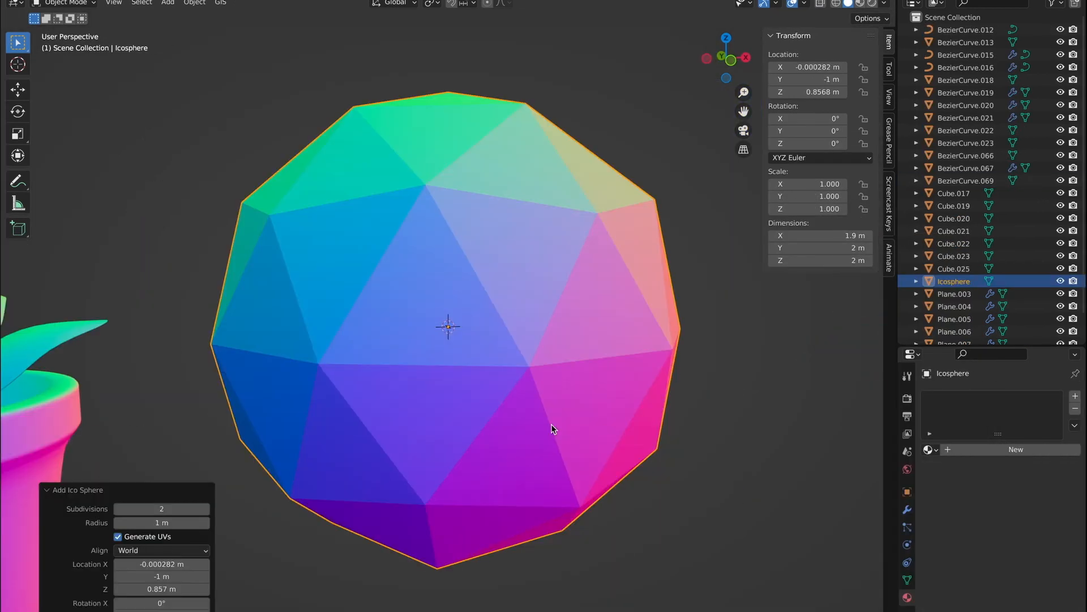
Set the new ico sphere's subdivisions to 5 and shade it smooth
left_click(206, 509)
left_click(206, 509)
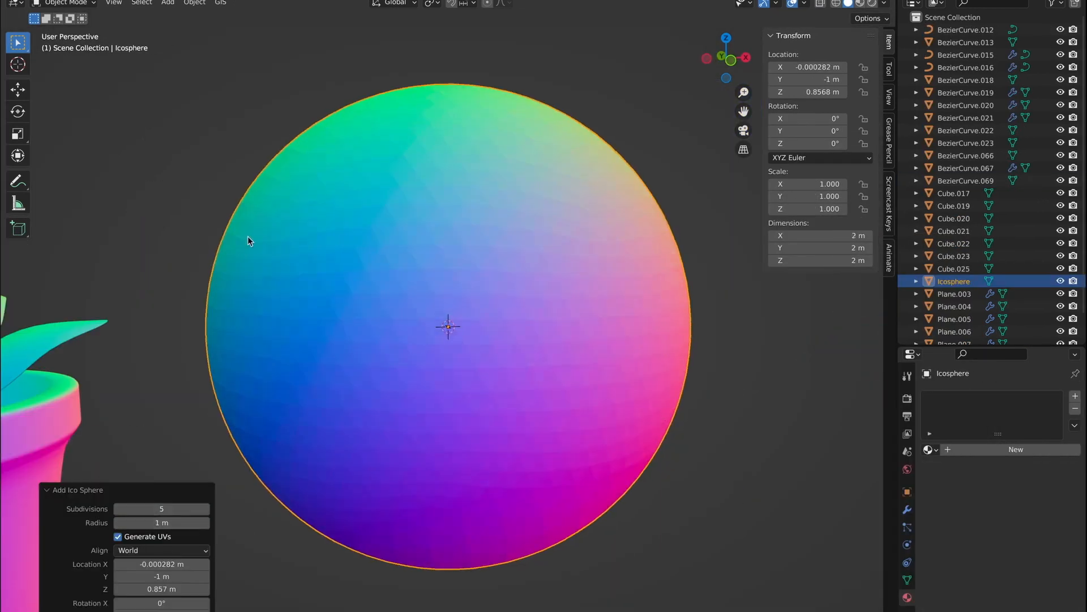
left_click(194, 3)
left_click(218, 273)
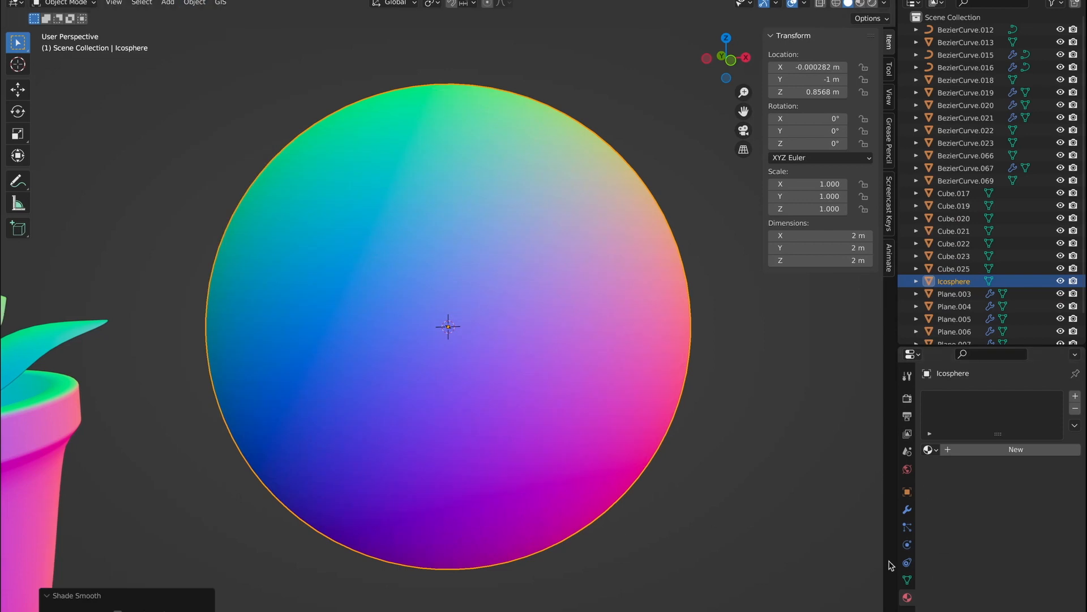
Add a Displace modifier to the ico sphere with a new texture named tree.displace
left_click(907, 509)
left_click(963, 395)
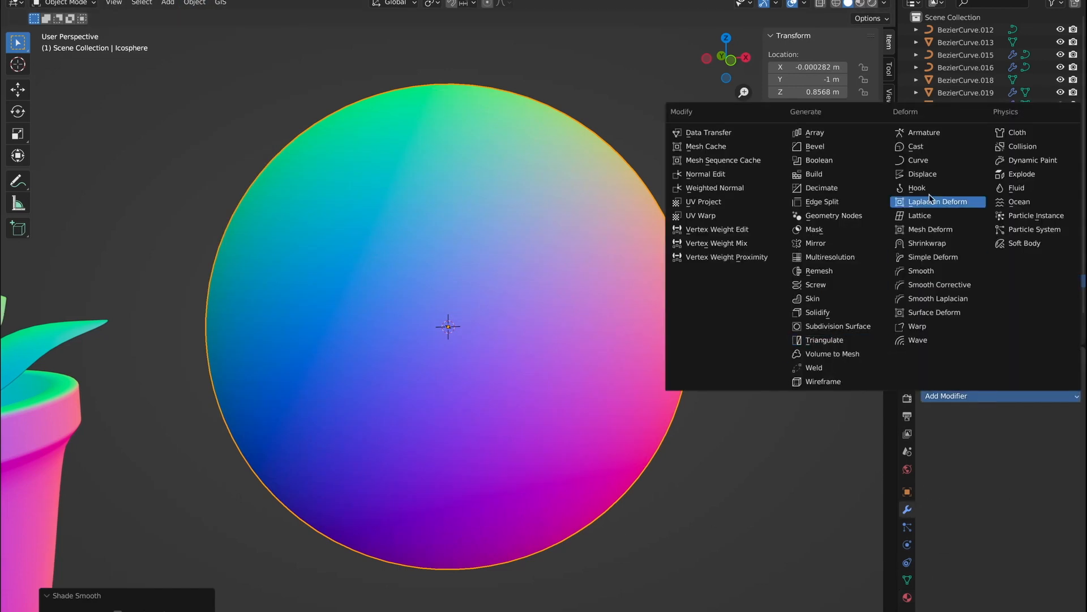
left_click(922, 174)
left_click(1069, 435)
scroll(991, 552, "down", 4)
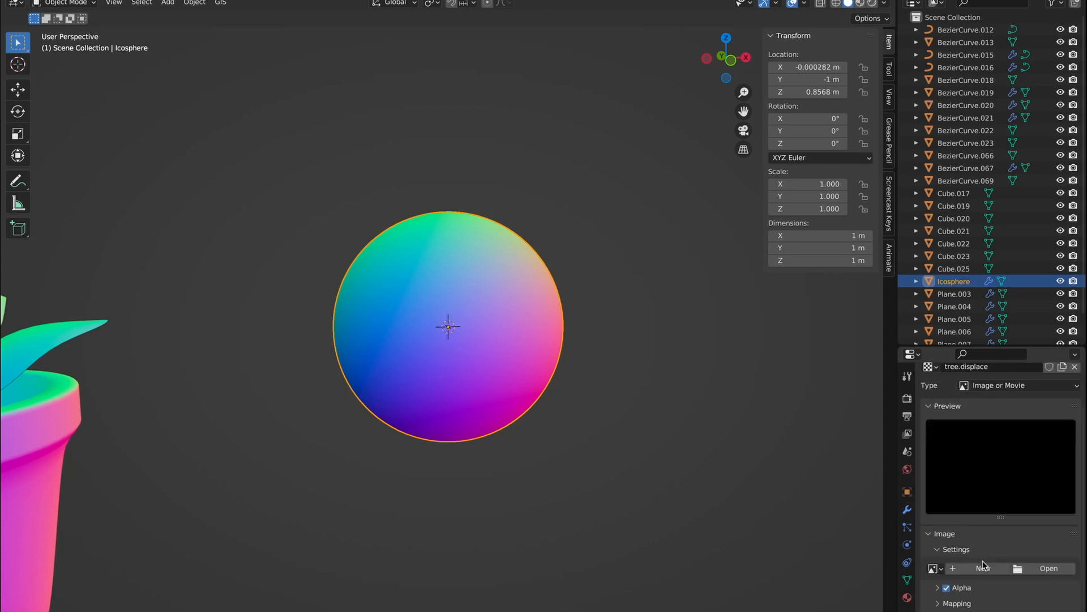
Try a new 2048 × 2048 px image named tree.displace.001 as the source of the displacement texture
left_click(985, 550)
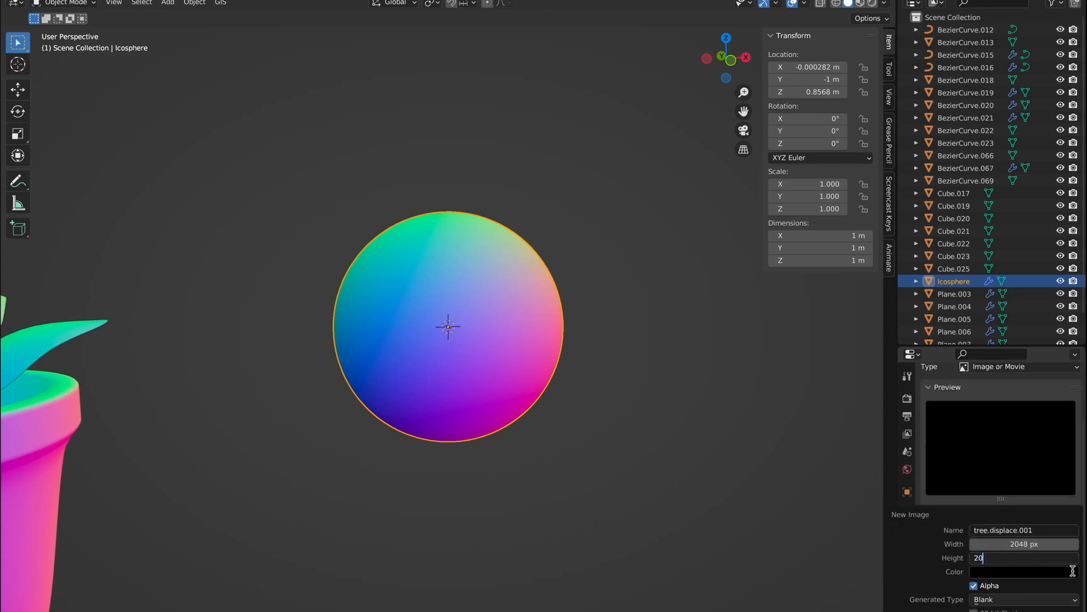
type("48")
key("Return")
key("Return")
scroll(978, 590, "down", 4)
left_click(1031, 474)
scroll(959, 544, "up", 7)
Change the tree.displace texture type to Clouds and adjust its noise size to shape the tree crown
left_click(992, 432)
left_click(985, 474)
scroll(951, 578, "down", 4)
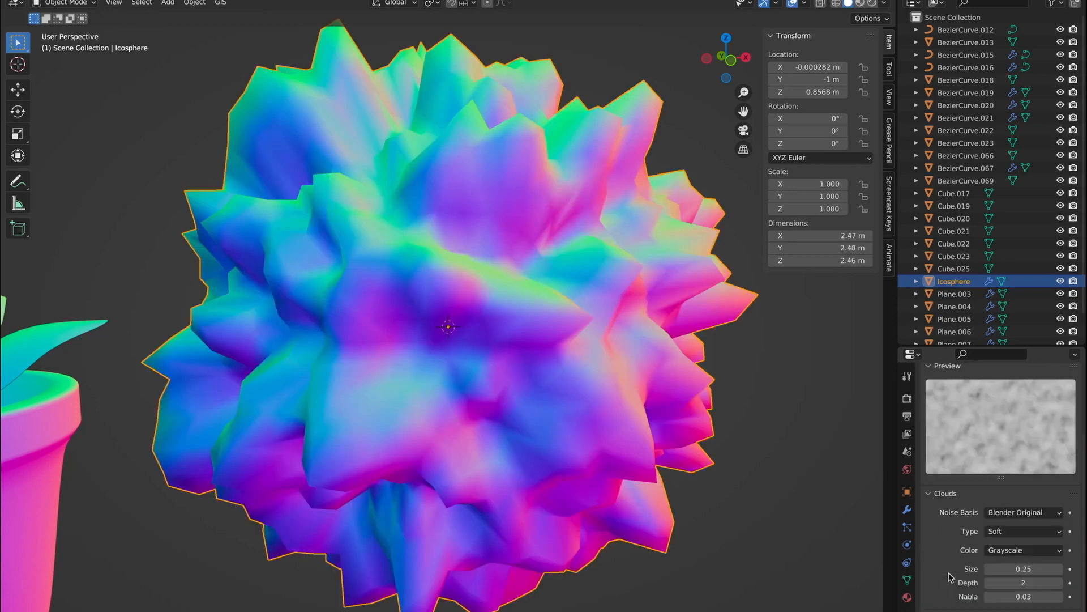
left_click_drag(1008, 569, 1034, 582)
middle_click_drag(487, 283, 527, 283)
left_click_drag(990, 568, 1014, 568)
middle_click_drag(487, 275, 630, 277)
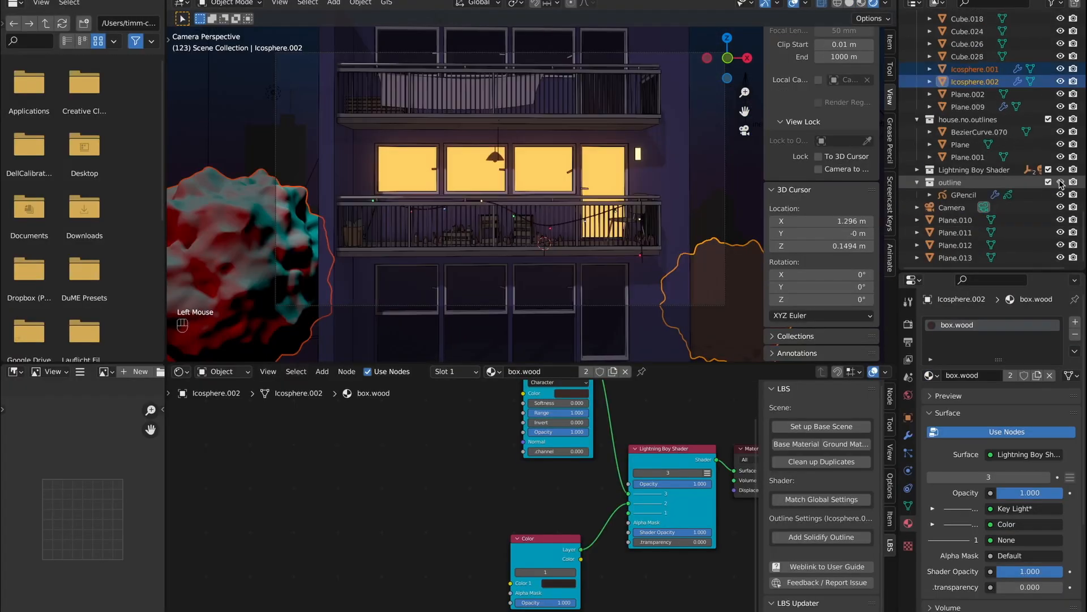
Make a separate copy of the box.wood material for the tree, name it tree.green and change its colour to dark green
double_click(969, 375)
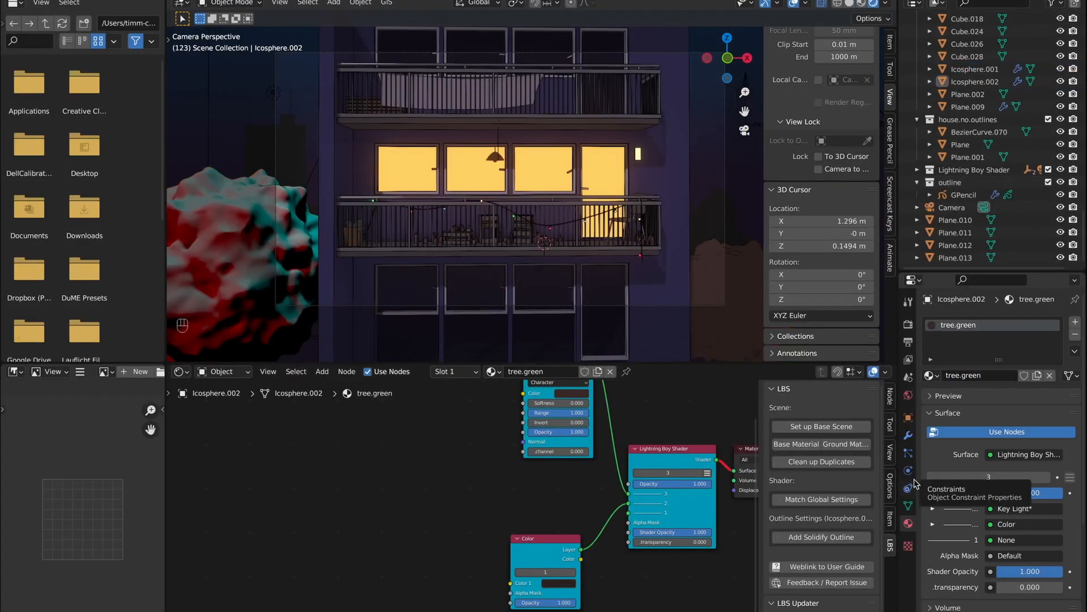
left_click(570, 415)
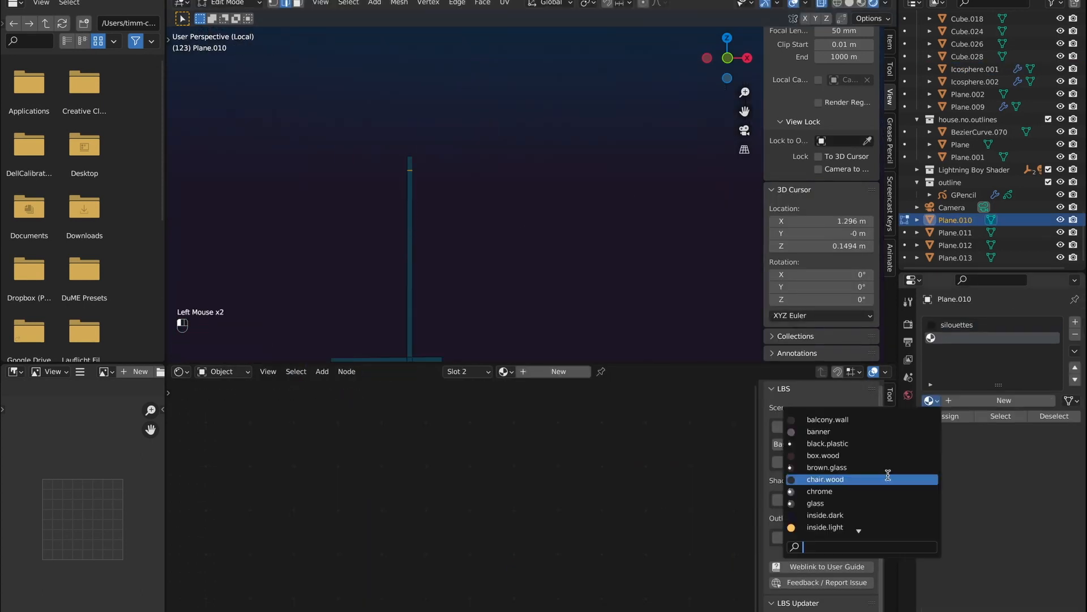
Assign the light.chain.red material to the antenna's tip face on the tower silhouette, save the file and render the scene
left_click(410, 163)
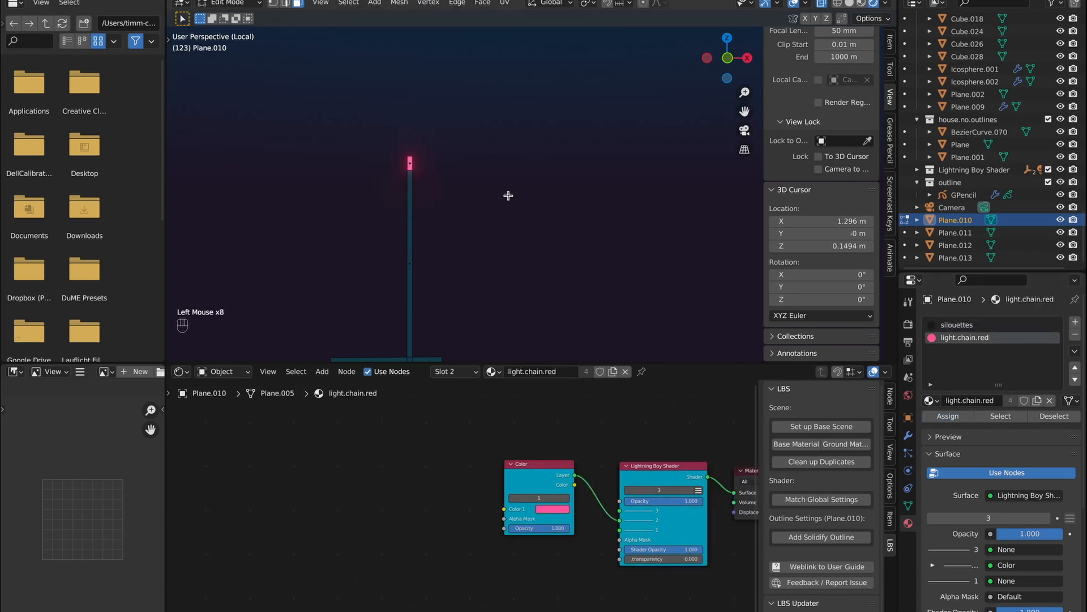
key("Tab")
key("KP_Divide")
key("super+s")
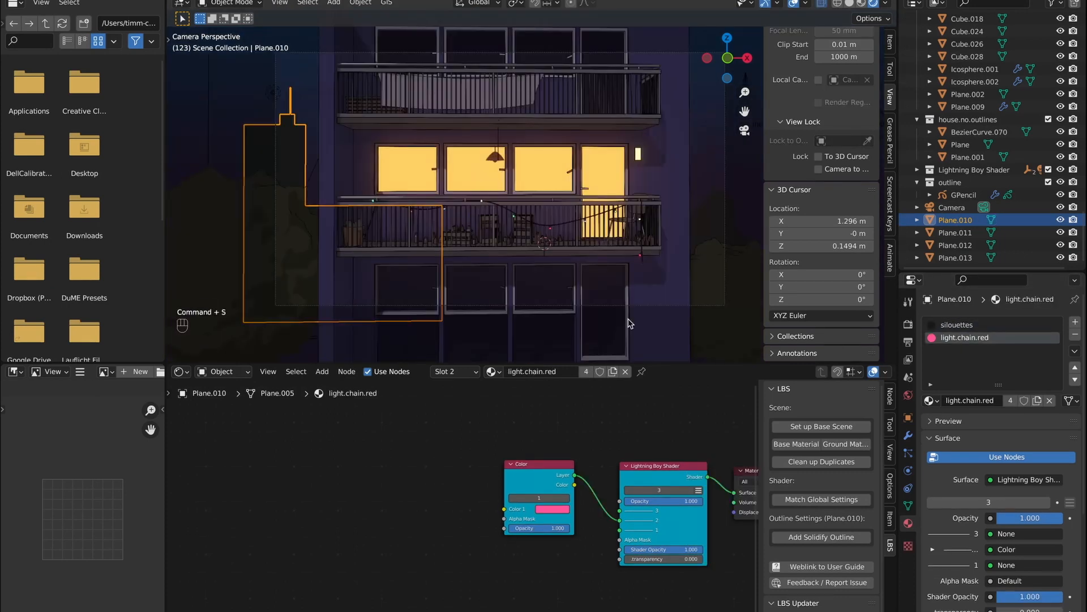
key("F12")
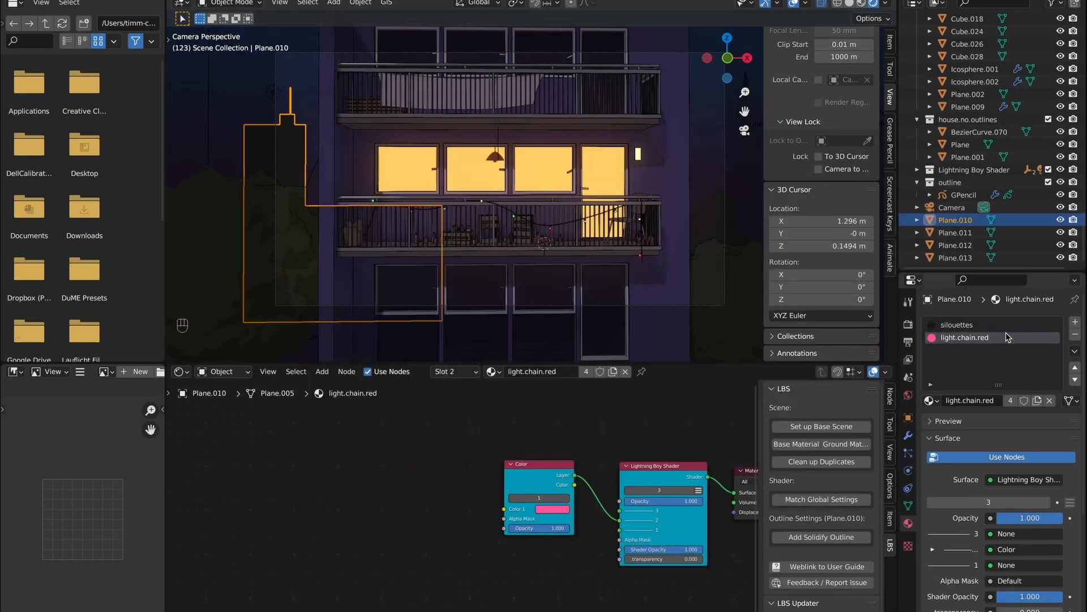
Make a separate copy of the light.chain.red material named beacon, shift its colour to magenta-pink and render the scene
double_click(938, 393)
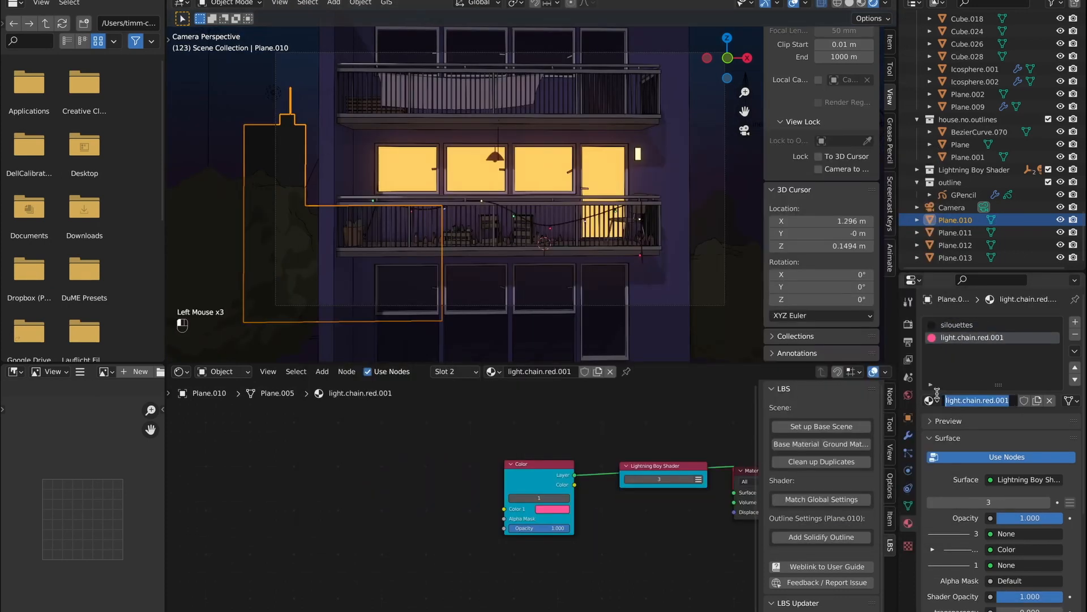
left_click(552, 509)
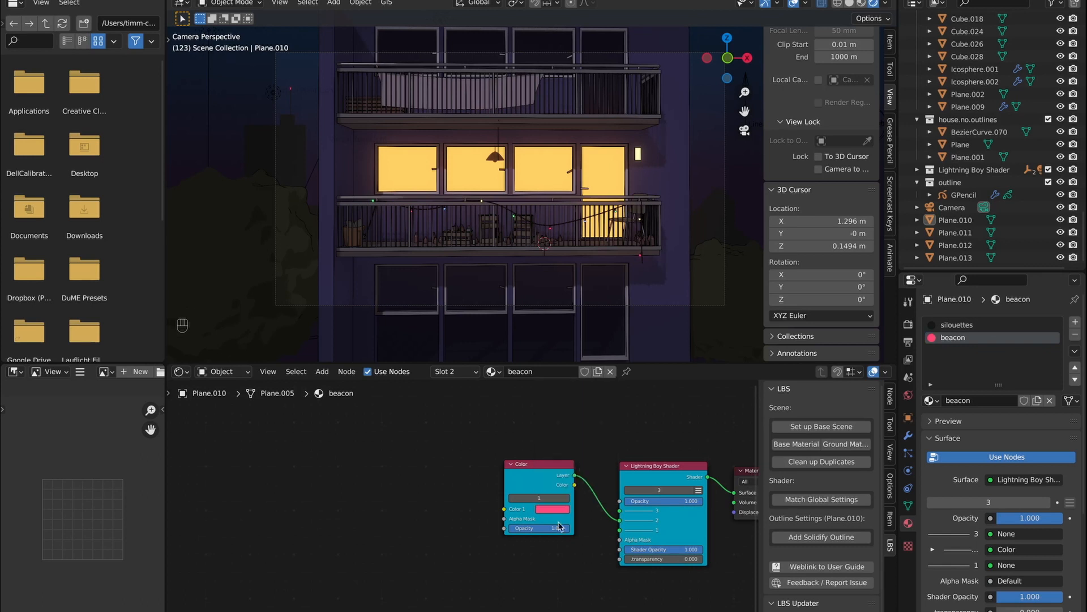
key("F12")
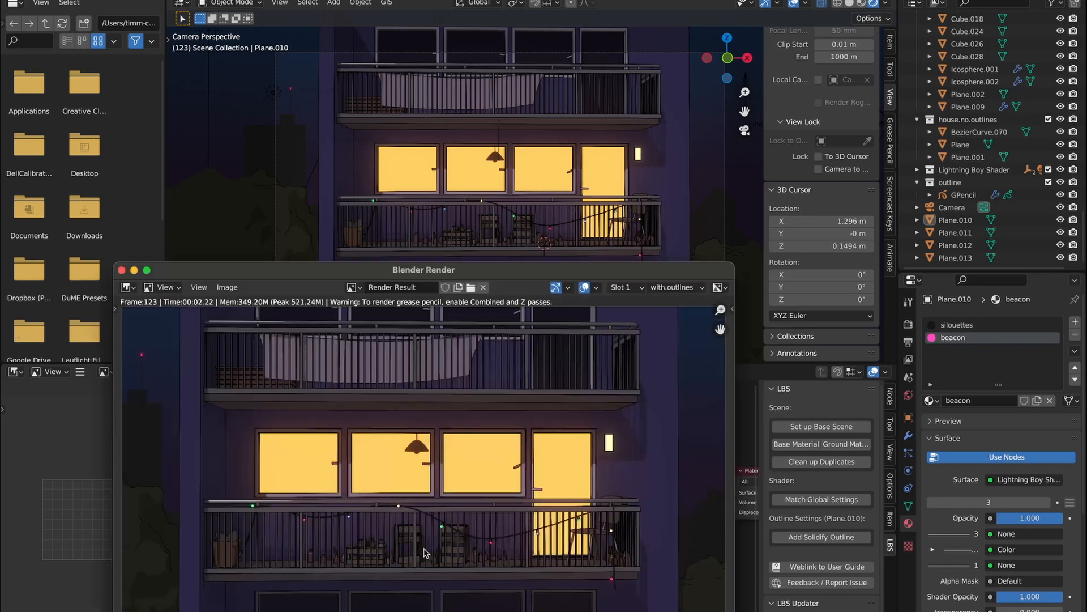
left_click(121, 270)
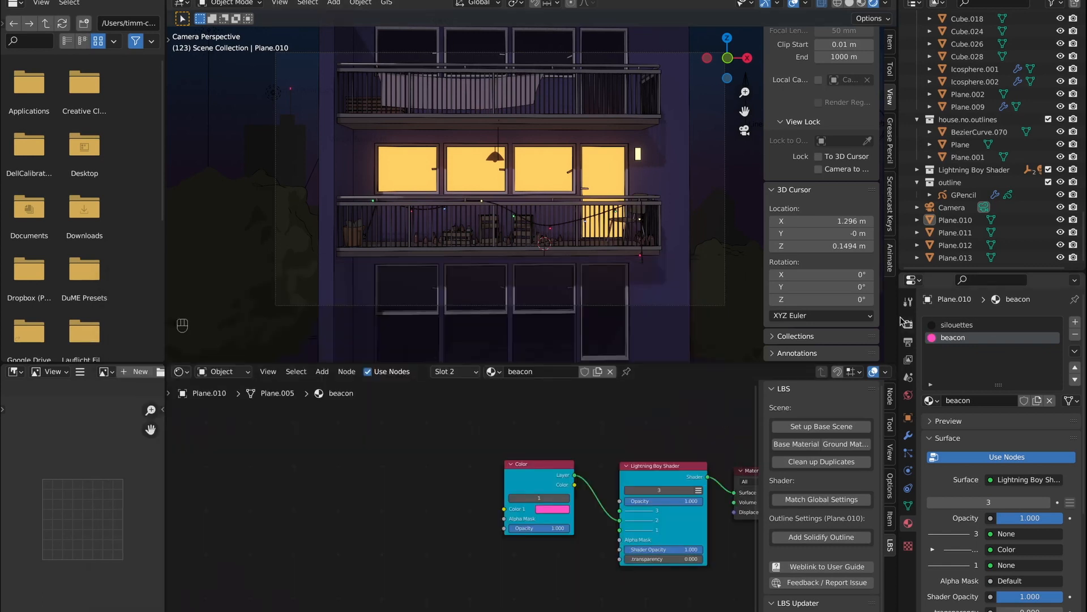
Check the modifiers of the tree Icosphere.002 and render the scene to review the trees
left_click(683, 242)
left_click(909, 435)
left_click(1029, 426)
key("Escape")
left_click(733, 338)
key("F12")
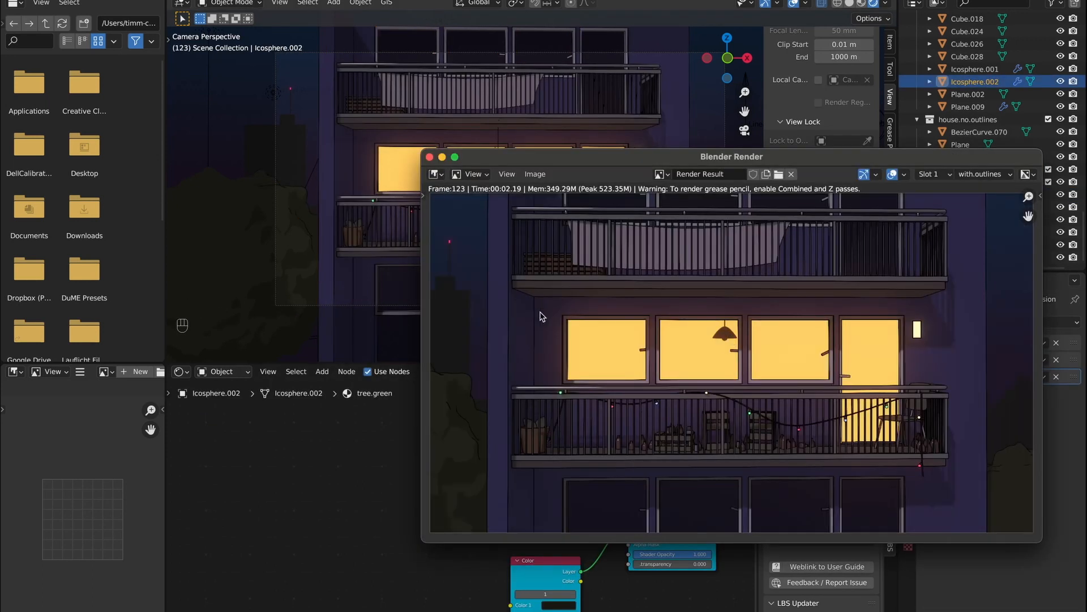
key("Escape")
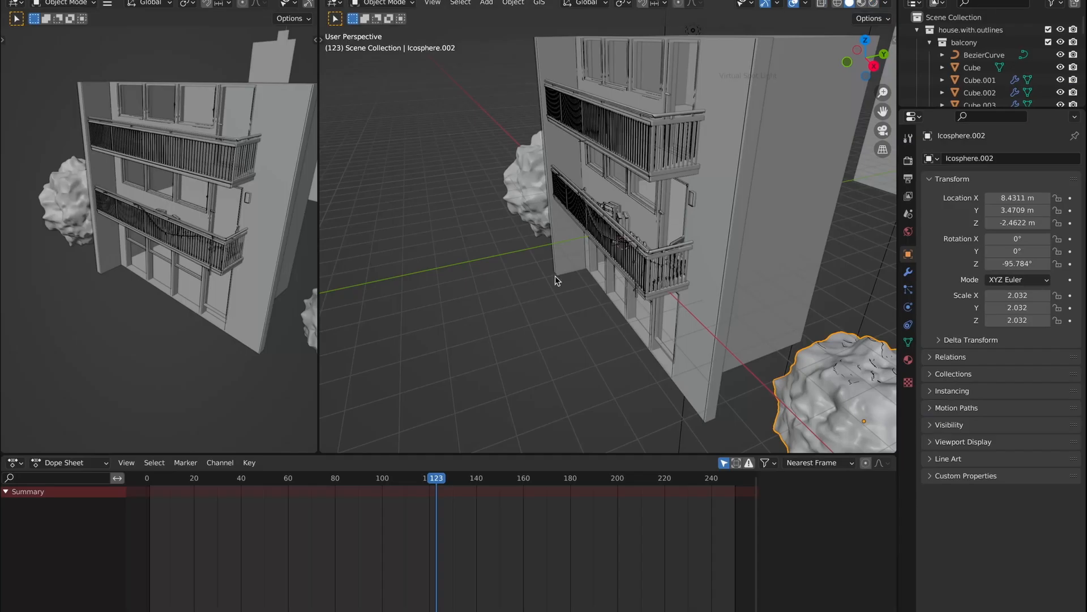
Set the output to PNG with RGBA colour, 16-bit depth and 0% compression, and choose a different frame rate
left_click(1033, 456)
left_click(838, 522)
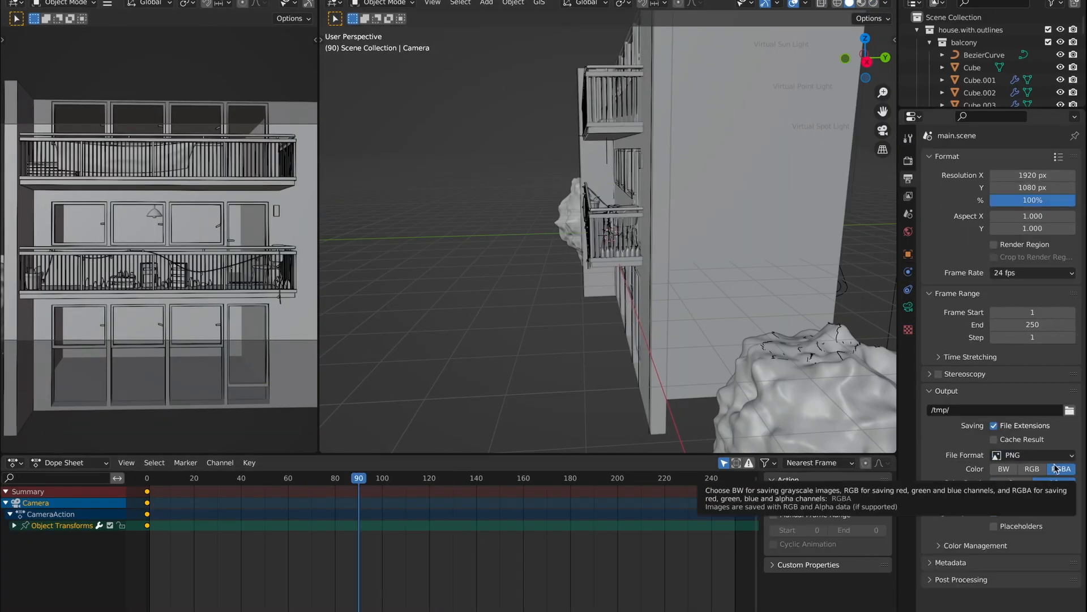
left_click(1054, 483)
left_click_drag(1019, 497, 963, 497)
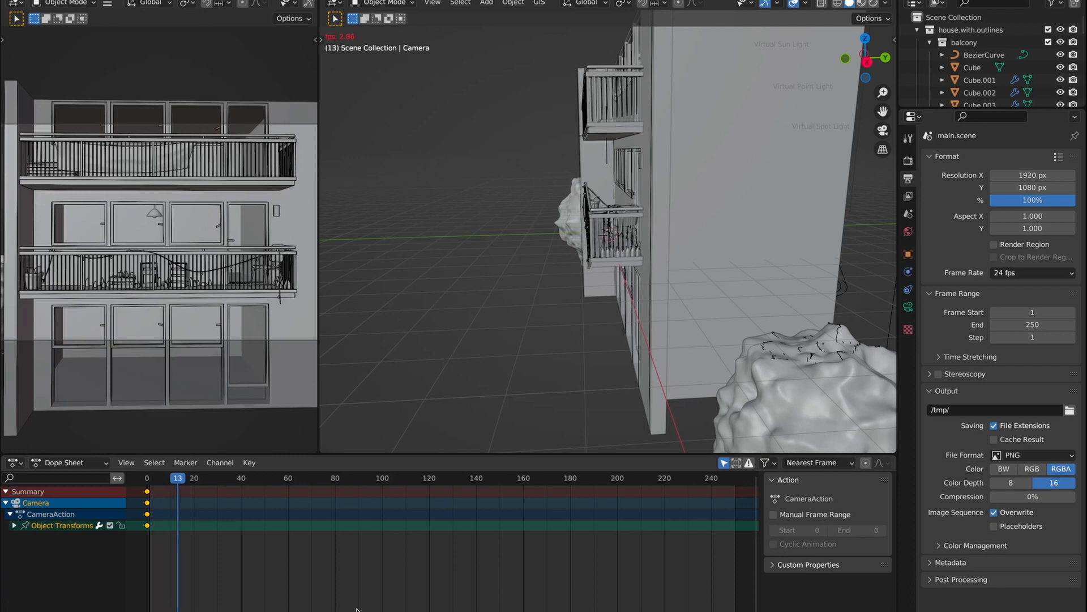
left_click(1033, 272)
left_click(1032, 420)
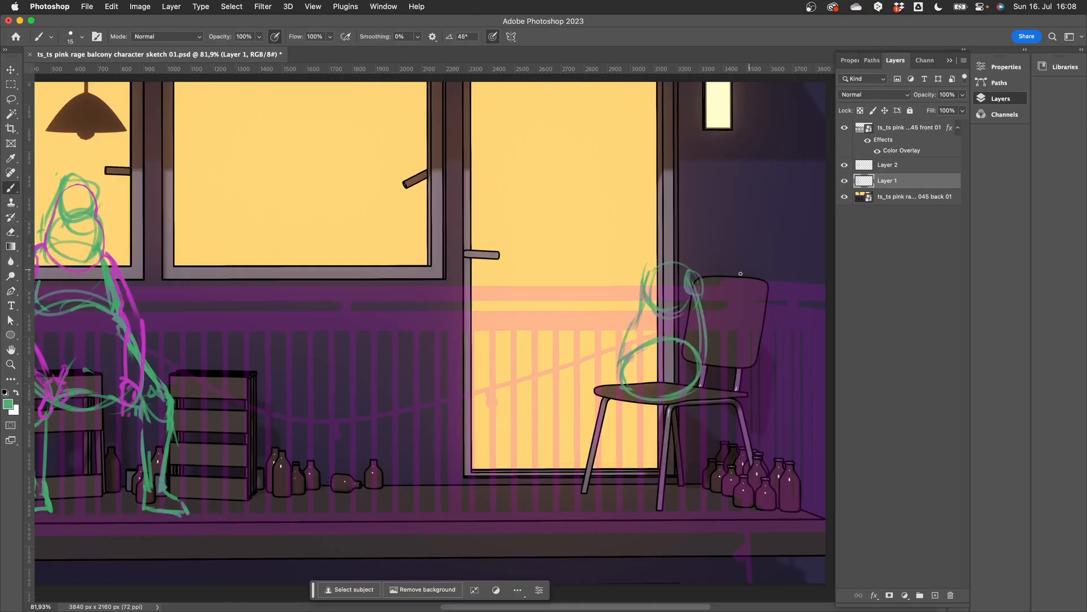
In Photoshop, sketch the character seated on the chair with green construction strokes on Layer 1 and magenta contour strokes on Layer 2
left_click_drag(589, 406, 536, 475)
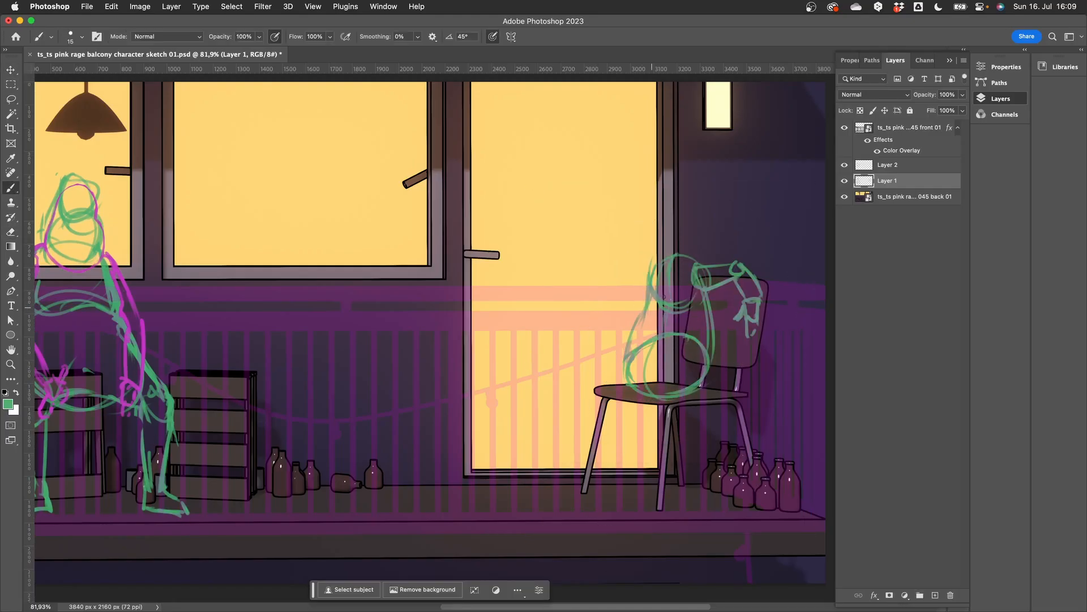
left_click_drag(640, 351, 665, 311)
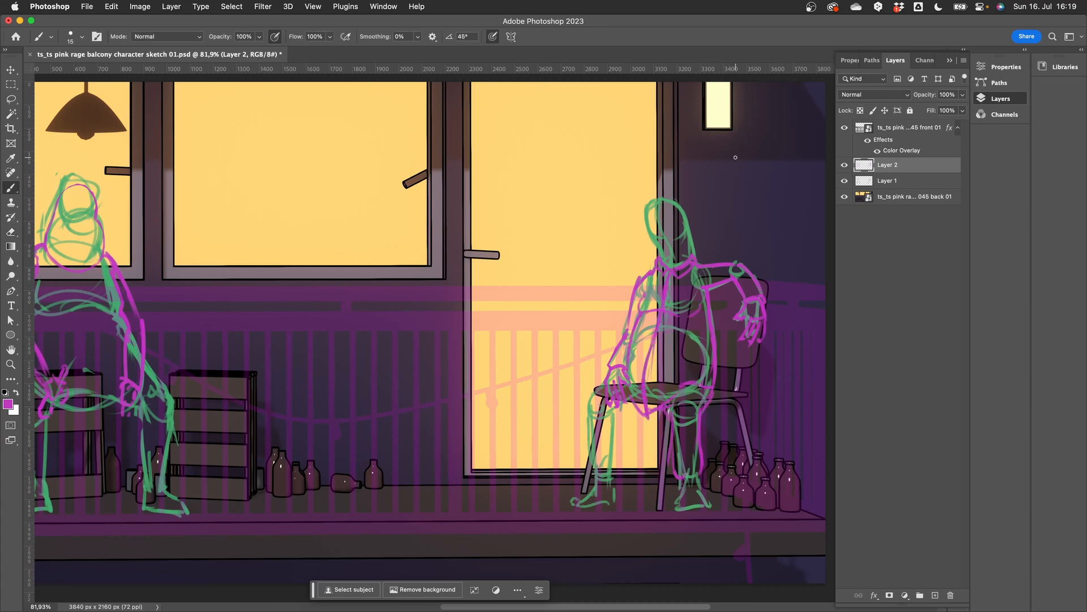
left_click_drag(695, 475, 688, 506)
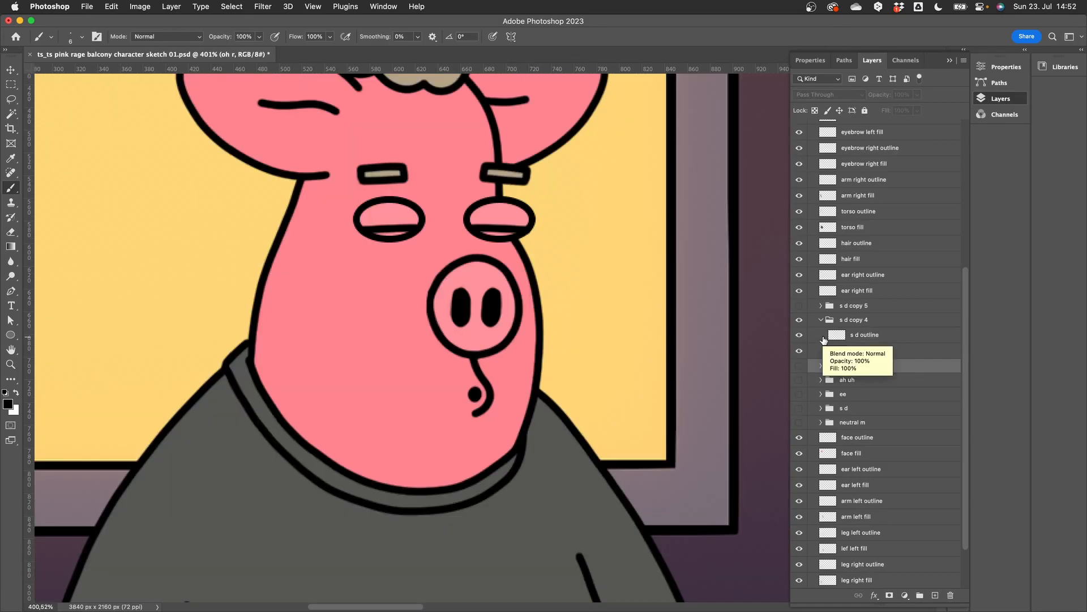
Hide the "s d copy 4" mouth-shape group of the pig character
left_click(799, 320)
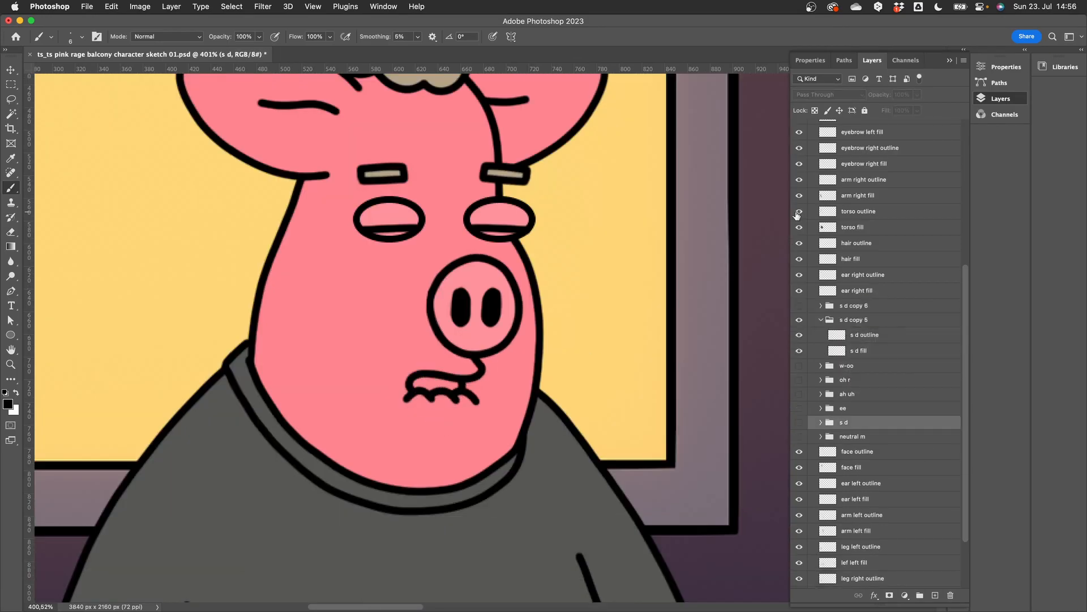